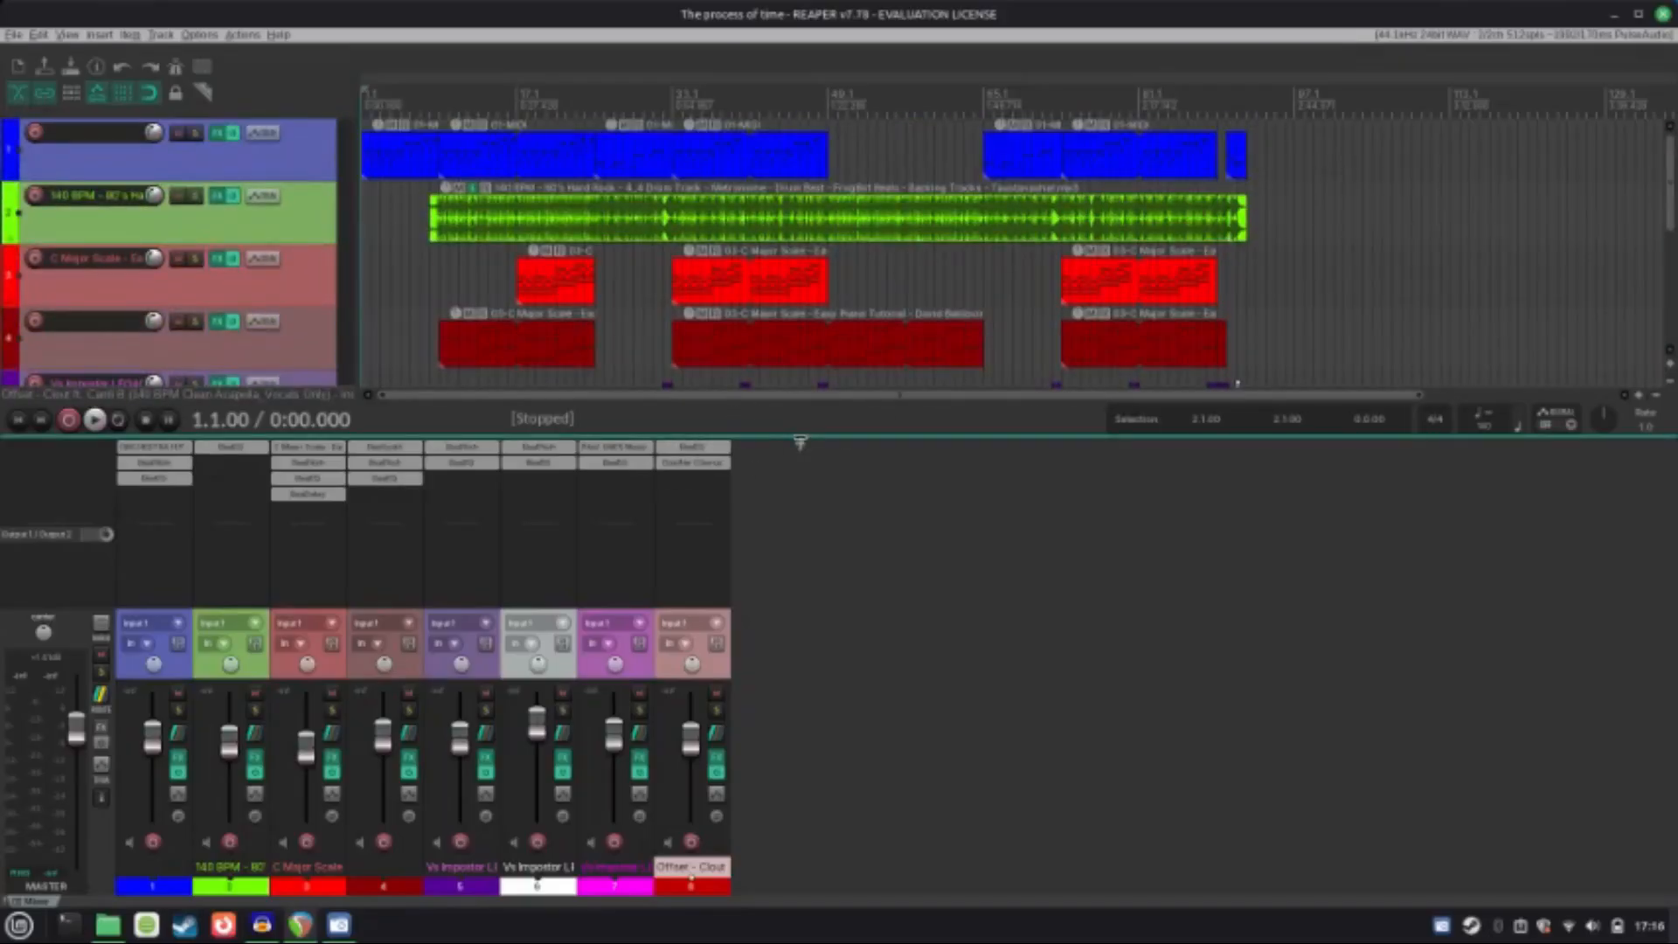
Step: Enlarge the track area above the mixer and play track 1 on its own
left_click_drag(804, 442, 788, 651)
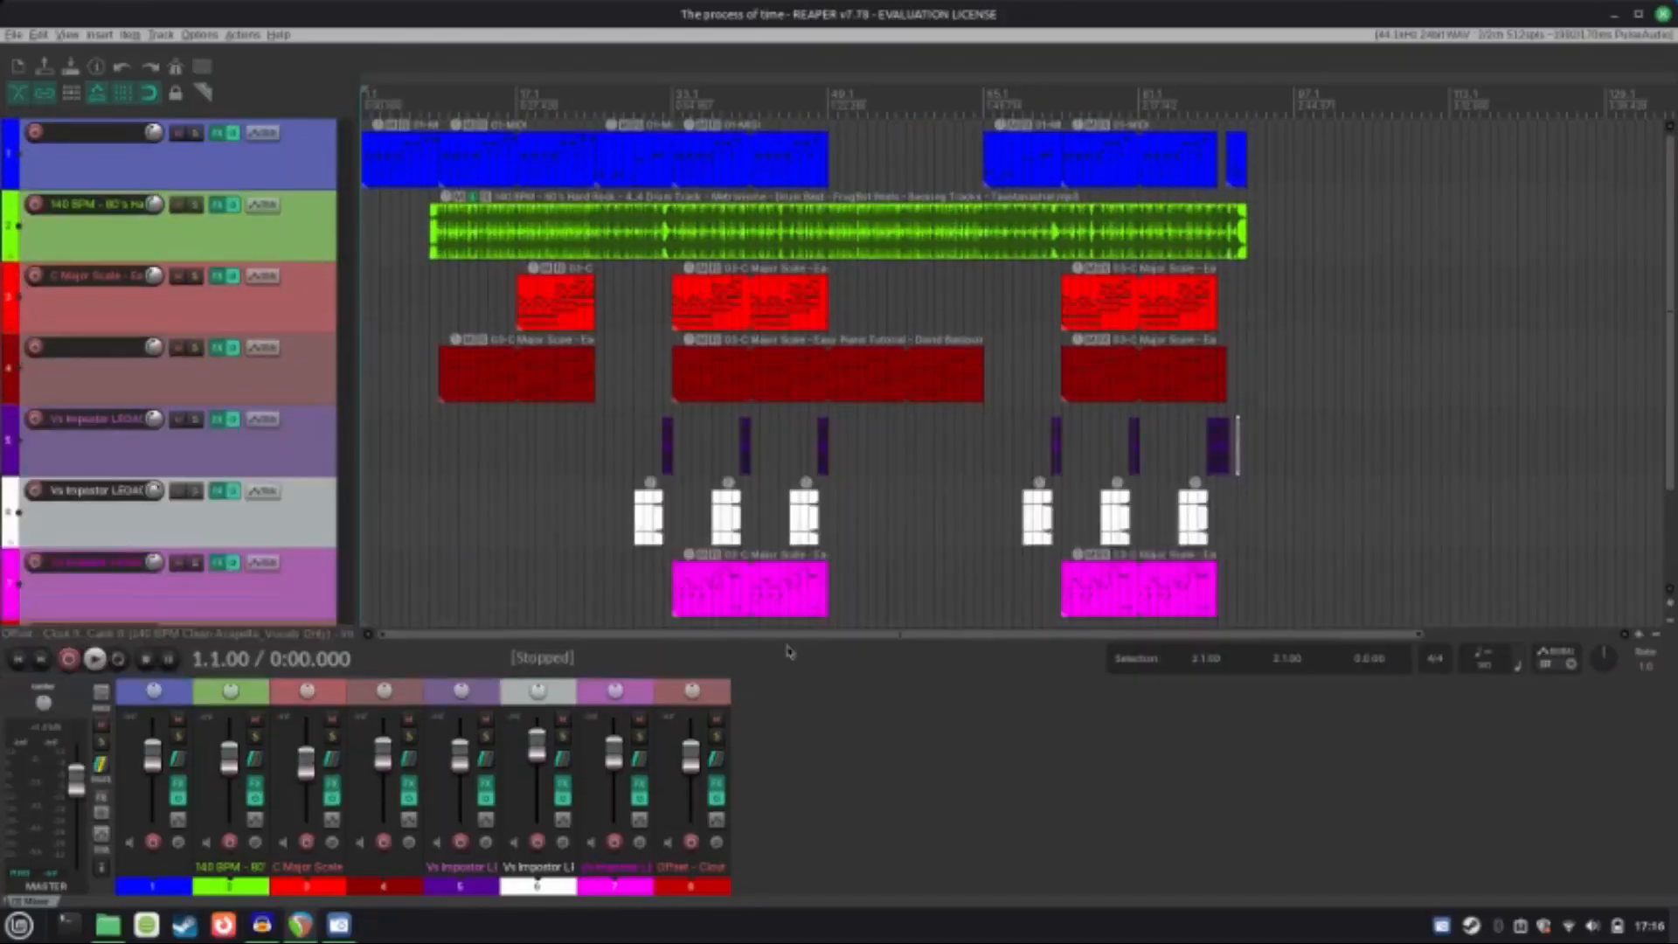
left_click(197, 135)
key("space")
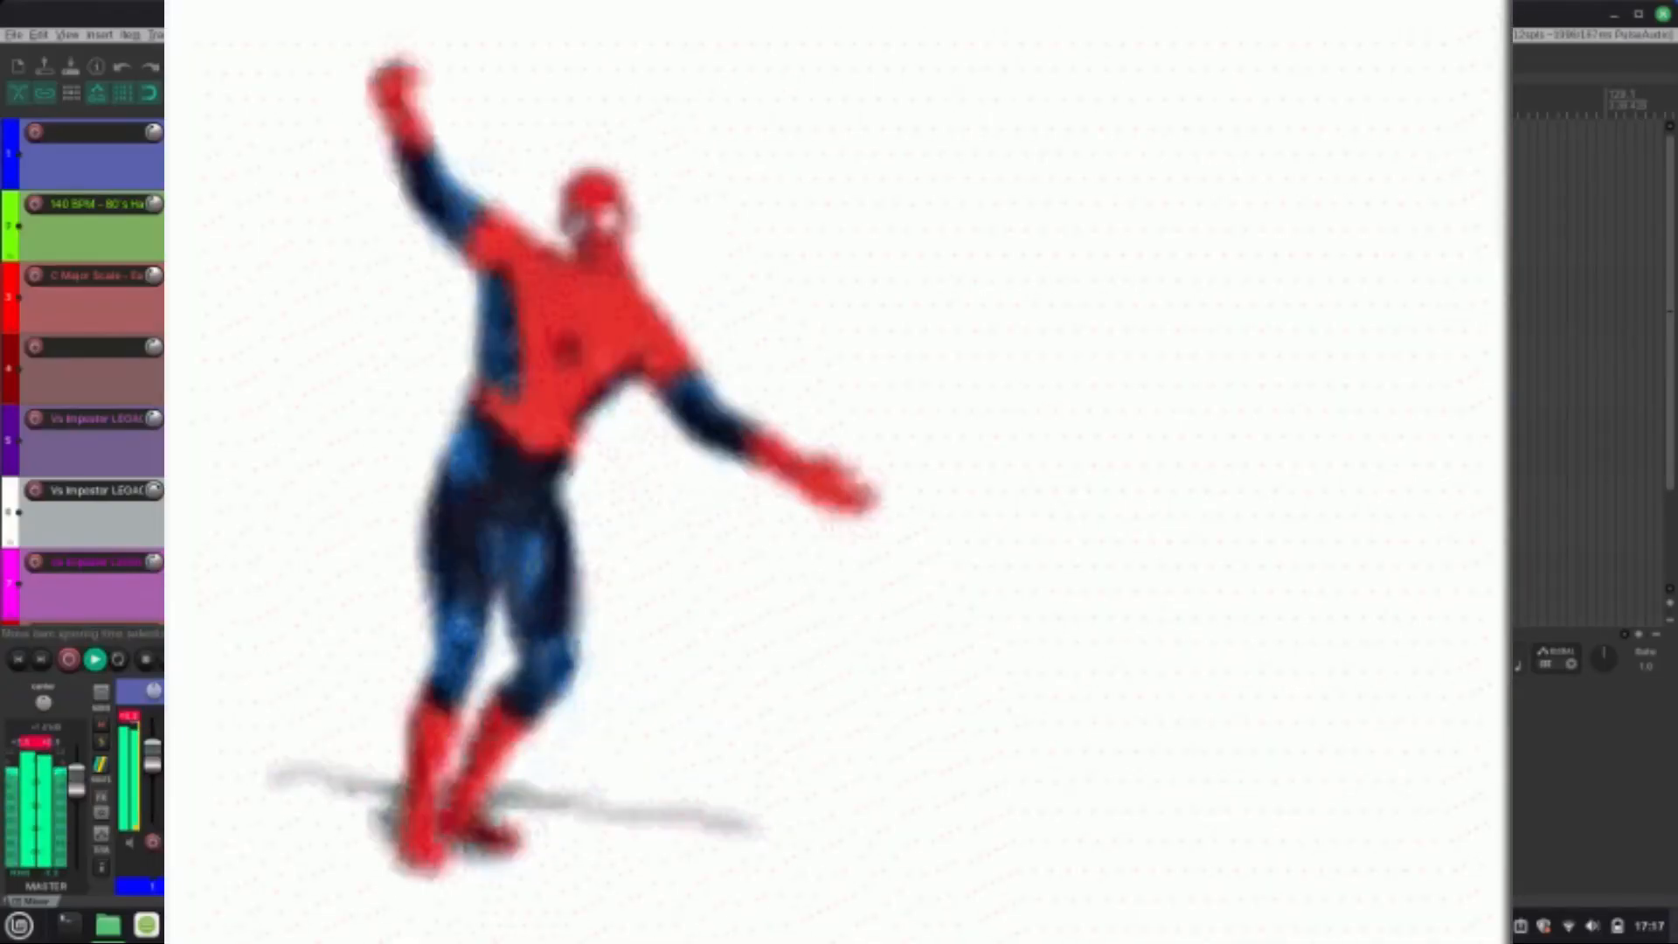
scroll(536, 411, "up", 8)
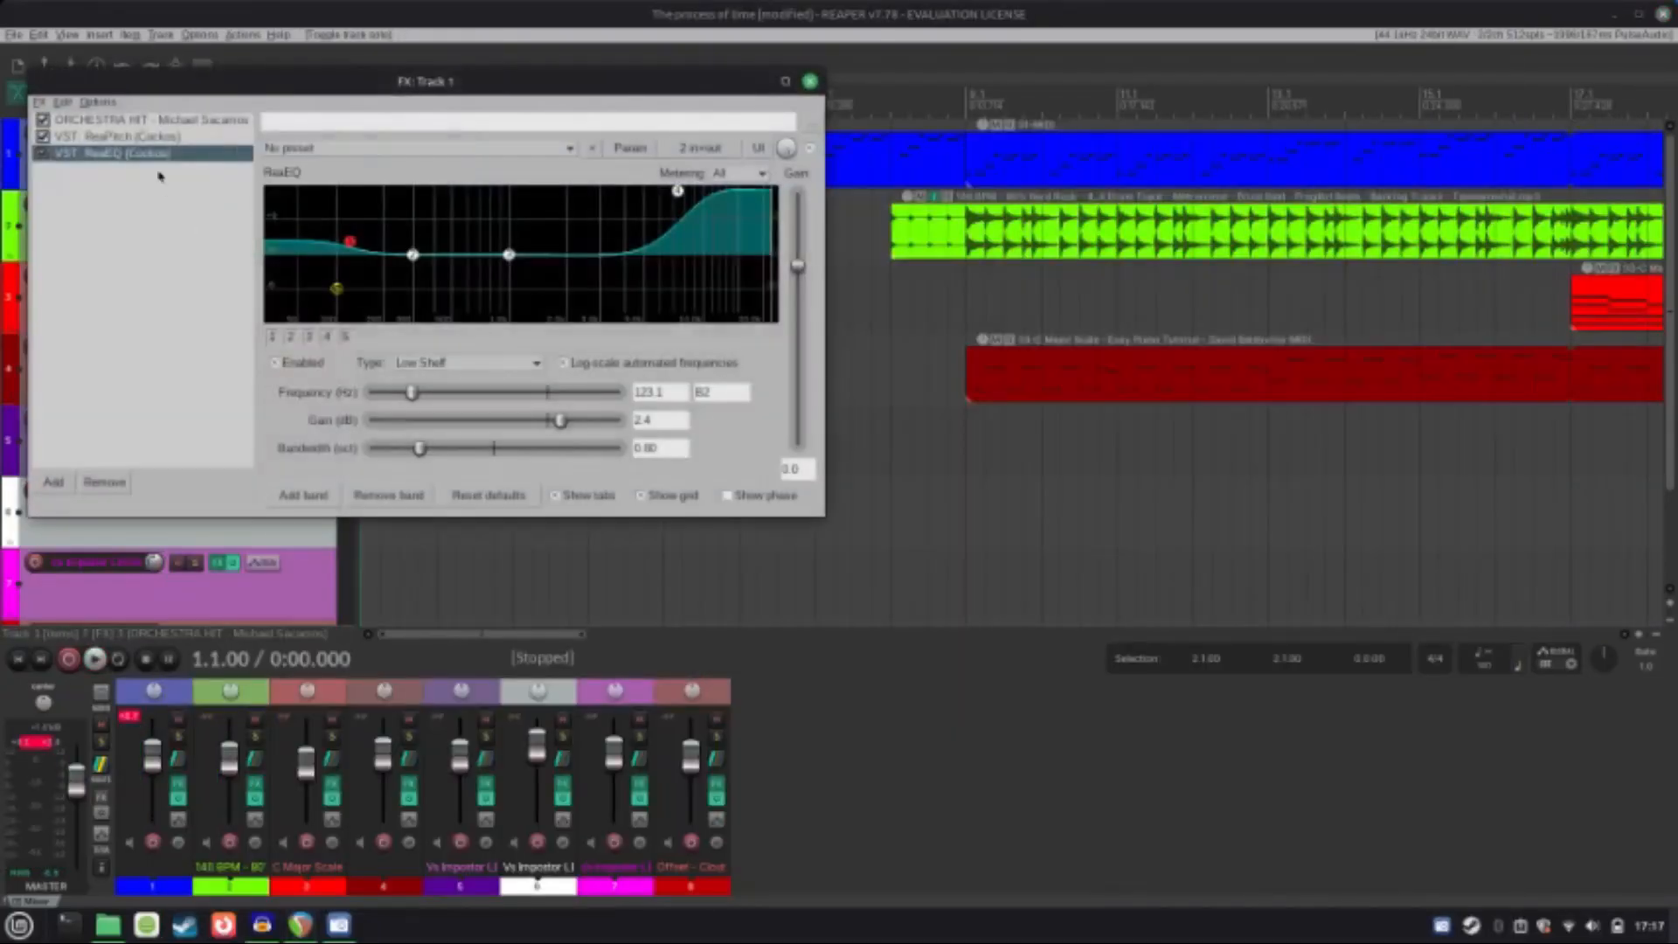
Step: Inspect the orchestra hit sample's waveform in track 1's ReaSamplOmatic5000 sampler
left_click(138, 122)
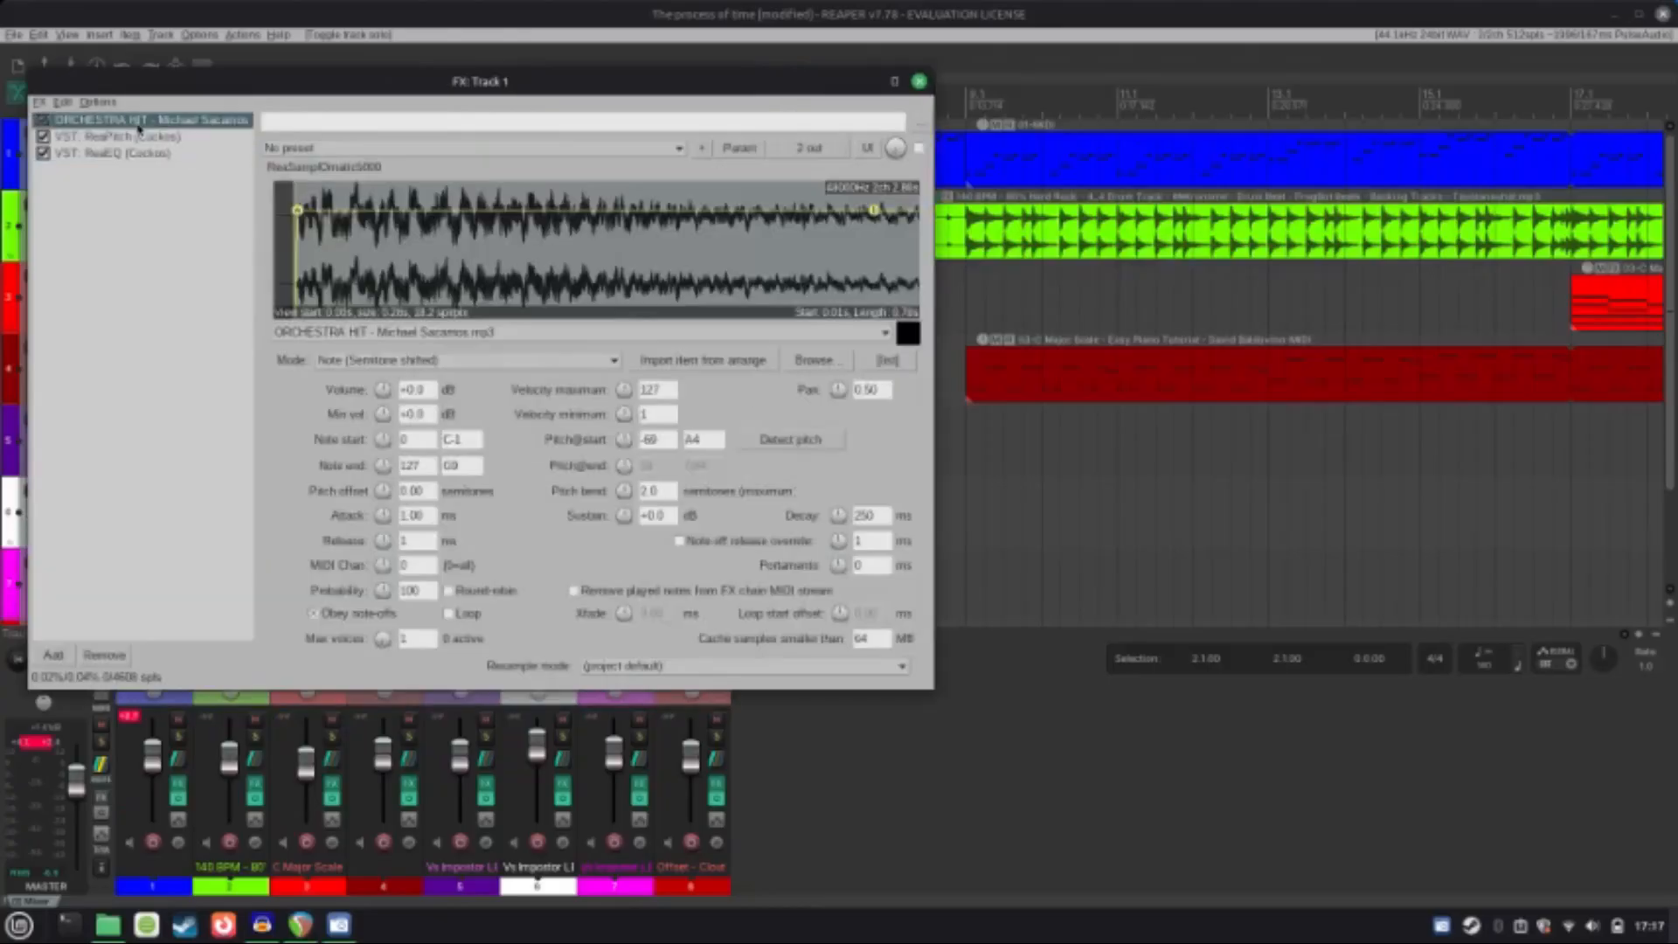
scroll(313, 257, "down", 4)
scroll(395, 241, "up", 2)
Step: Switch to the file manager, browse the audio files in the Downloads folder, and return to REAPER
left_click(109, 925)
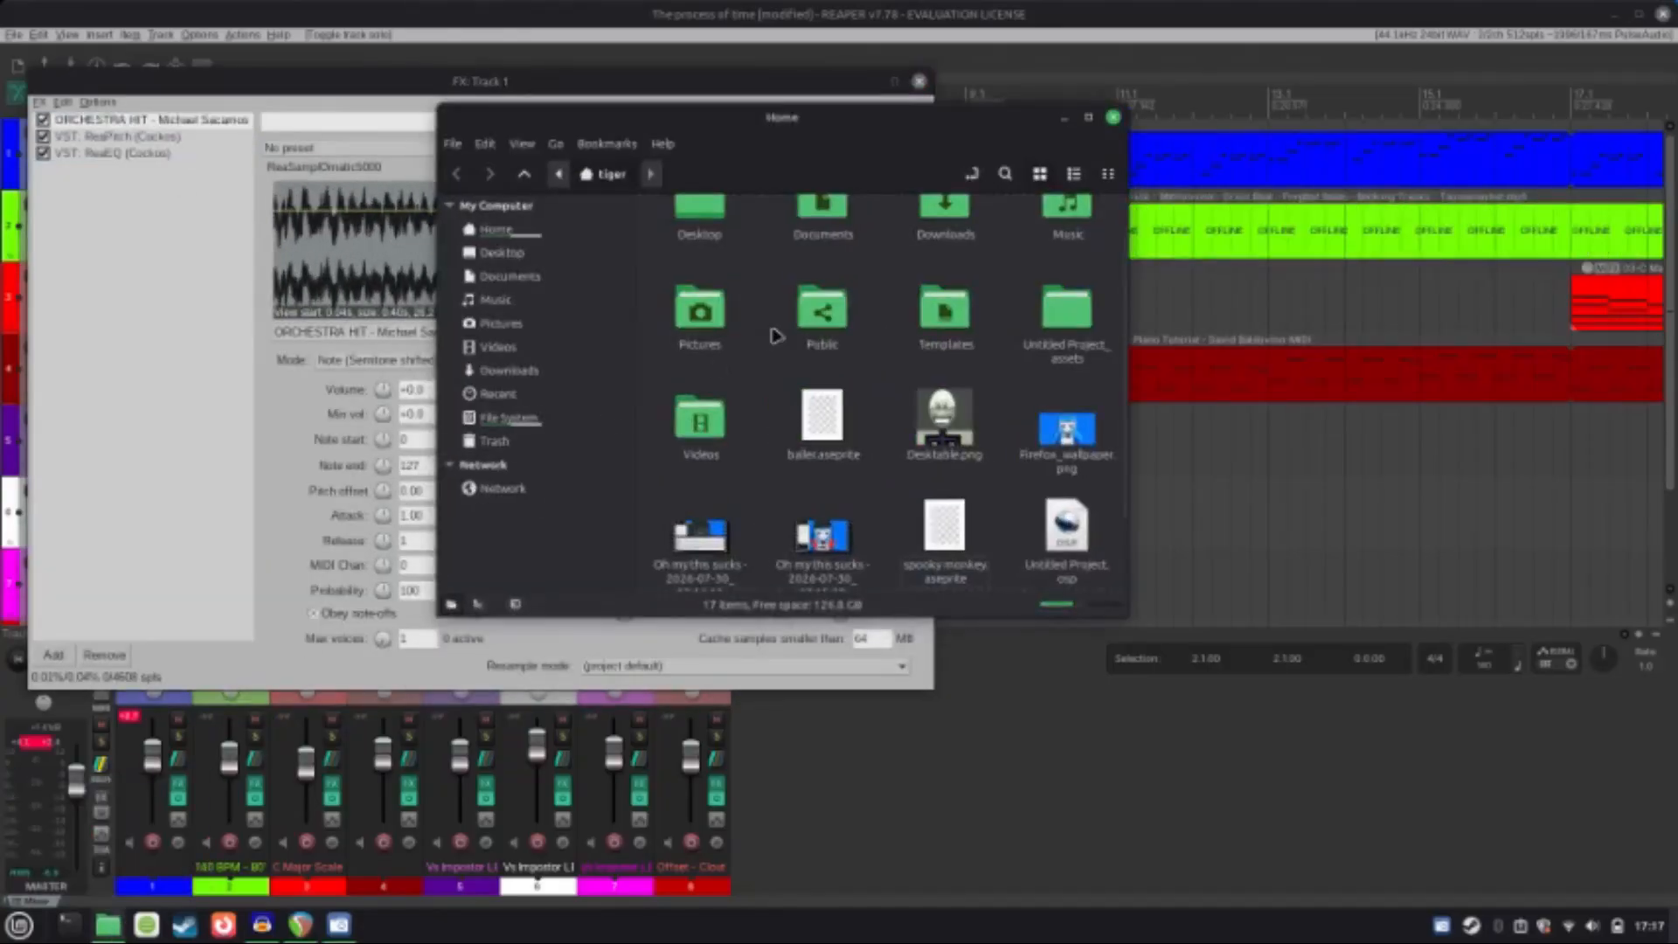
left_click(554, 371)
scroll(802, 403, "down", 5)
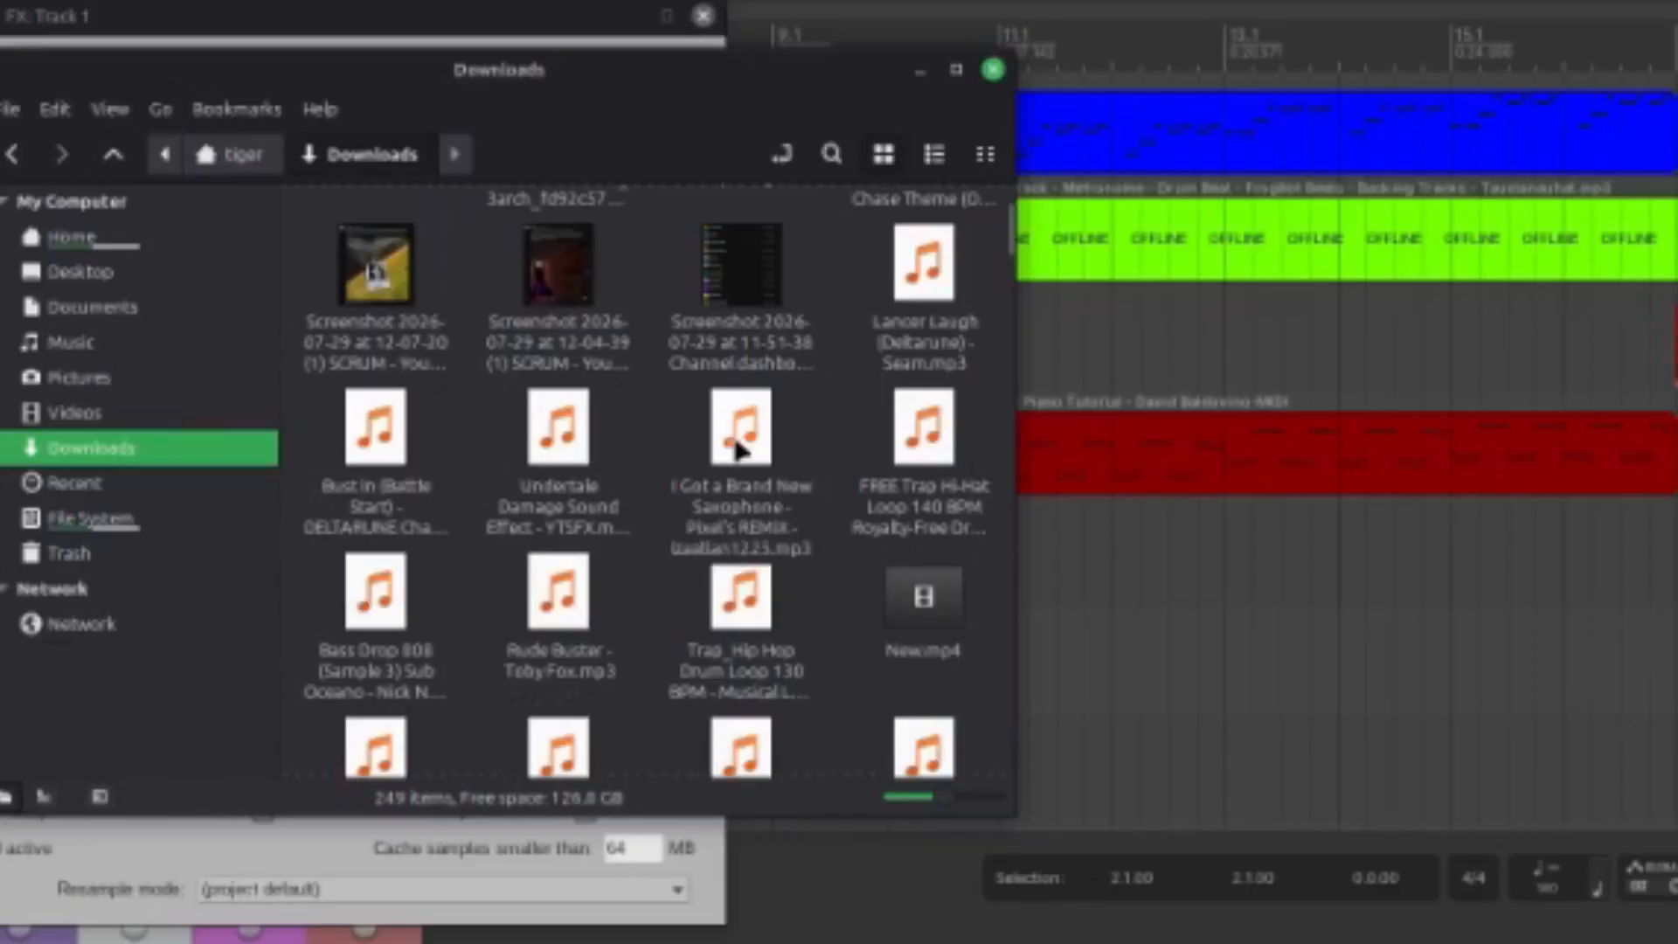
scroll(870, 409, "down", 2)
left_click(919, 70)
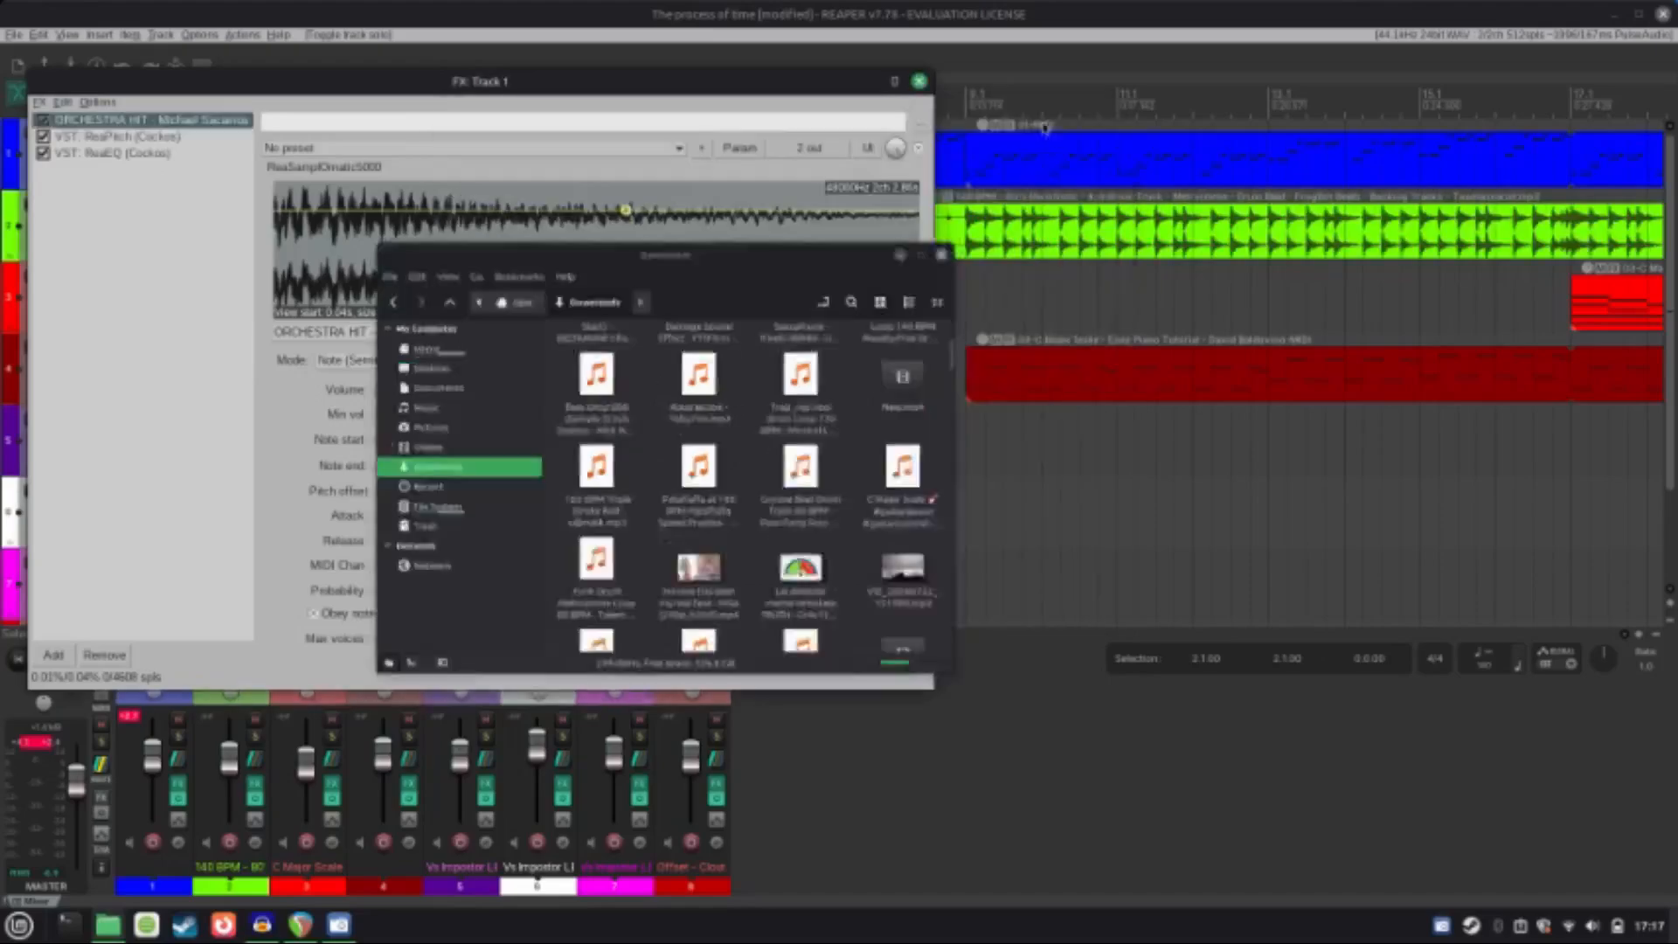
Step: Examine the start and end points of the orchestra hit sample, and close track 1's effects window
scroll(356, 254, "down", 3)
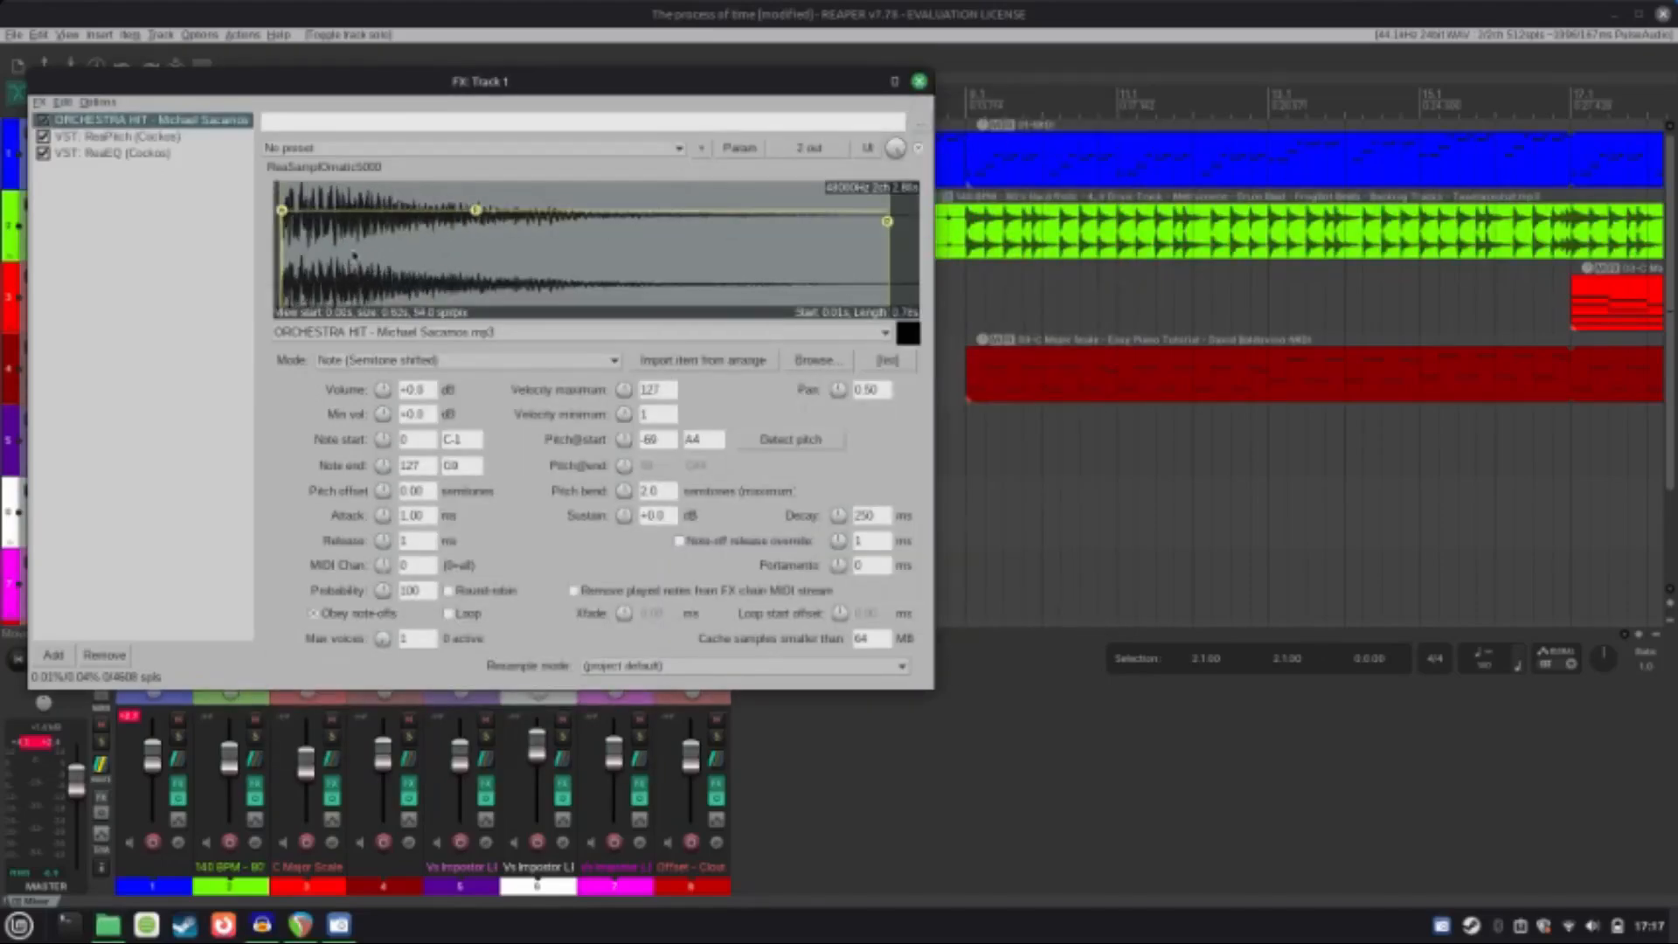
scroll(356, 253, "up", 3)
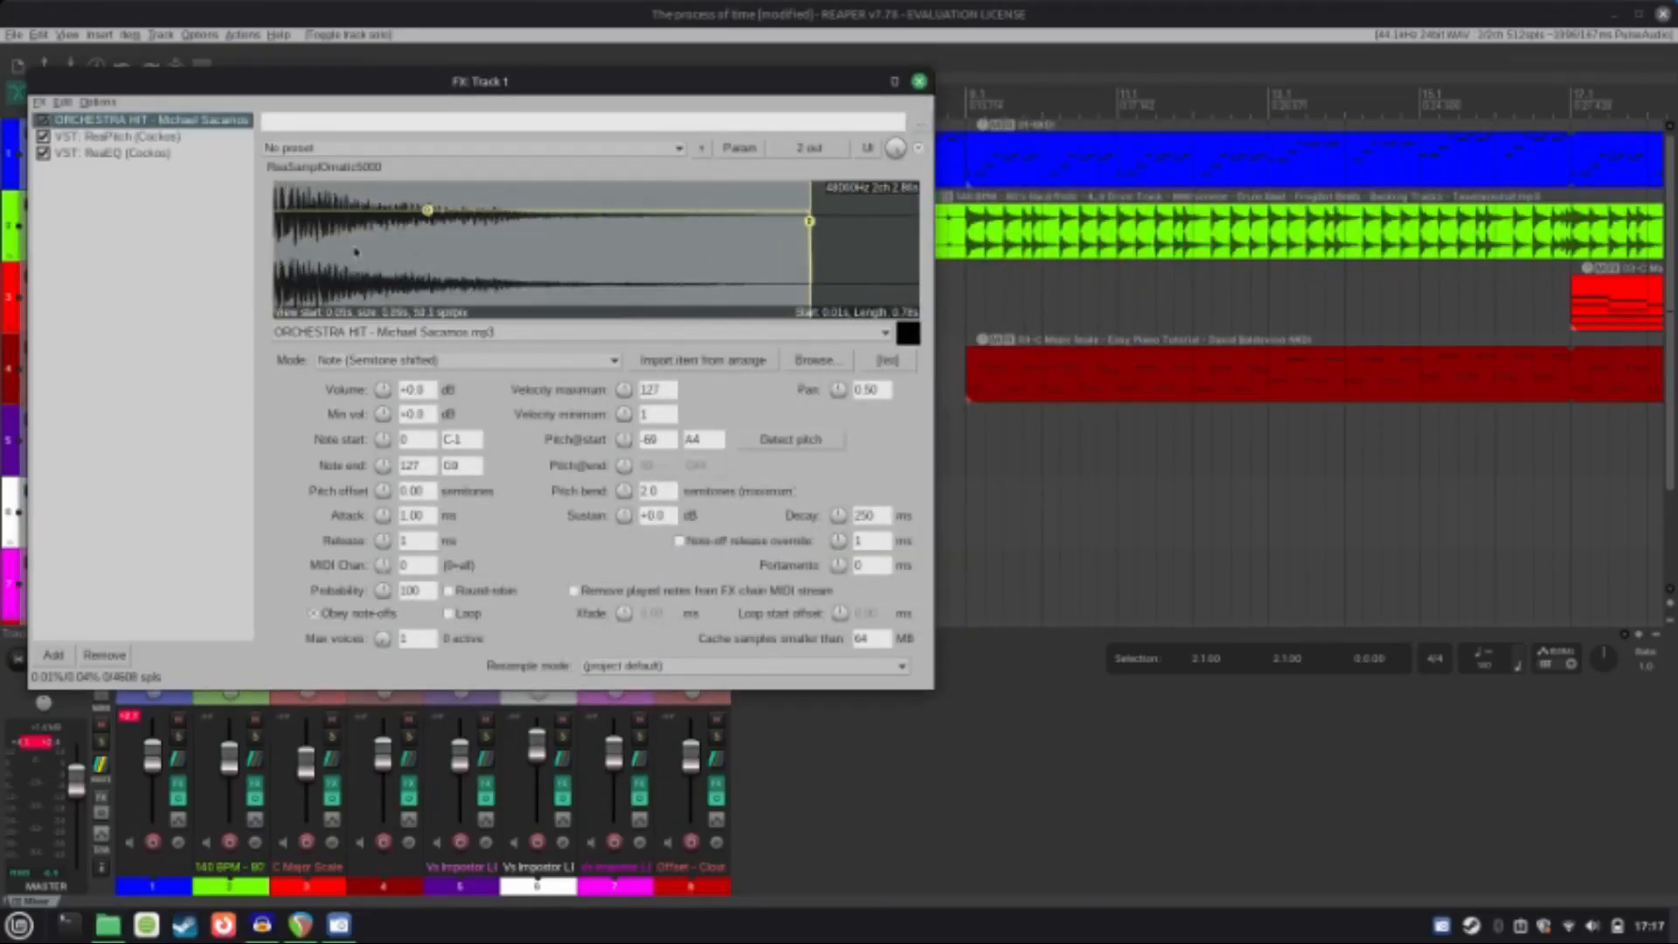
scroll(317, 248, "up", 5)
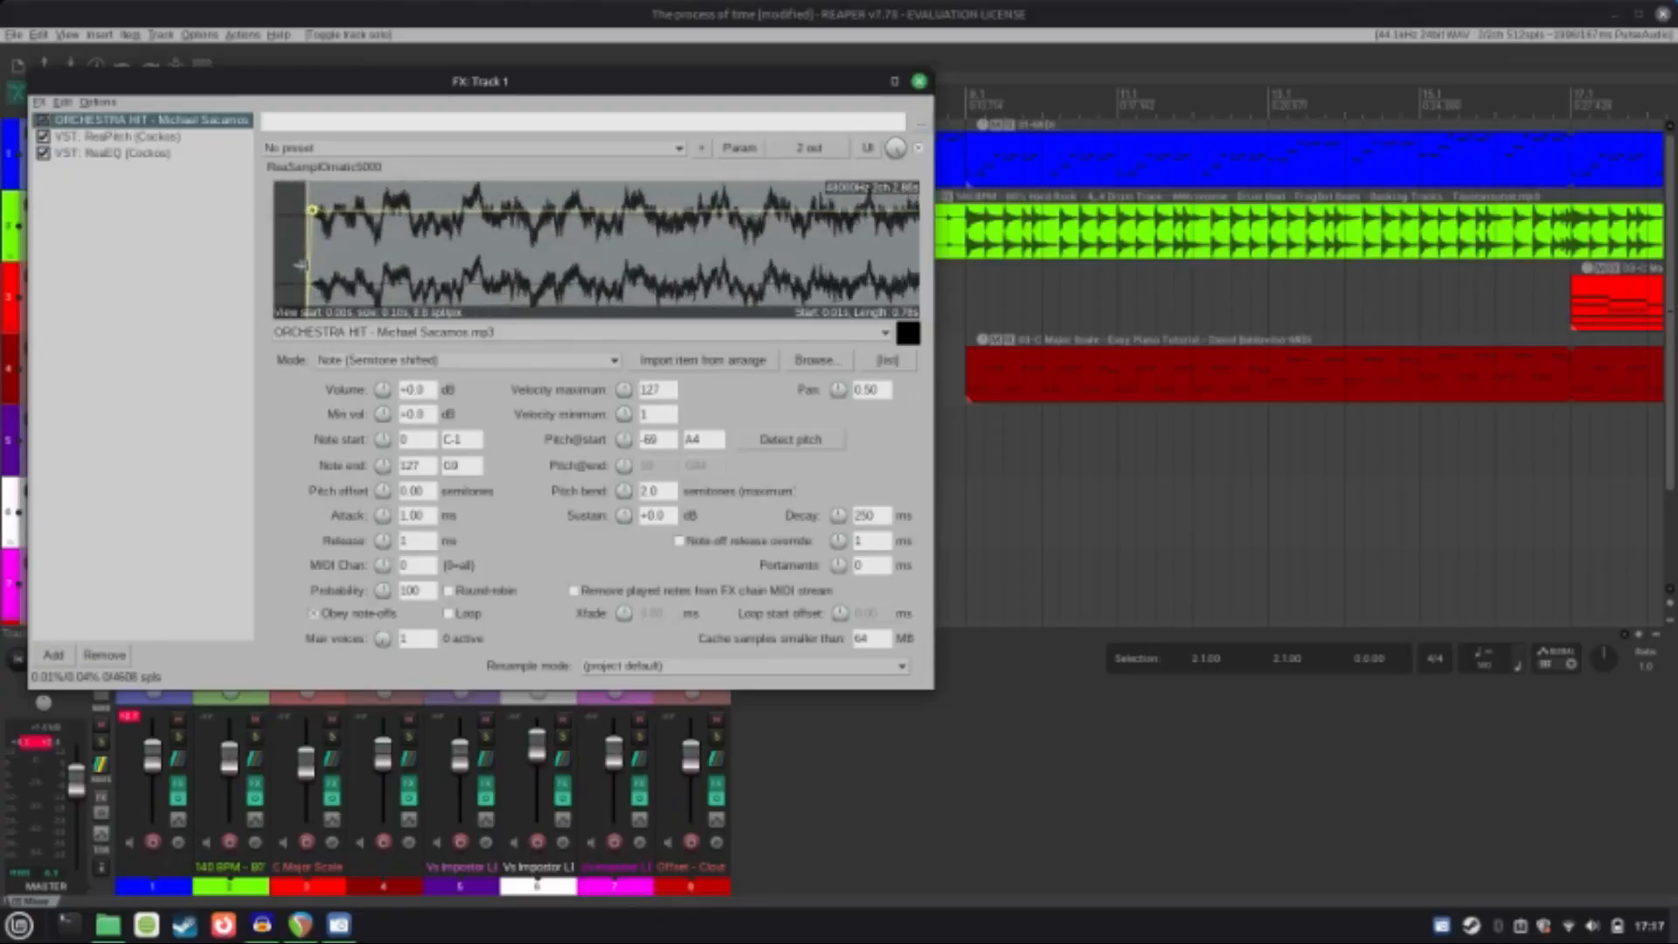
left_click(919, 80)
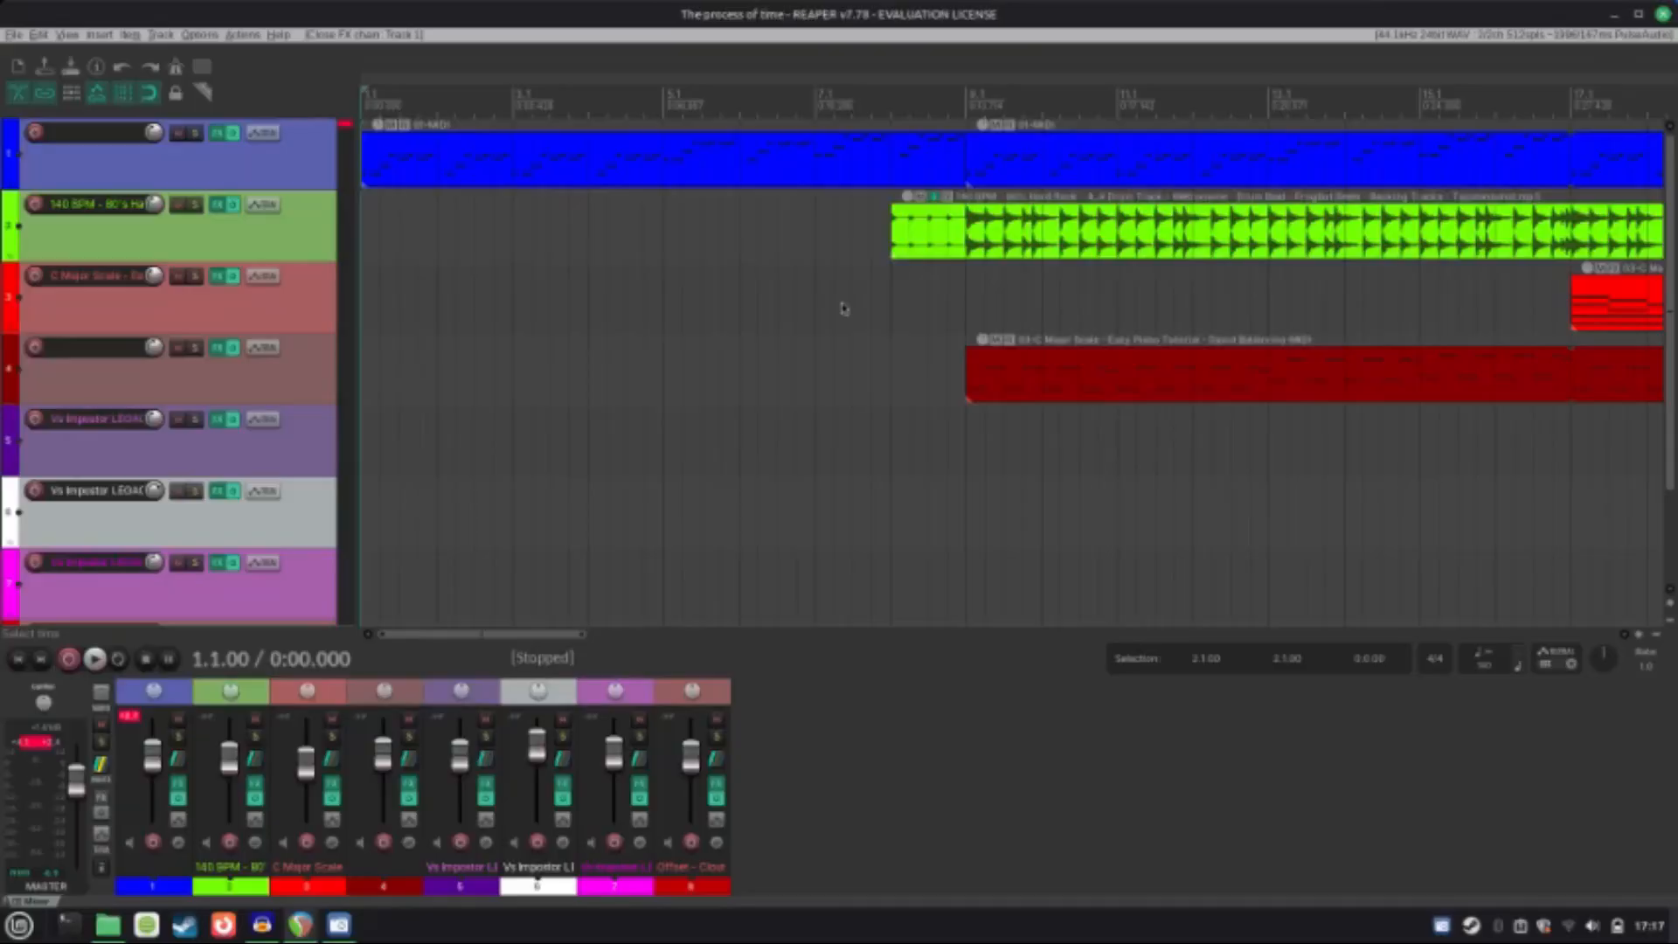
Step: Play the full project from the beginning, and place the edit cursor at 8.1.00 where the drums begin
key("space")
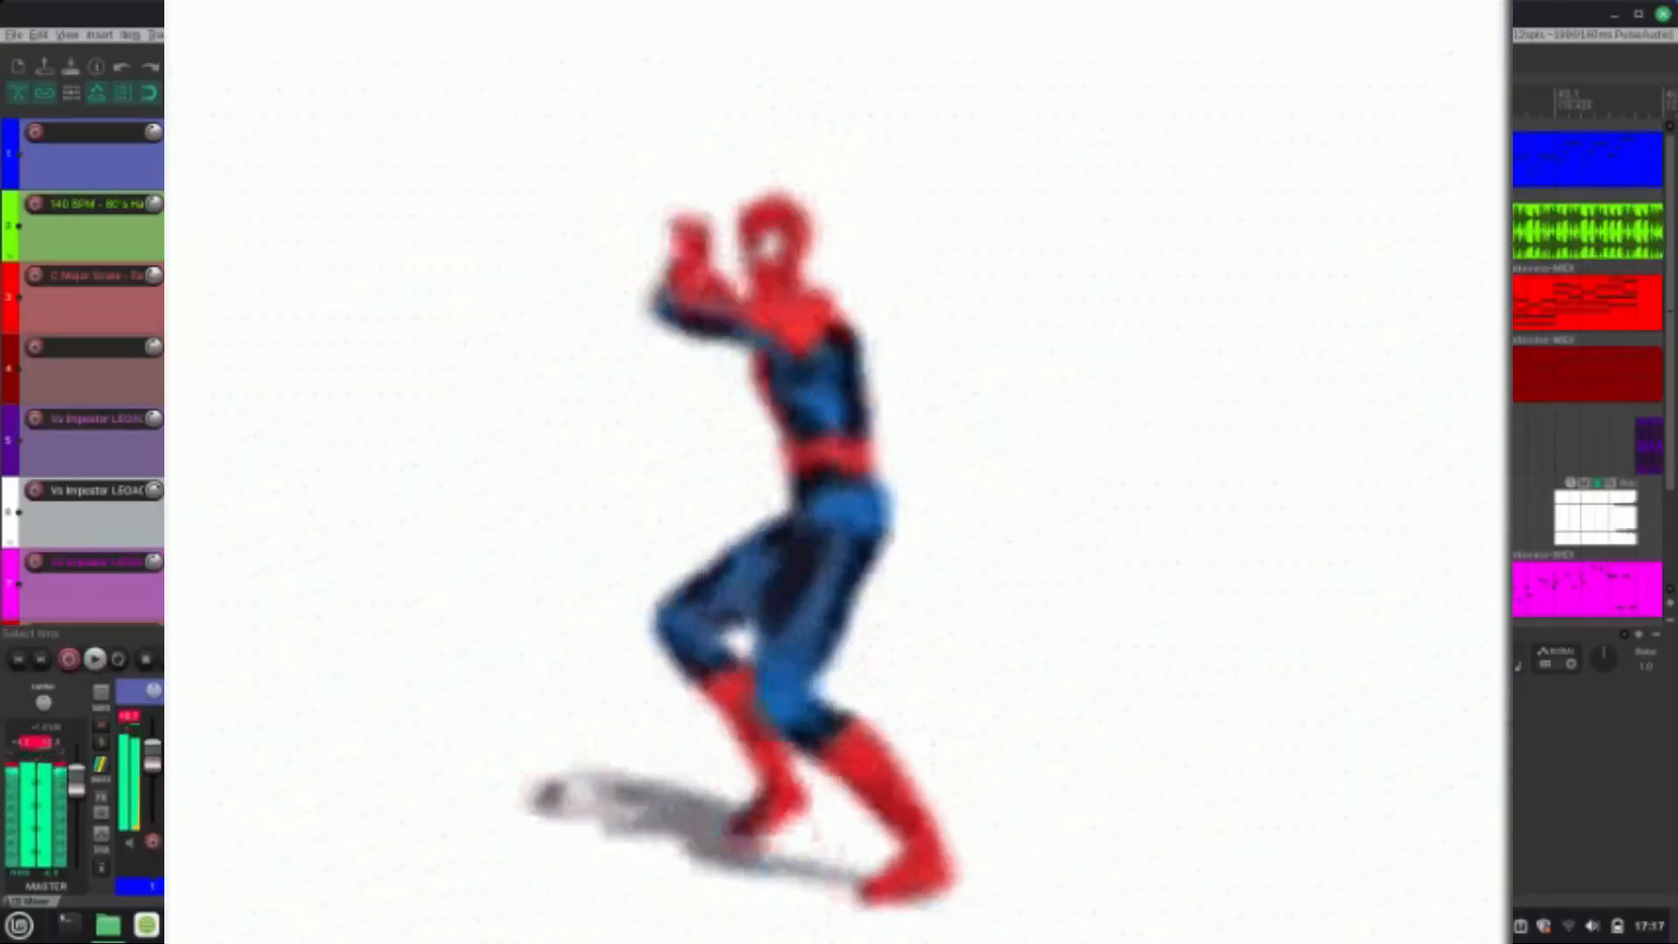
key("space")
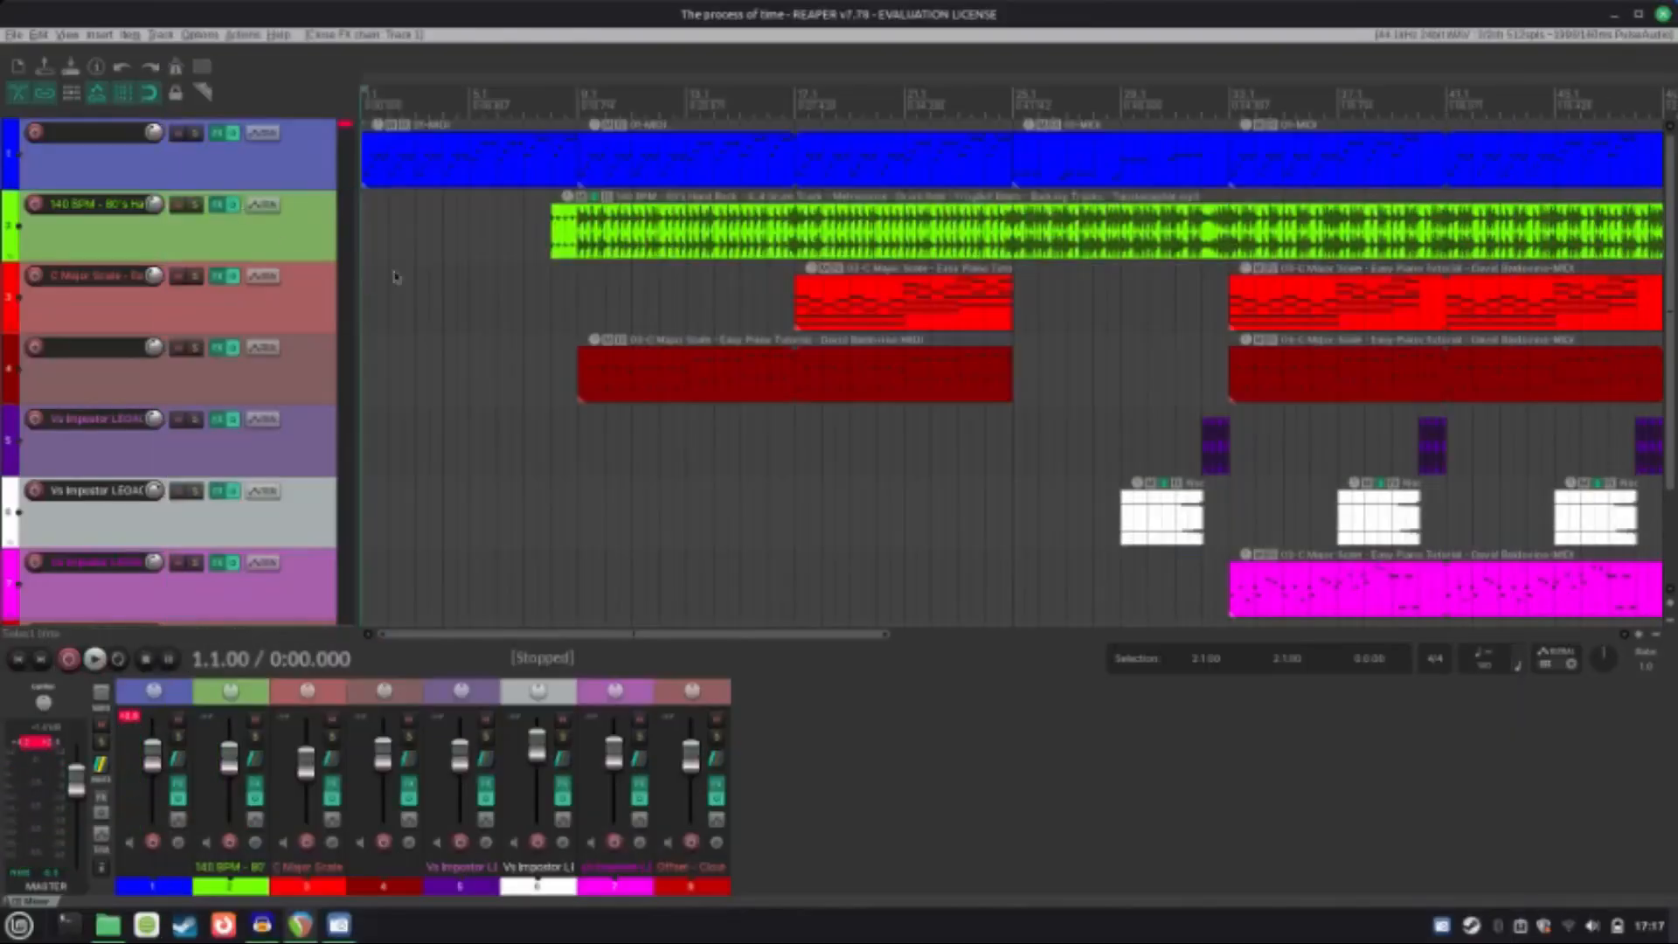
left_click(552, 113)
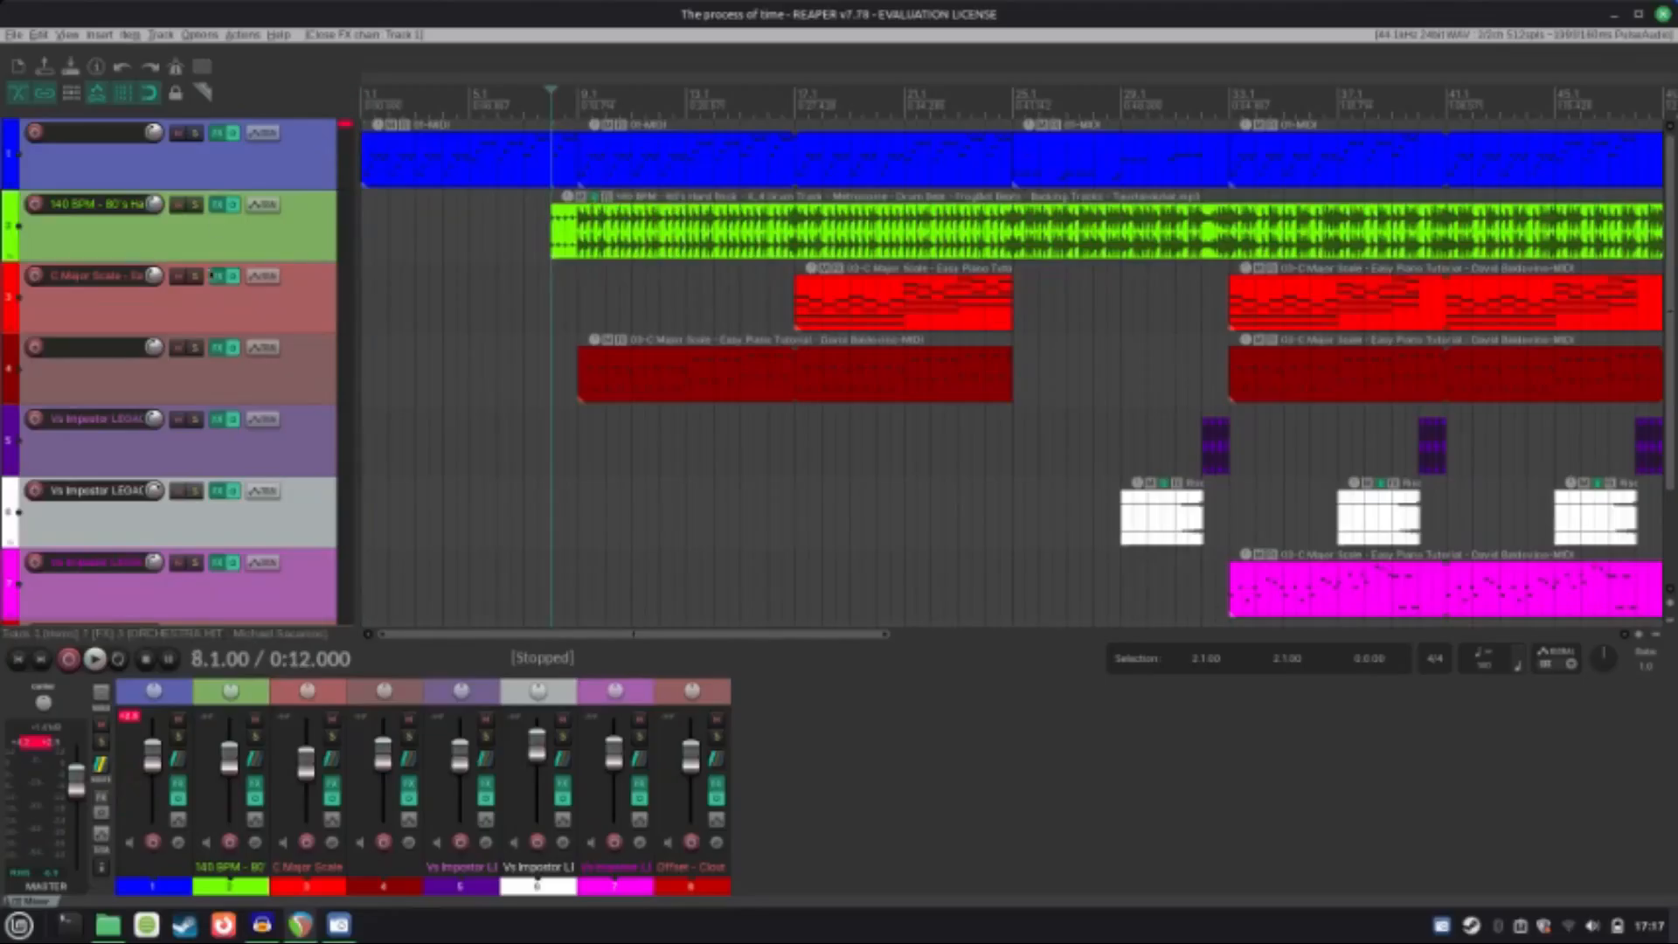
Step: Review the ReaPitch and ReaEQ settings on track 1 and the ReaEQ settings on the drum track
left_click(216, 210)
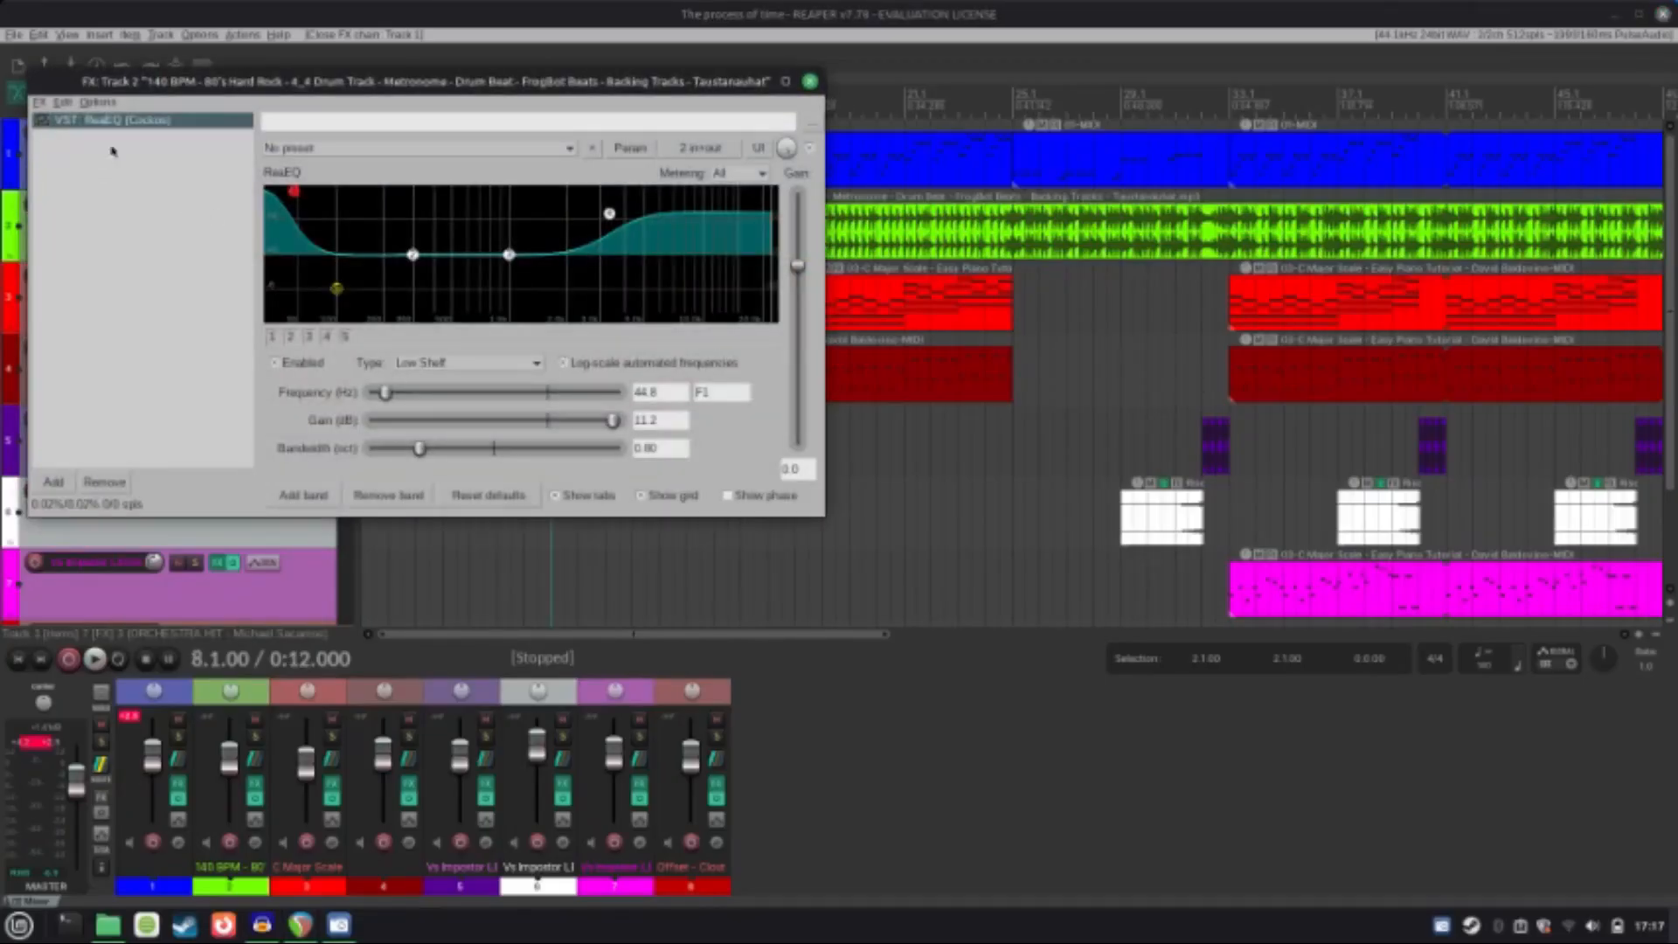
left_click(810, 80)
left_click(220, 135)
left_click(118, 136)
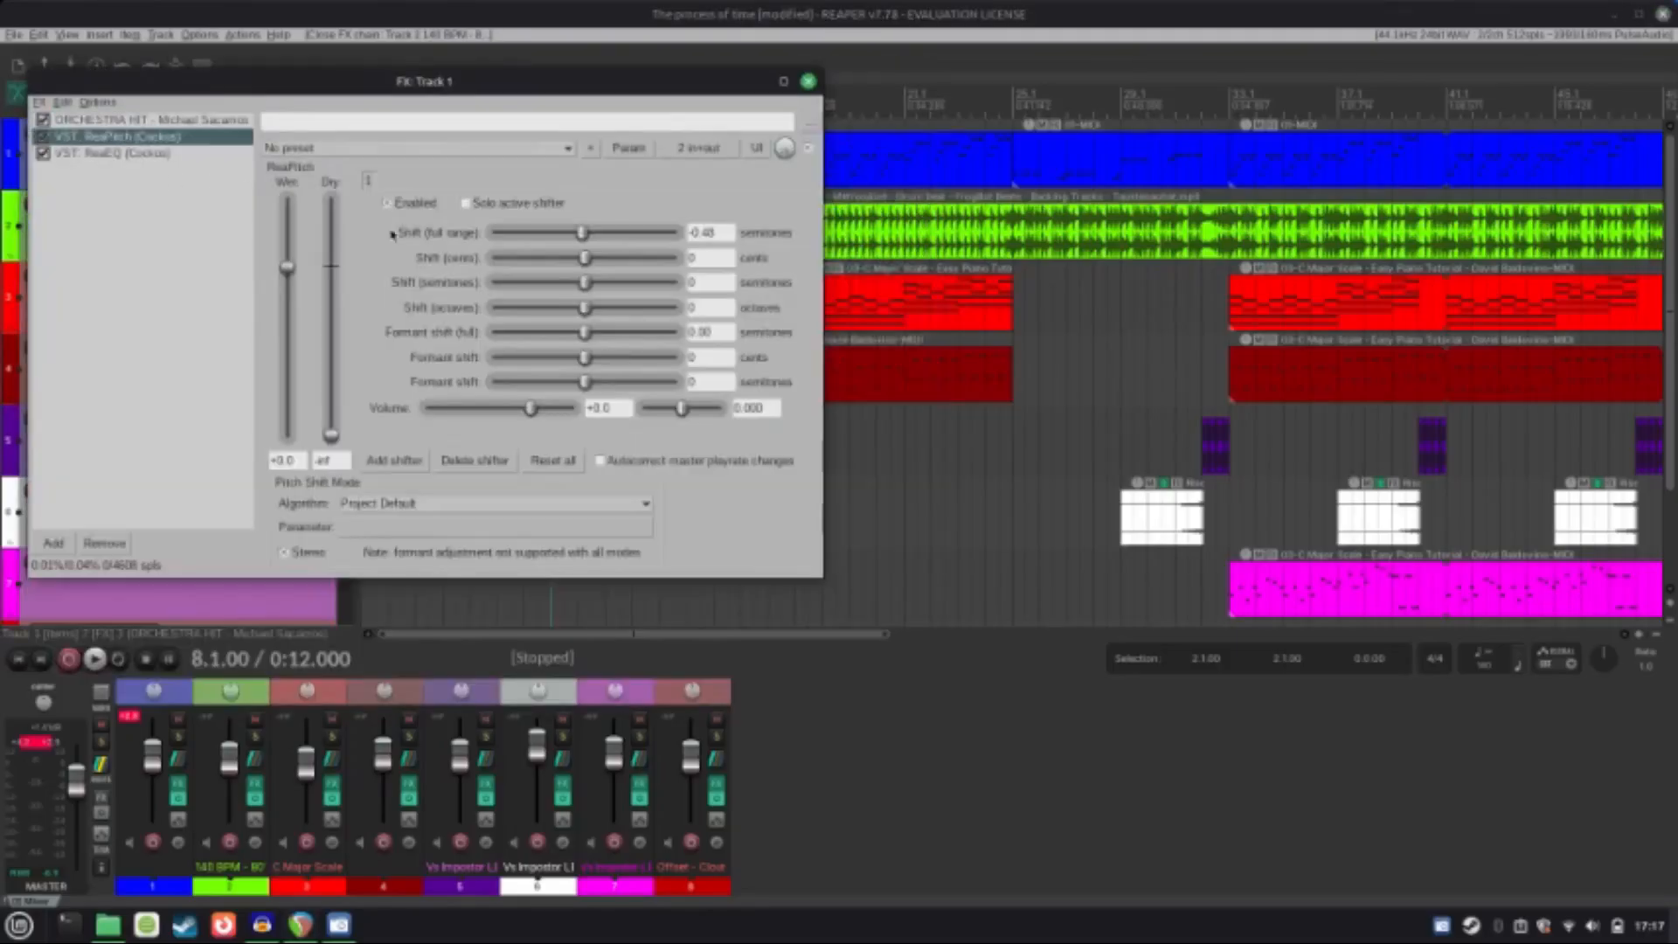
left_click(109, 154)
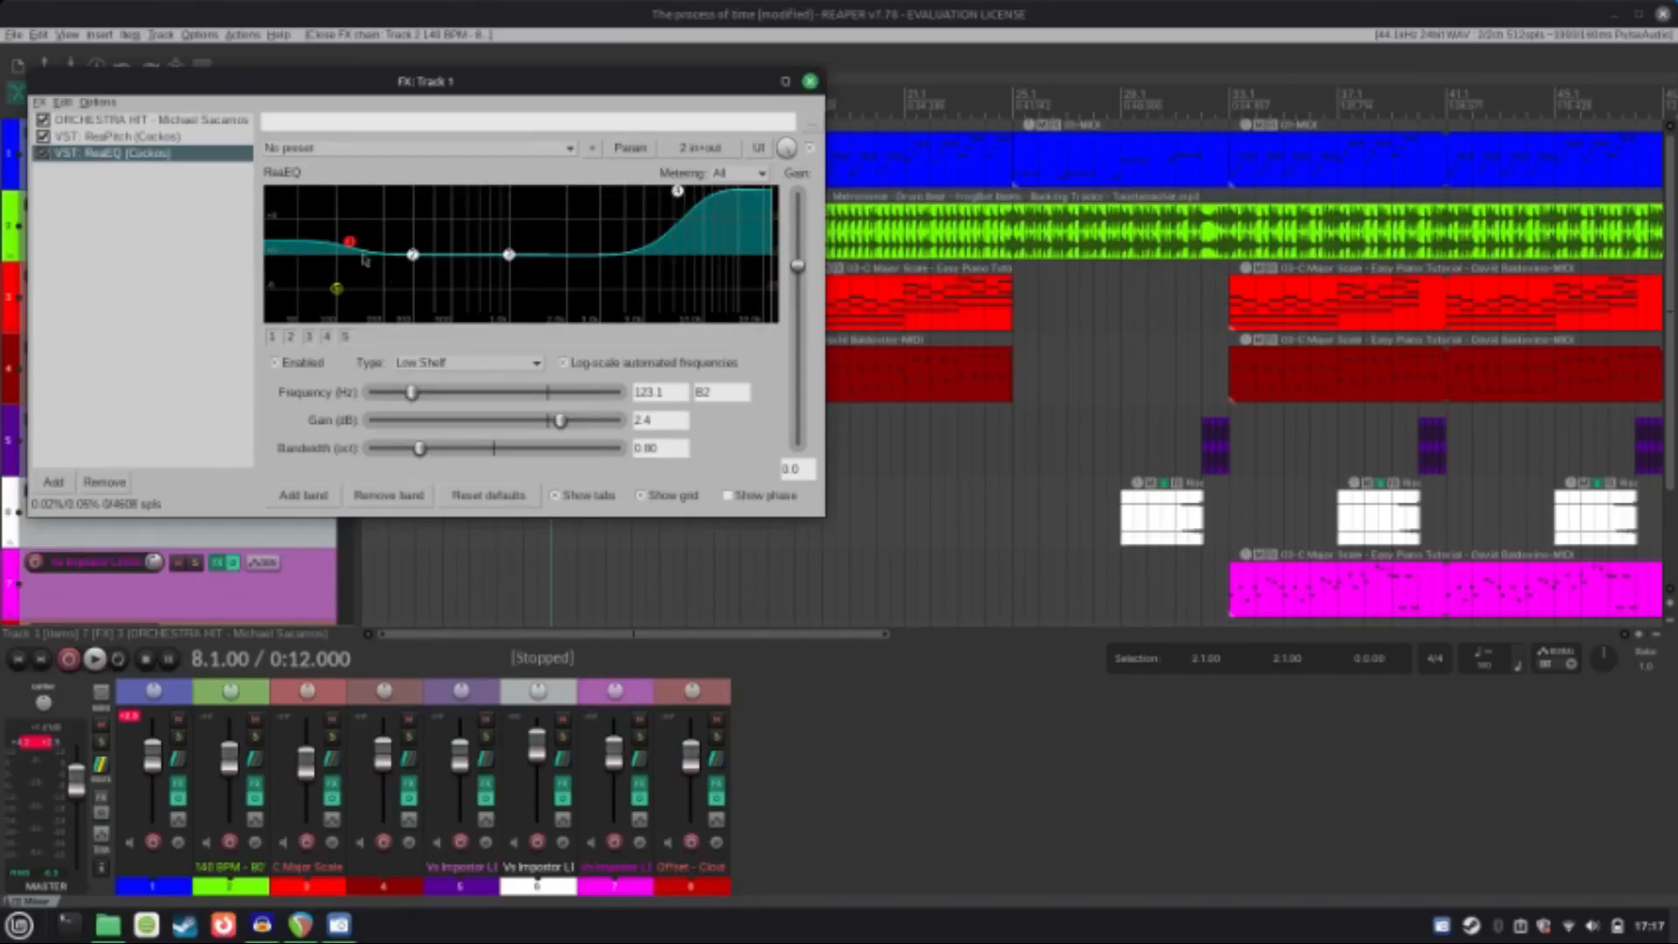
left_click(810, 82)
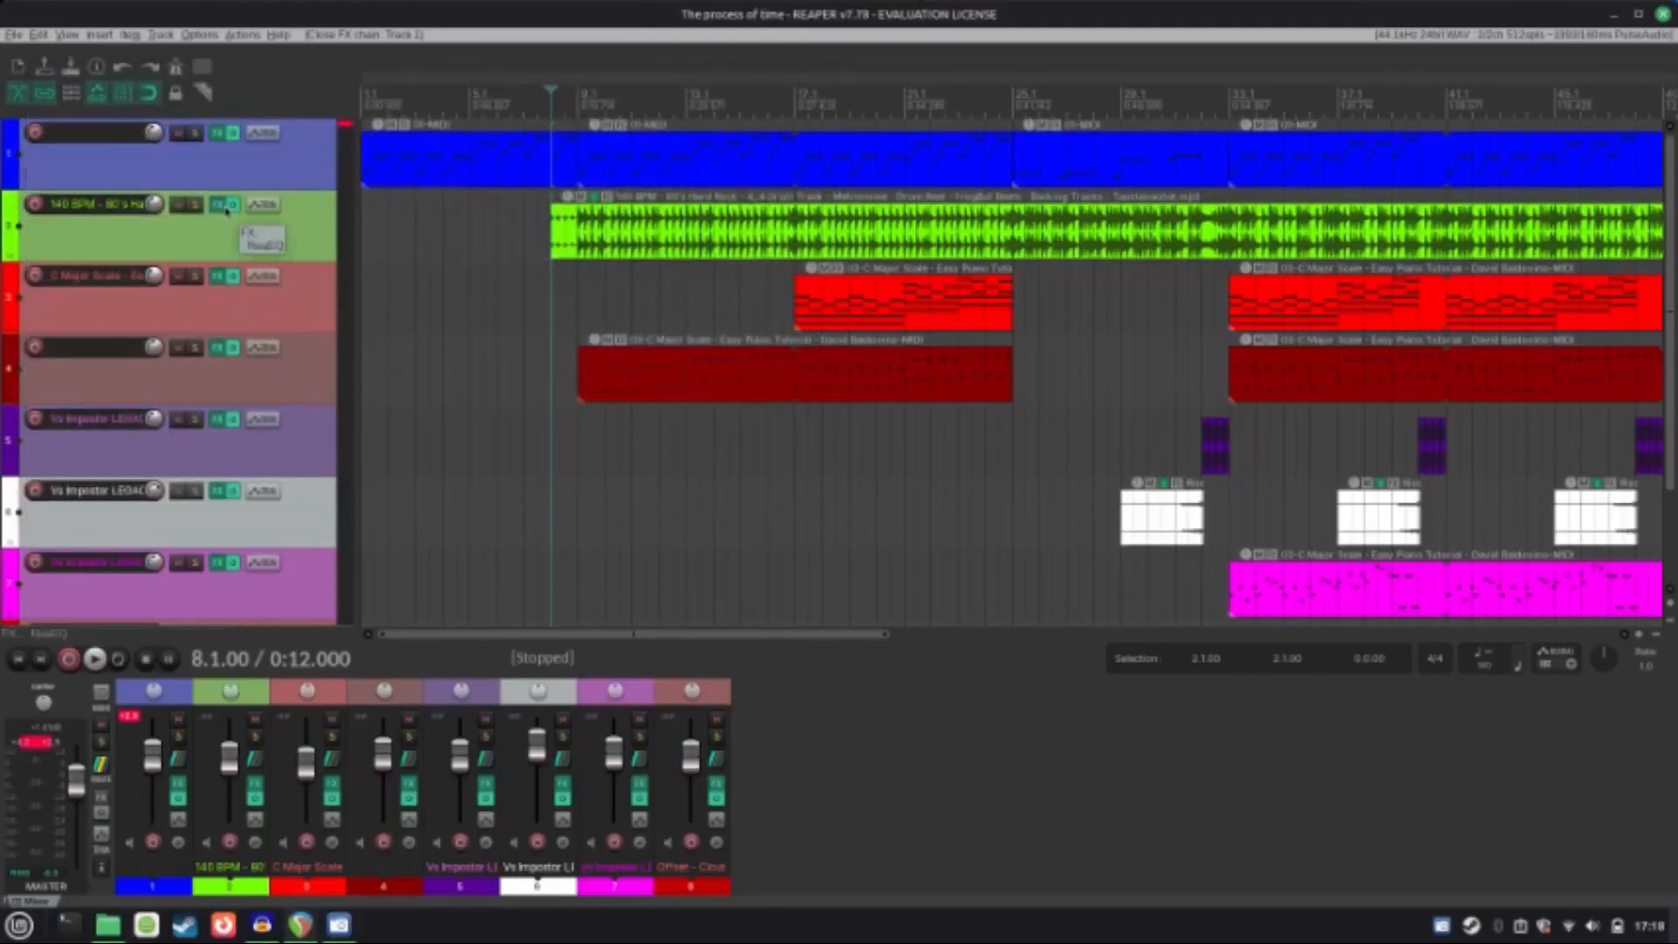
left_click(225, 208)
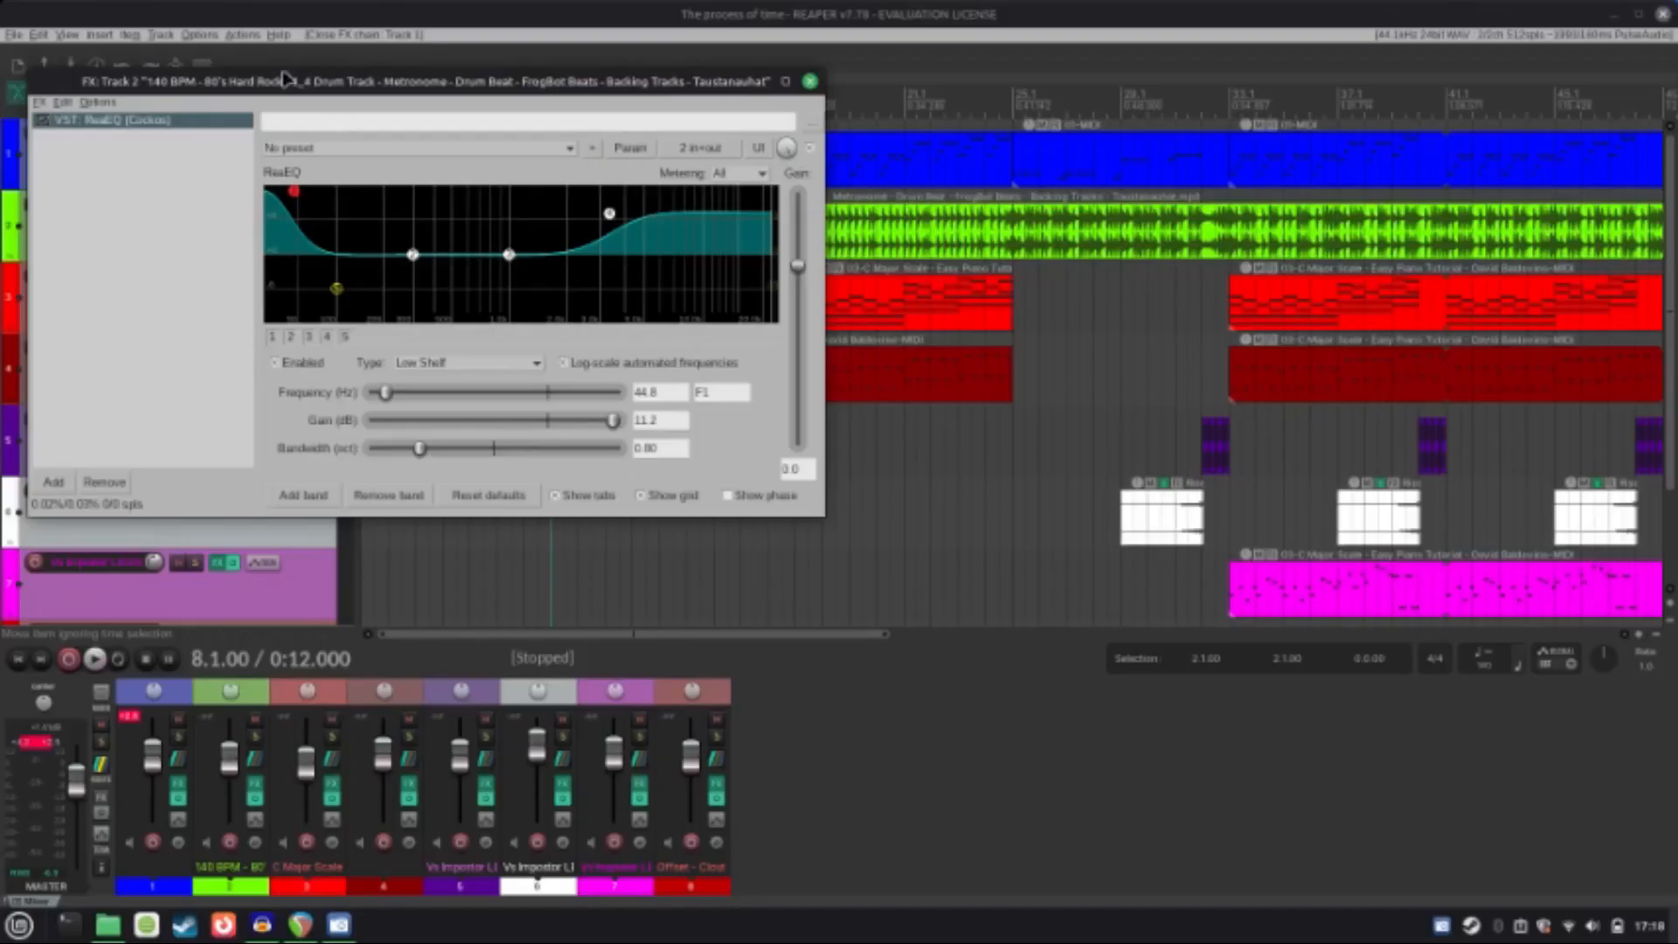
left_click(810, 81)
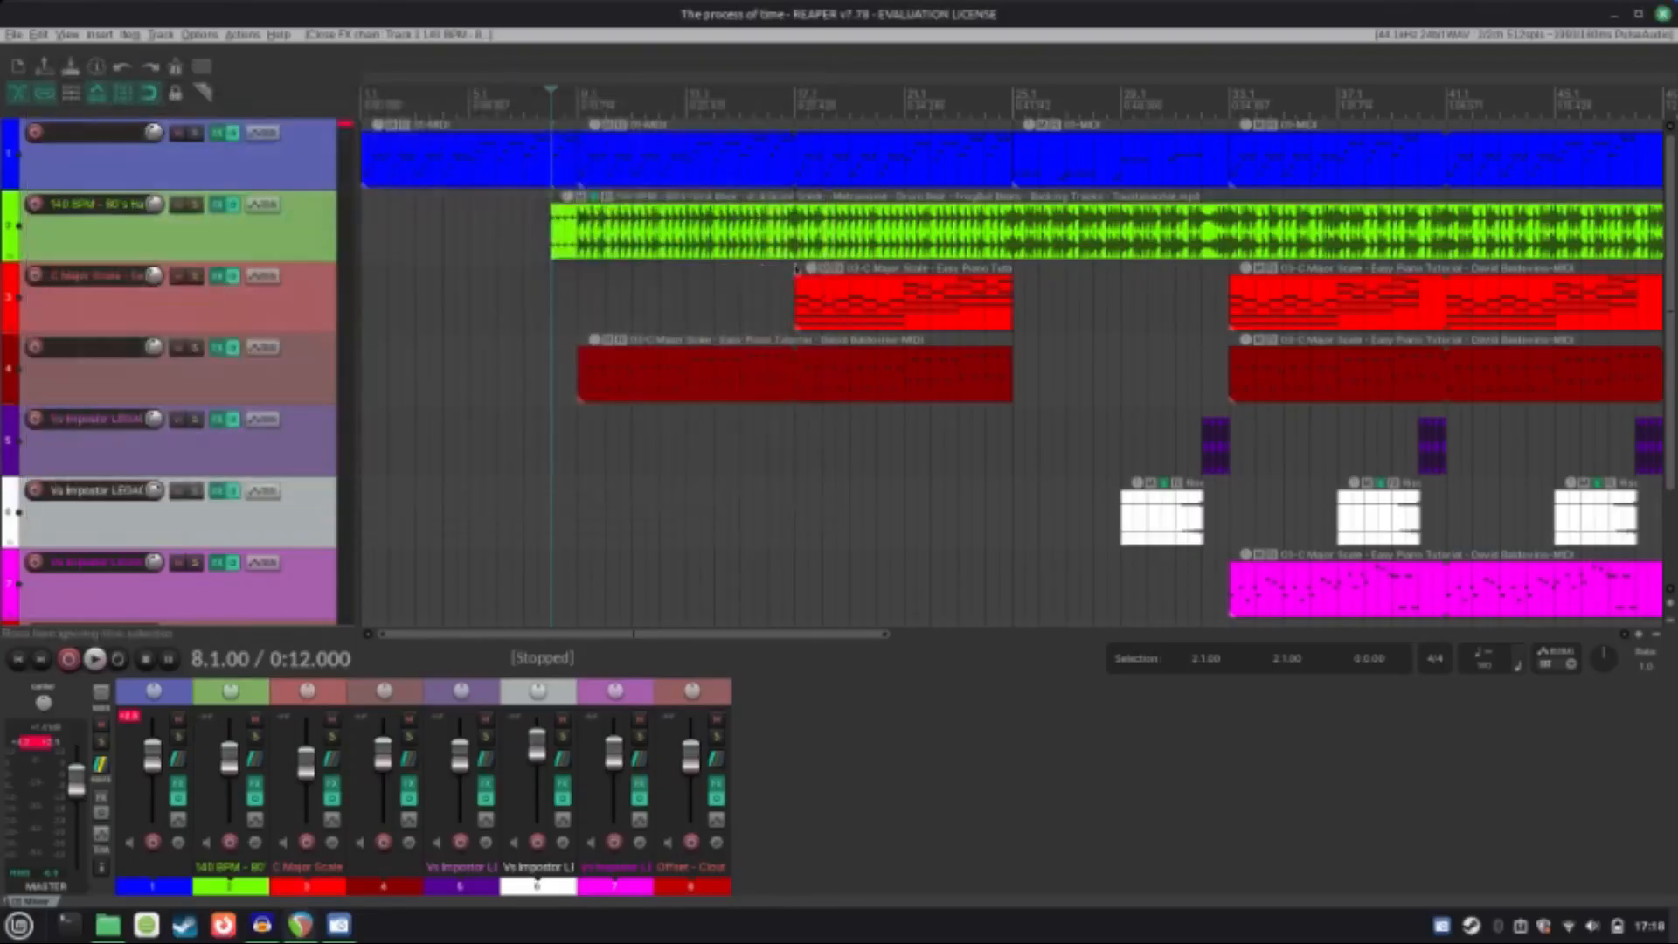
Step: Play the C Major Scale track on its own from 17.1.00
left_click(195, 277)
left_click(793, 110)
key("space")
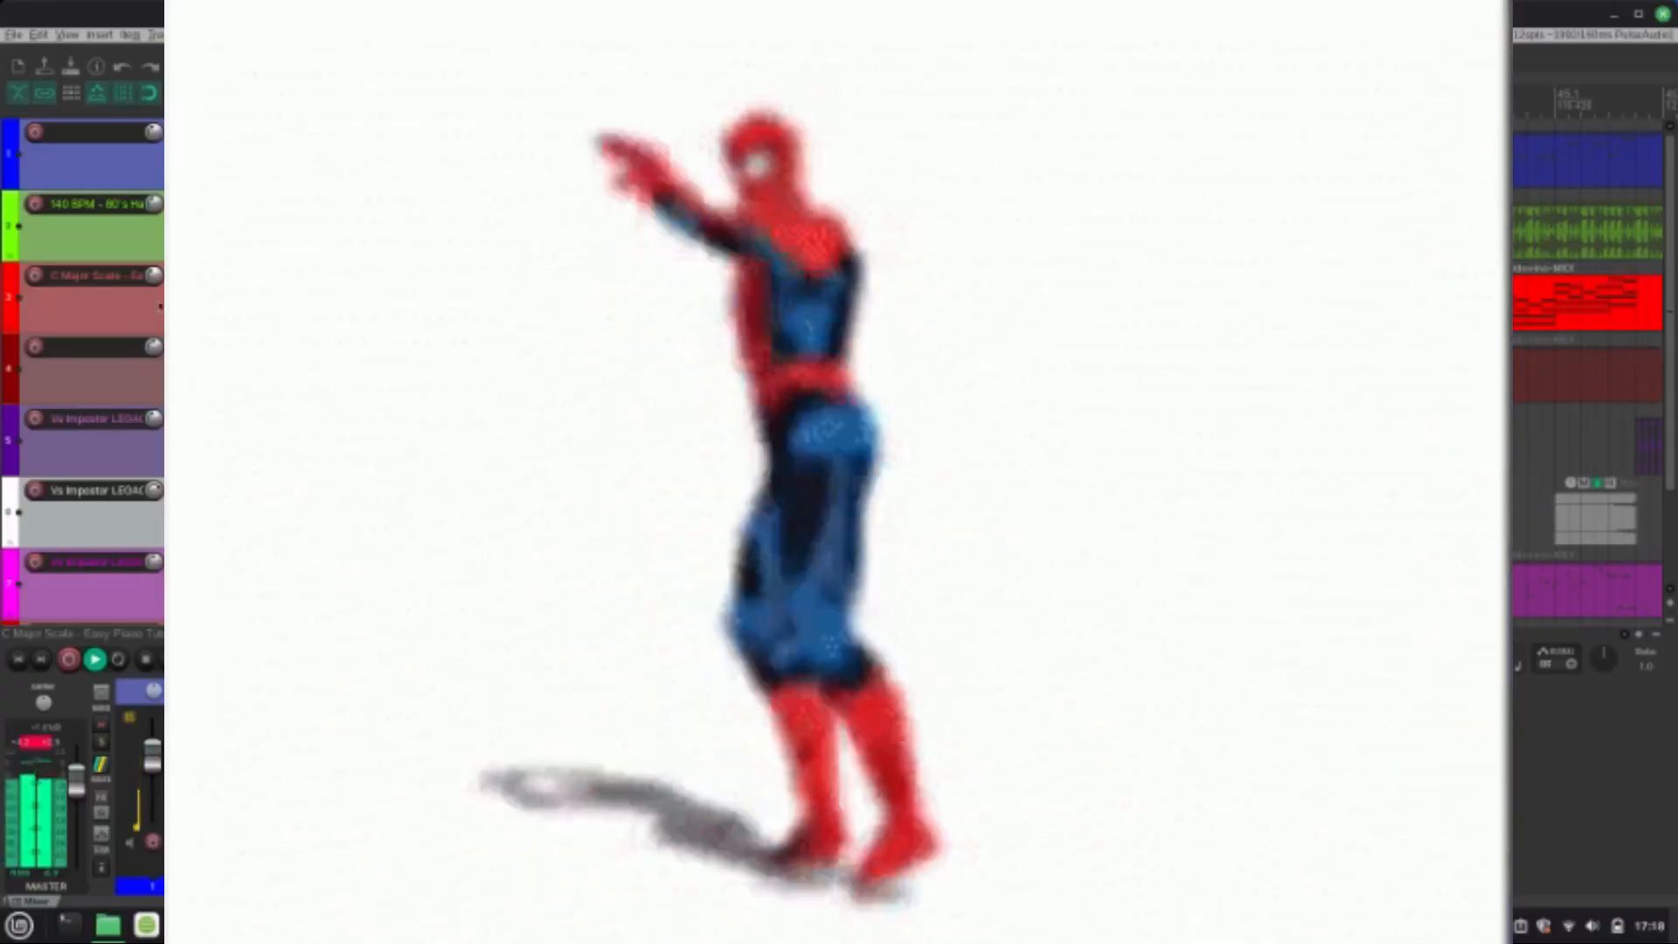
key("space")
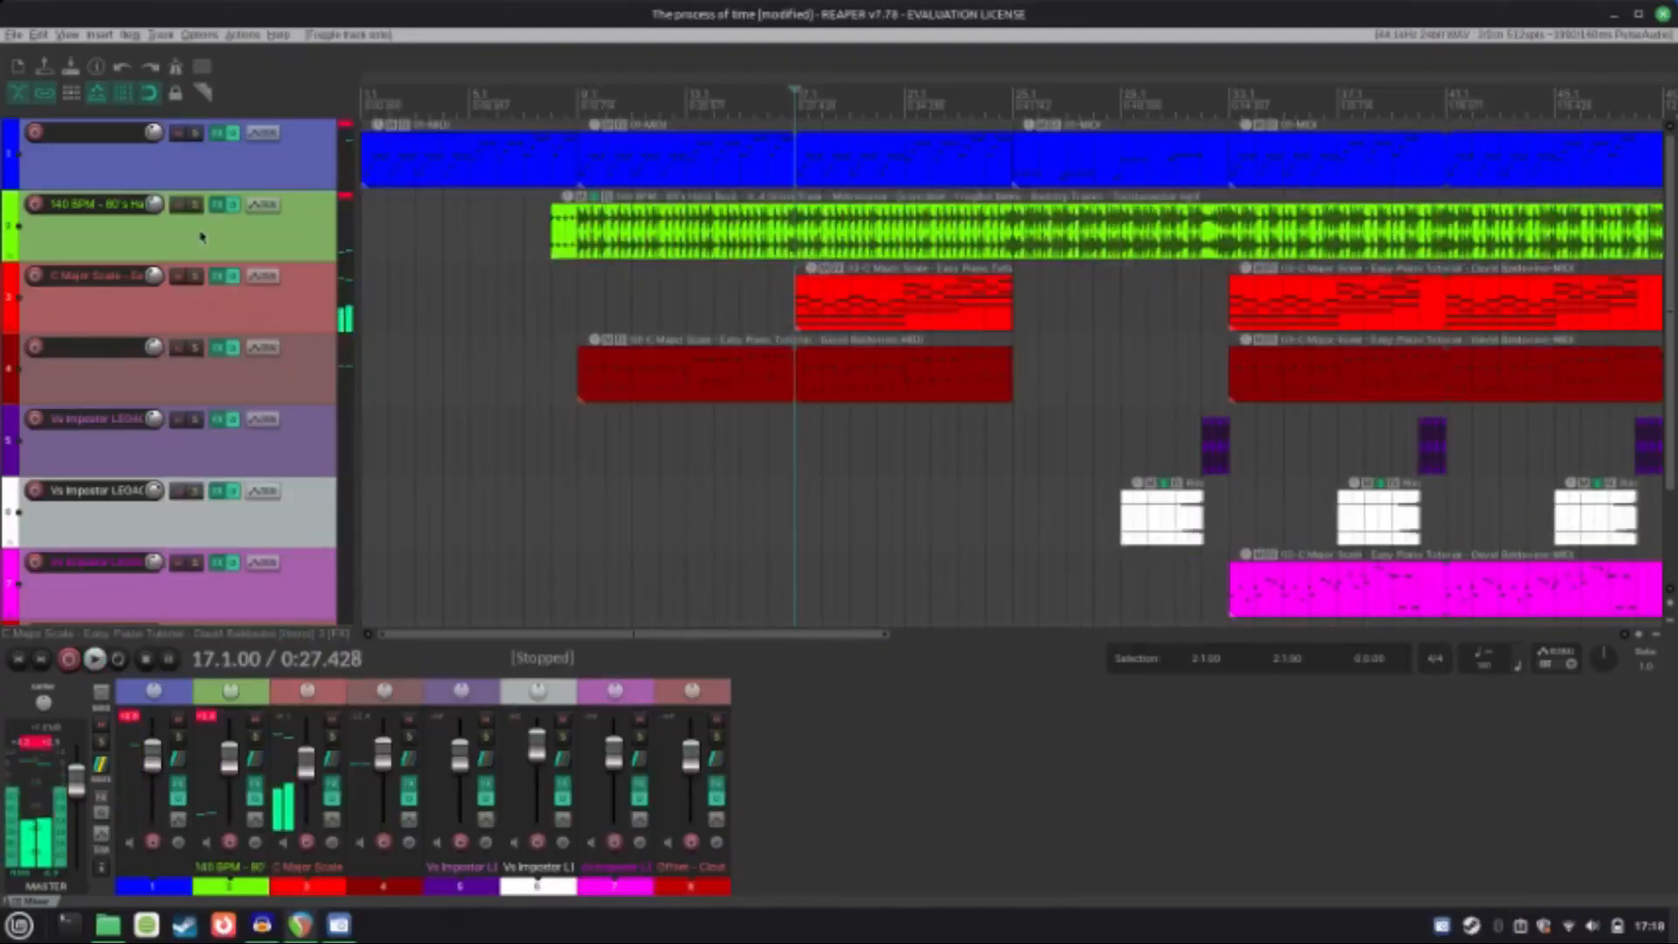
Step: Play the drum track on its own from 17.1.00
left_click(194, 205)
key("space")
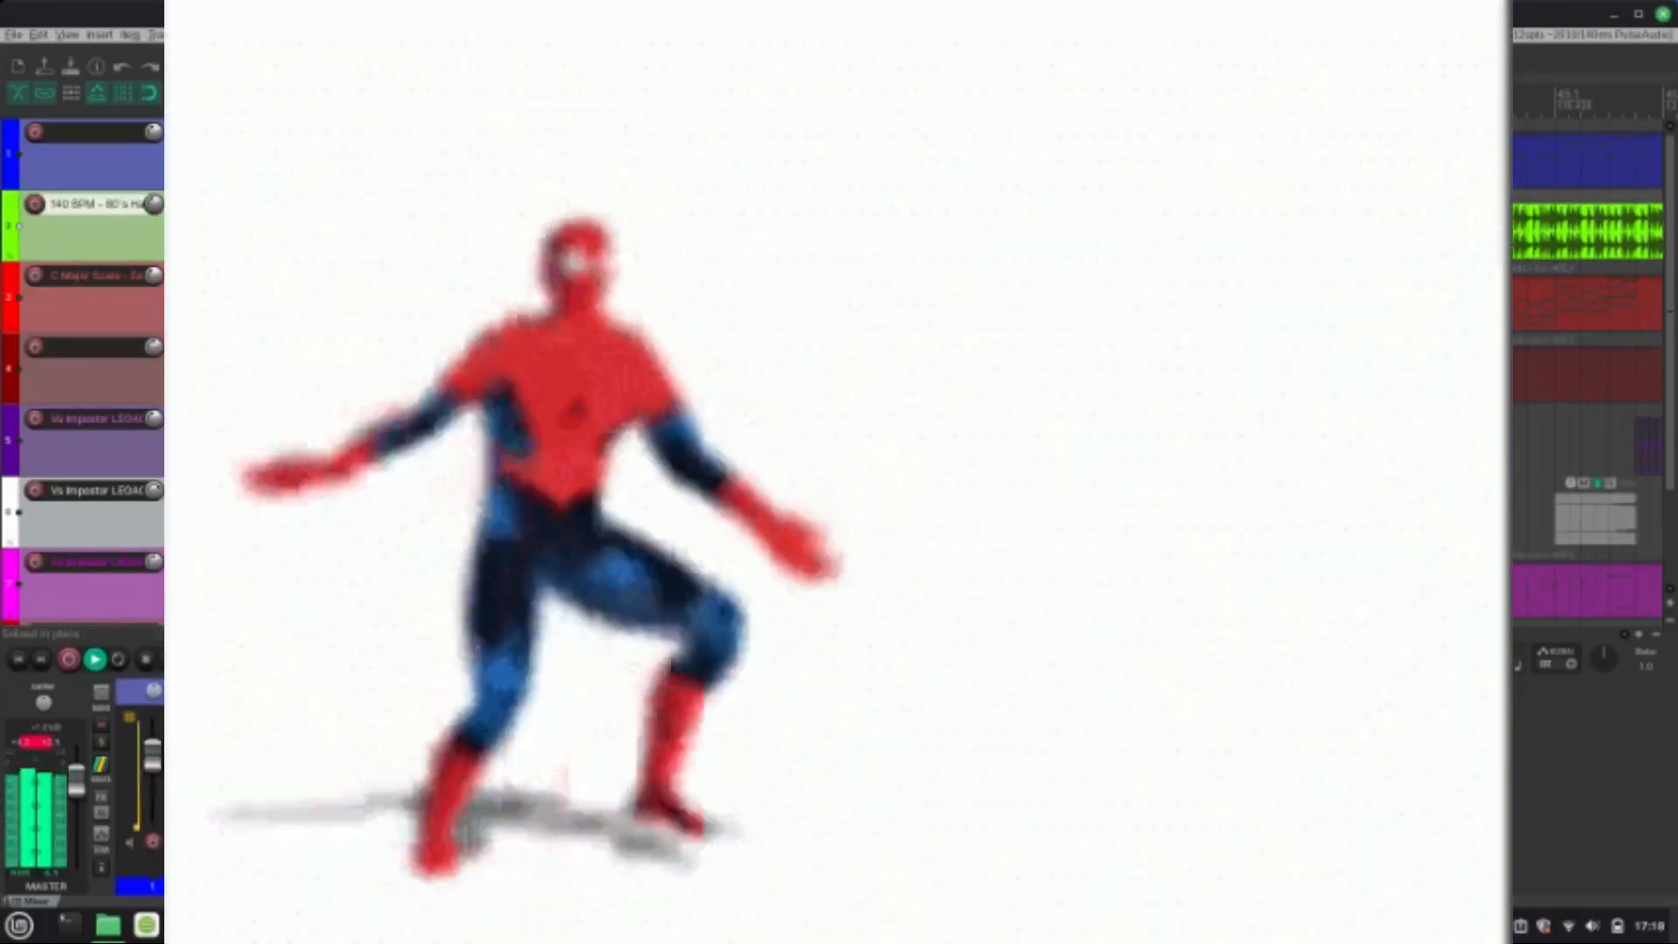
key("space")
Step: Save the project with only the C Major Scale track soloed, and play that track
left_click(195, 275)
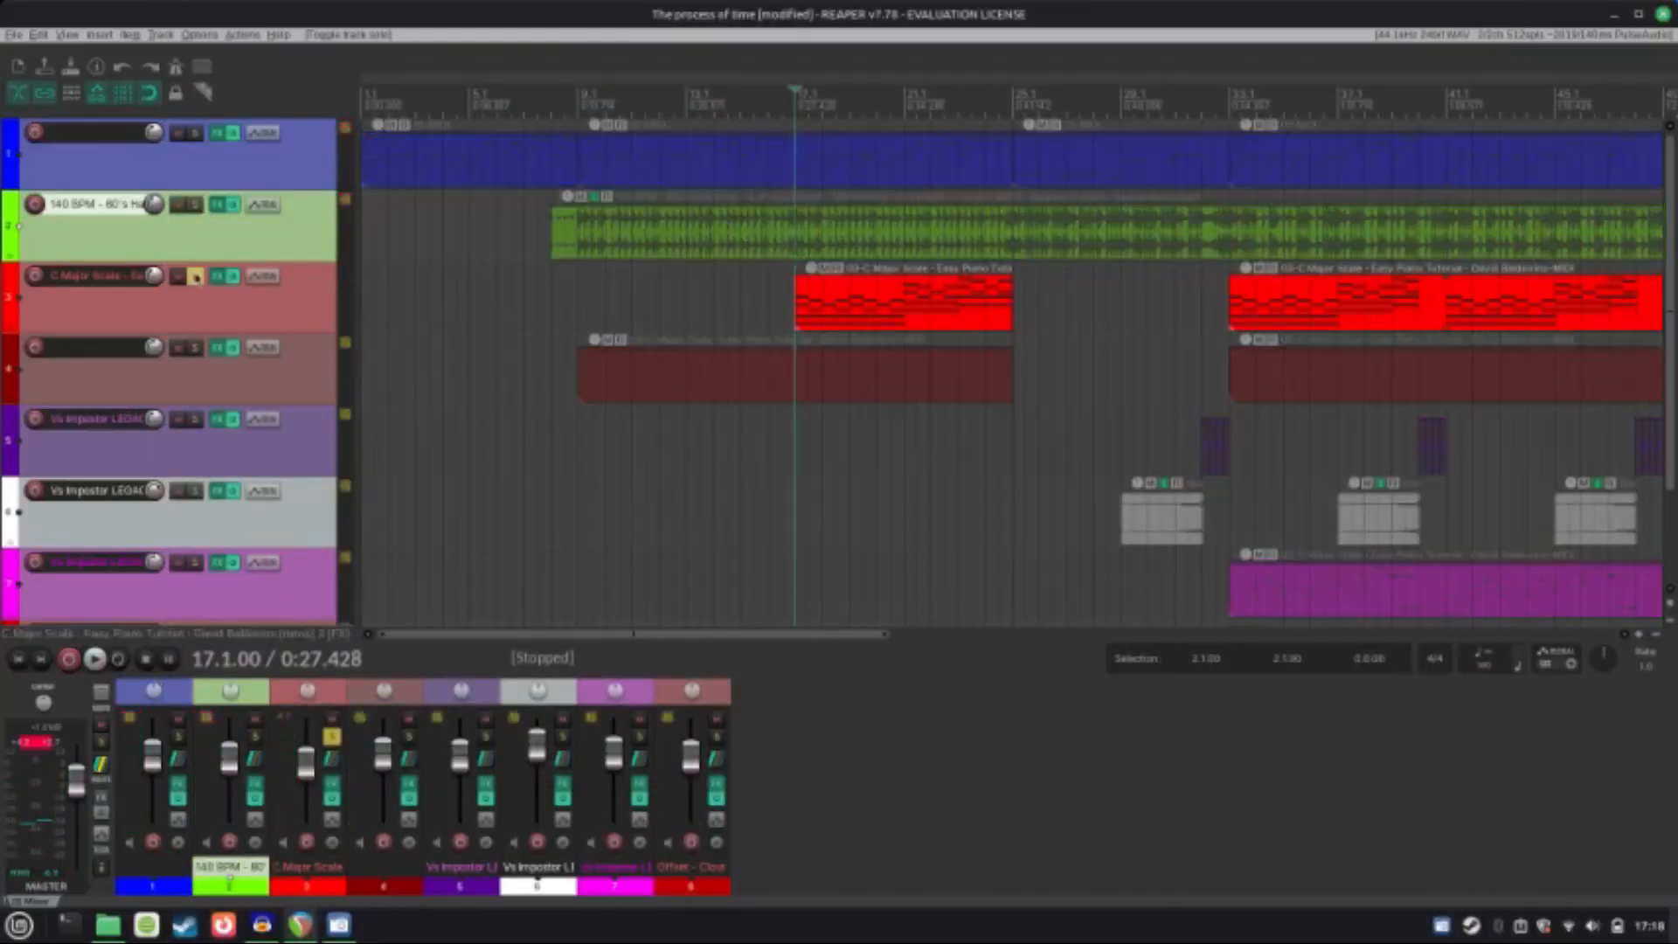
key("ctrl+s")
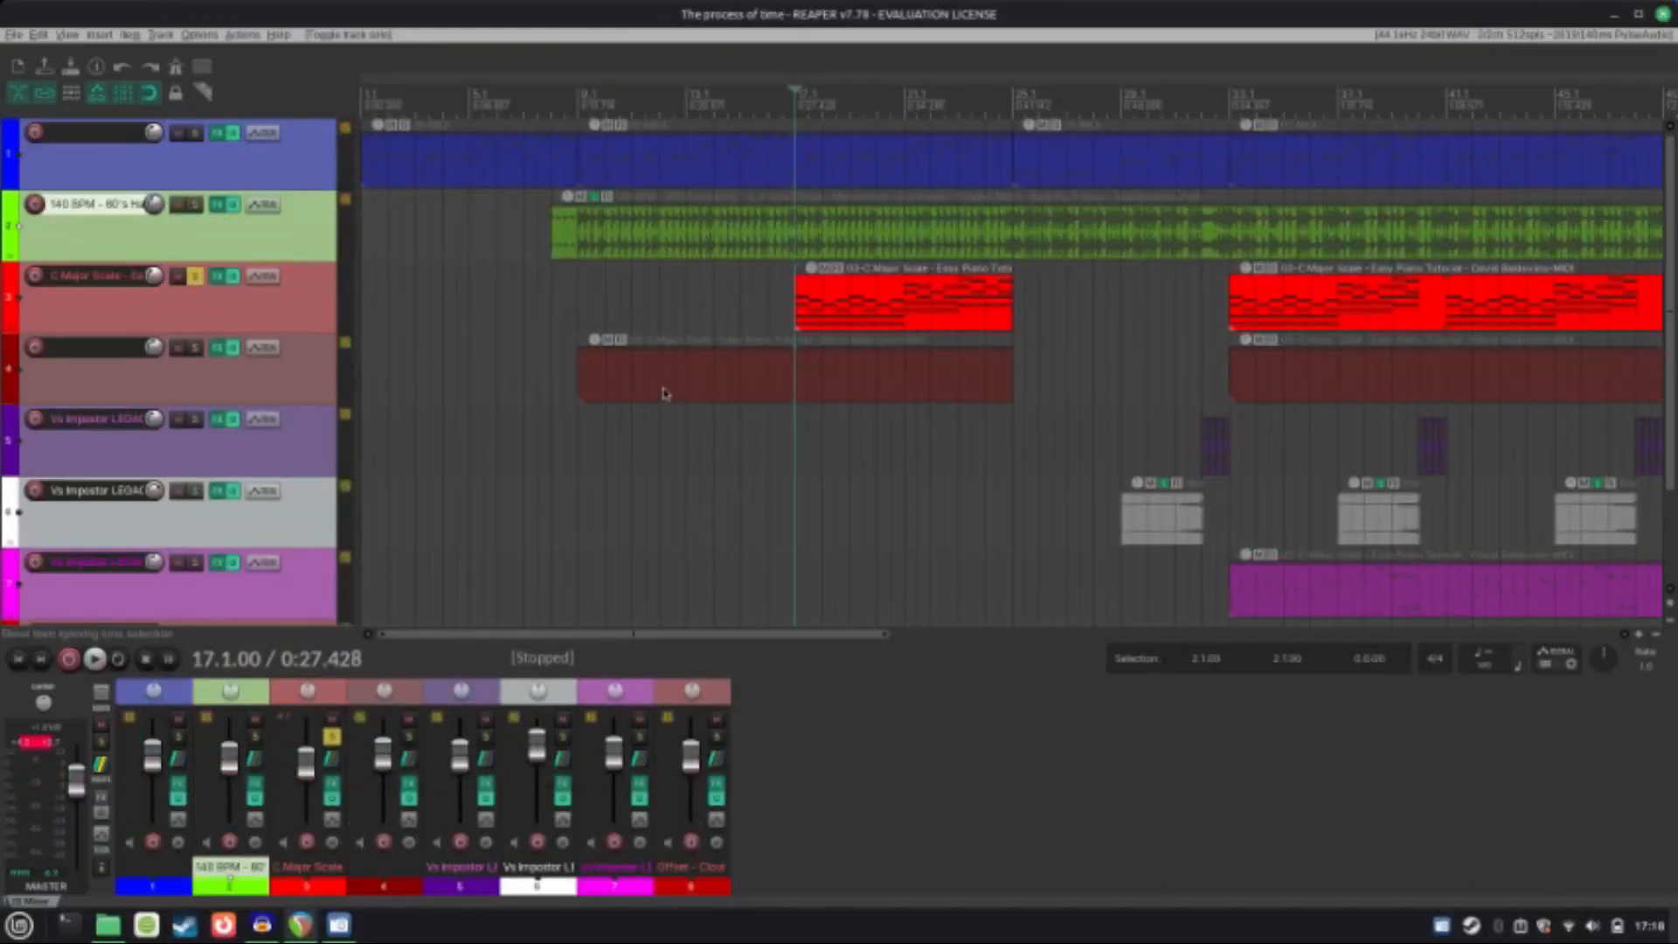
key("space")
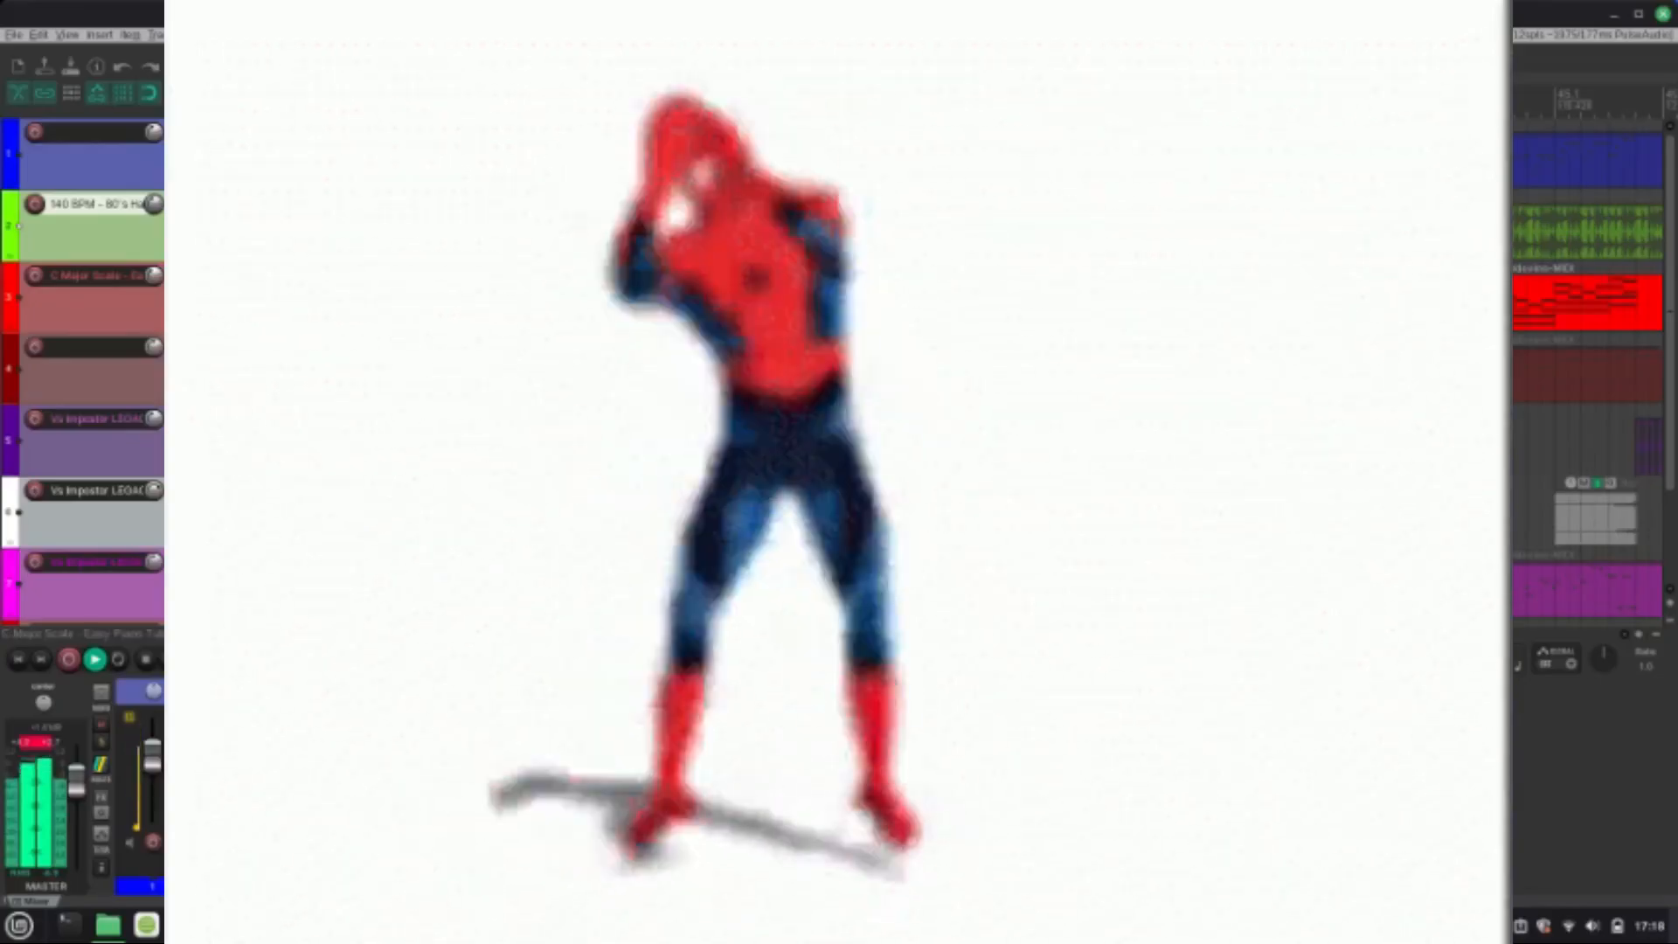
key("space")
Step: Open the C Major Scale track's effects and inspect the selected sample region in its ReaSamplOmatic5000 sampler
left_click(228, 275)
left_click(225, 200)
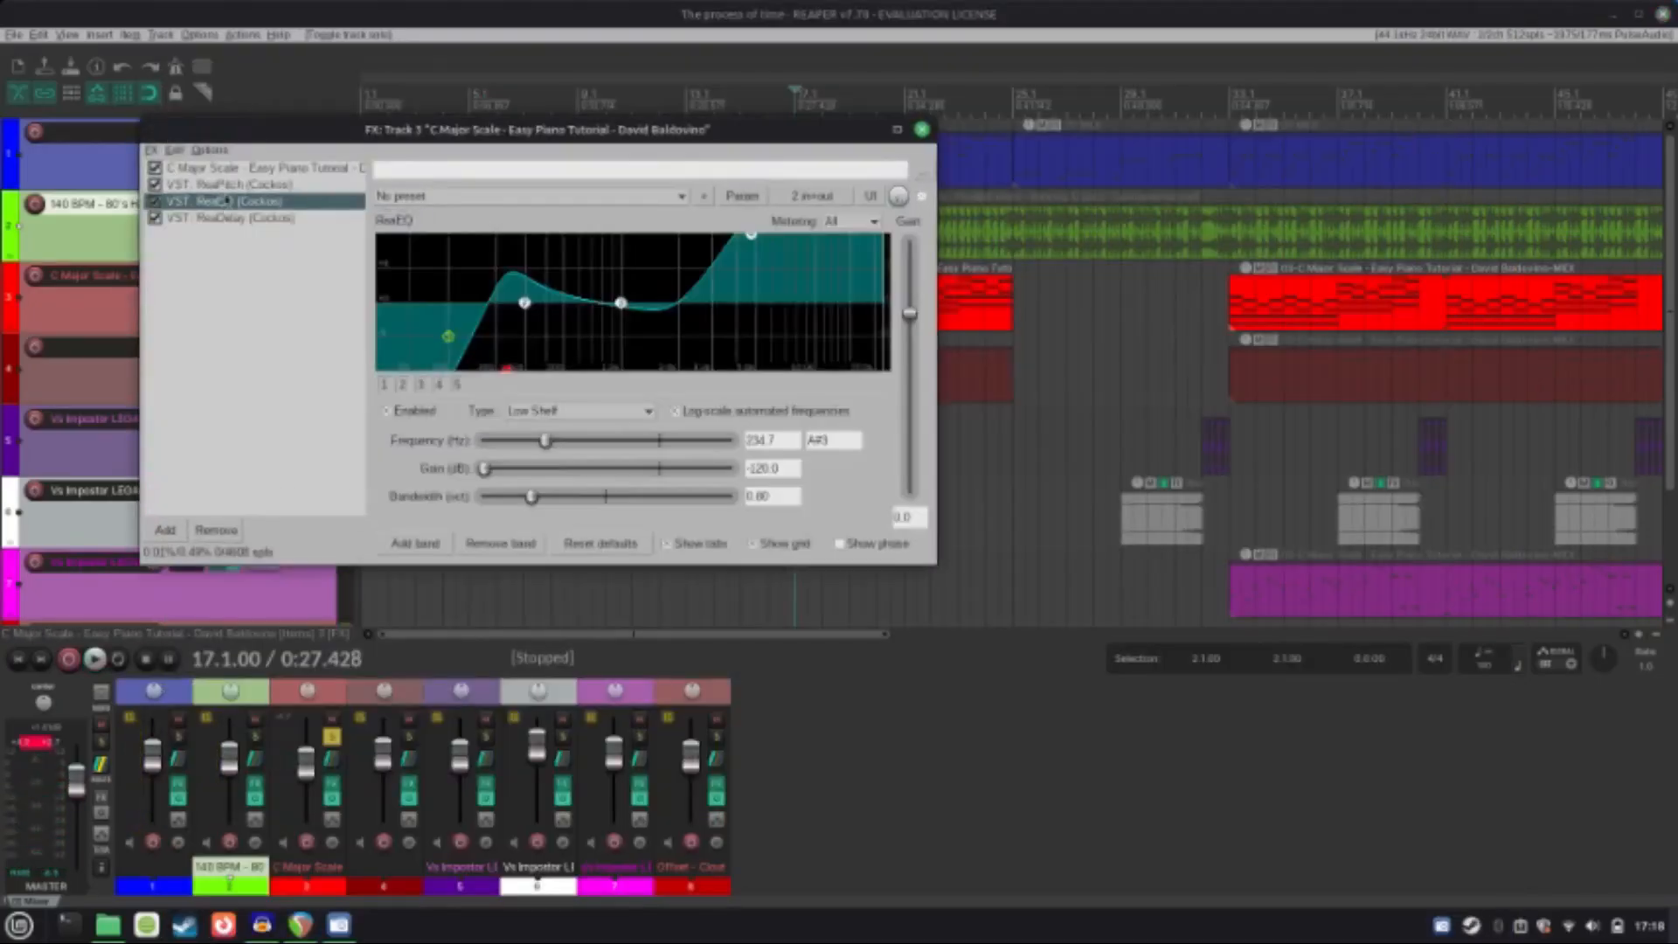
left_click(227, 185)
left_click(328, 170)
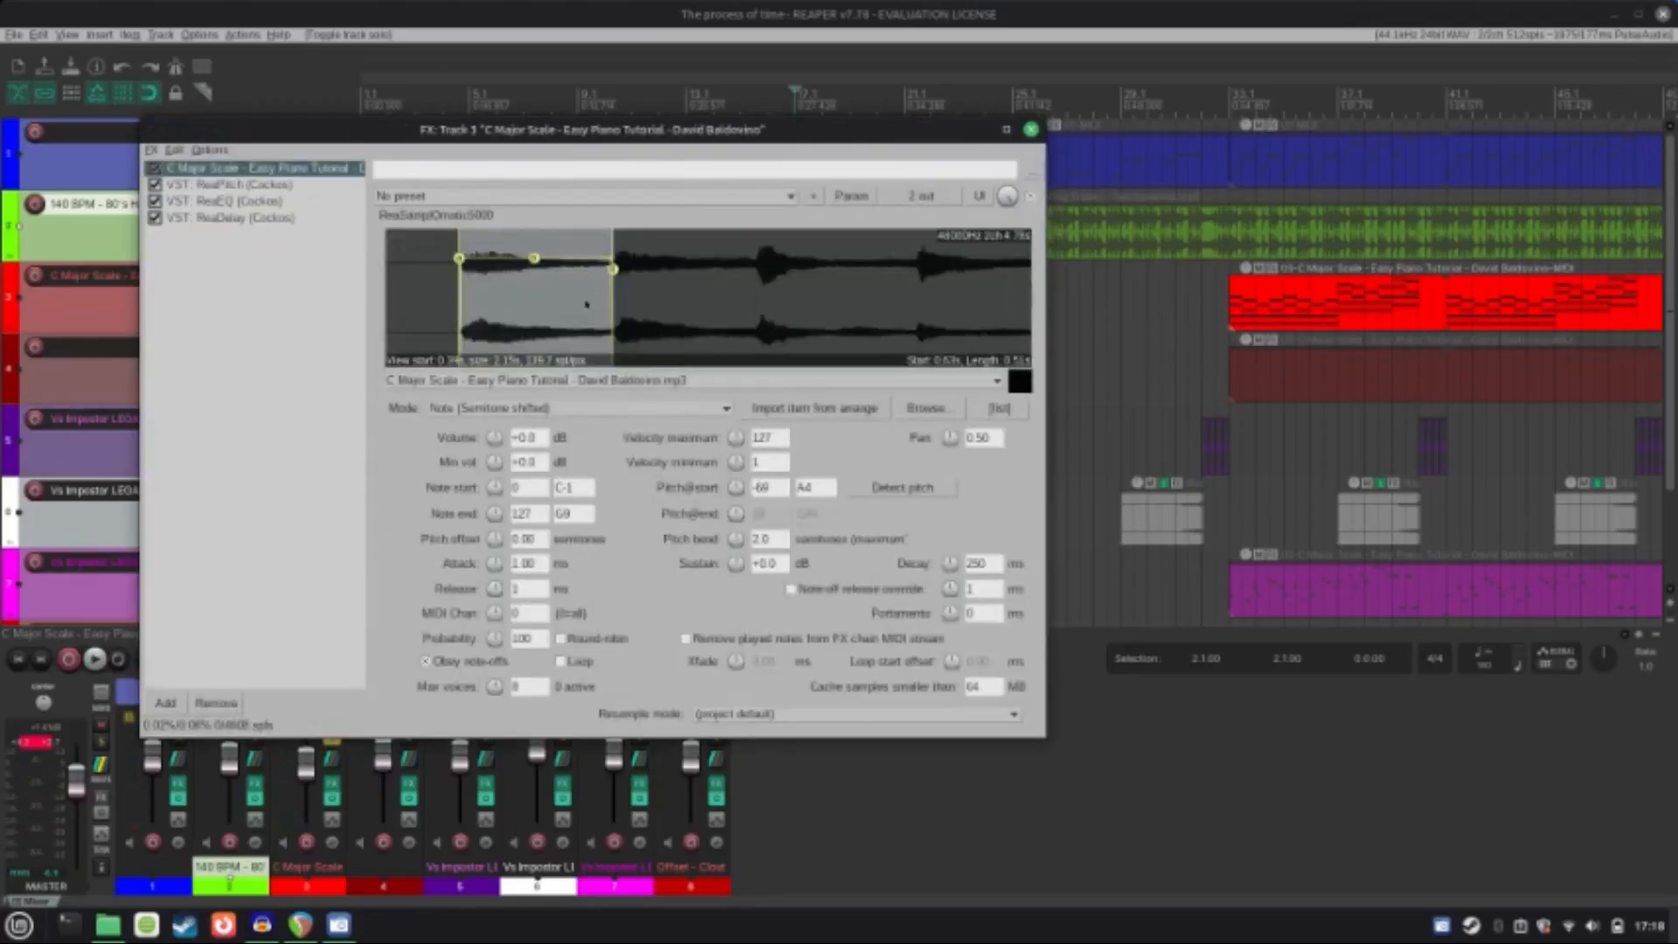
scroll(586, 304, "down", 2)
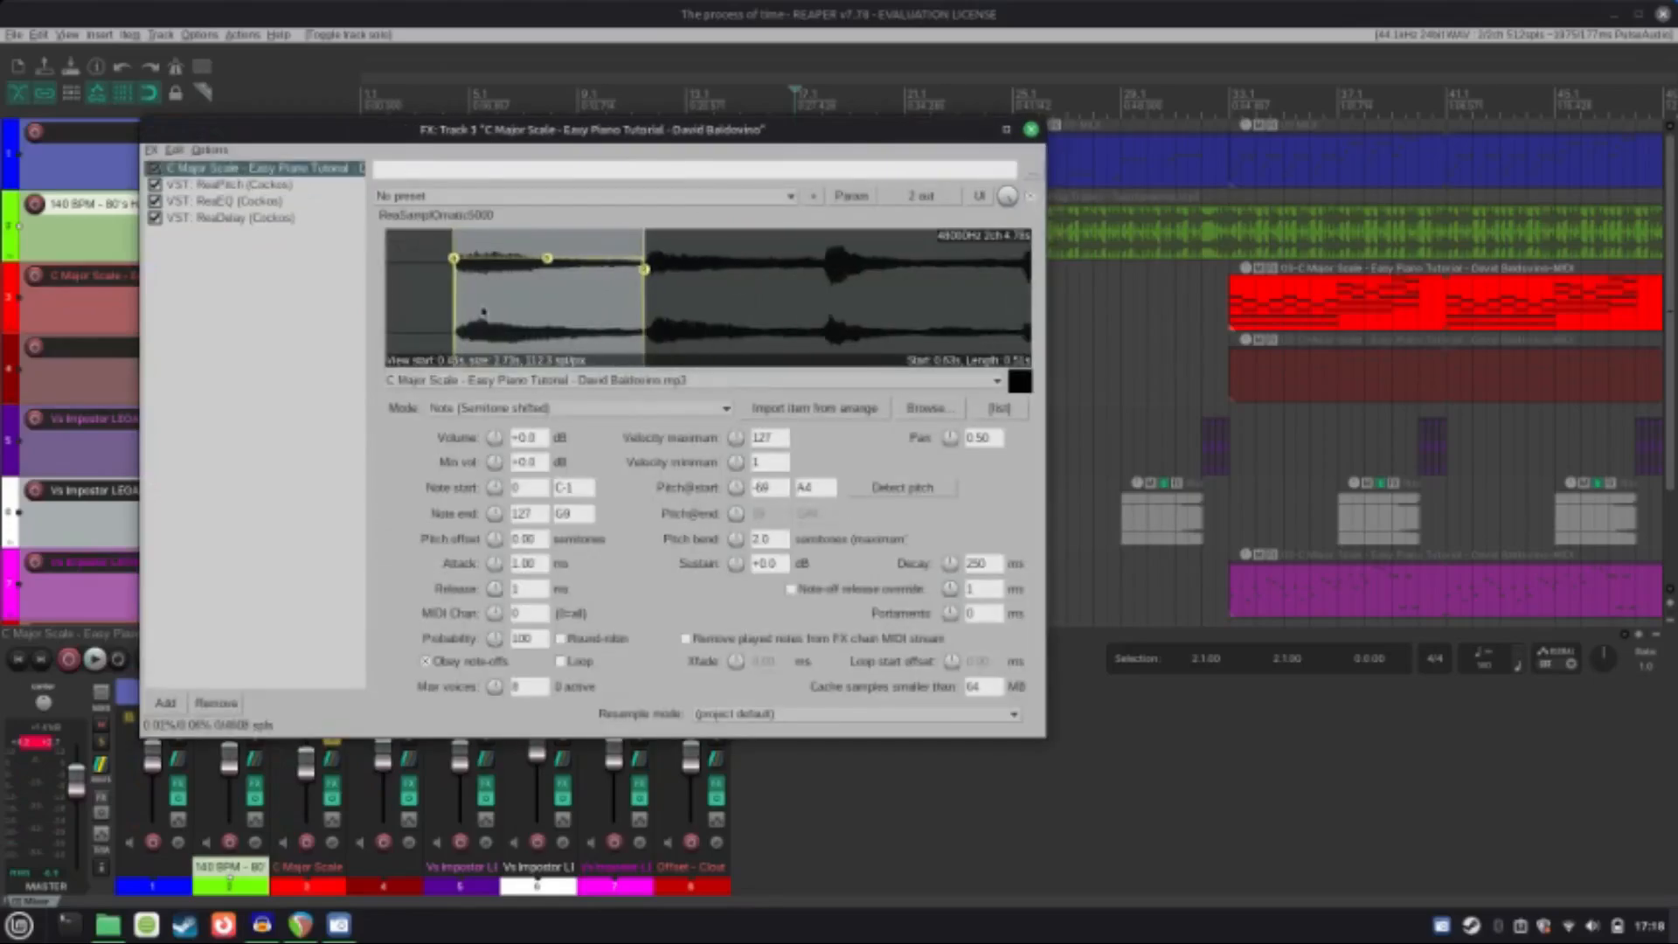
Step: Review the pitch shift in the C Major Scale track's ReaPitch and the band settings in its ReaEQ
left_click(201, 186)
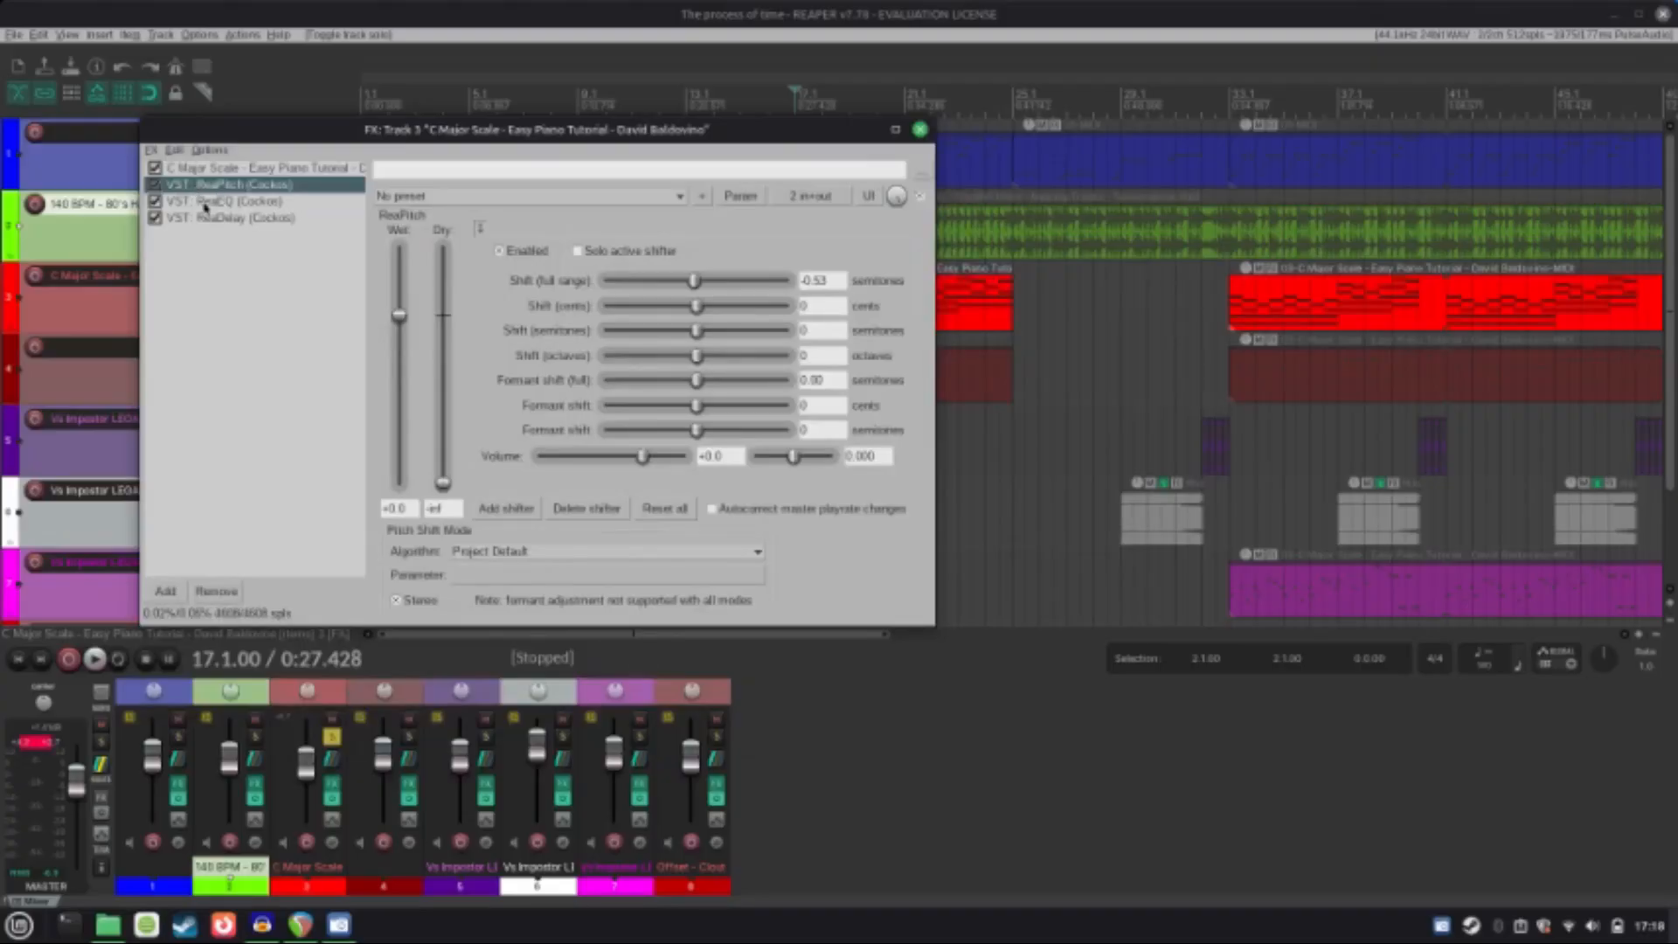
left_click(205, 202)
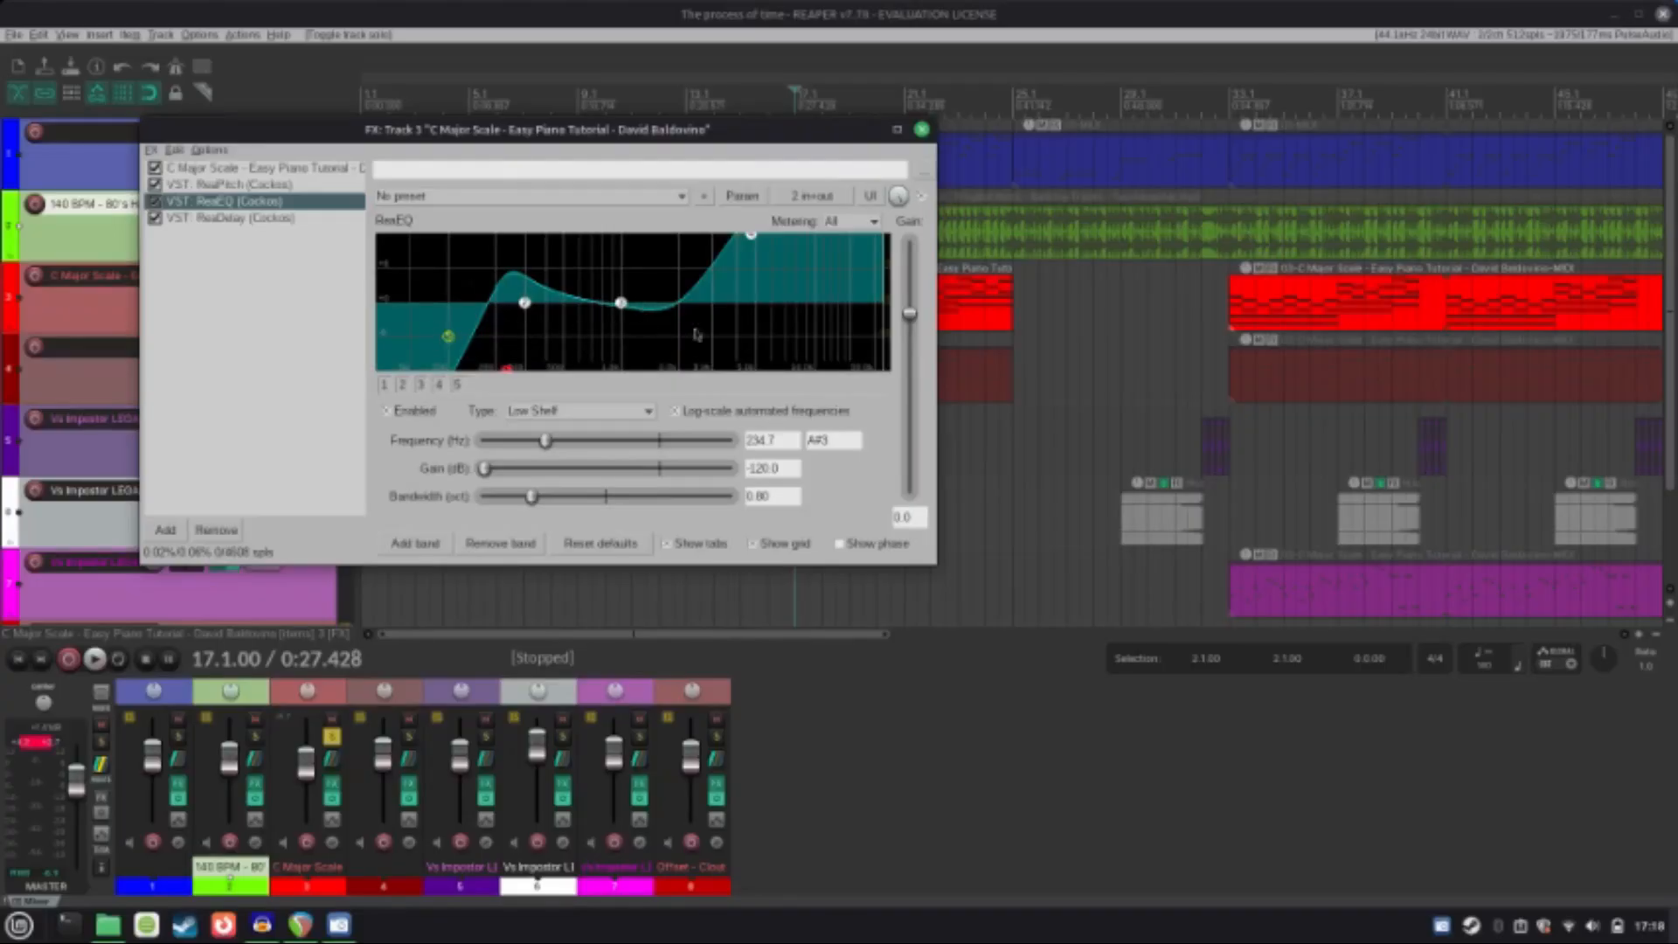
mouse_move(748, 244)
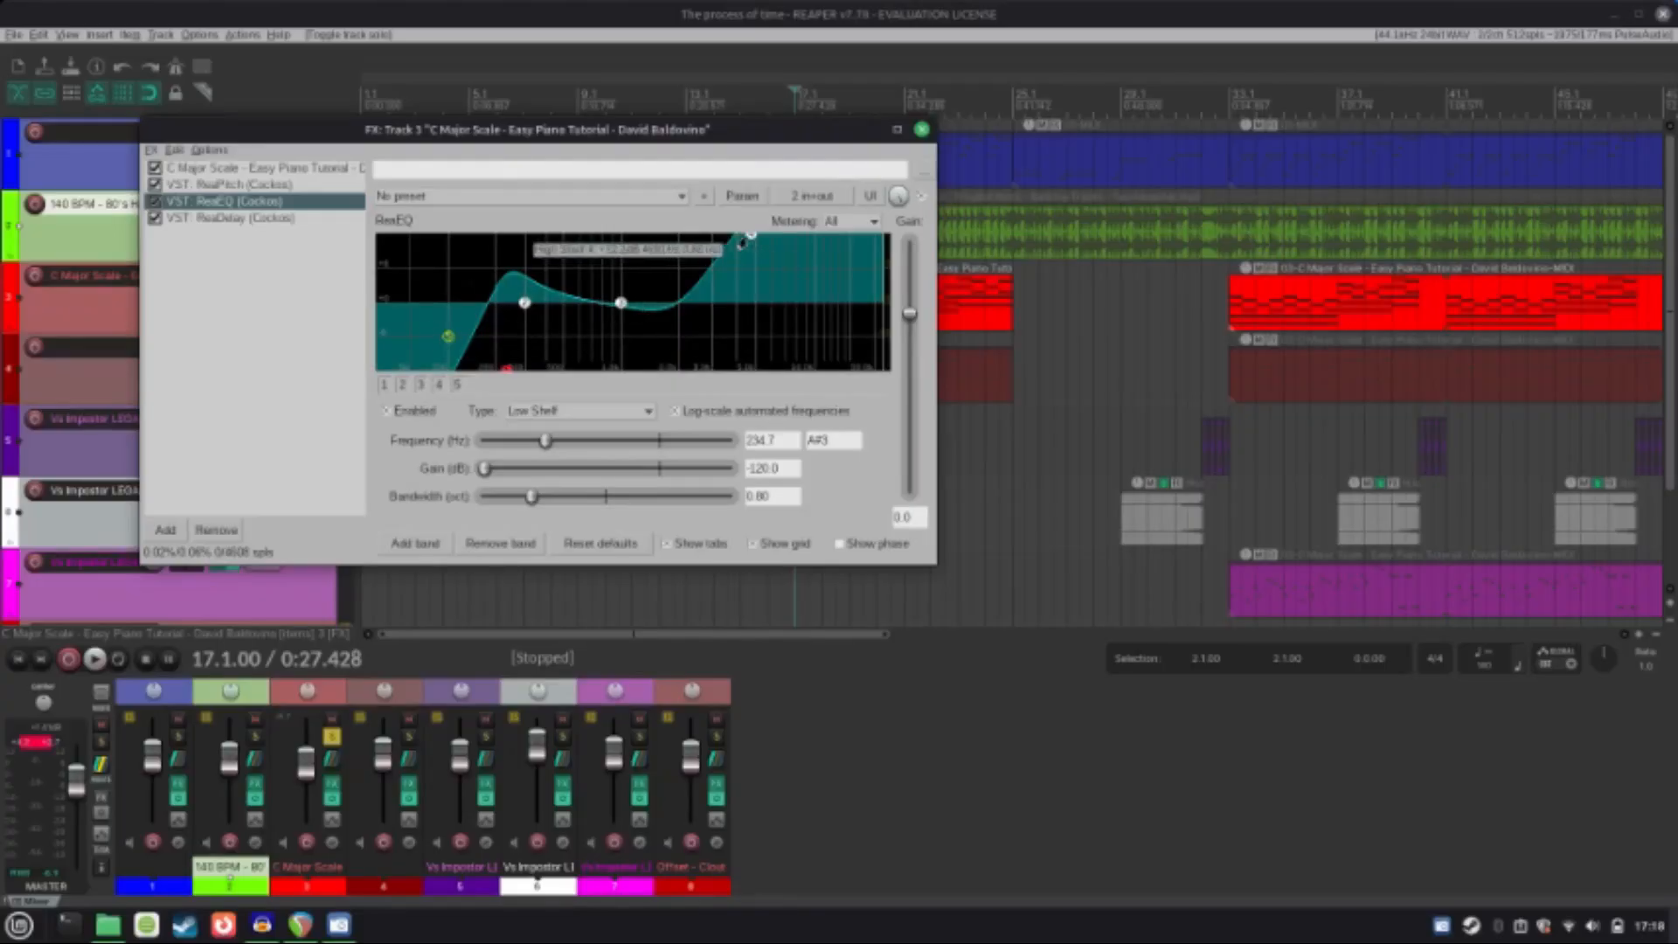
Step: Compare the C Major Scale track with ReaEQ bypassed and enabled during playback, and check its ReaDelay
left_click(155, 202)
key("space")
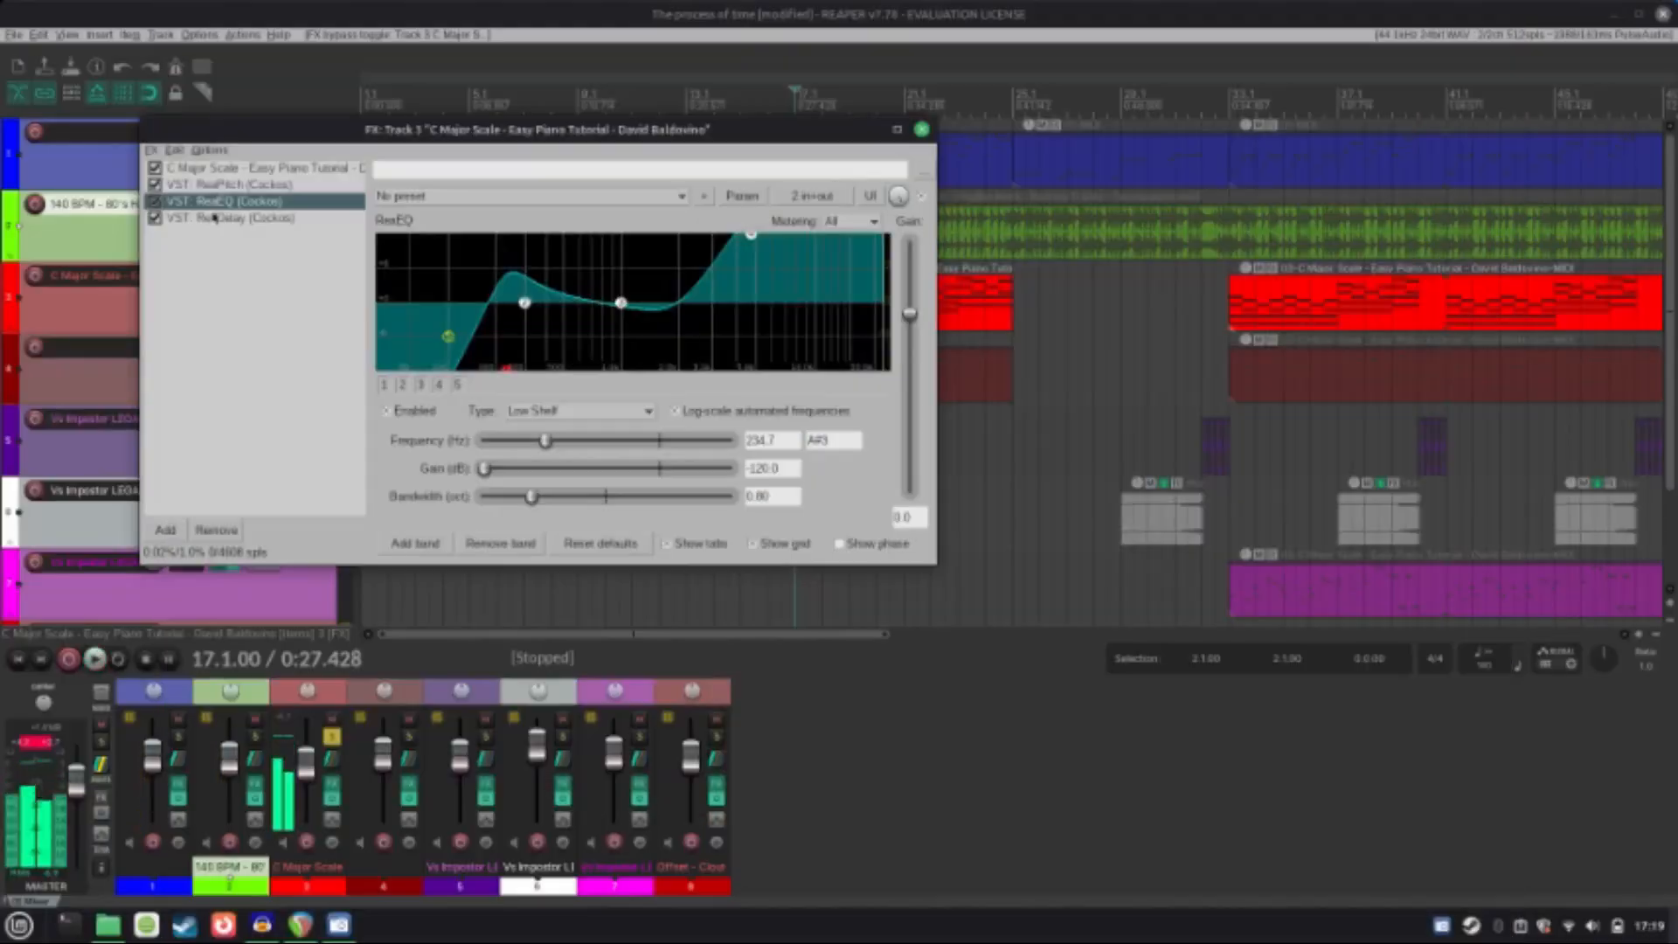
key("space")
left_click(212, 219)
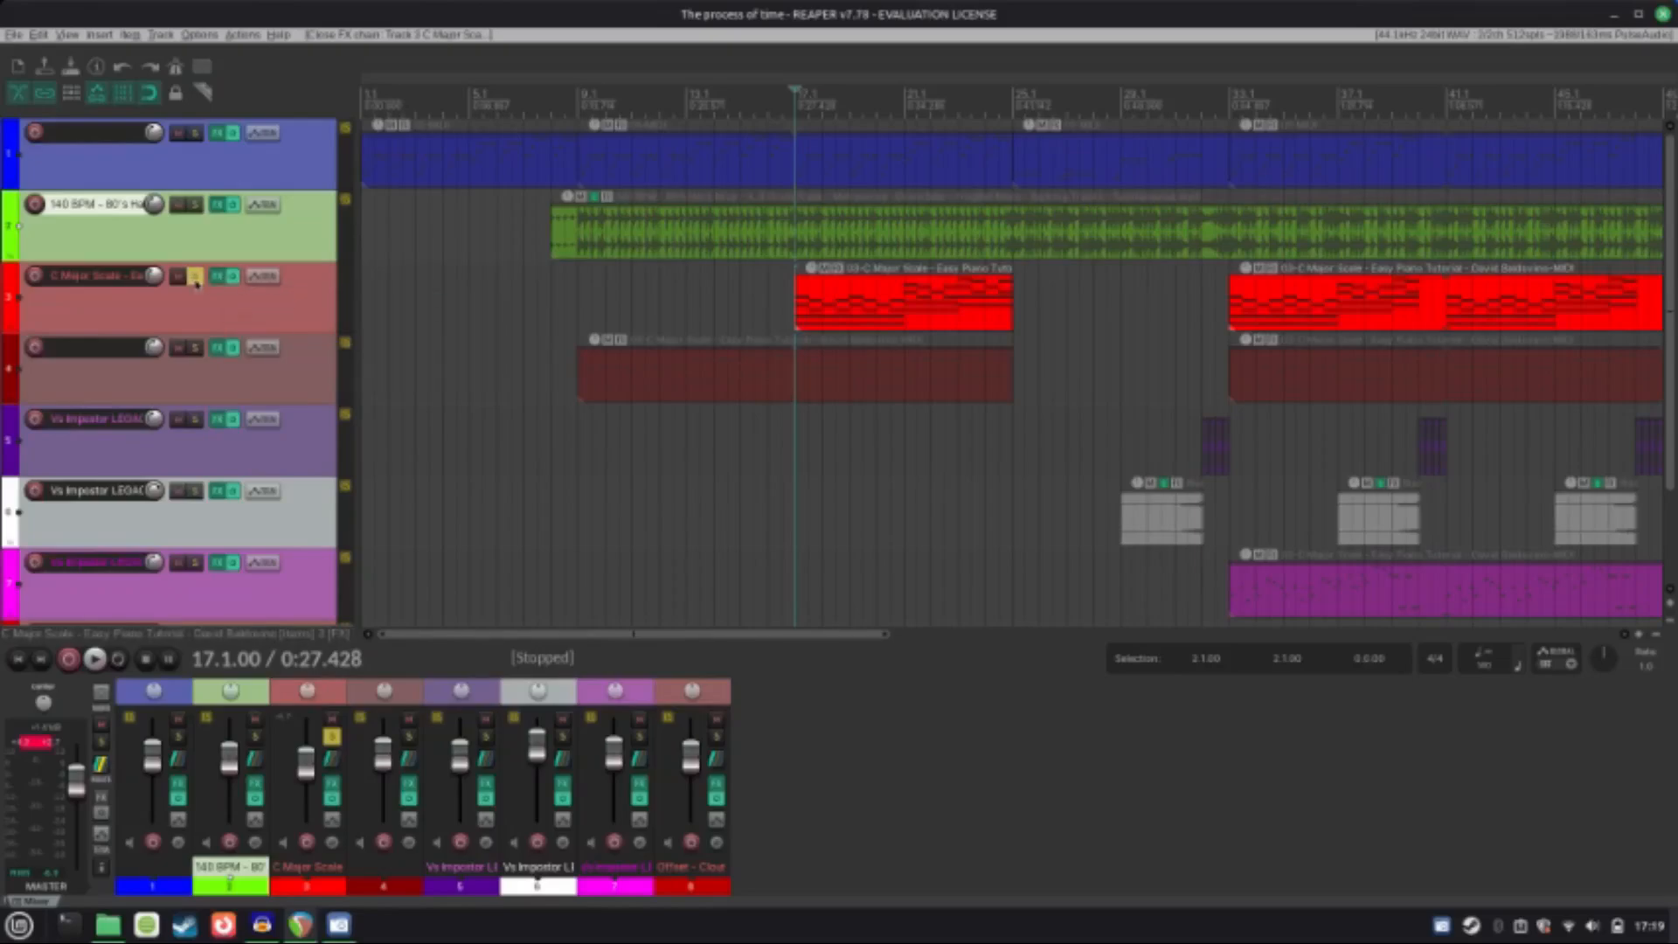
Step: Unsolo the C Major Scale track and solo track 4 instead
left_click(196, 277)
left_click(196, 349)
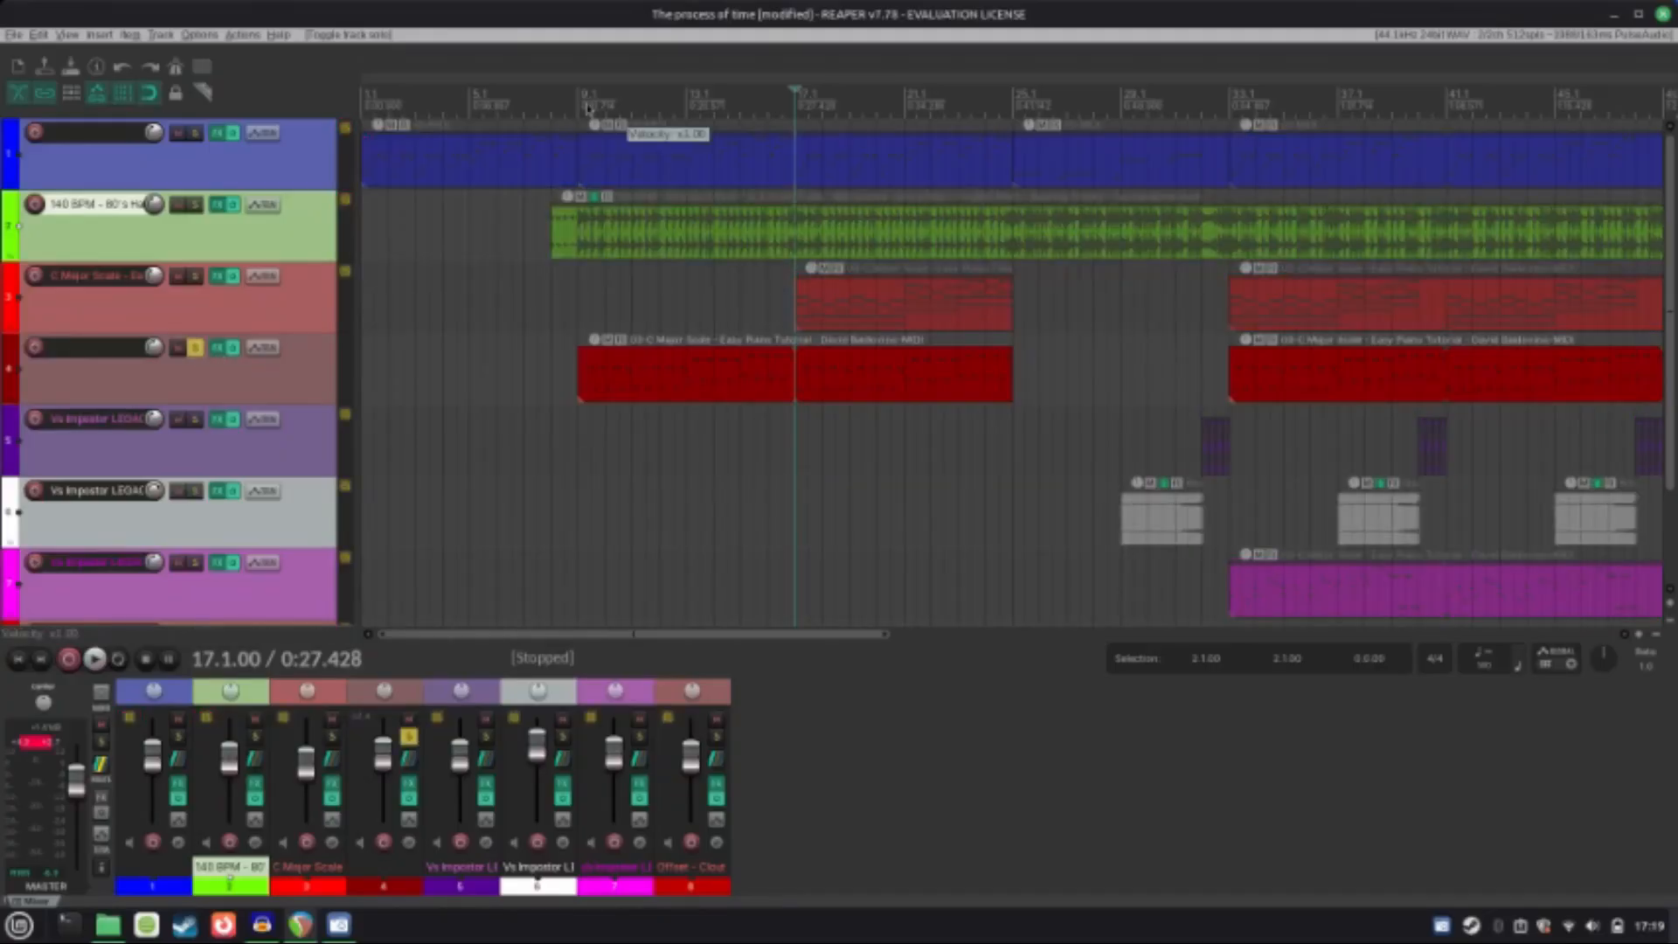
Step: Save the project and play the soloed track 4 from bar 9, removing its solo when playback stops
left_click(578, 101)
key("ctrl+s")
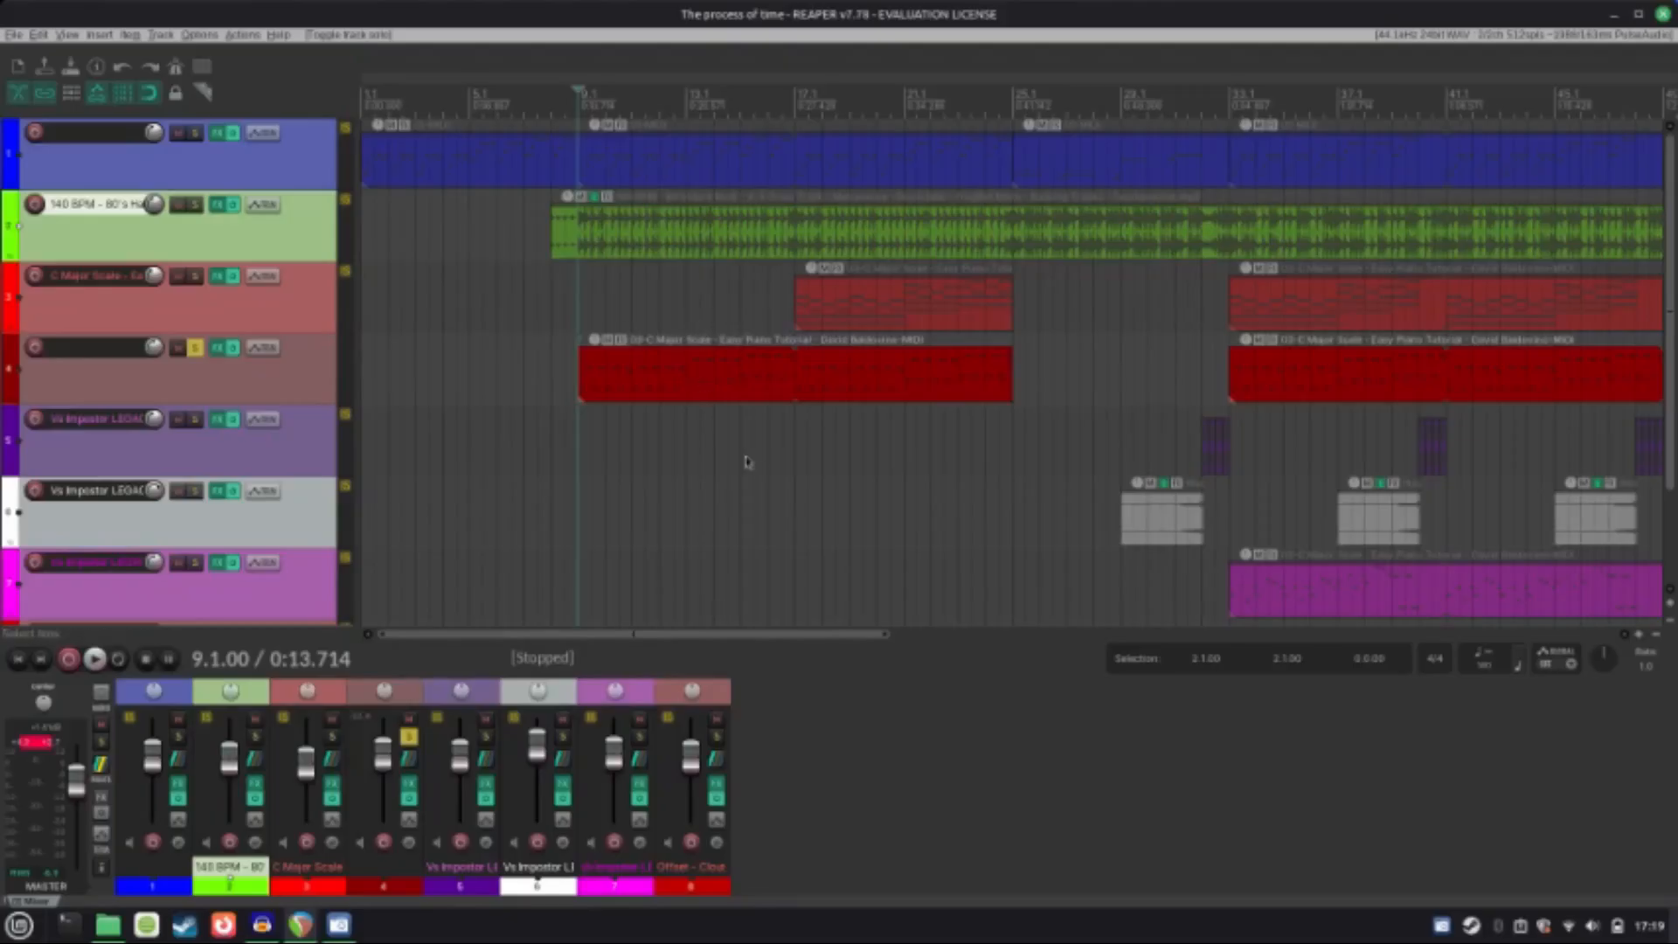
key("space")
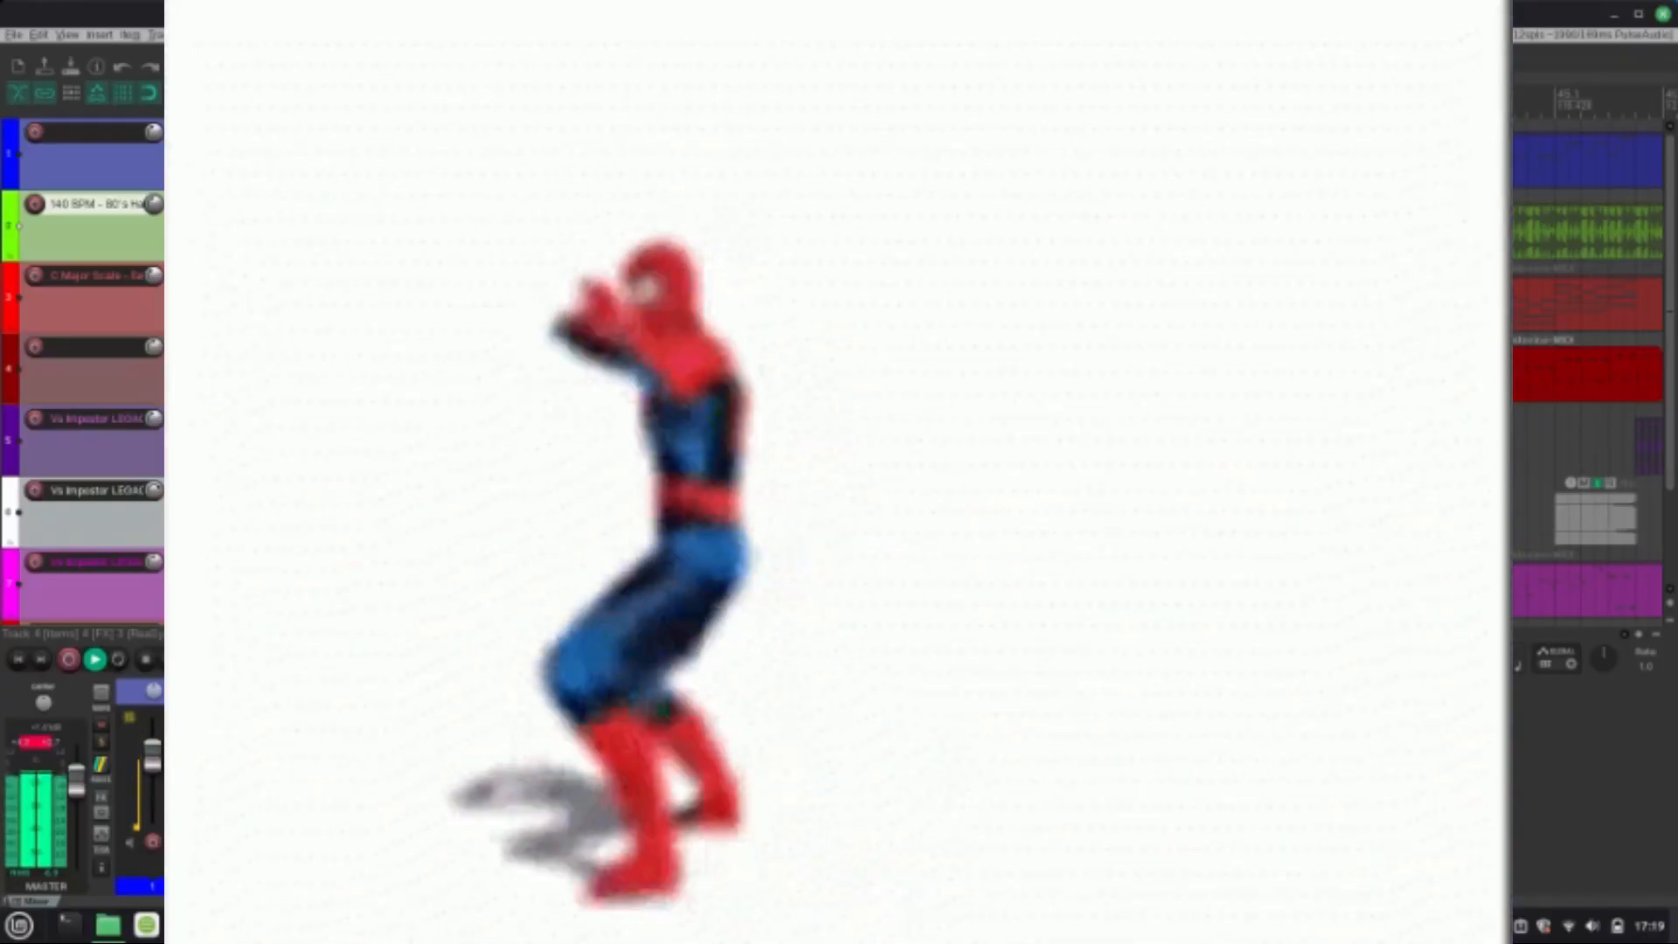
key("space")
left_click(195, 348)
scroll(488, 402, "down", 3)
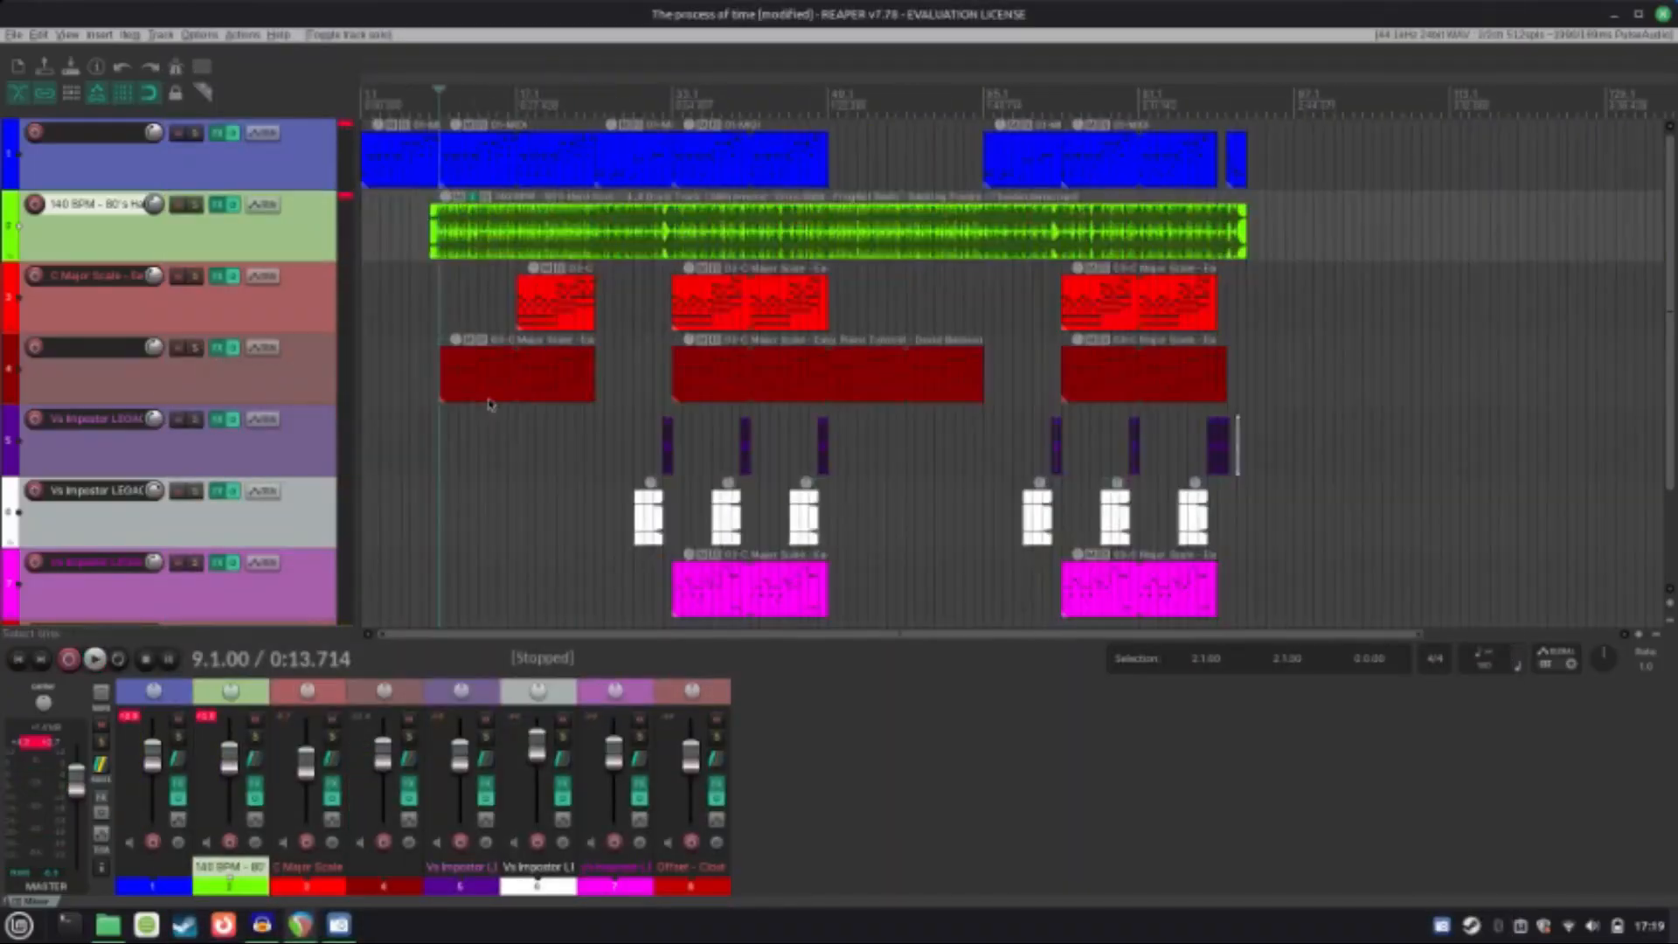
Step: Save the project and audition the soloed track 5 on its first group of clips from bar 32
key("ctrl+s")
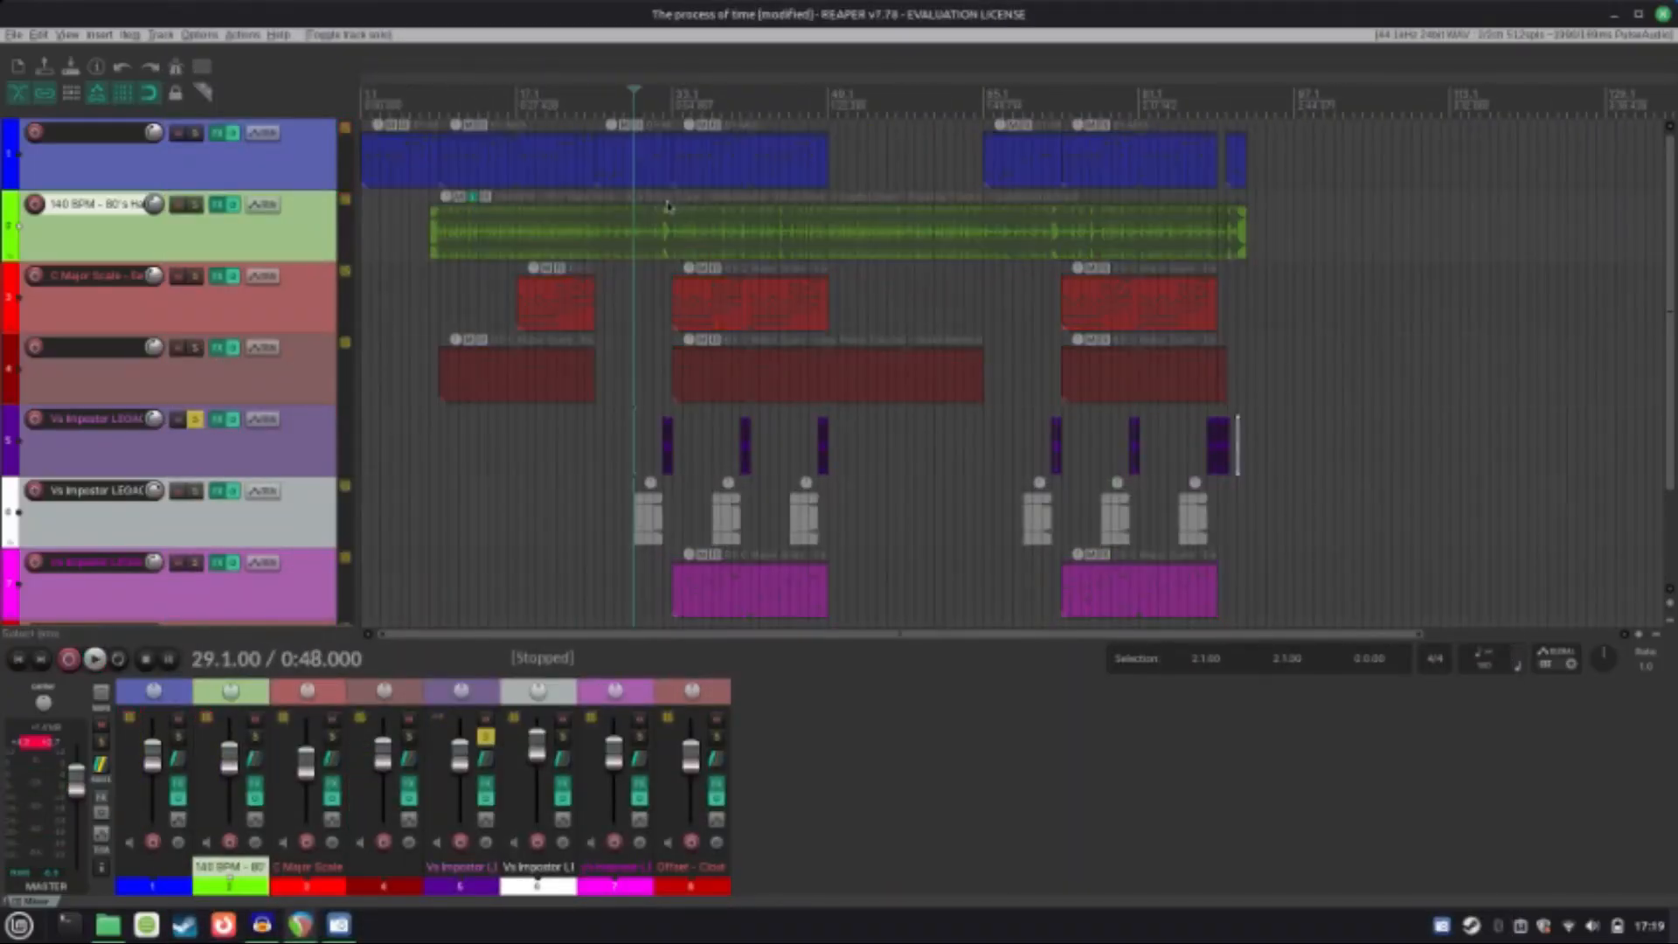
scroll(676, 206, "up", 5)
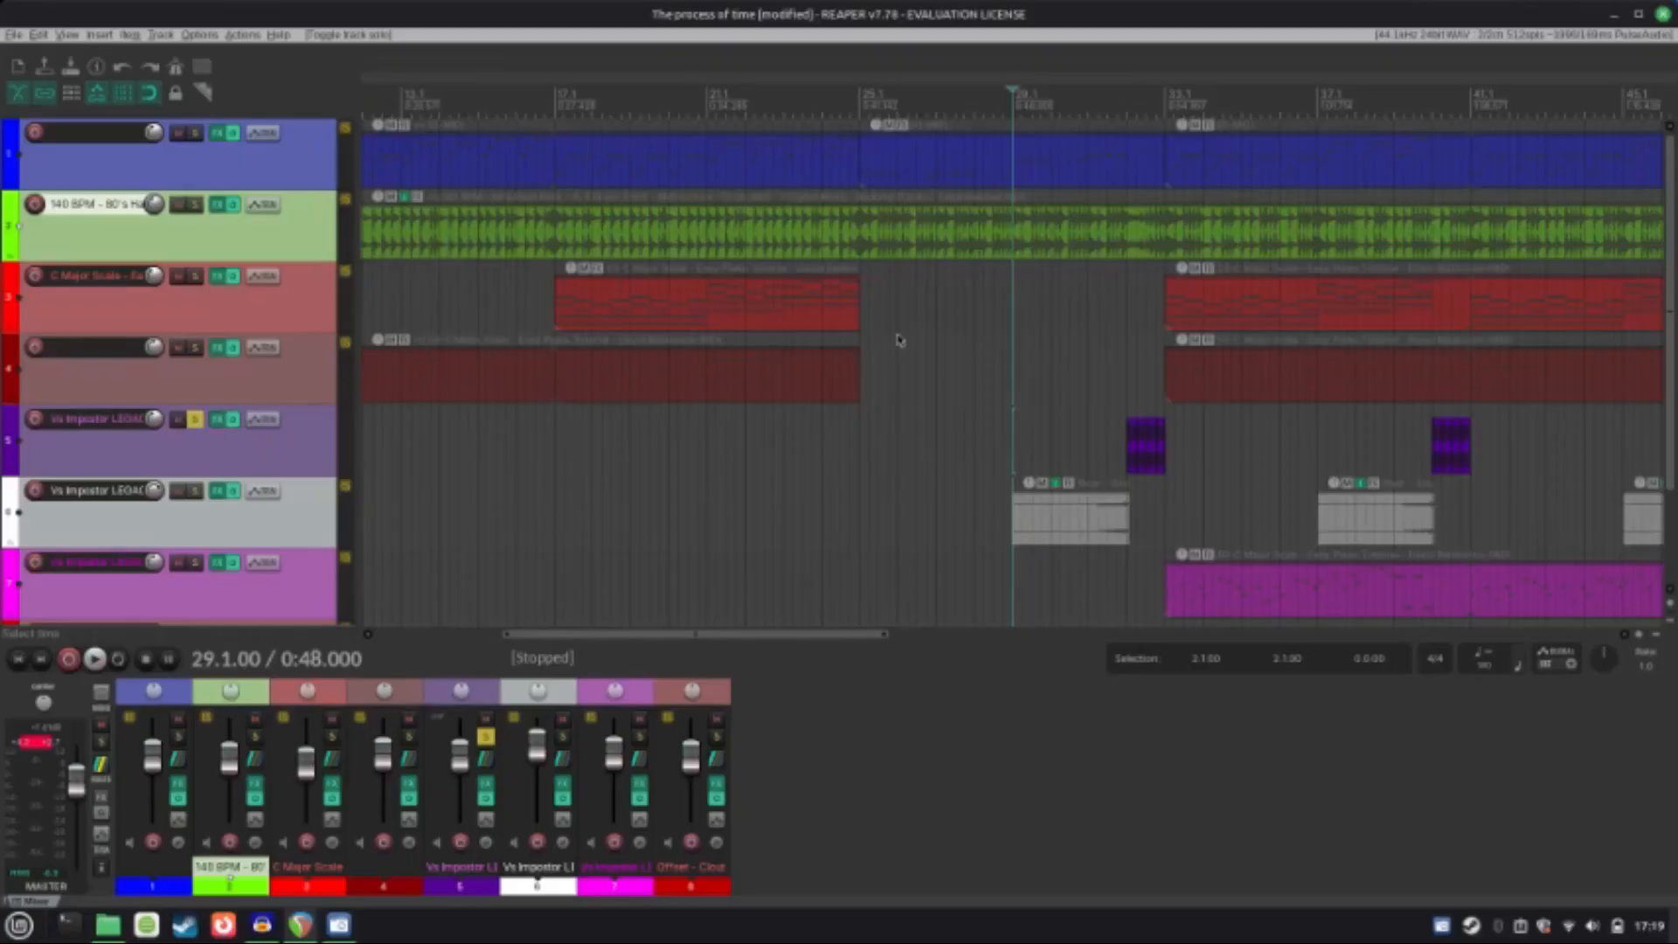
key("ctrl+s")
scroll(746, 663, "up", 5)
left_click_drag(713, 637, 783, 645)
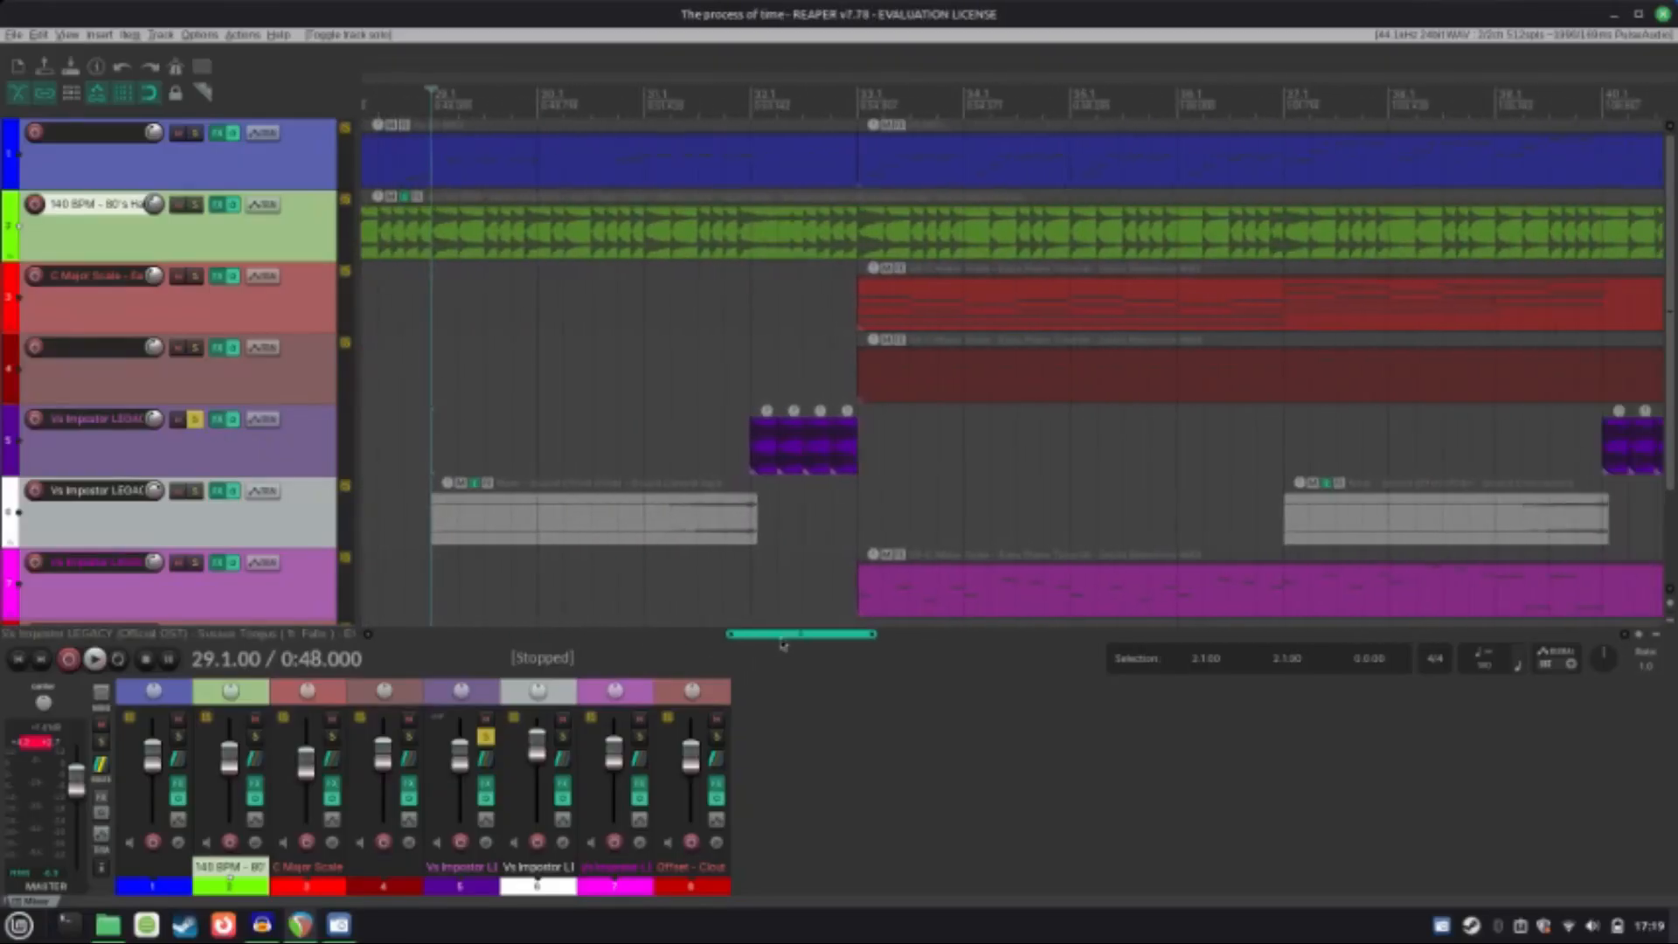
left_click(753, 104)
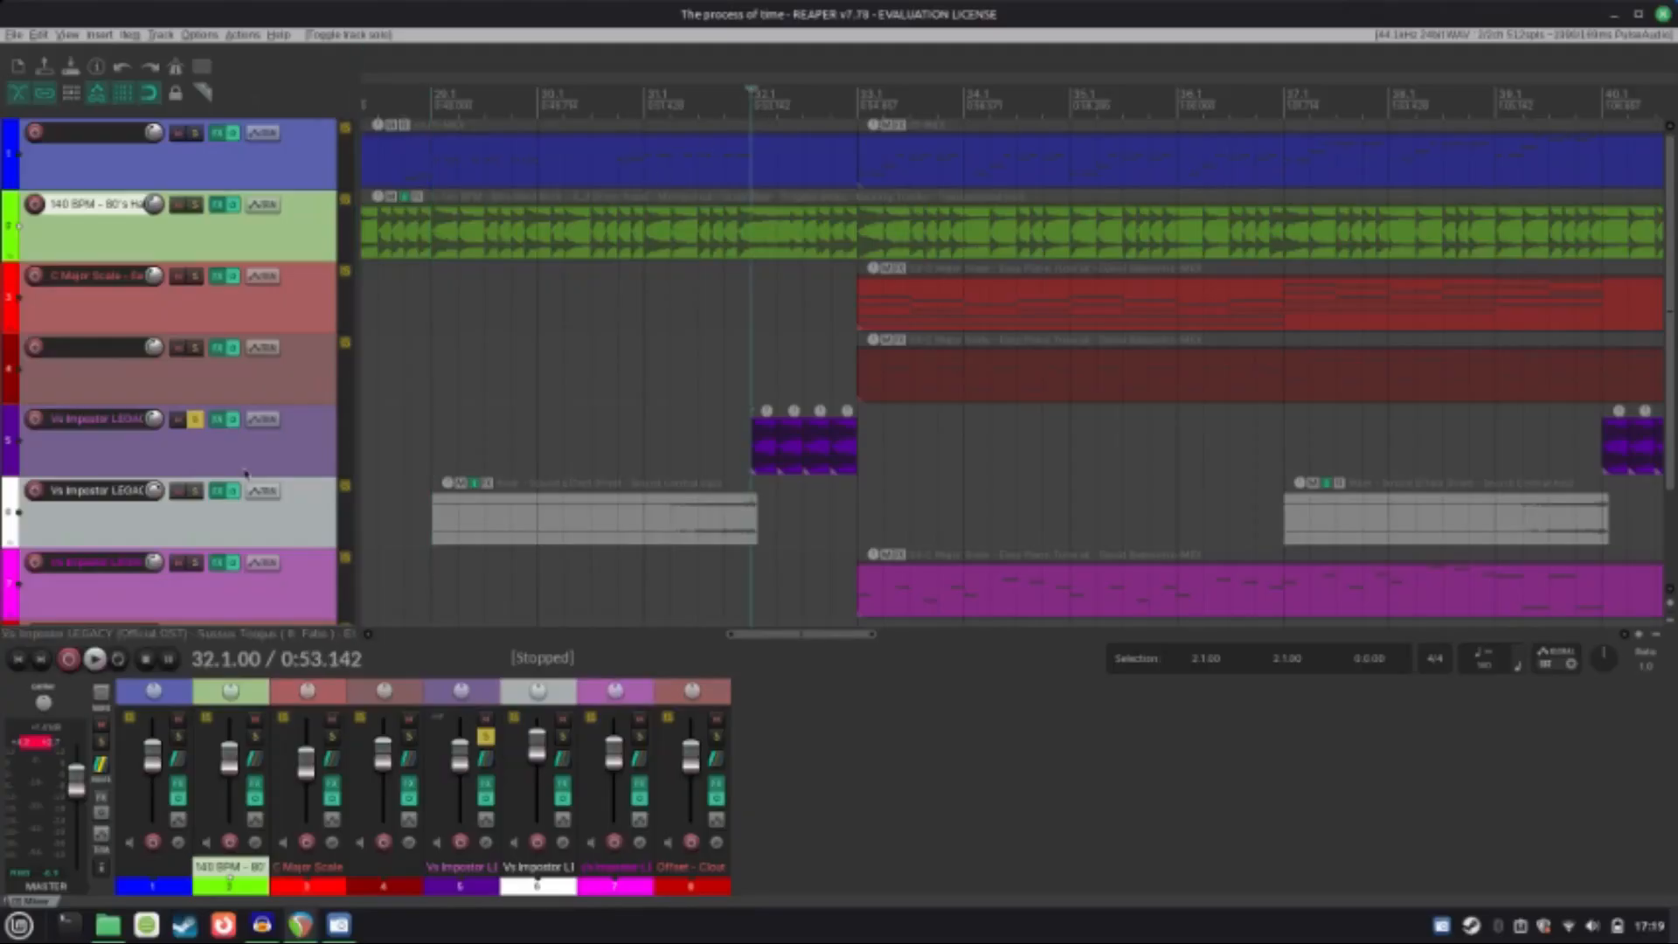
key("space")
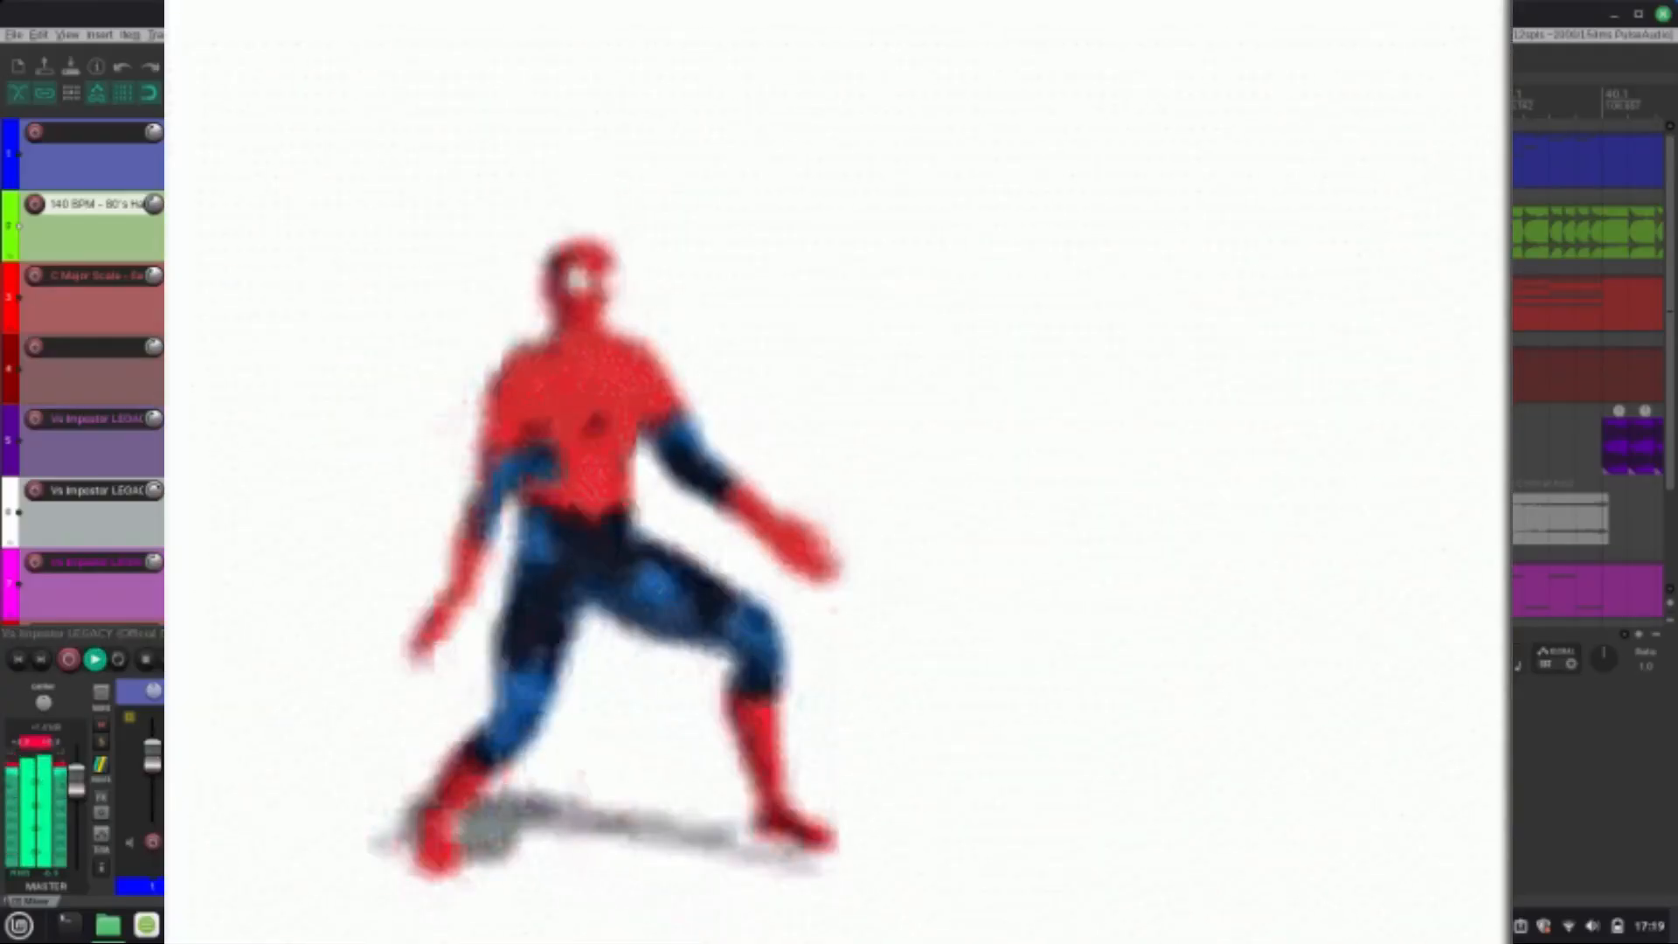
key("space")
Step: Open track 5's effects and review the pitch shift in ReaPitch and the low-shelf band in ReaEQ
left_click(218, 420)
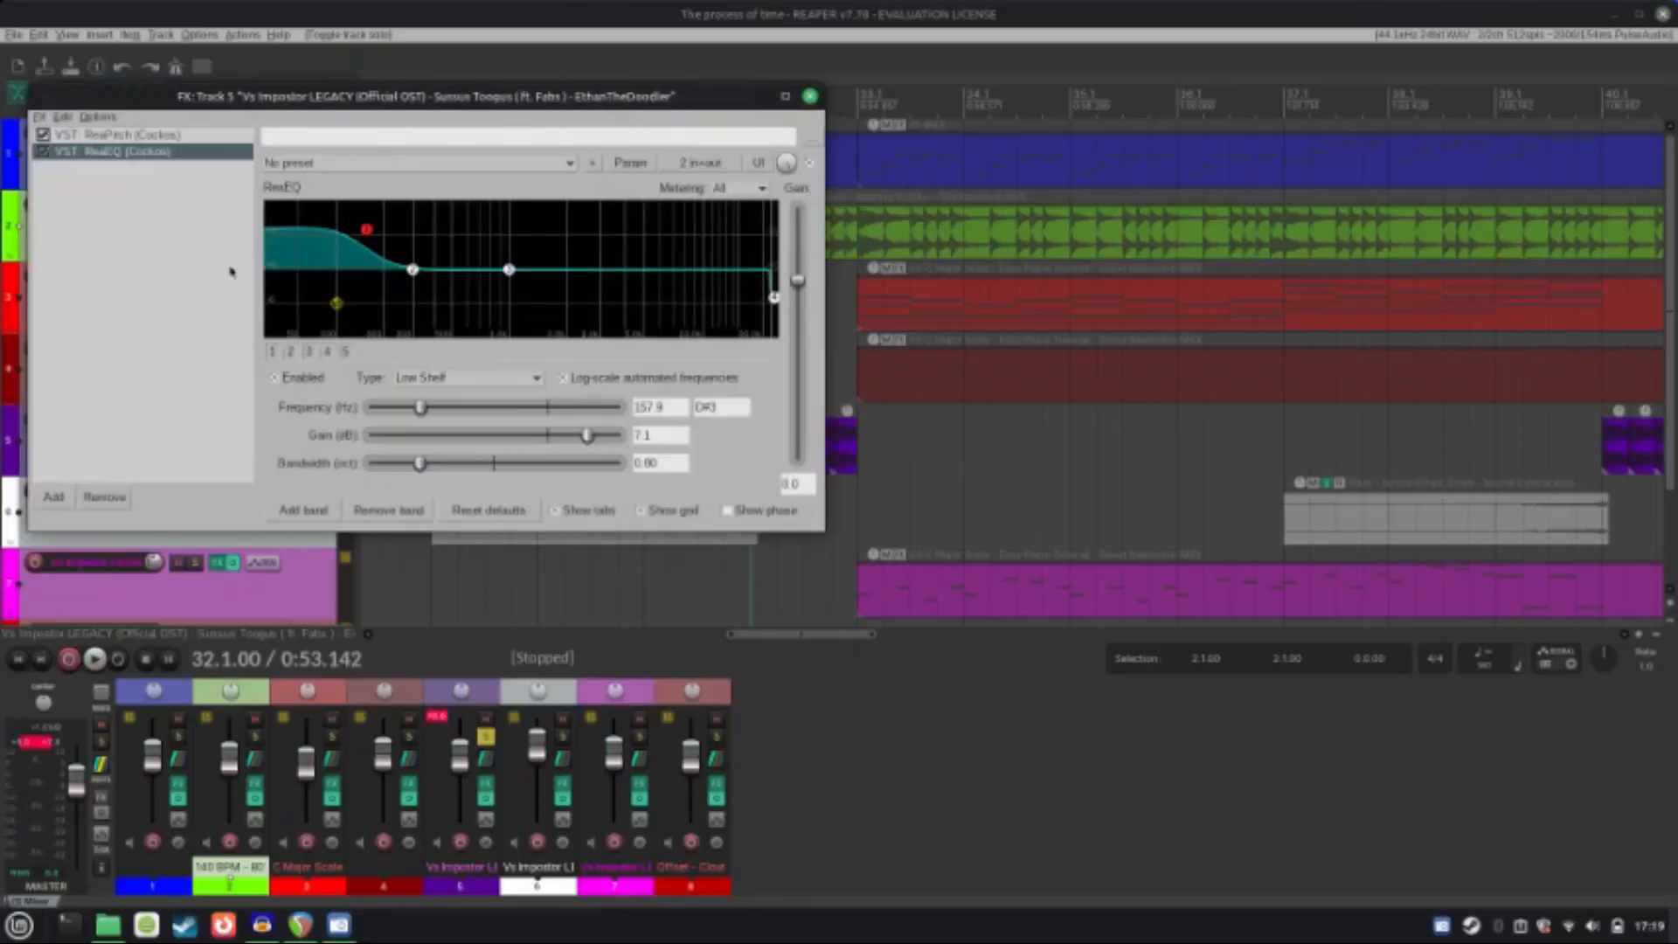
left_click(111, 136)
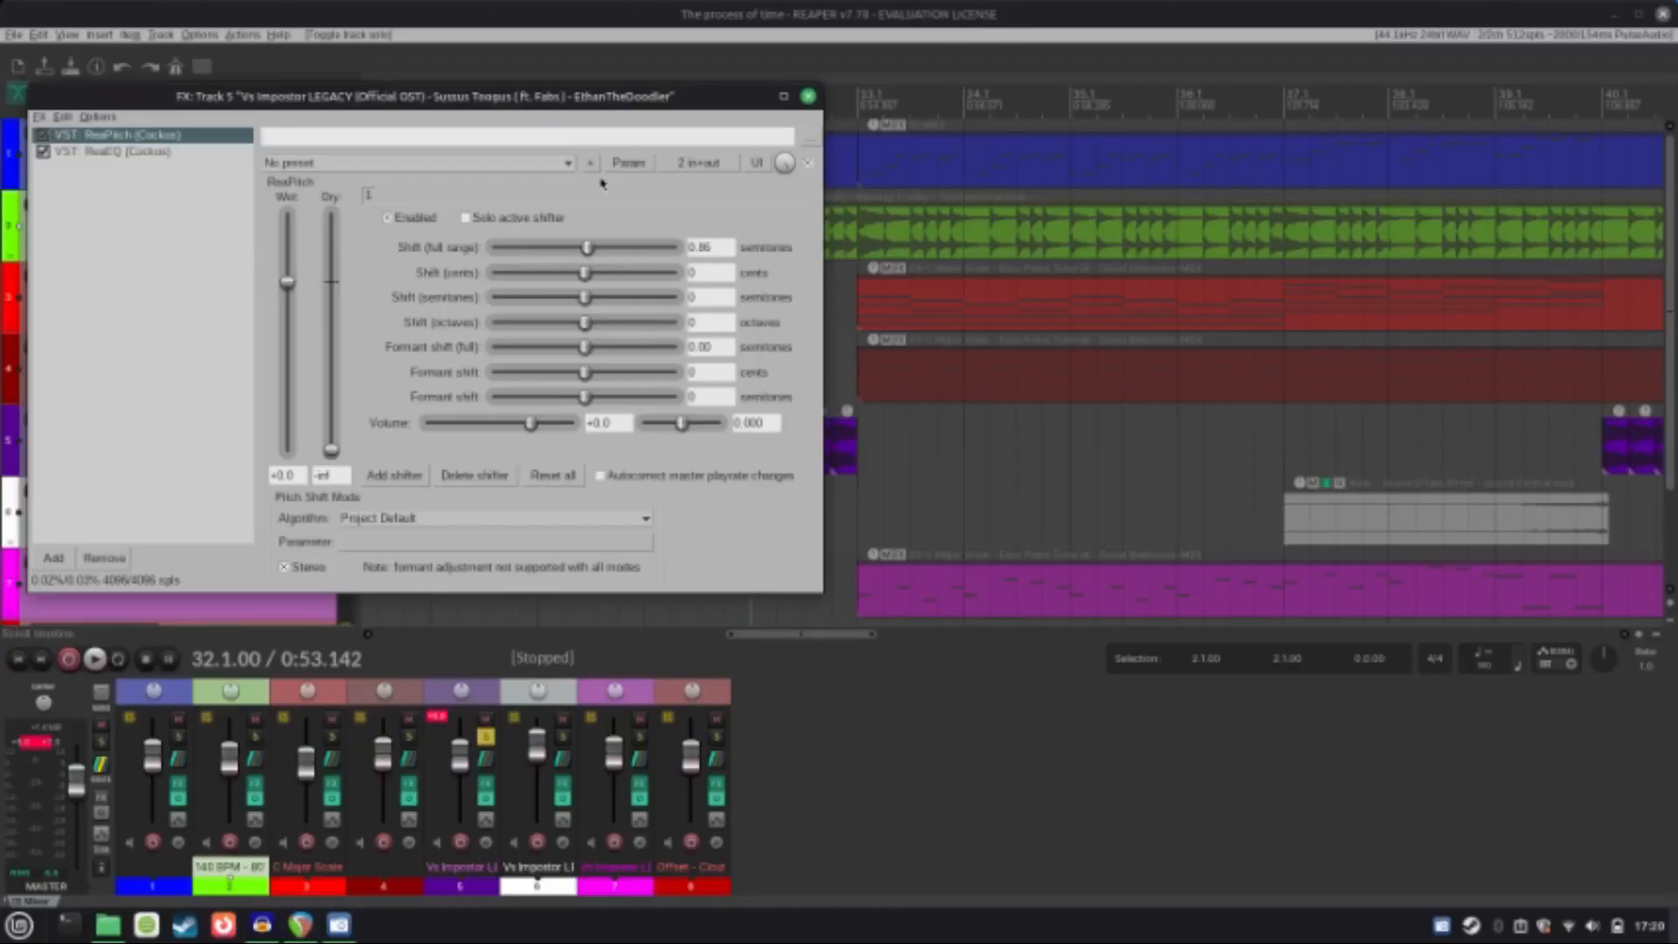
key("Down")
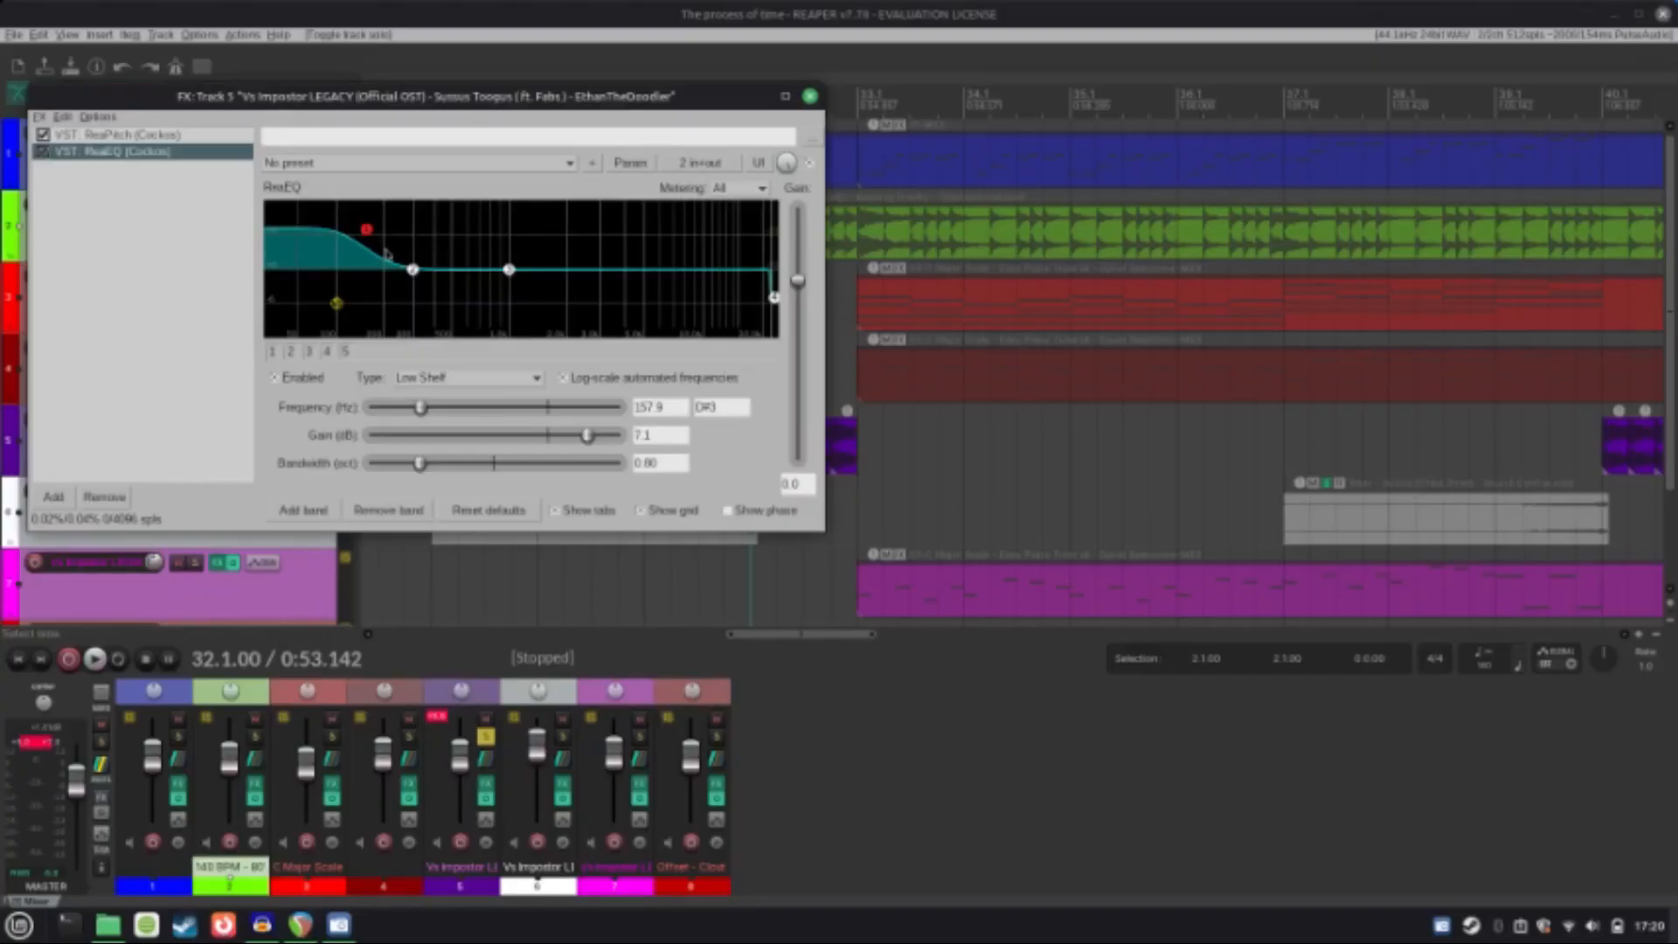
left_click(810, 96)
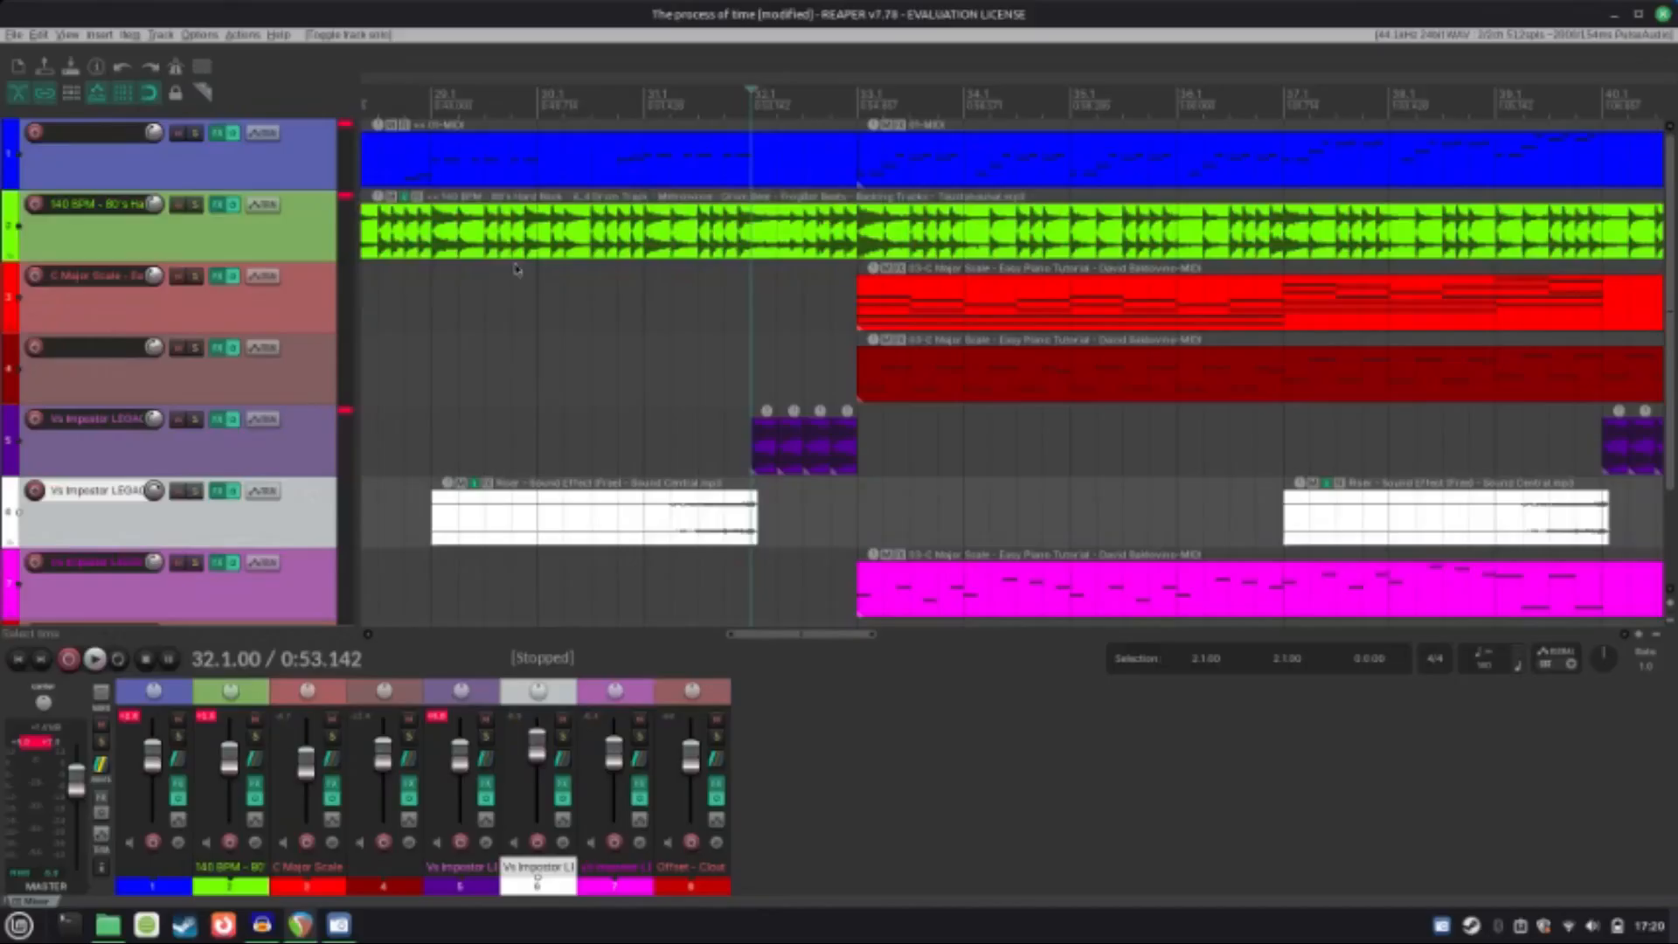
Step: Solo track 6, save the project and audition the first riser clip from its second half
left_click(195, 492)
left_click(633, 111)
key("ctrl+s")
key("space")
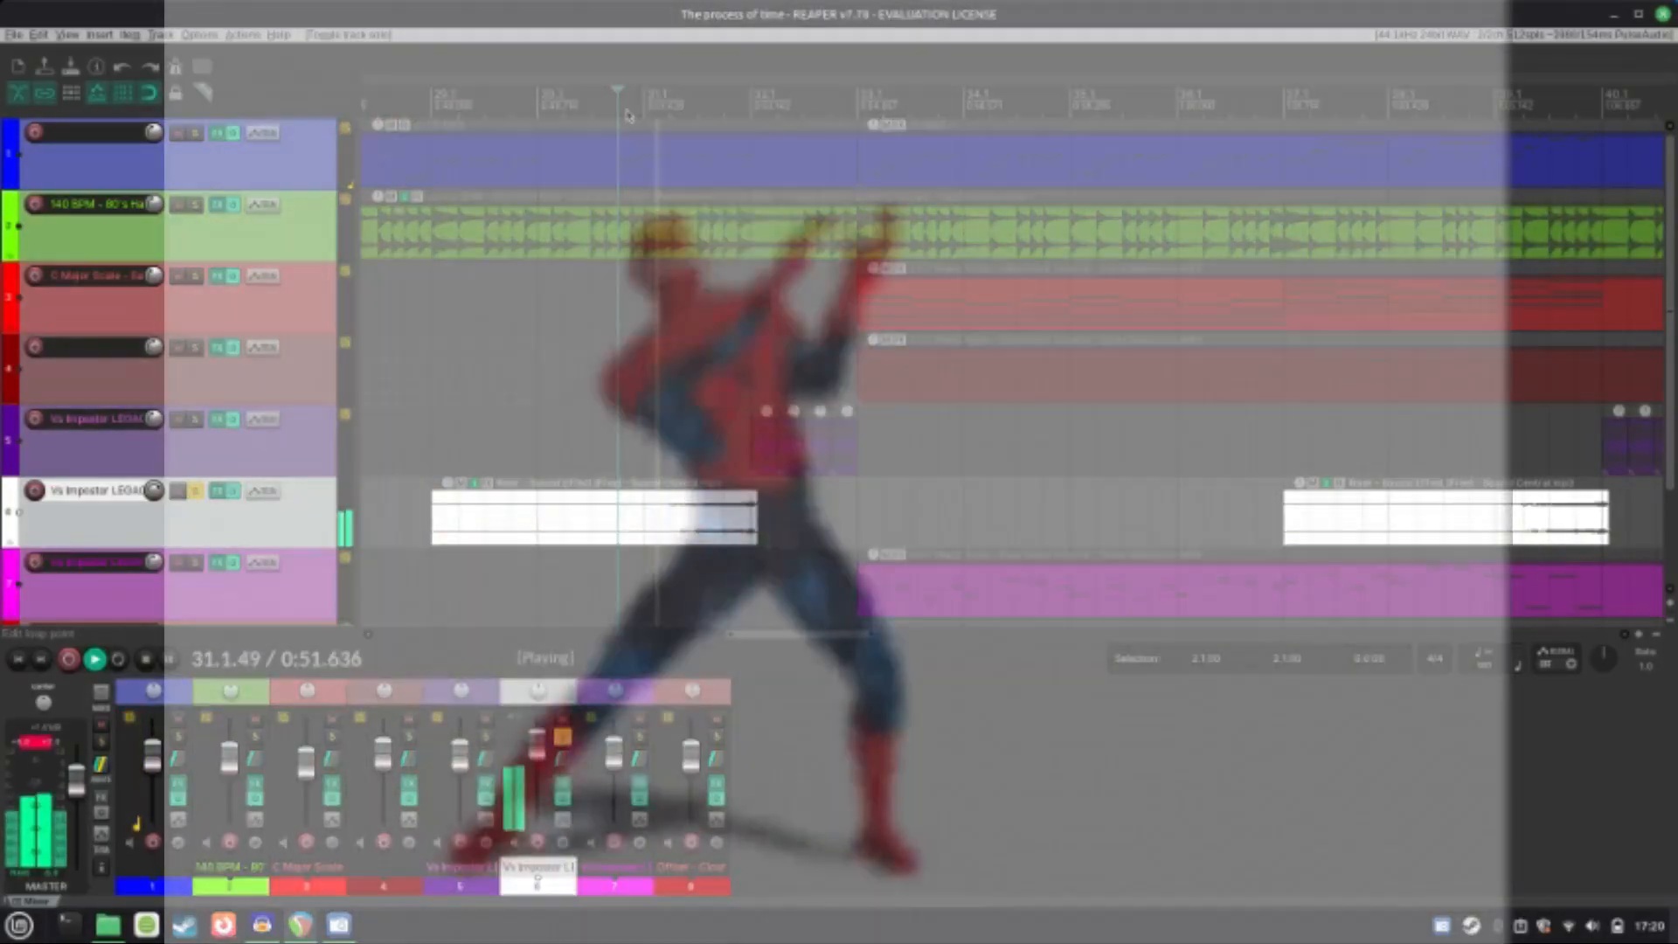
key("space")
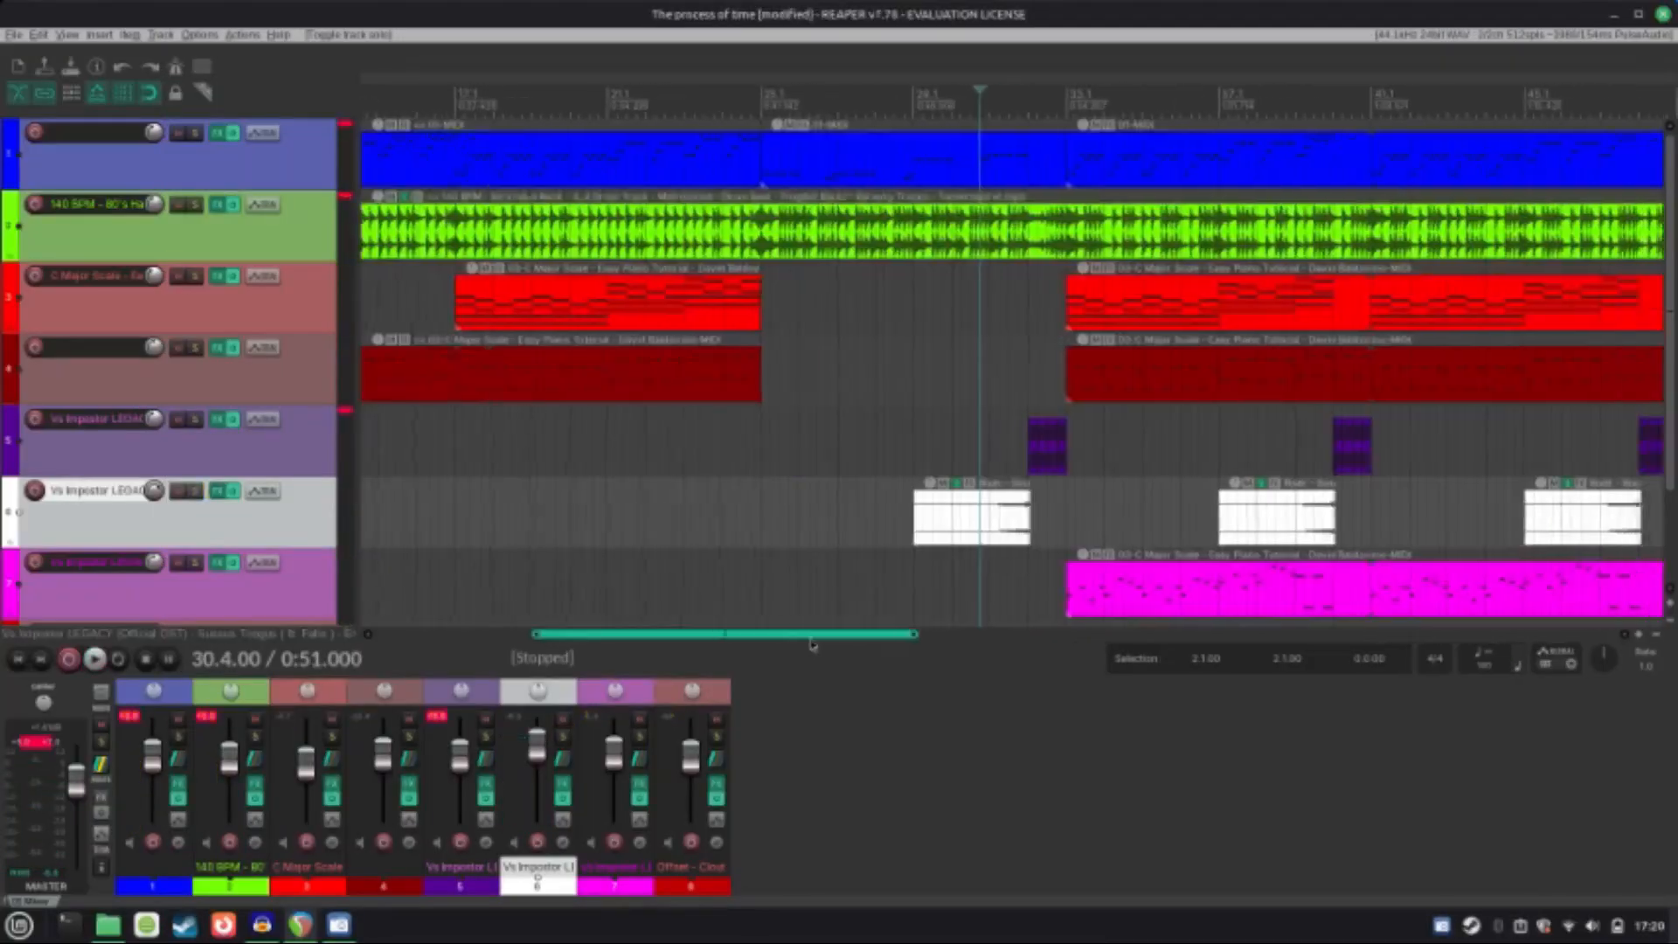
Step: Solo track 7 and audition its first MIDI item from bar 33
left_click_drag(811, 640, 917, 644)
left_click(705, 106)
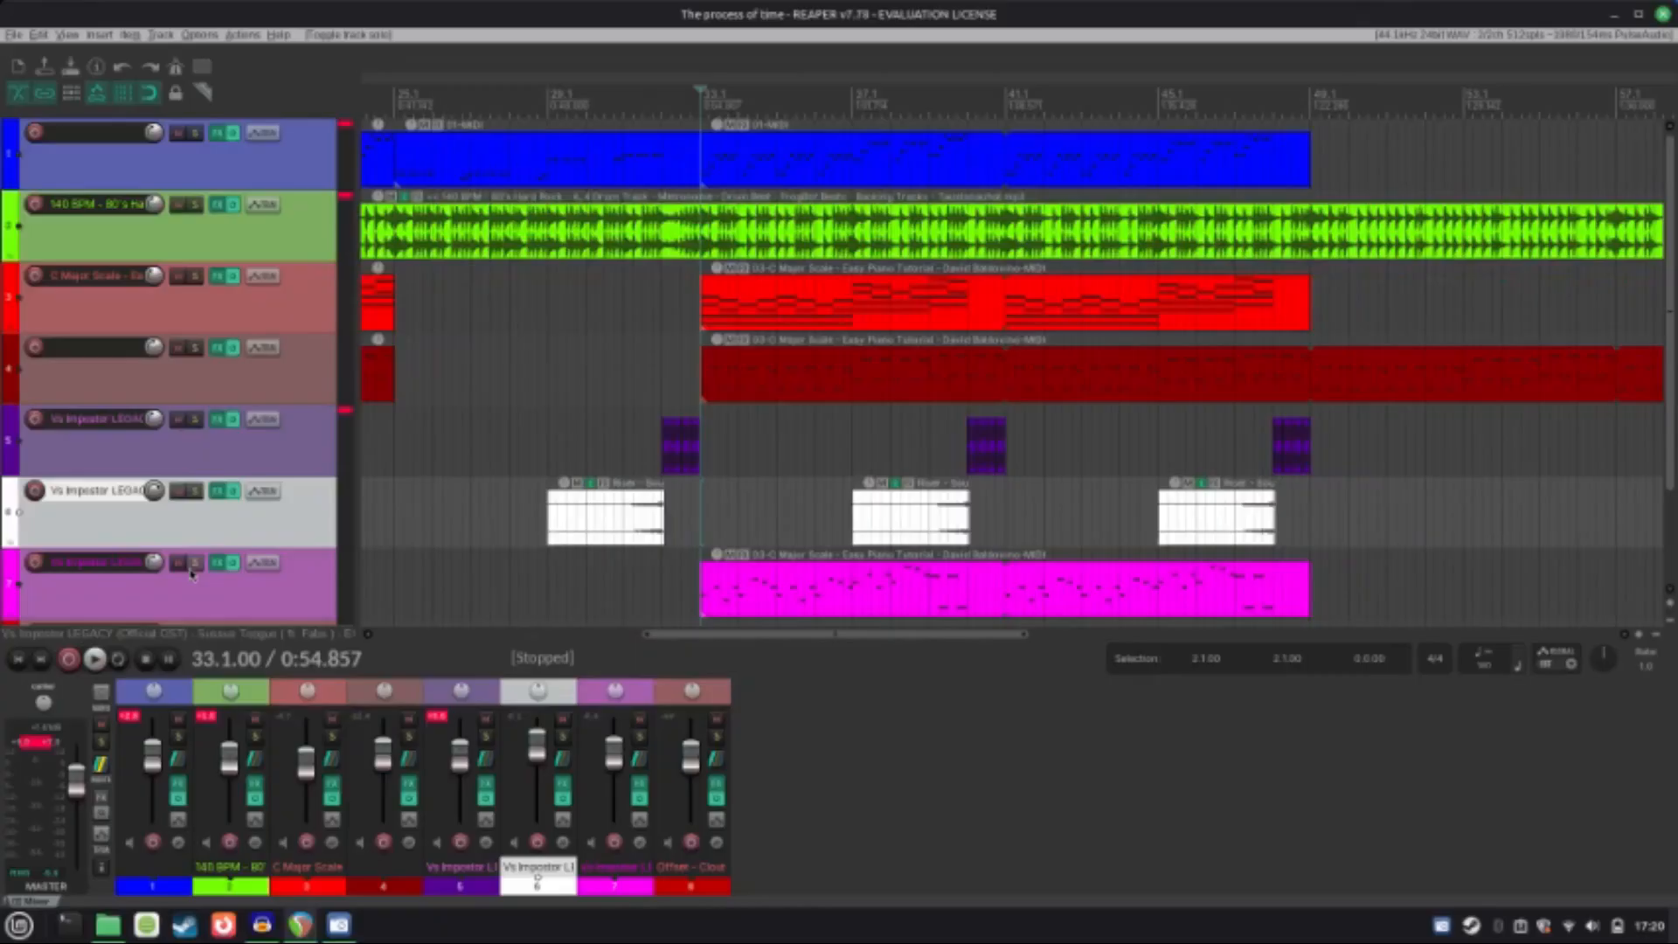
left_click(194, 564)
key("space")
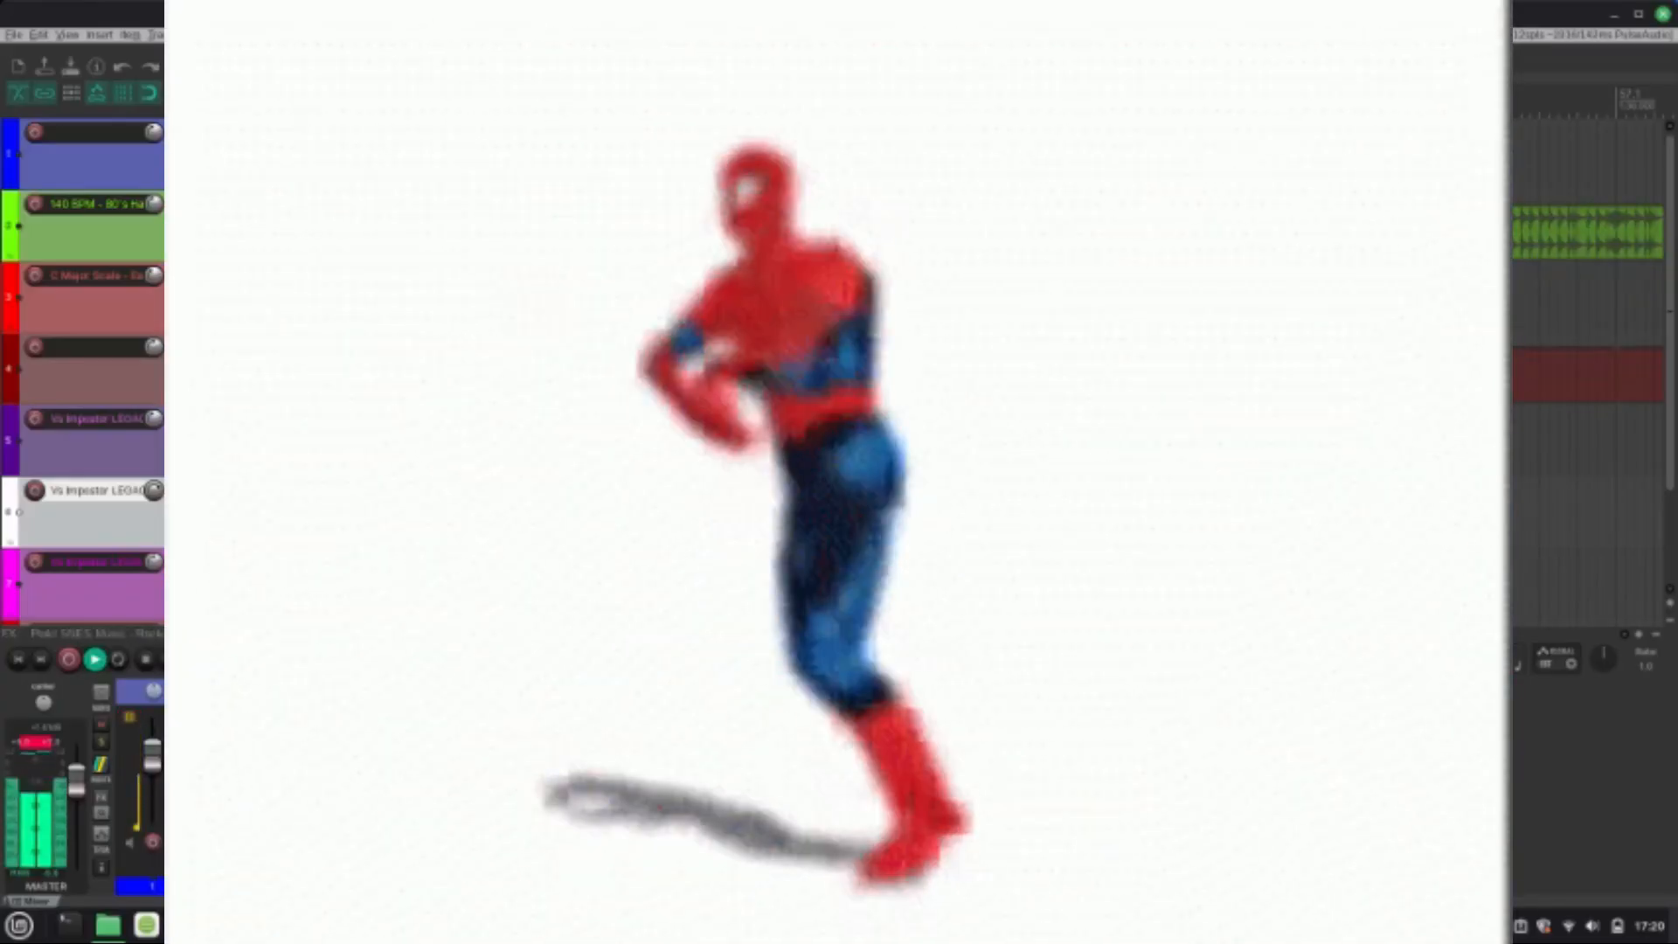
key("space")
Step: Open track 7's effects and play the track while toggling its ReaEQ bypass
left_click(220, 565)
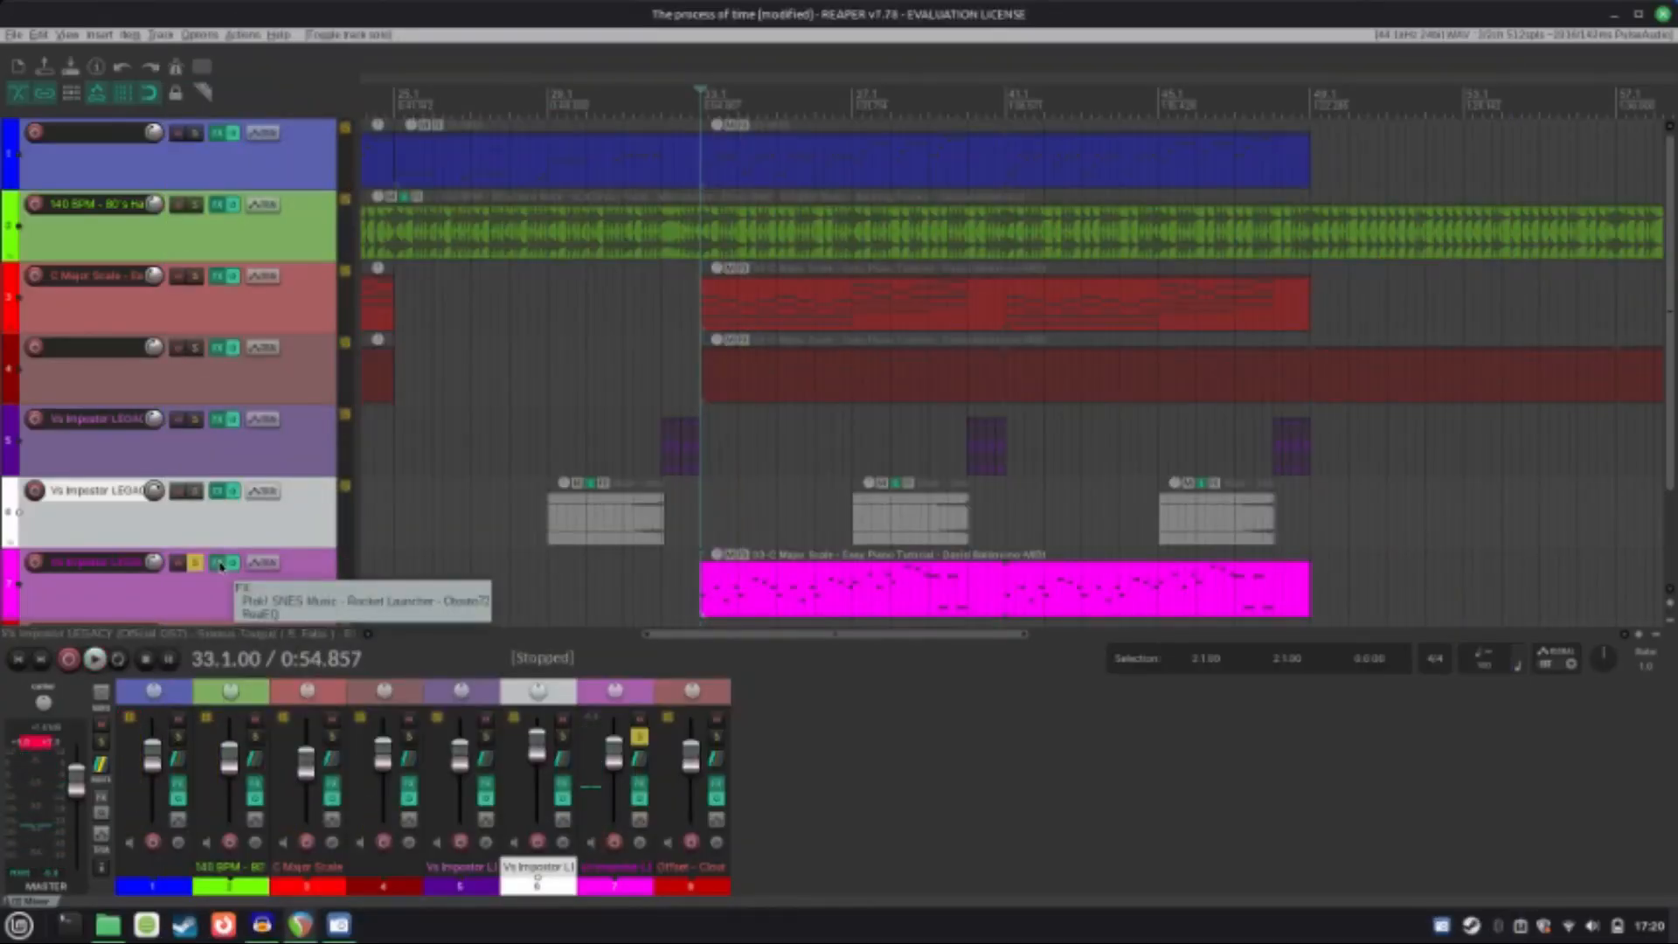
left_click(49, 123)
key("space")
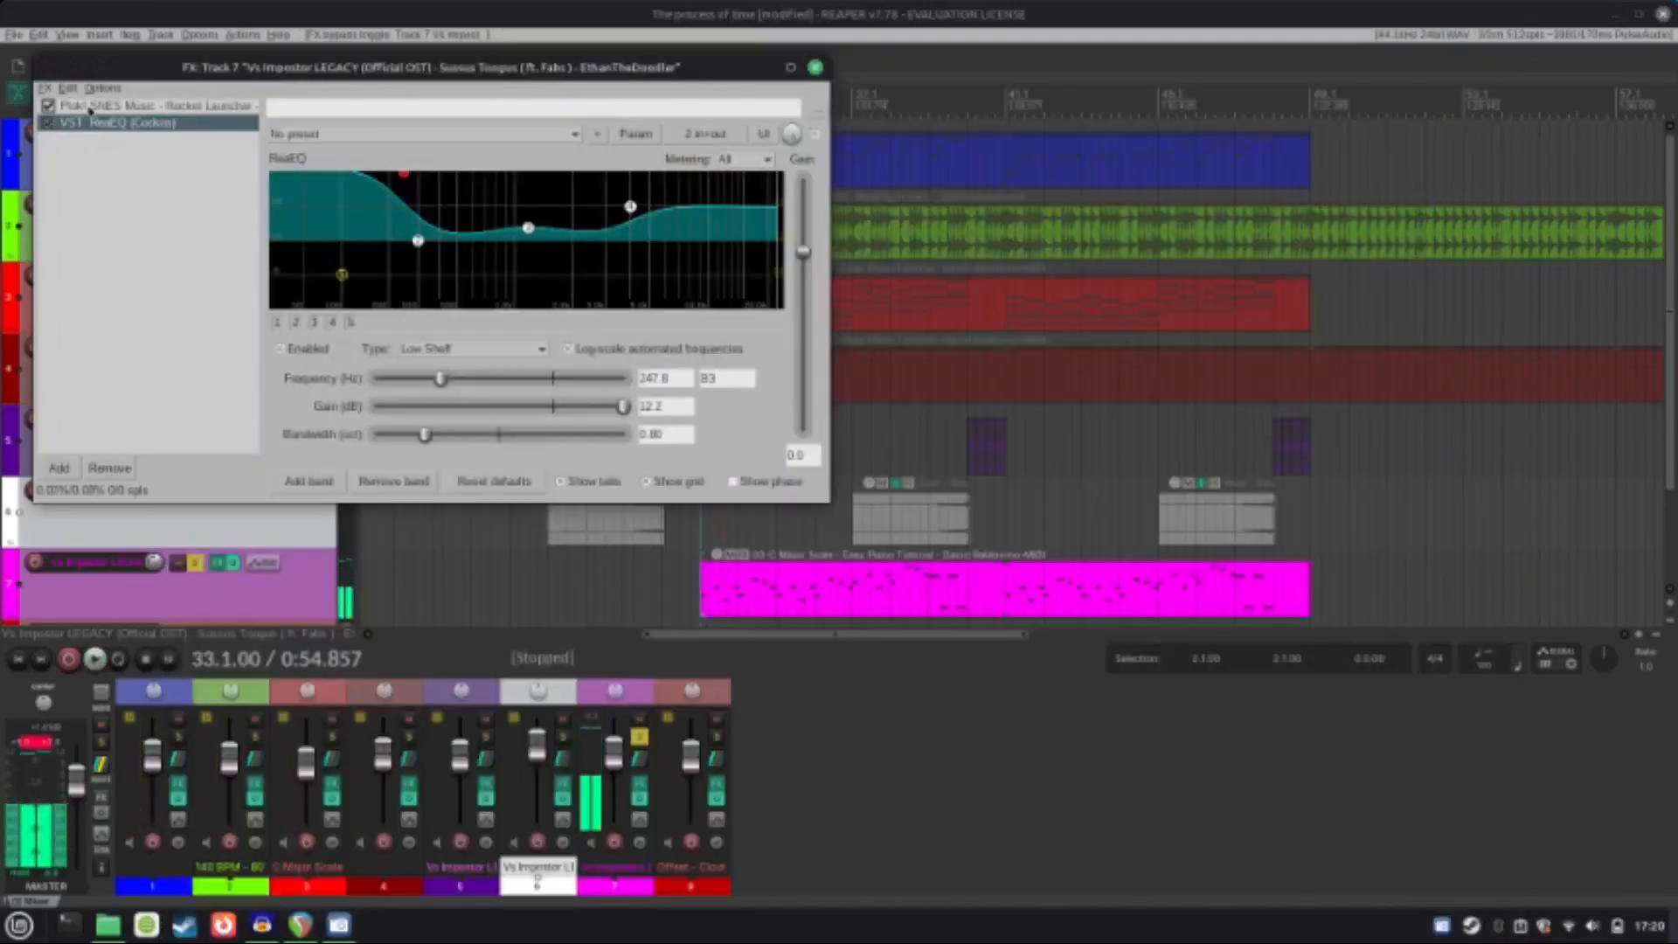
Step: Inspect the selected Rocket Launcher sample region in track 7's ReaSamplOmatic5000, close the effects window and save the project
left_click(90, 107)
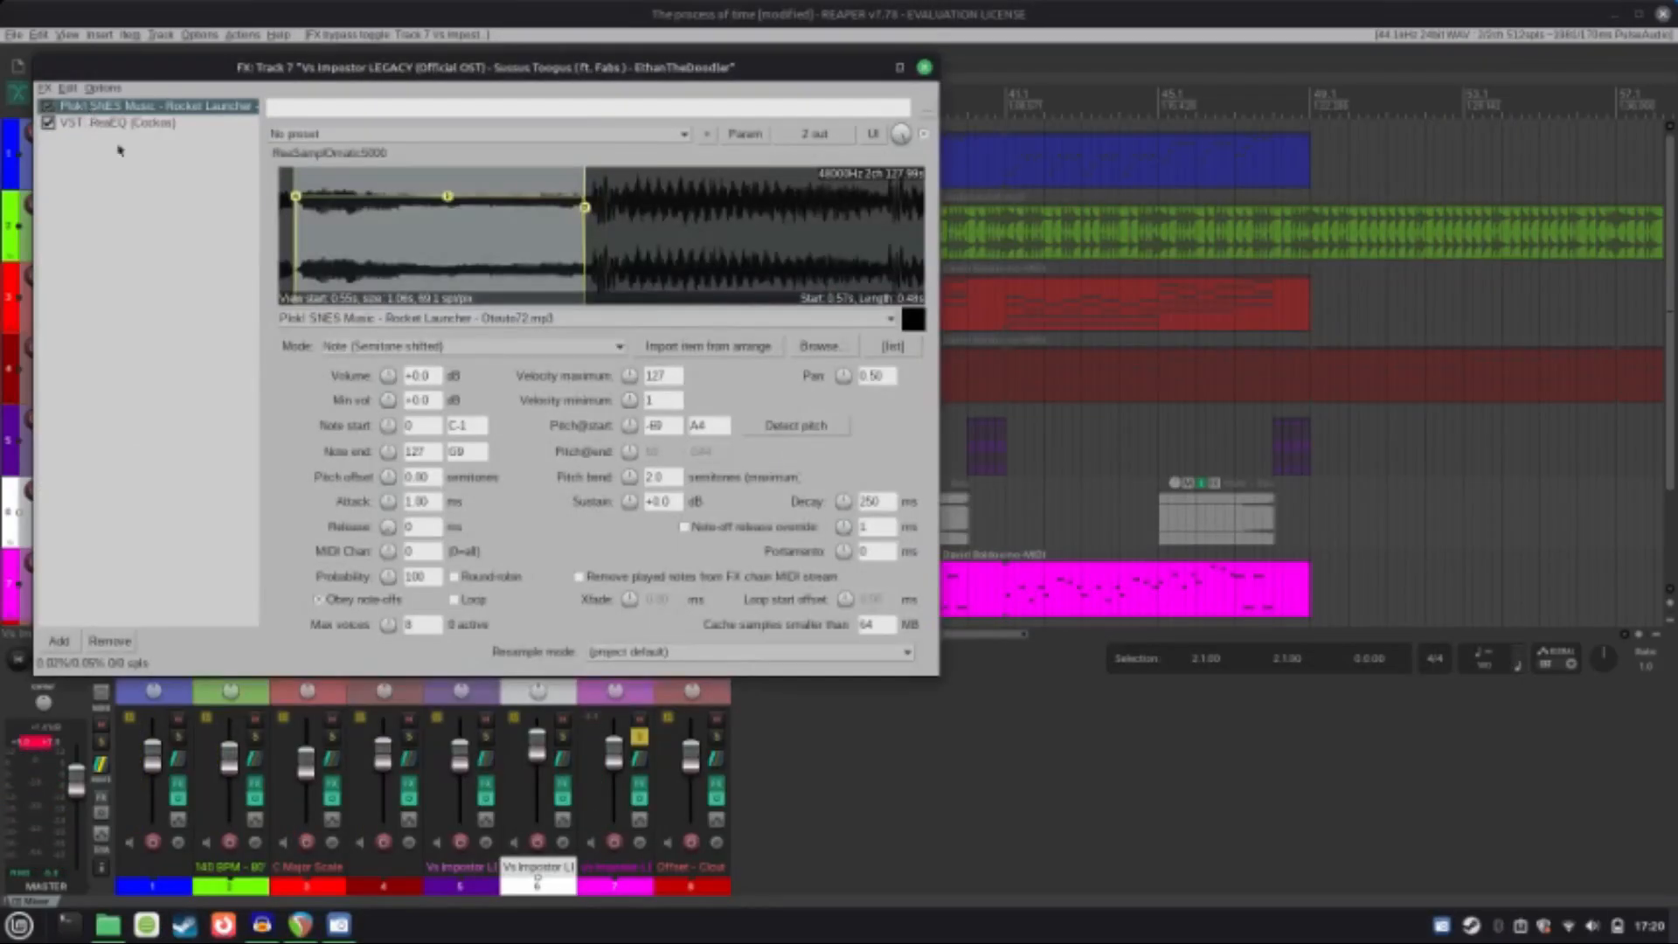
left_click_drag(286, 218, 502, 230)
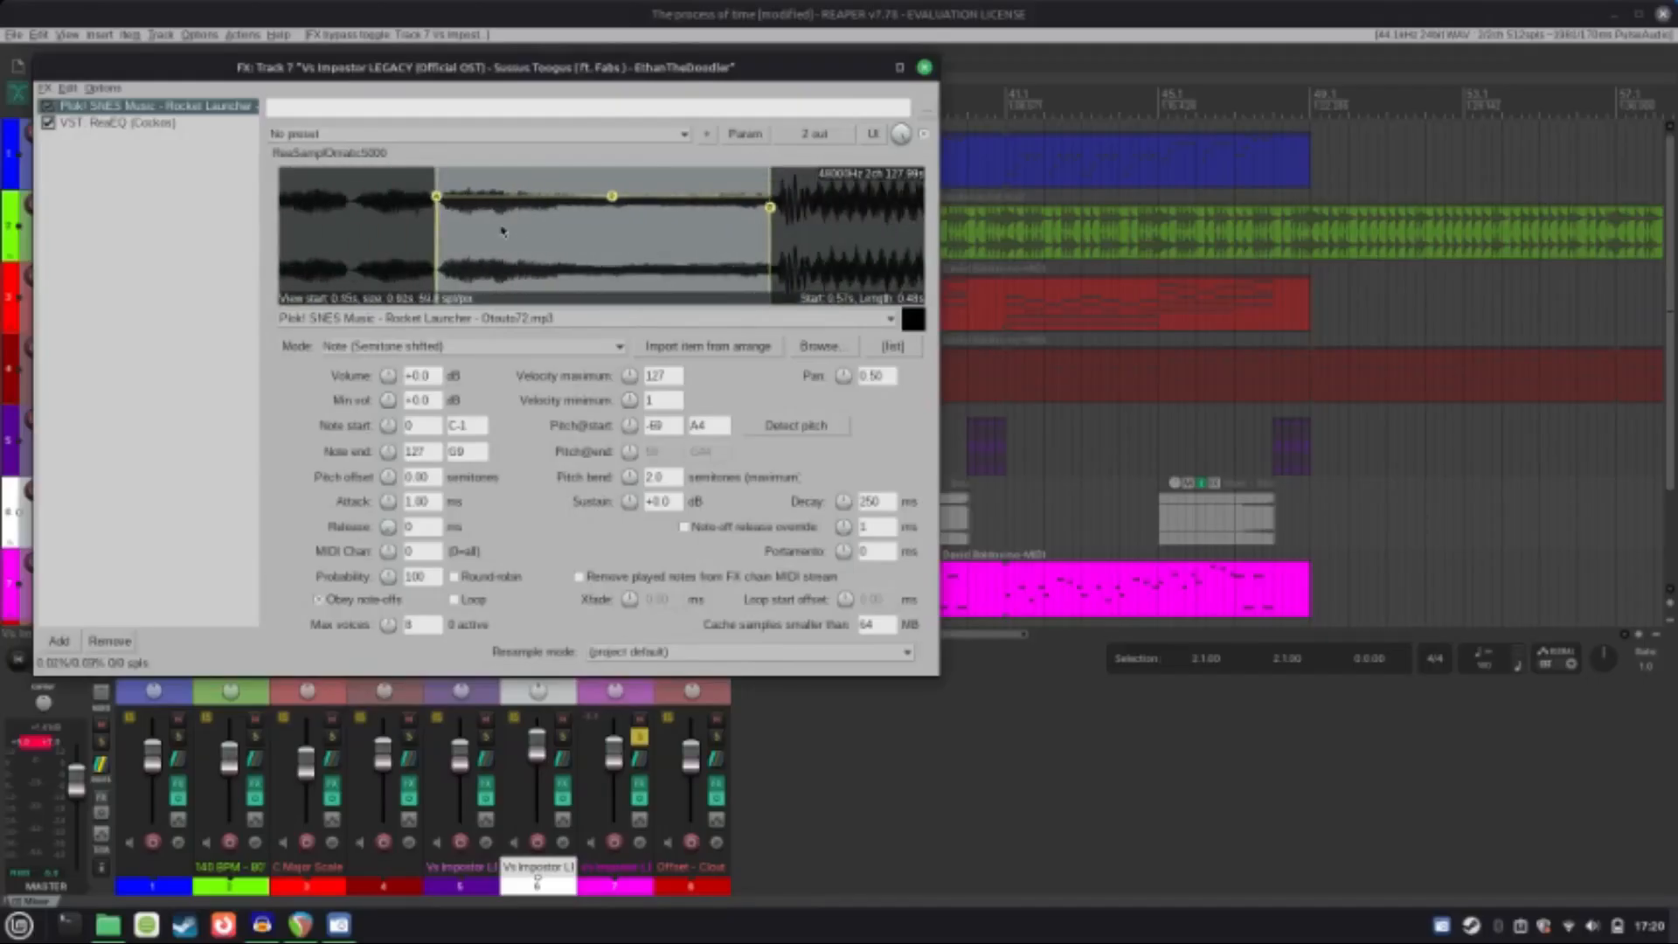
scroll(502, 231, "down", 10)
scroll(390, 236, "up", 2)
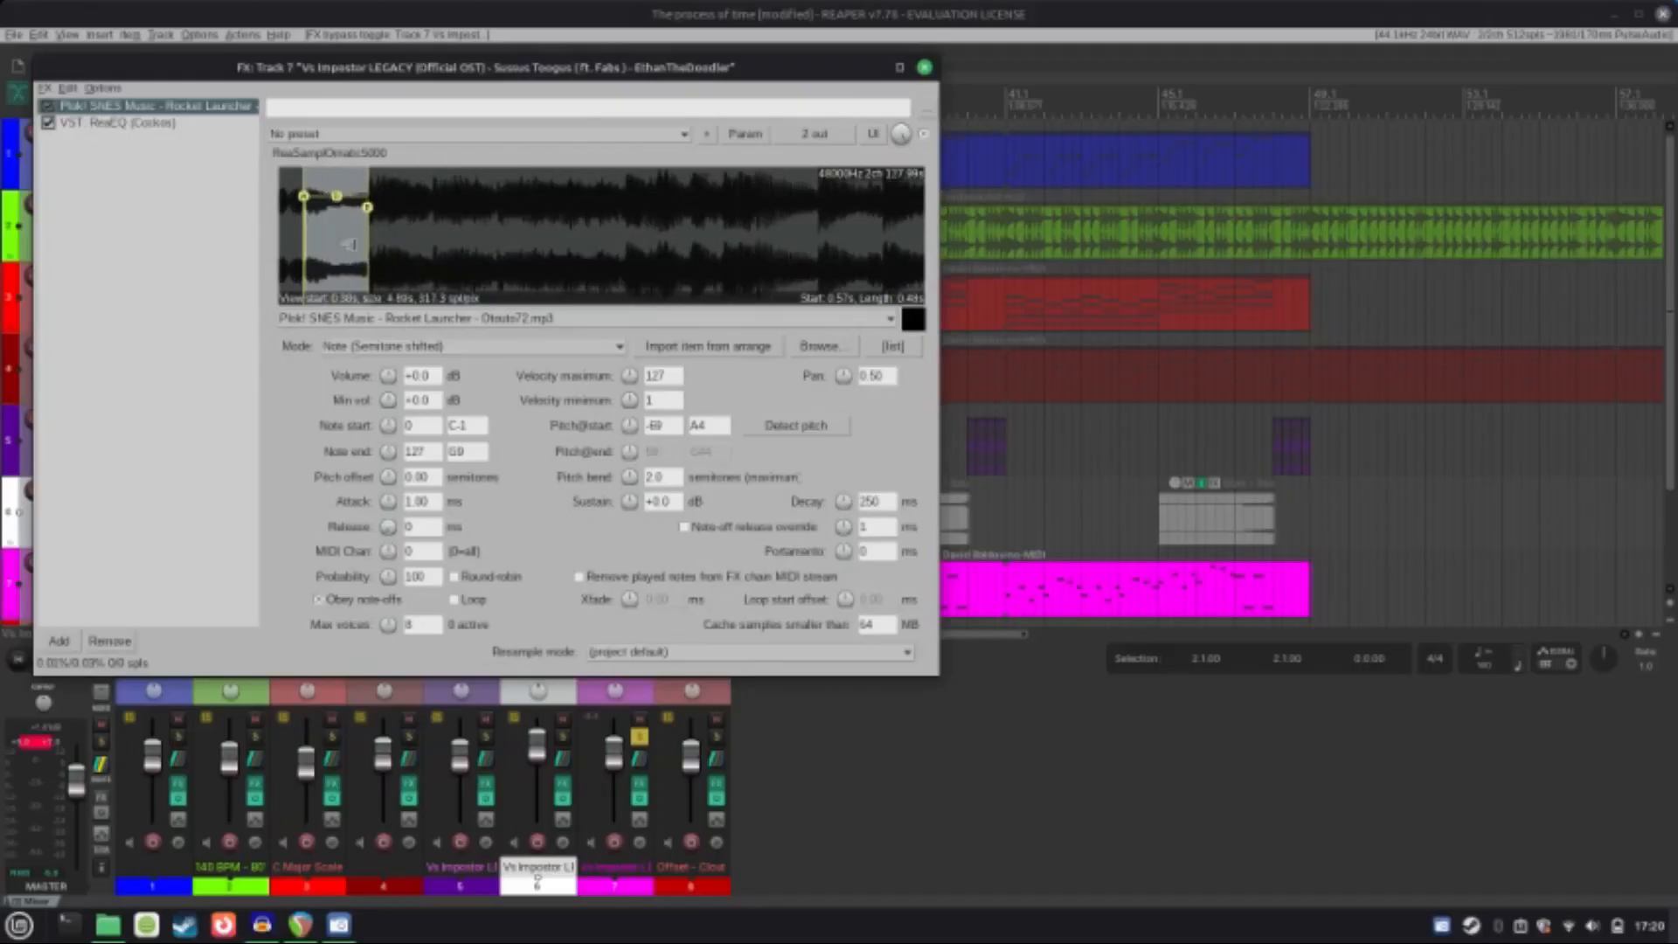
scroll(353, 249, "up", 3)
scroll(510, 259, "up", 2)
left_click(926, 67)
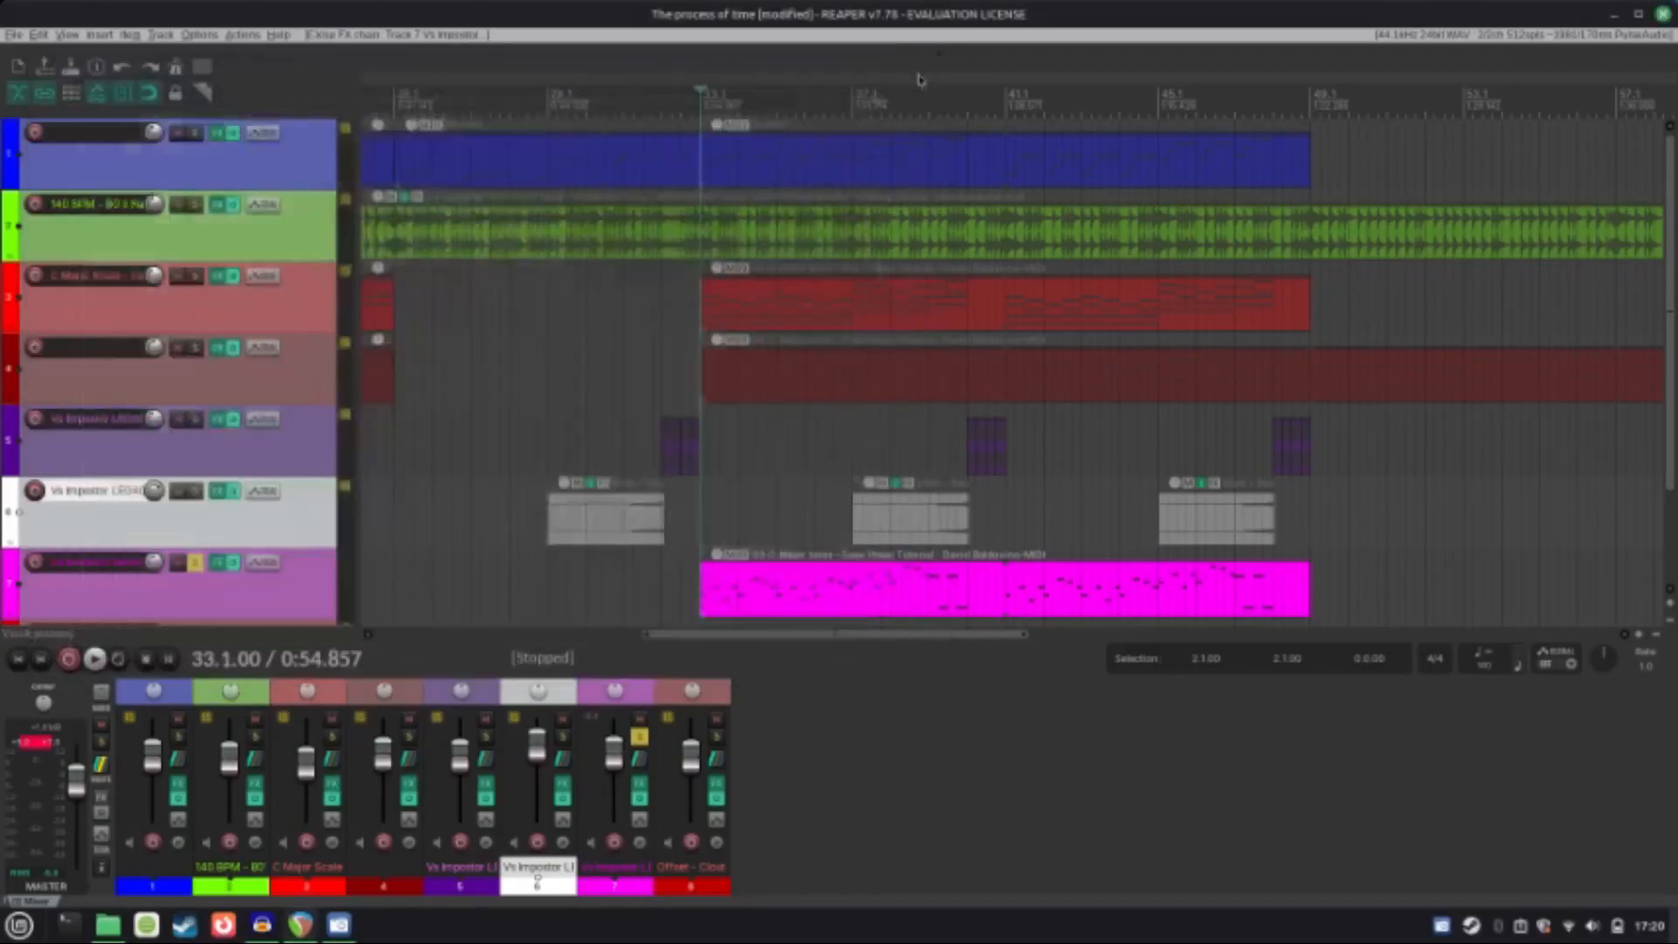
key("ctrl+s")
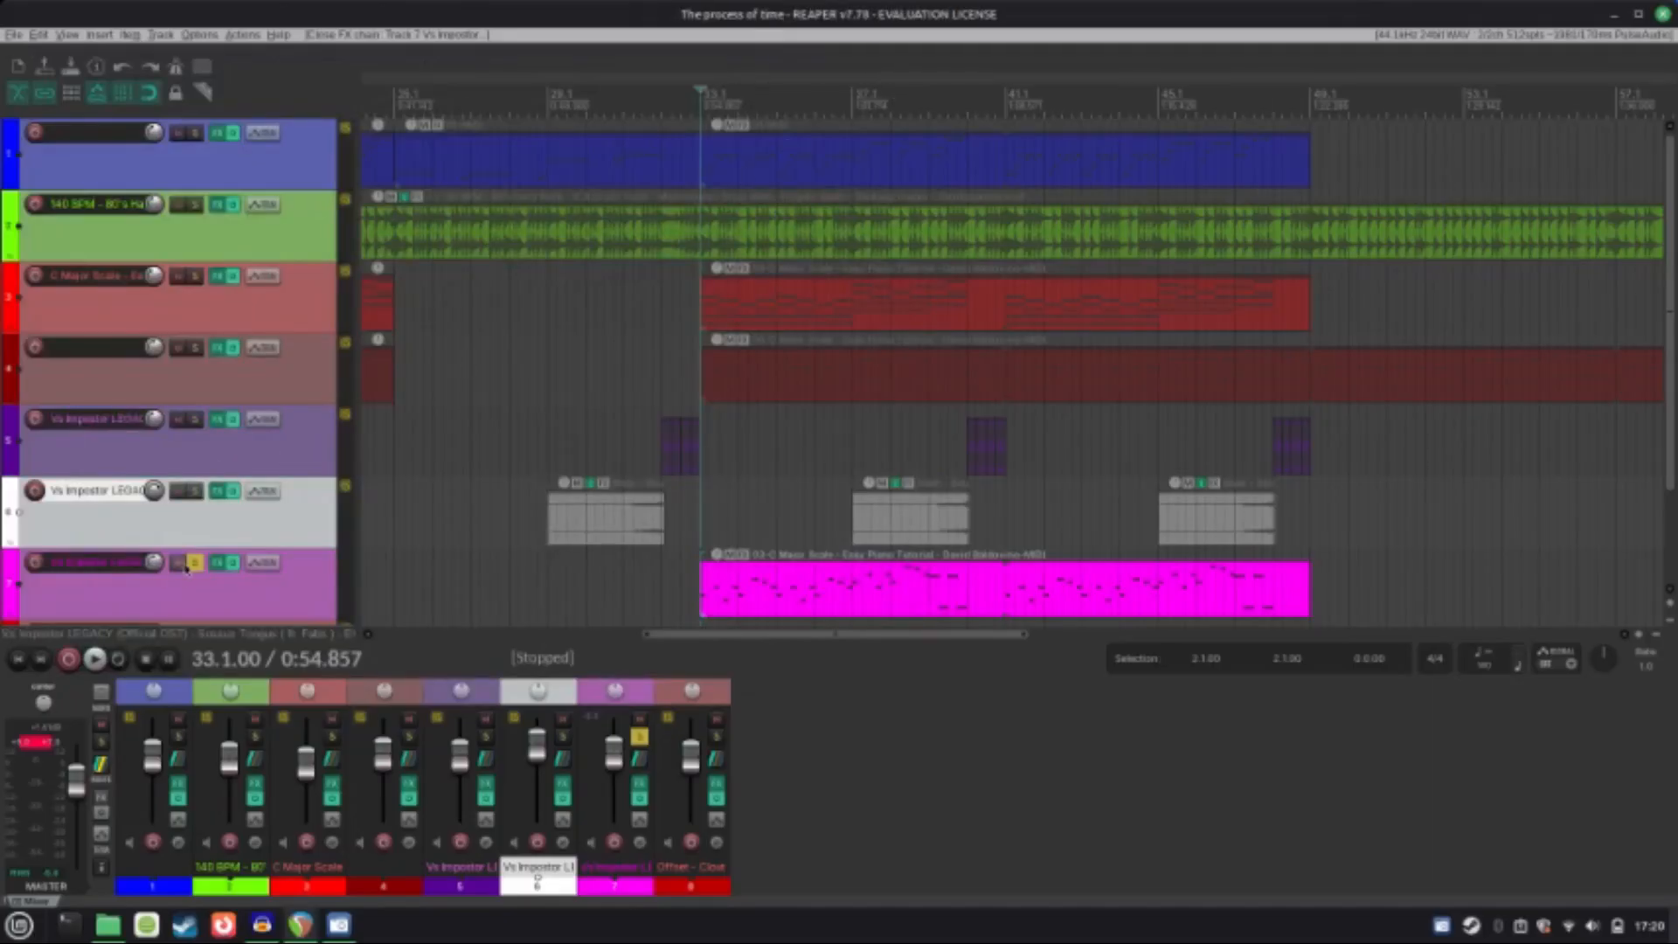
Step: Unsolo track 7 and play the full mix from bar 49
left_click(192, 563)
scroll(381, 512, "down", 8)
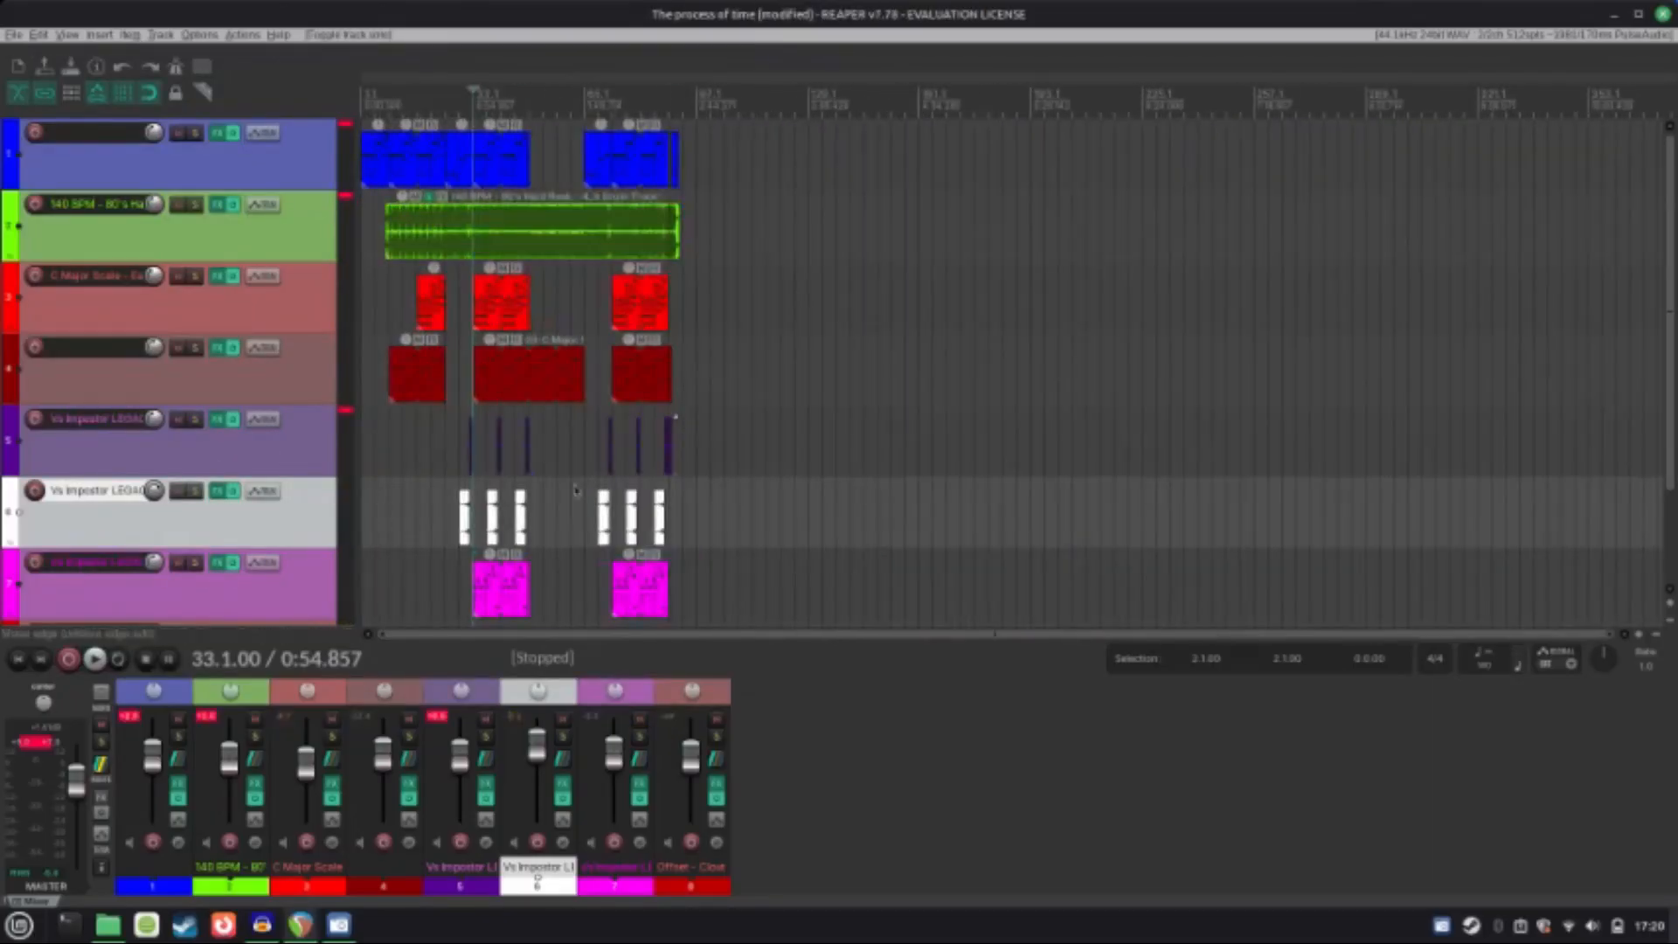
scroll(769, 403, "up", 4)
left_click(832, 112)
key("space")
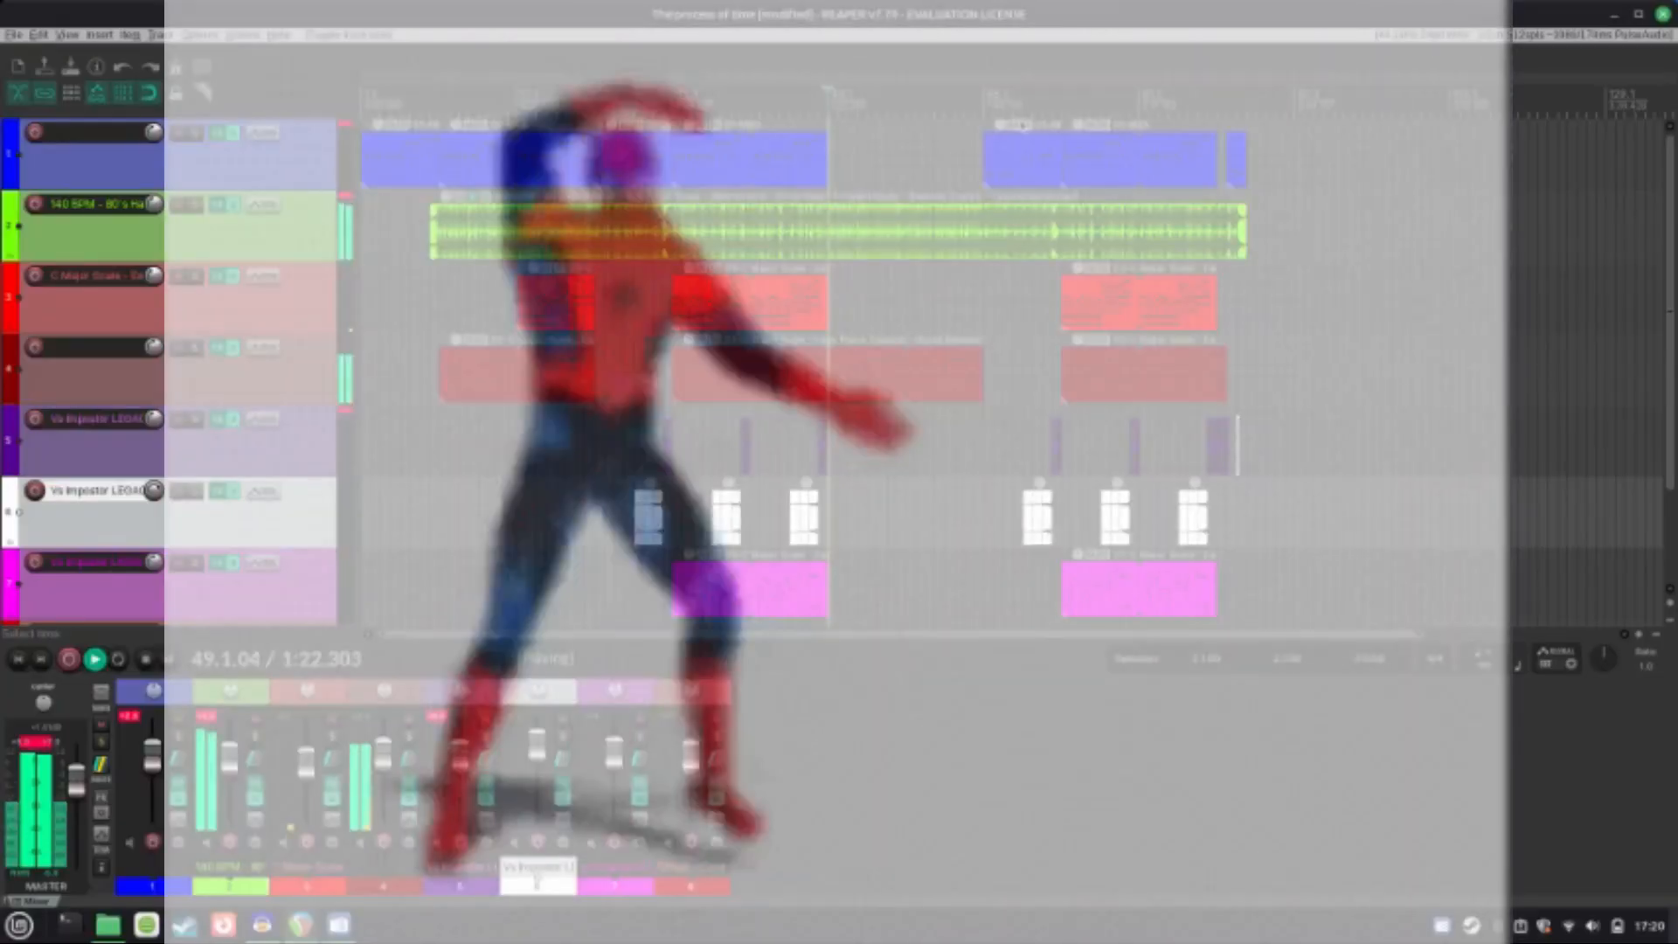
key("space")
Step: Audition the end of the song from the last separate clip on track 5 at bar 91
left_click(1220, 112)
scroll(1290, 197, "up", 2)
scroll(1289, 196, "up", 3)
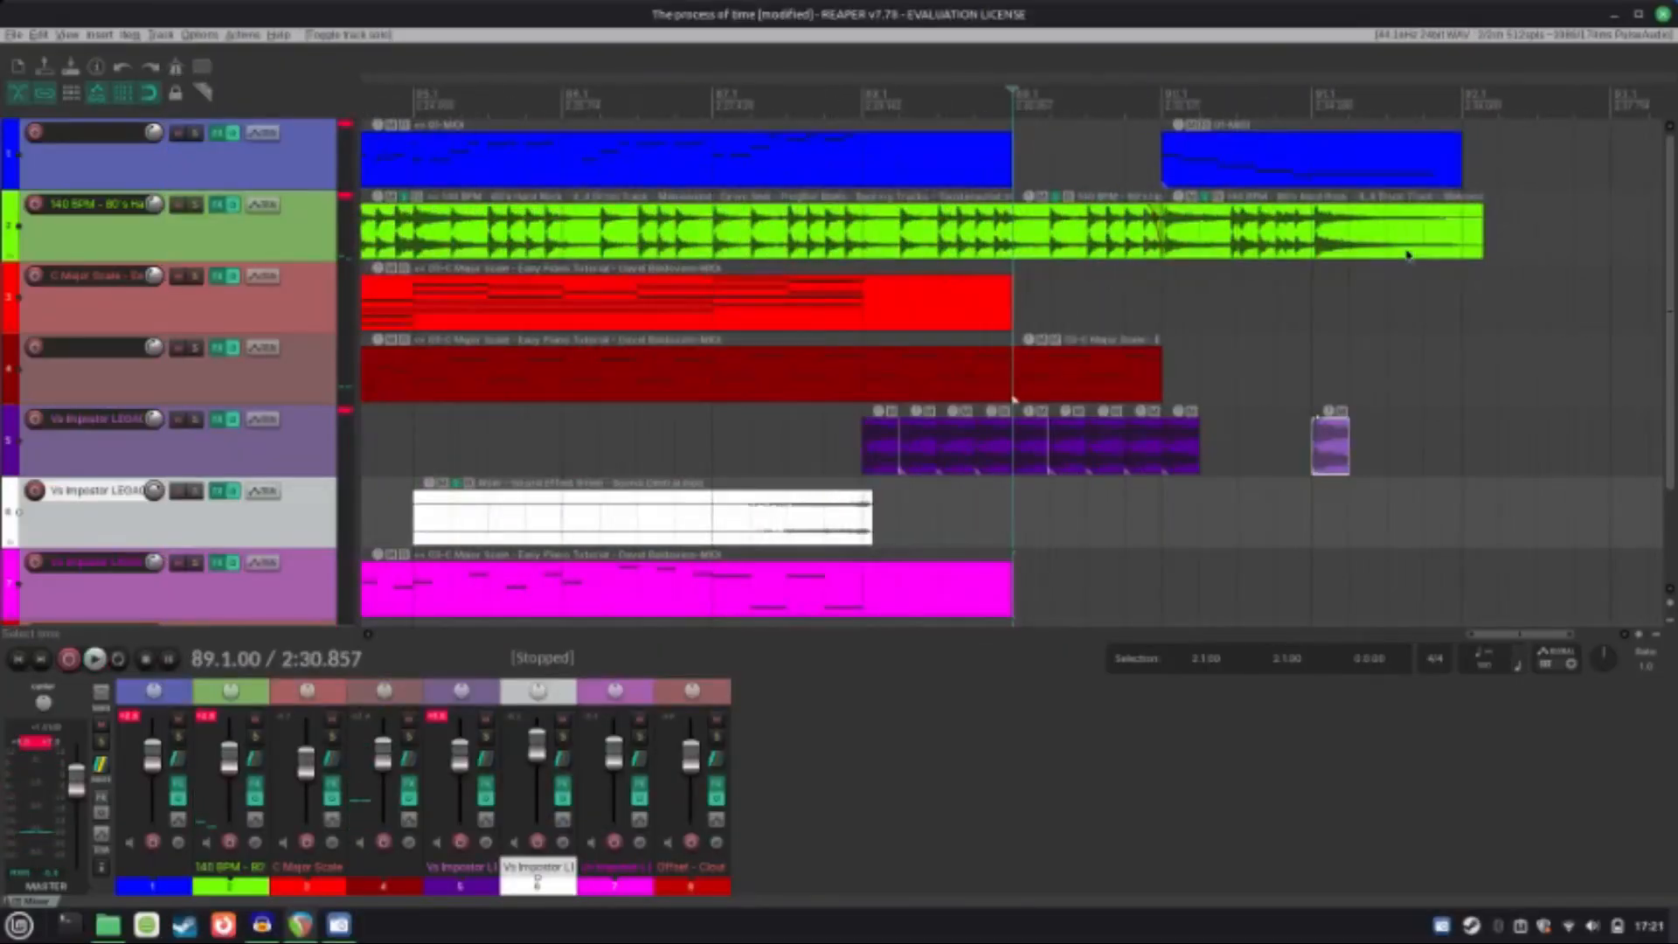
left_click(1316, 597)
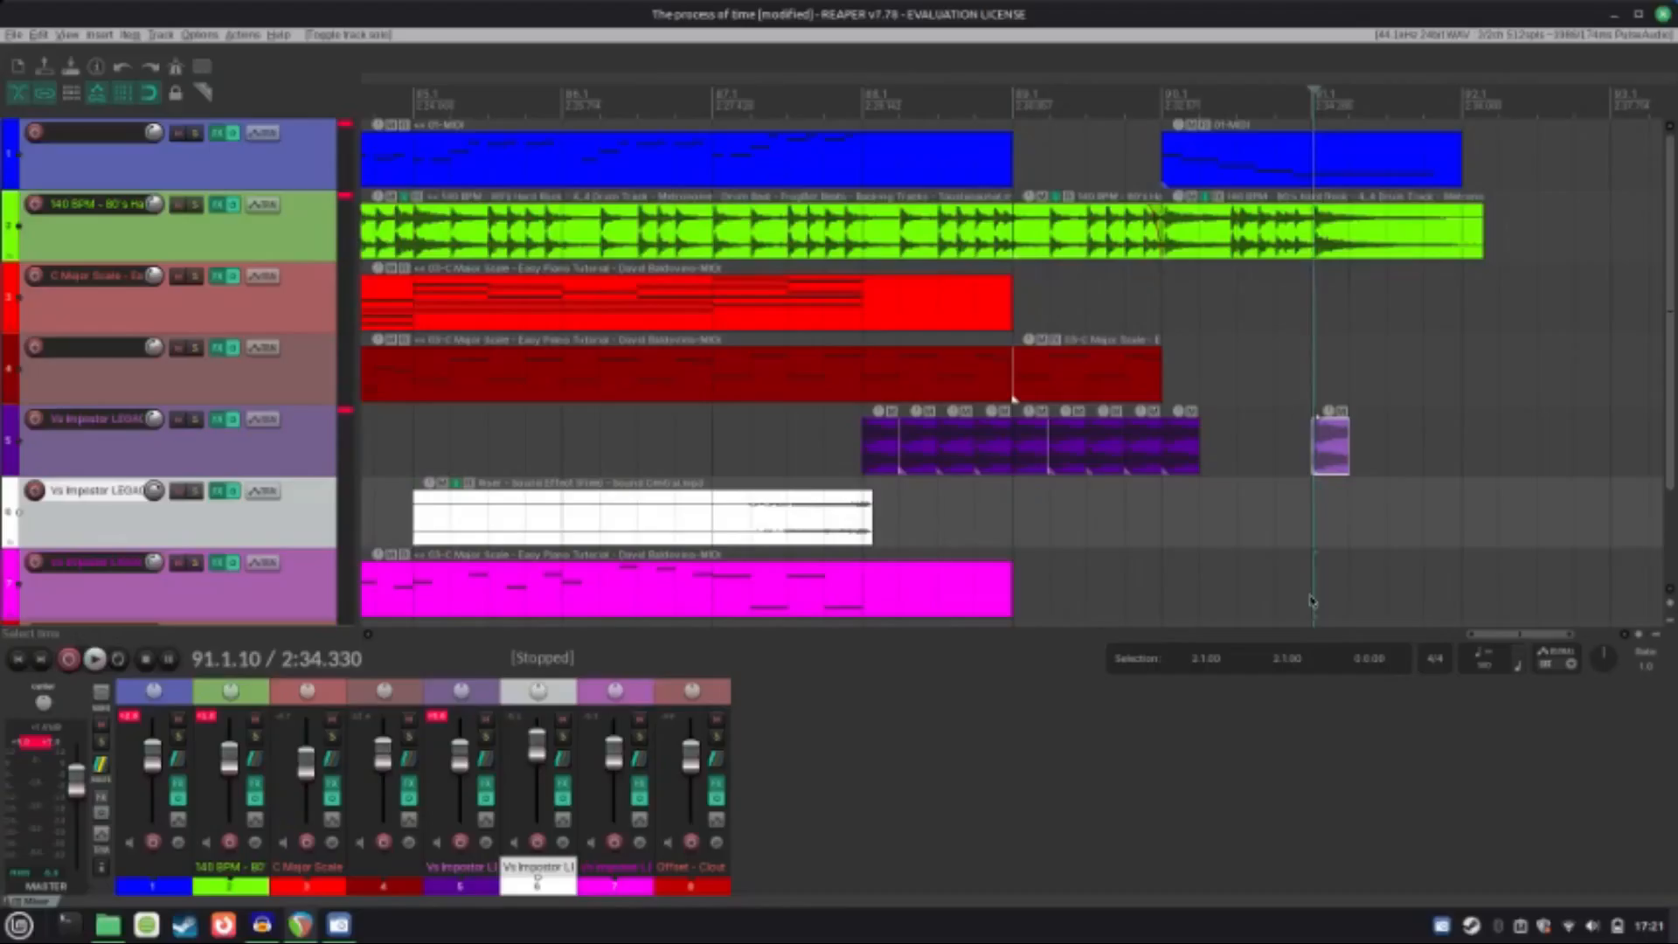
key("space")
key("space")
left_click(1273, 597)
Step: Save the project and play its ending from bar 89 onward, soloing track 5 during playback
left_click(1014, 101)
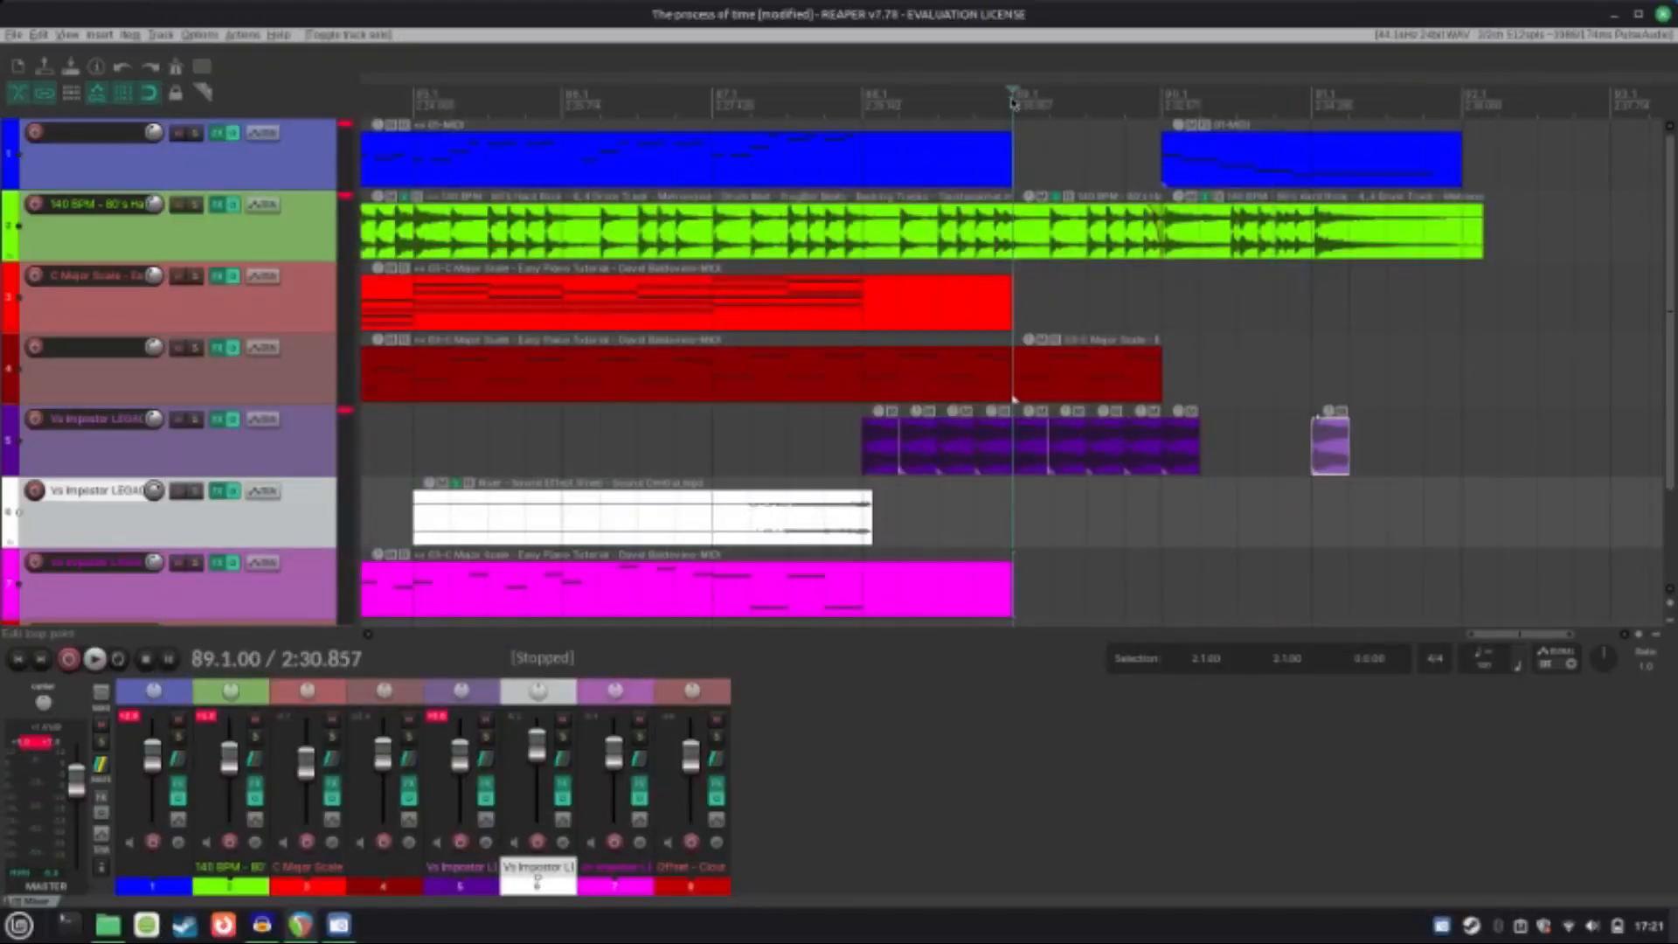
key("ctrl+s")
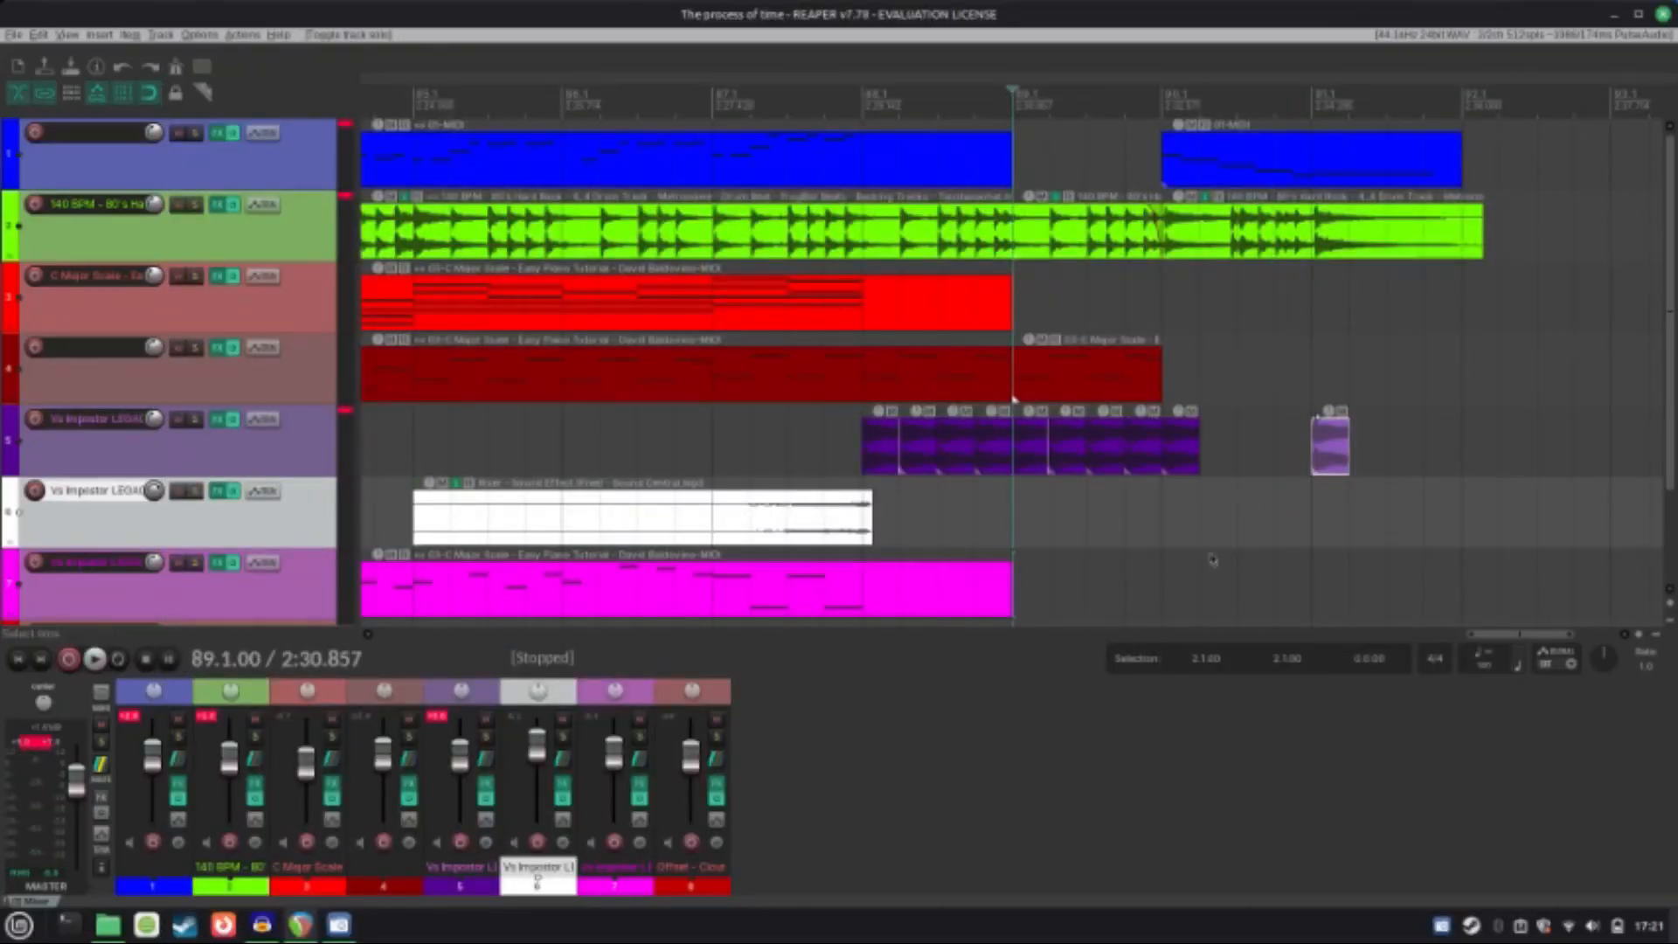
key("space")
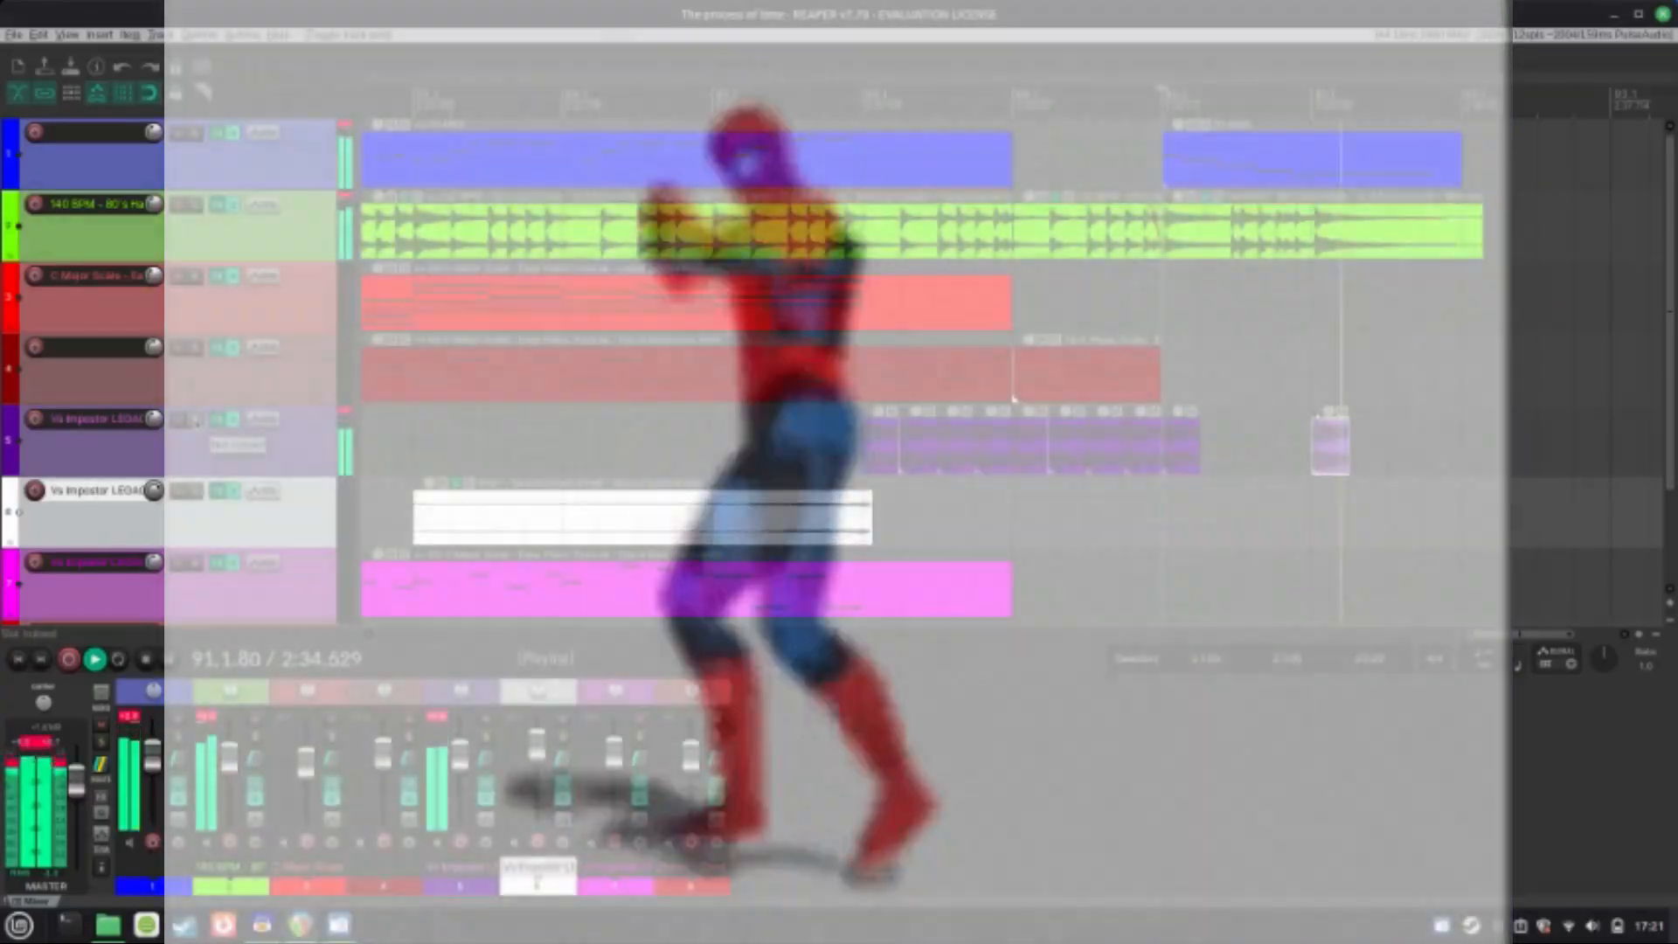
left_click(195, 419)
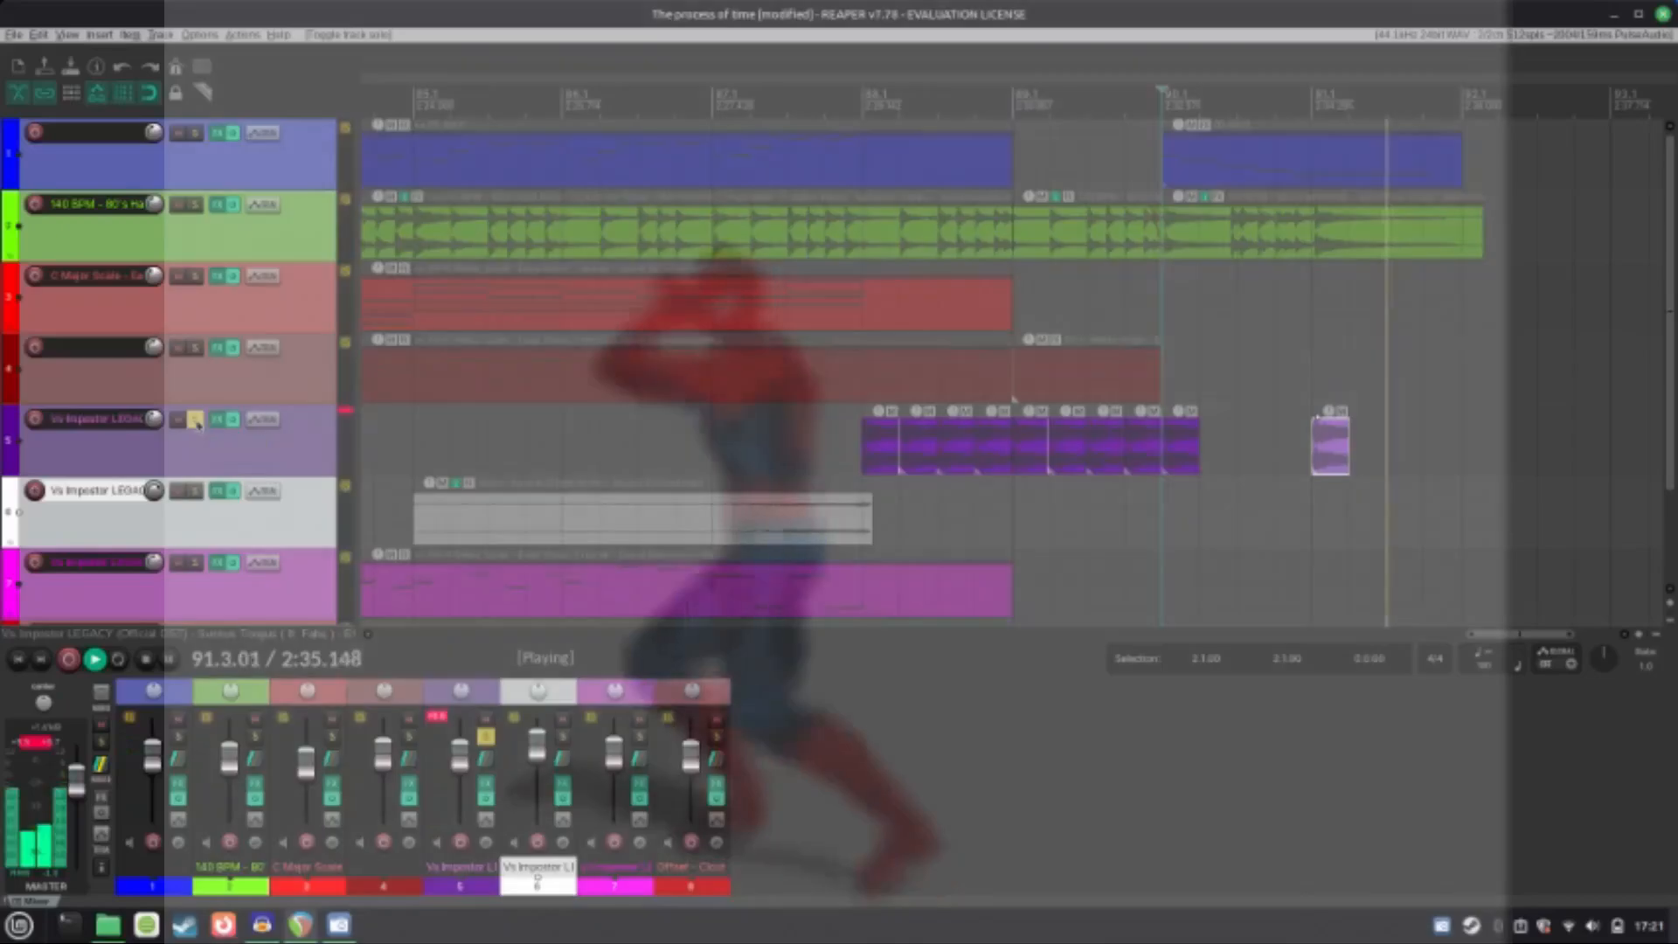
key("space")
left_click(1310, 124)
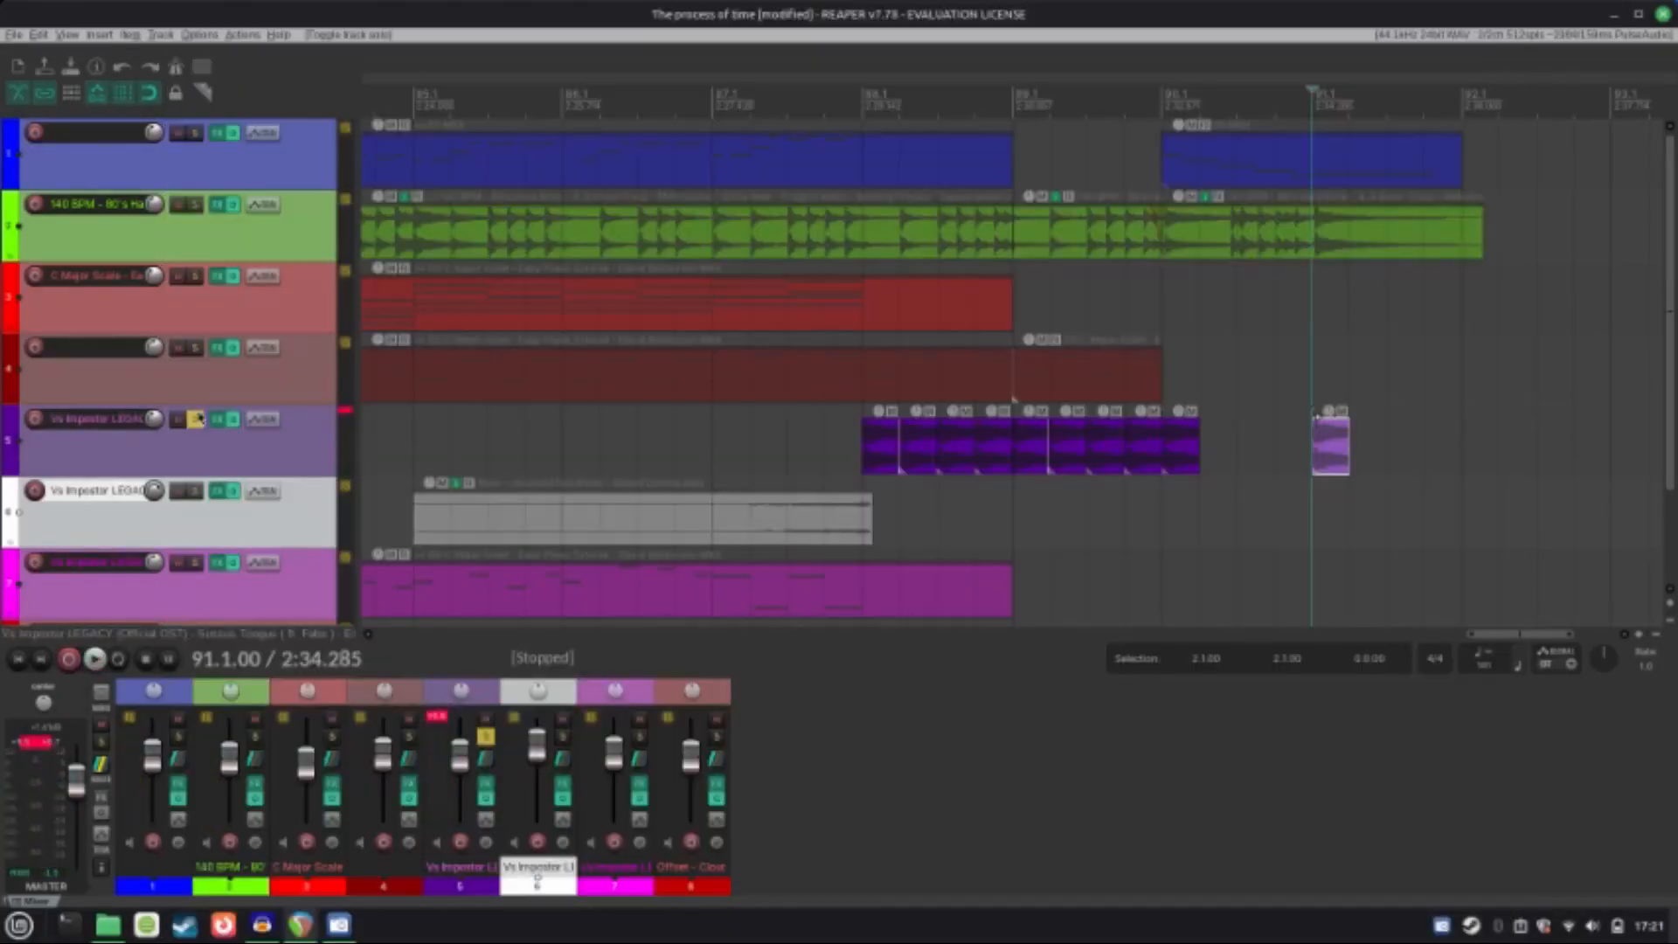
Step: Remove the solo from track 5 and save the project
left_click(195, 419)
key("ctrl+s")
scroll(971, 463, "down", 6)
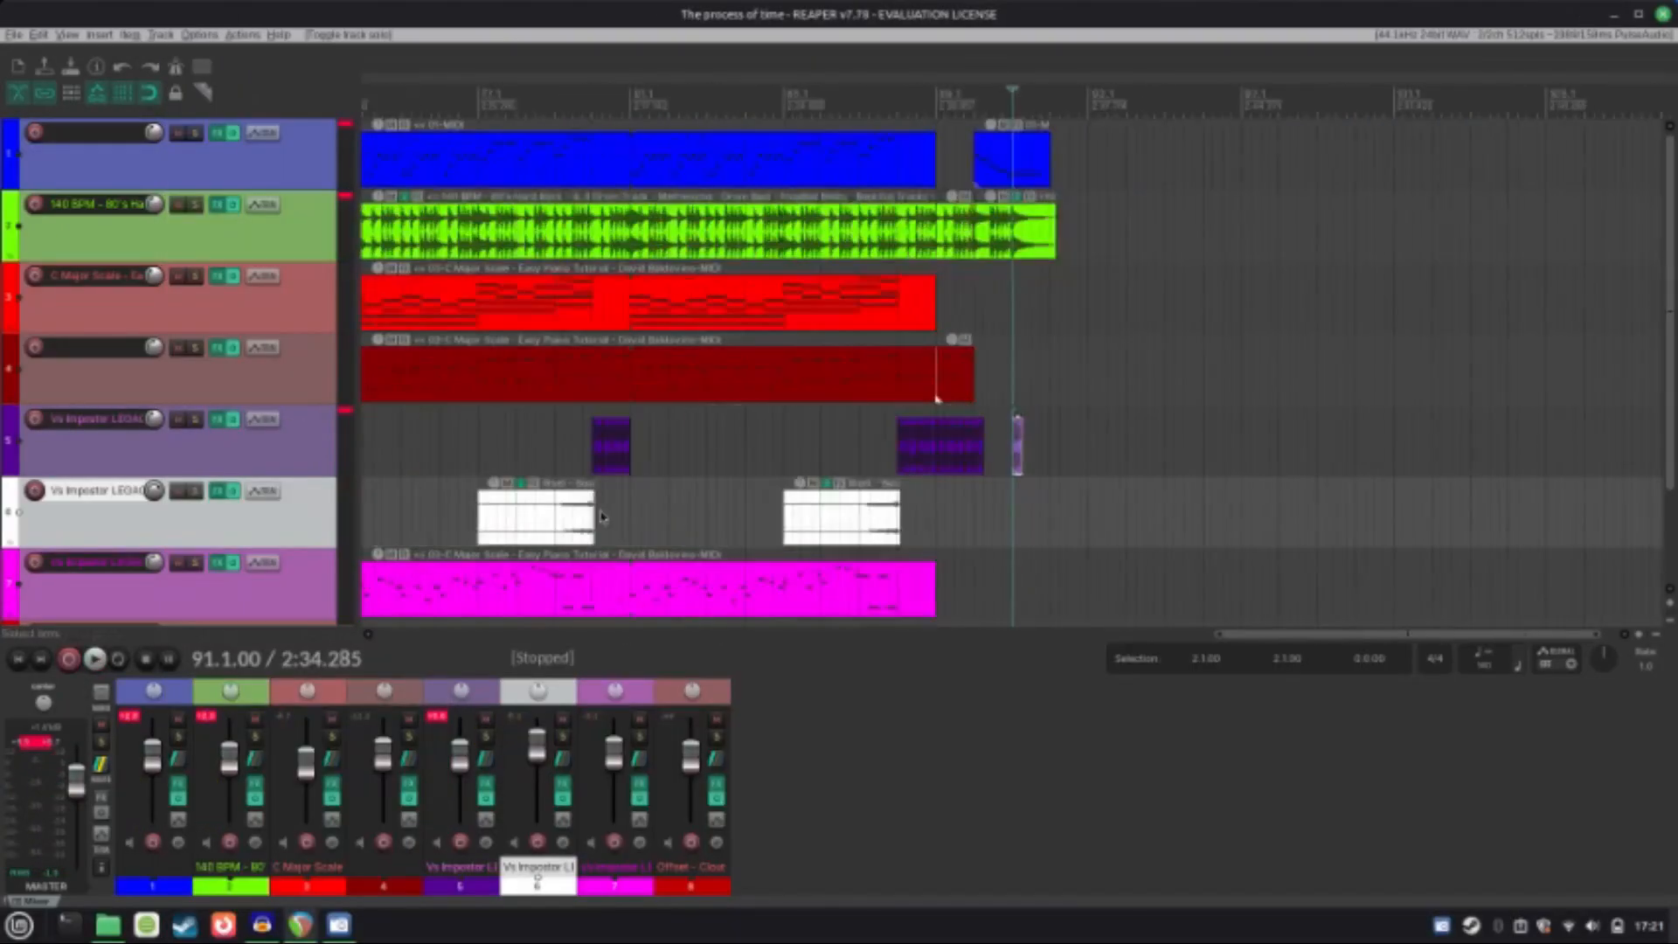
Step: Return the edit cursor to the start of the project and bring the Offset track 8 into view
left_click(21, 661)
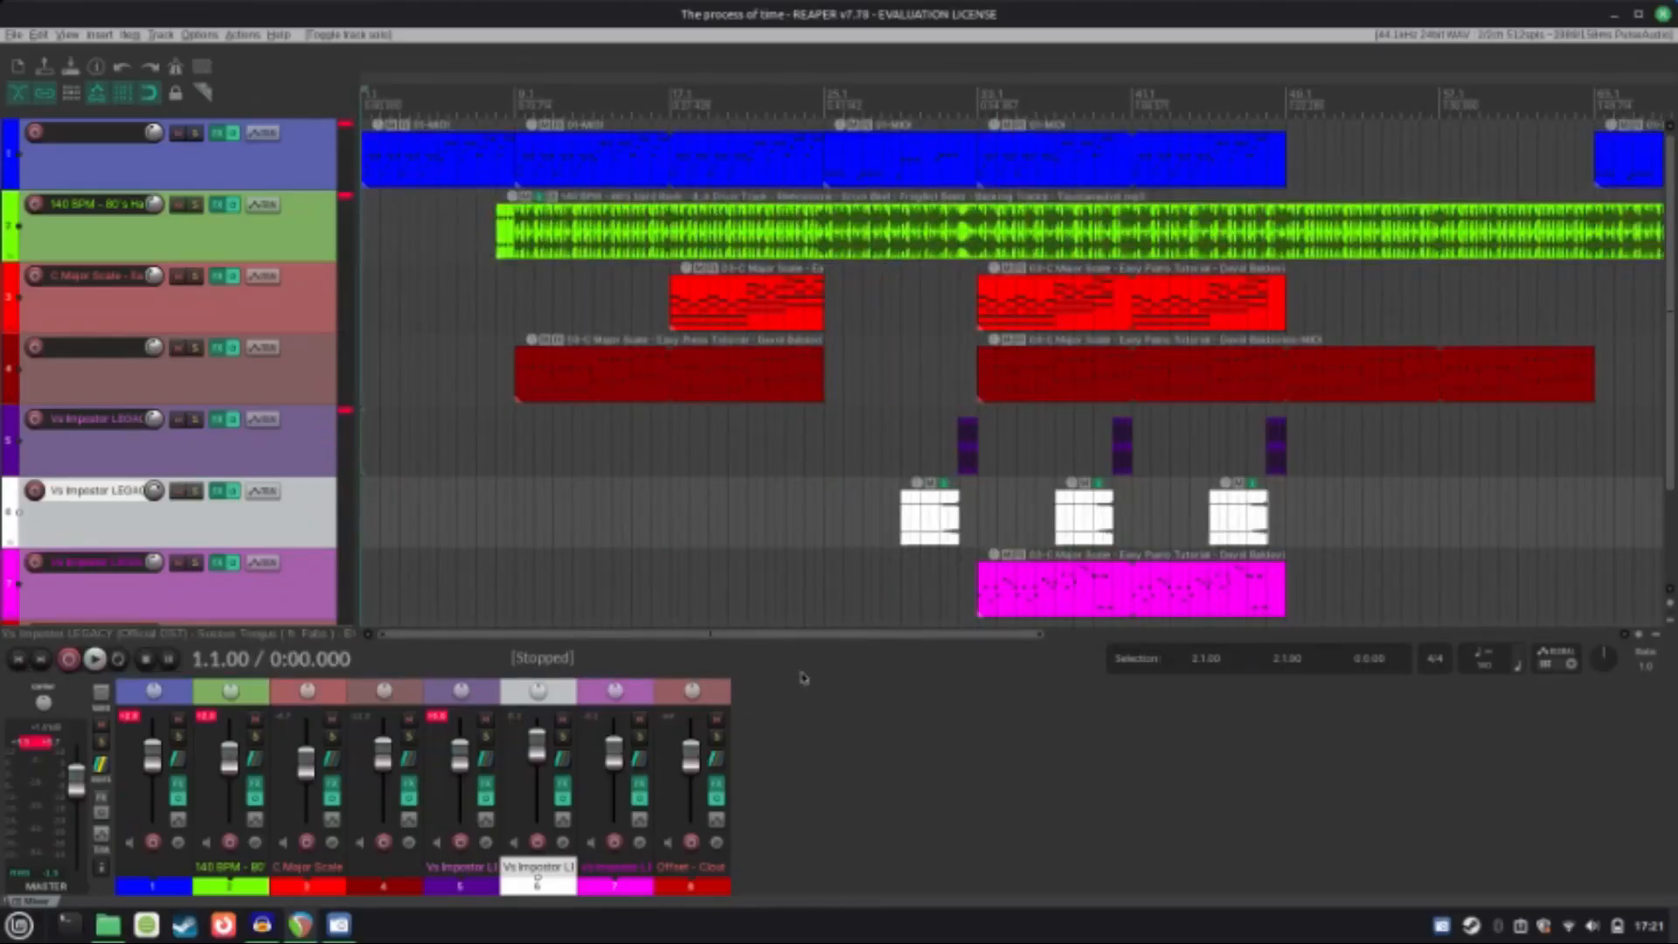
left_click_drag(803, 675, 731, 393)
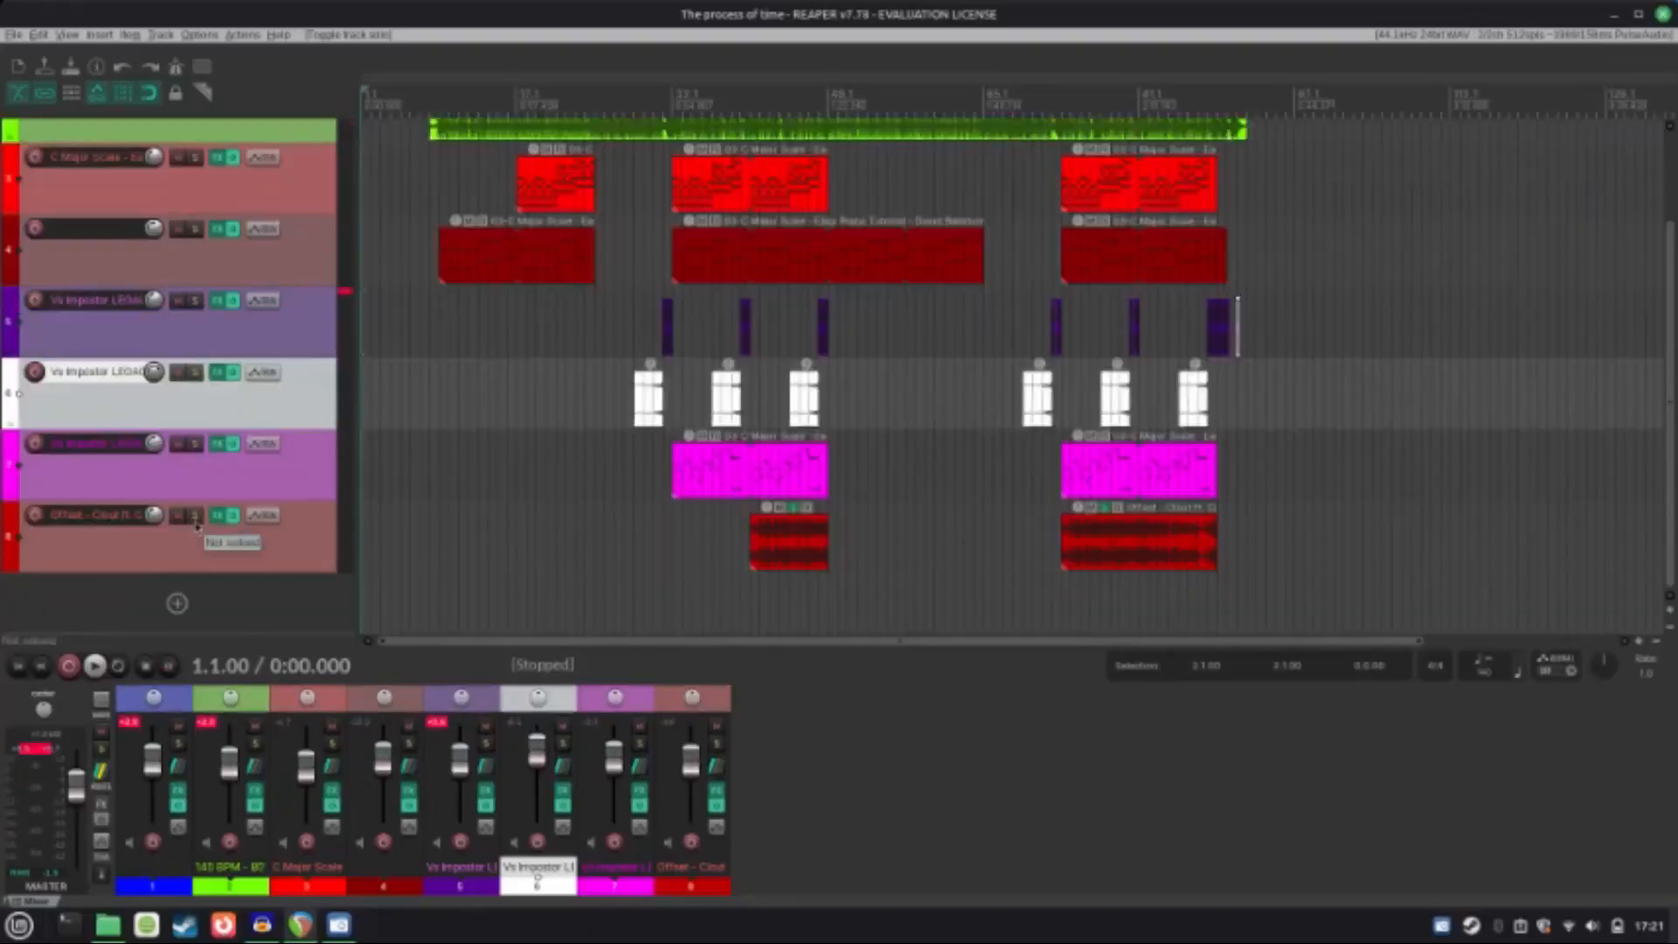
Step: Audition the Offset vocals on track 8 from bar 41, both in the full mix and soloed
left_click(195, 516)
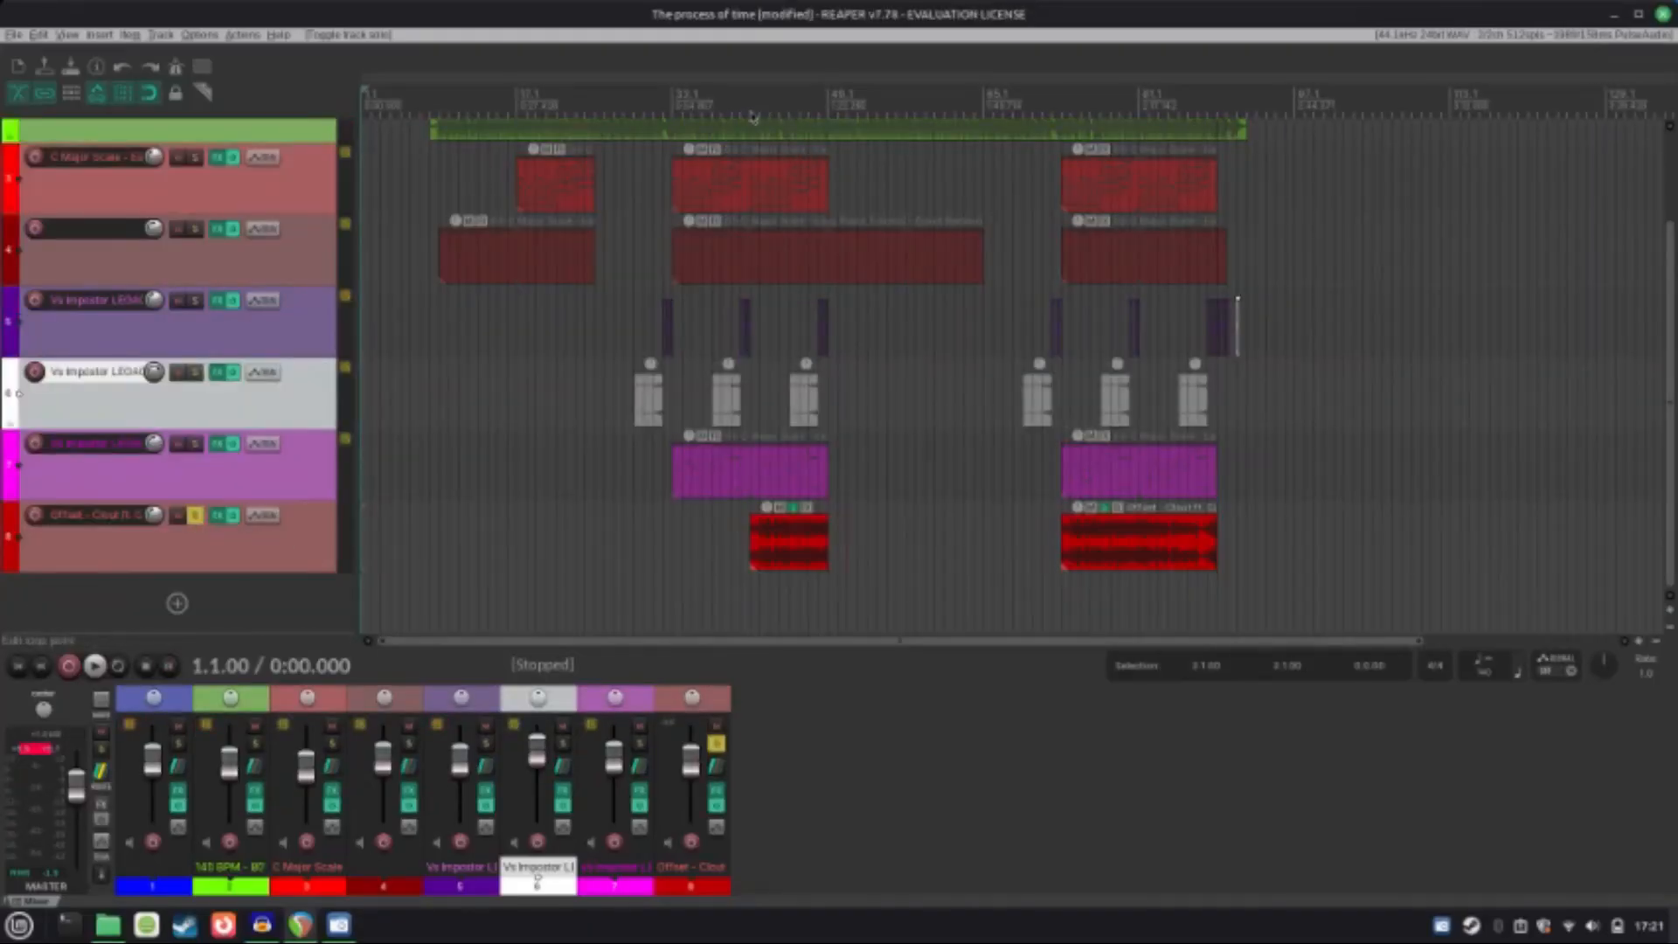
key("ctrl+s")
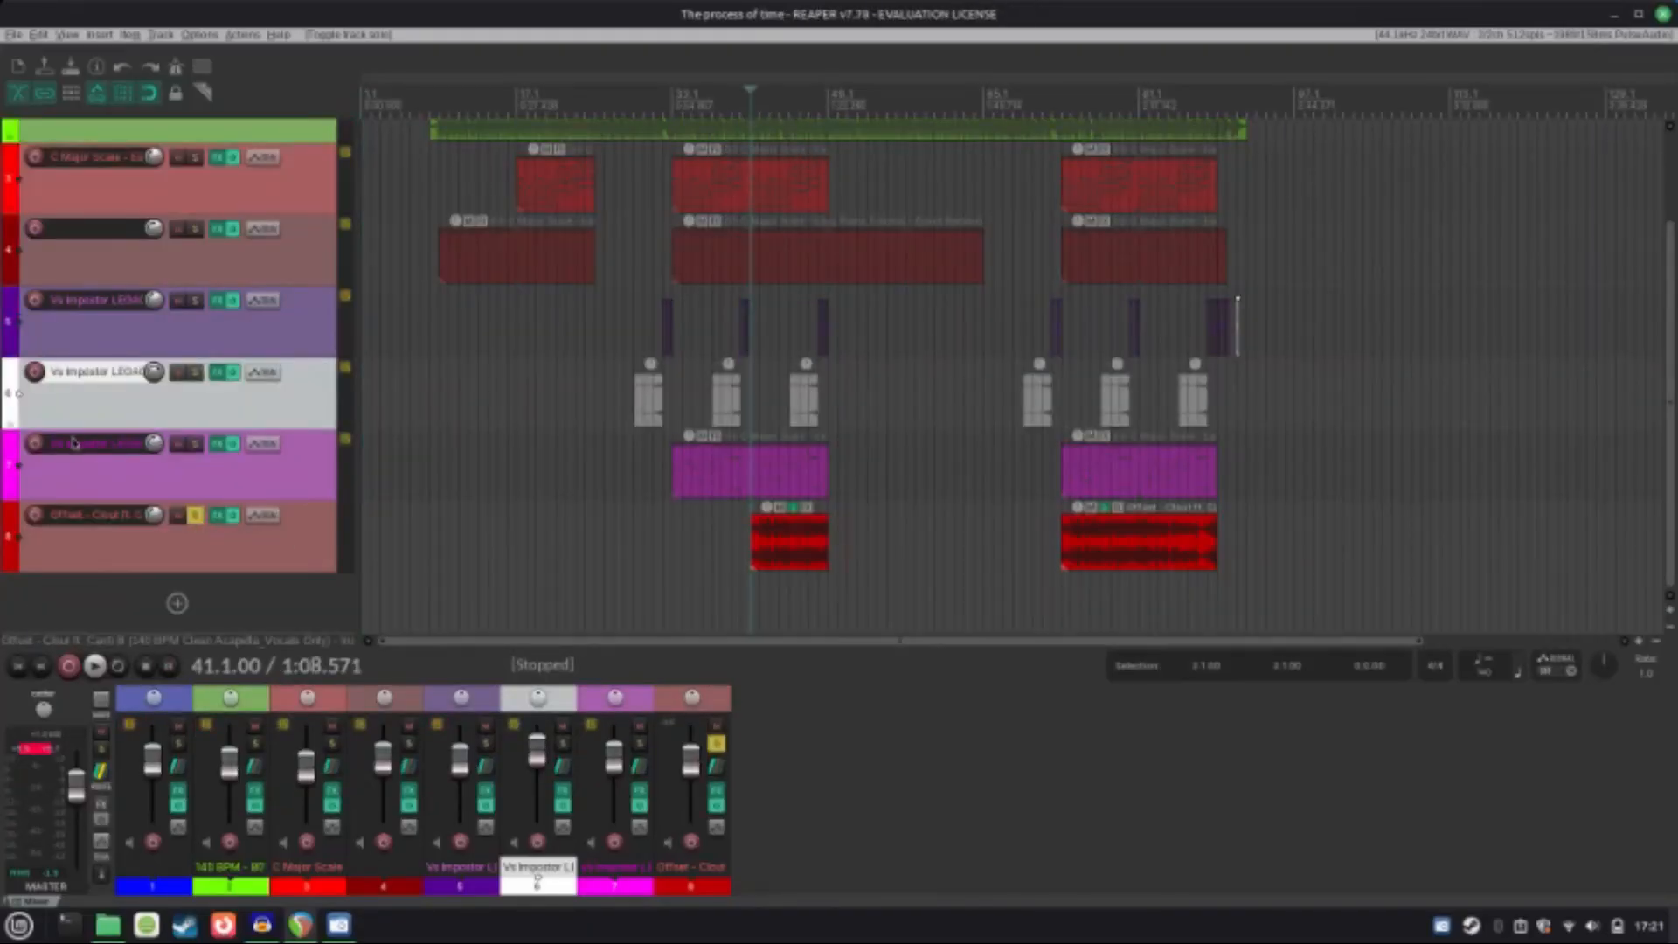
left_click(197, 518)
key("space")
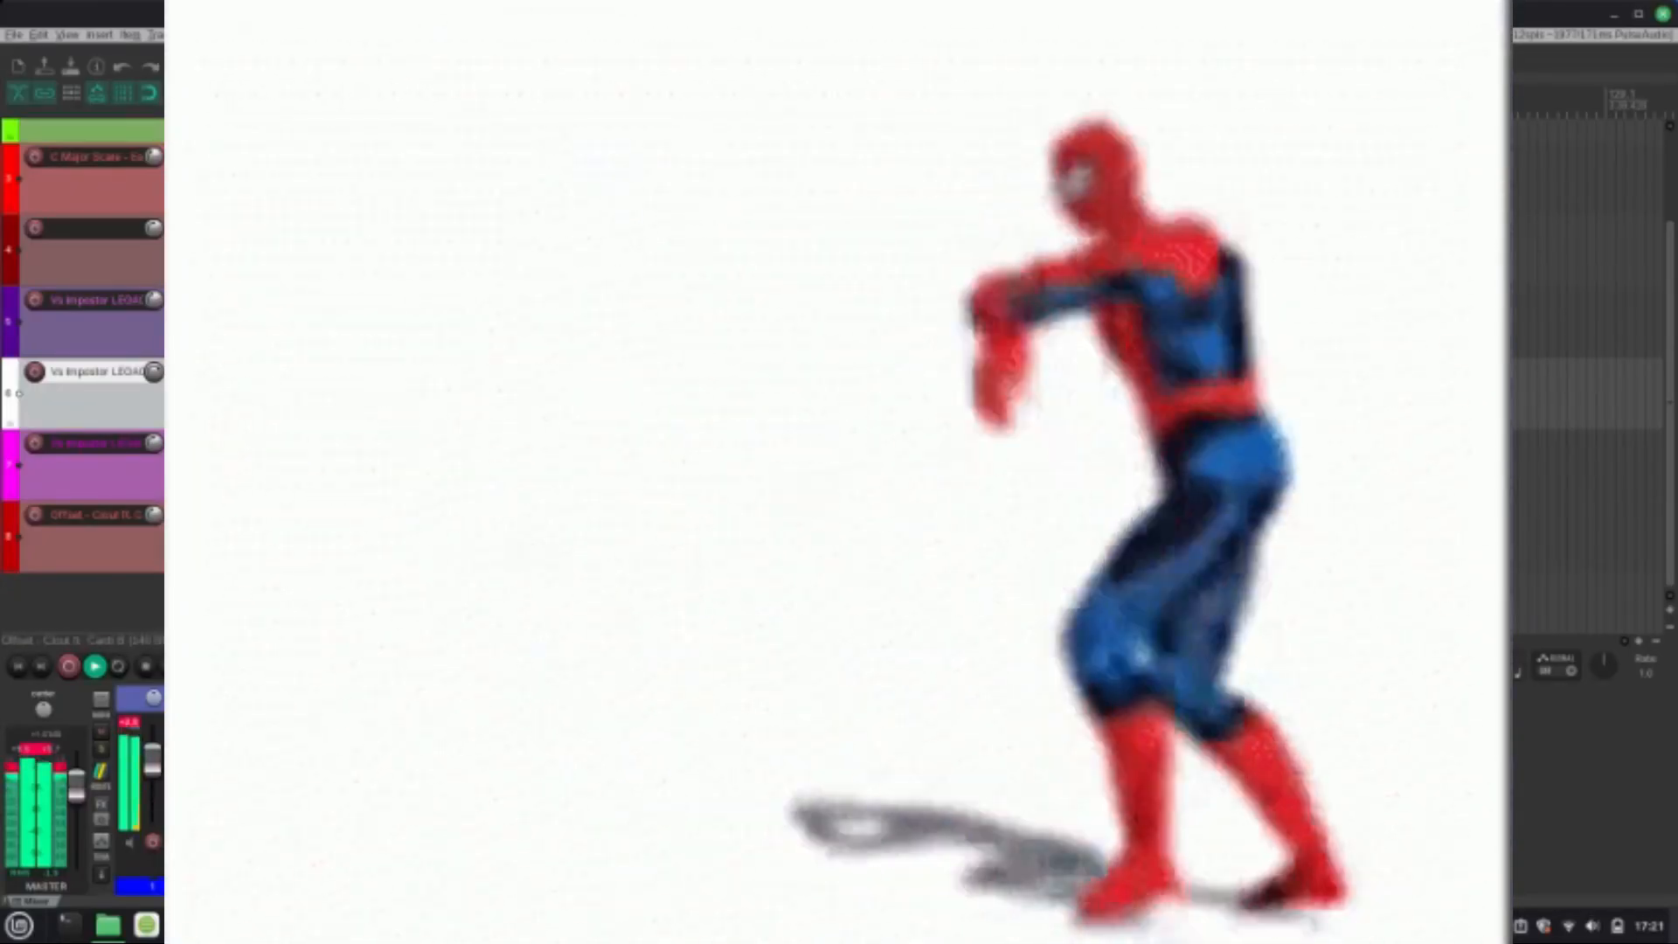
key("space")
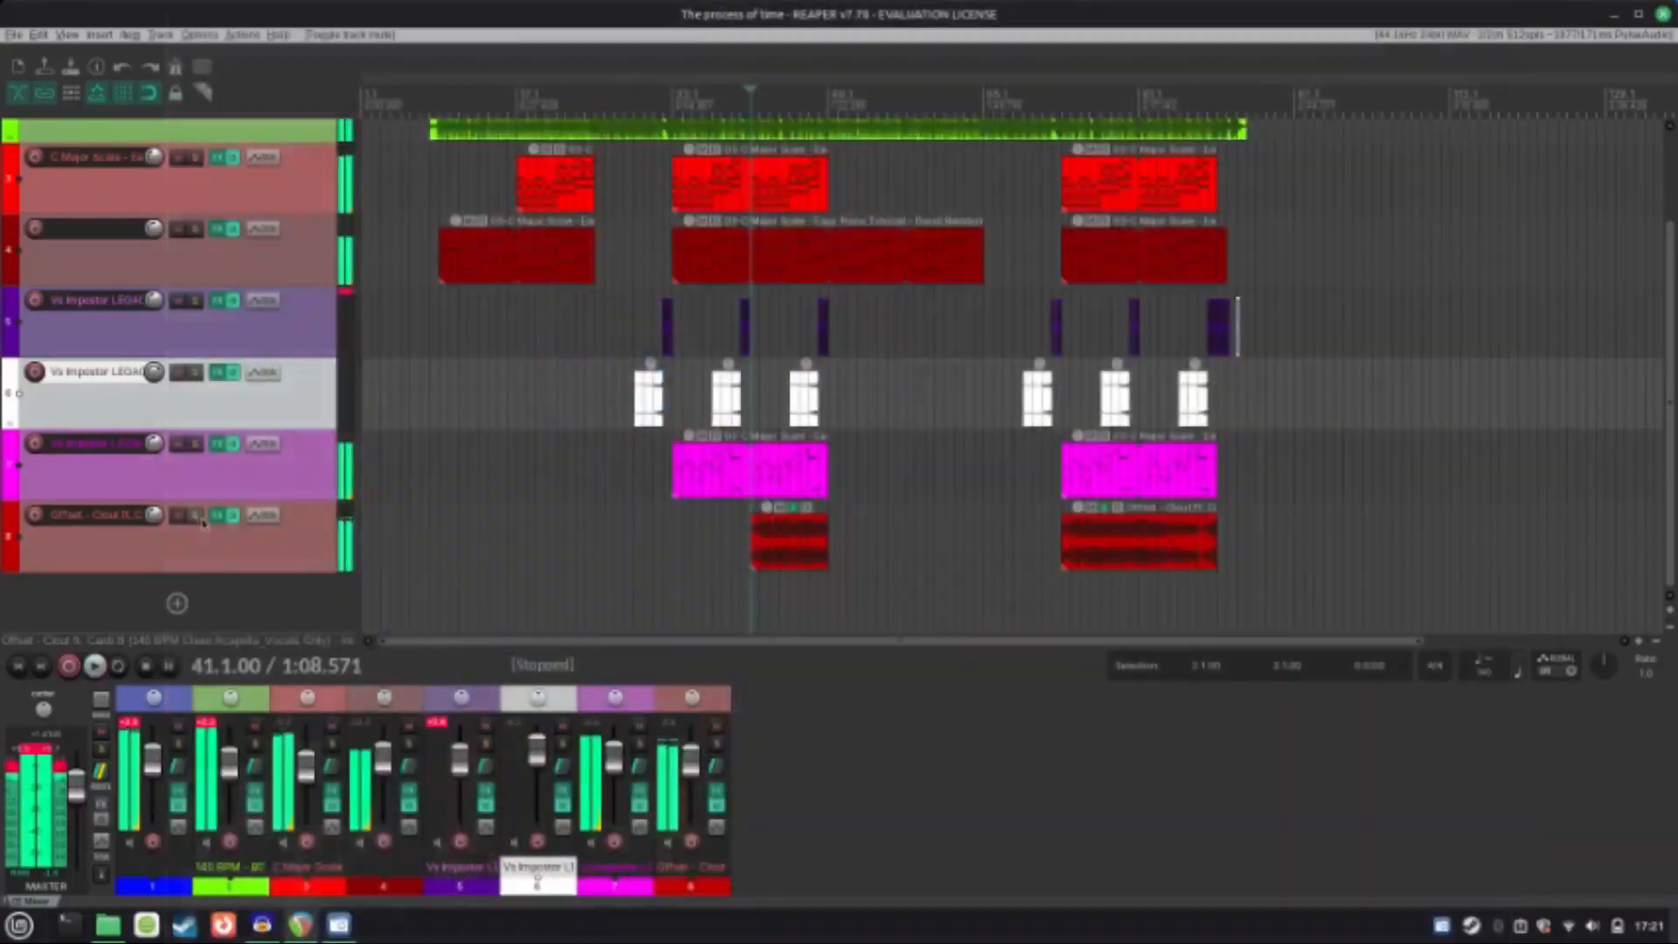
key("space")
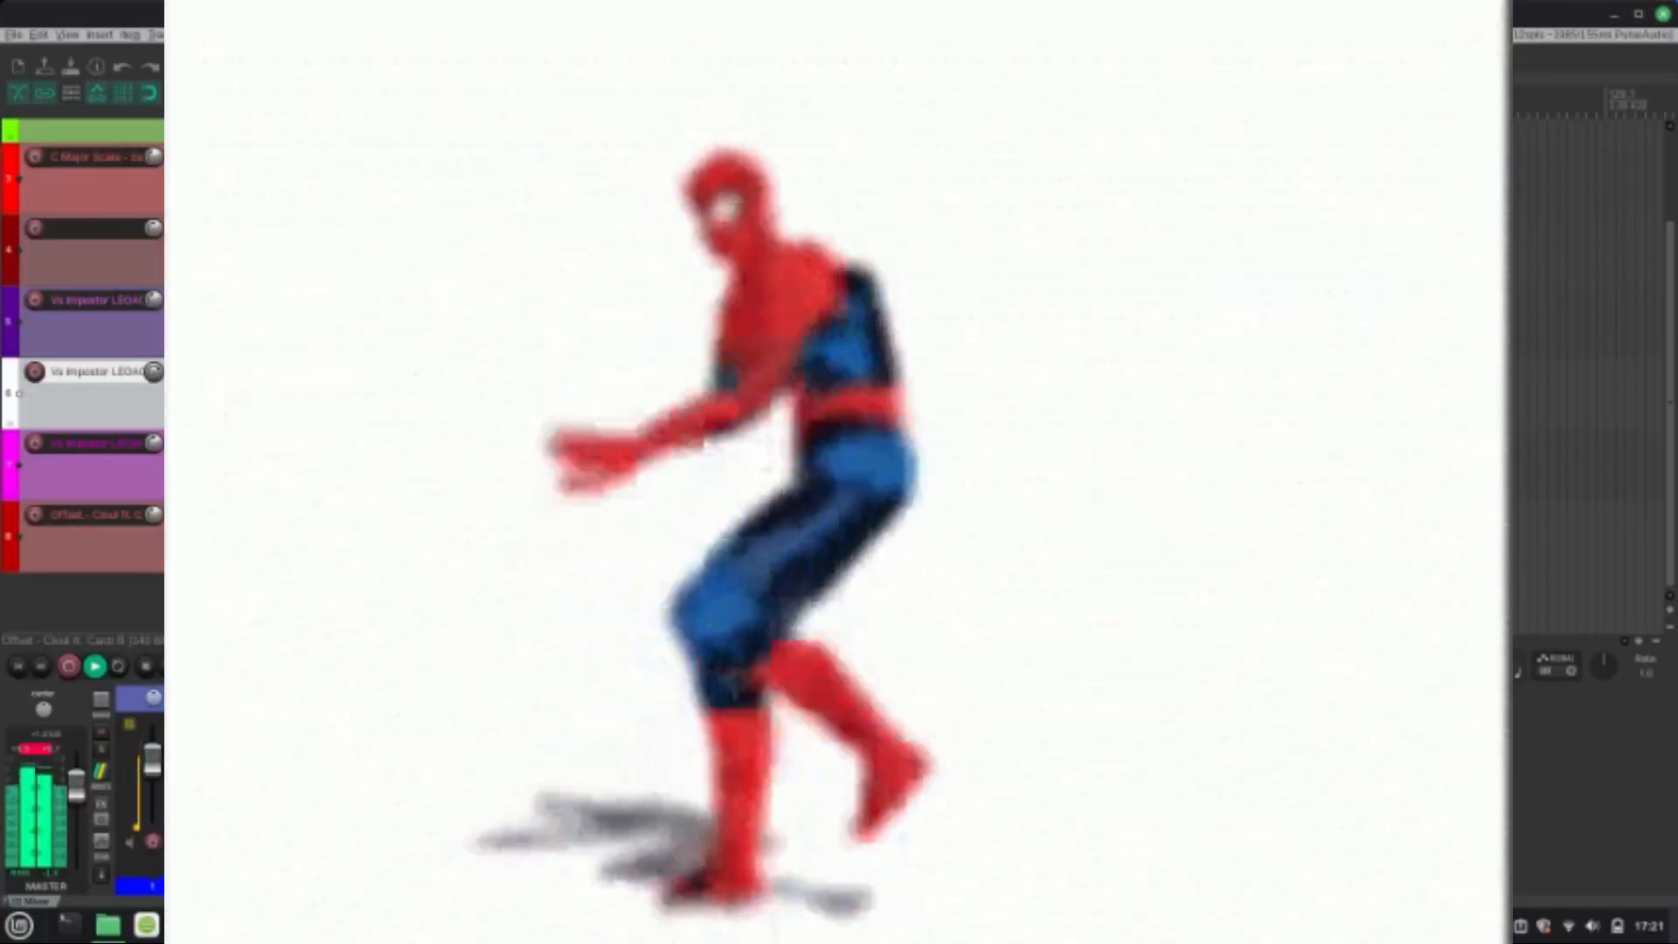
key("space")
Step: Save the project and reduce the mixer's height so the arrangement shows more tracks
key("ctrl+s")
scroll(795, 531, "down", 3)
scroll(799, 535, "up", 5)
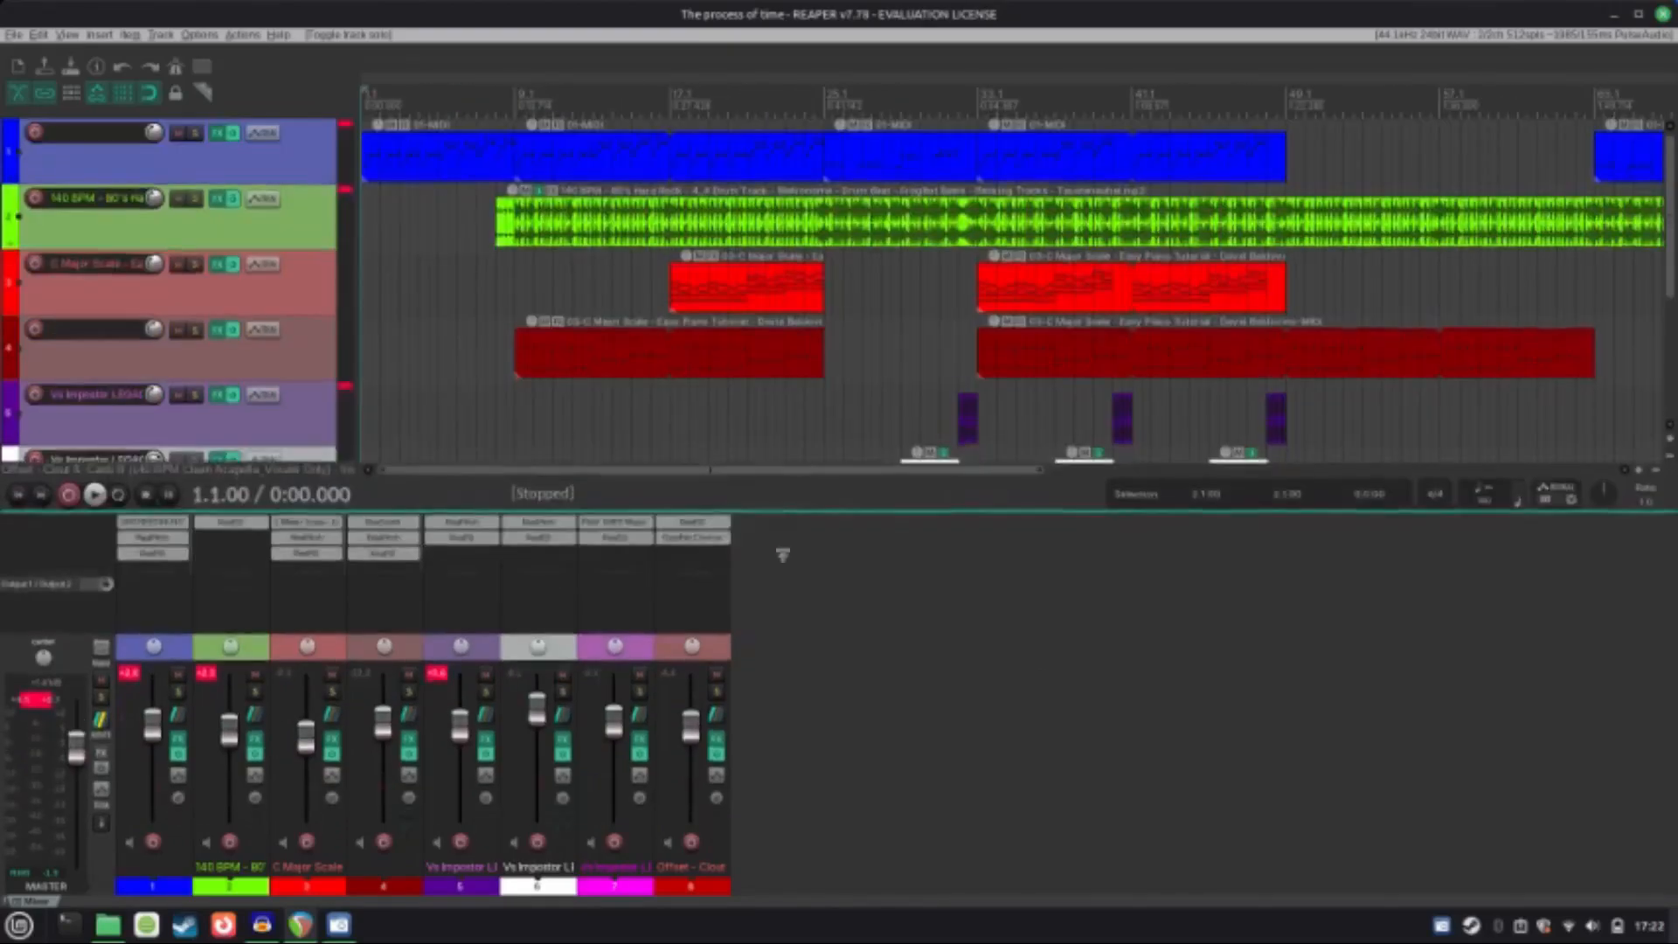
left_click_drag(782, 555, 782, 712)
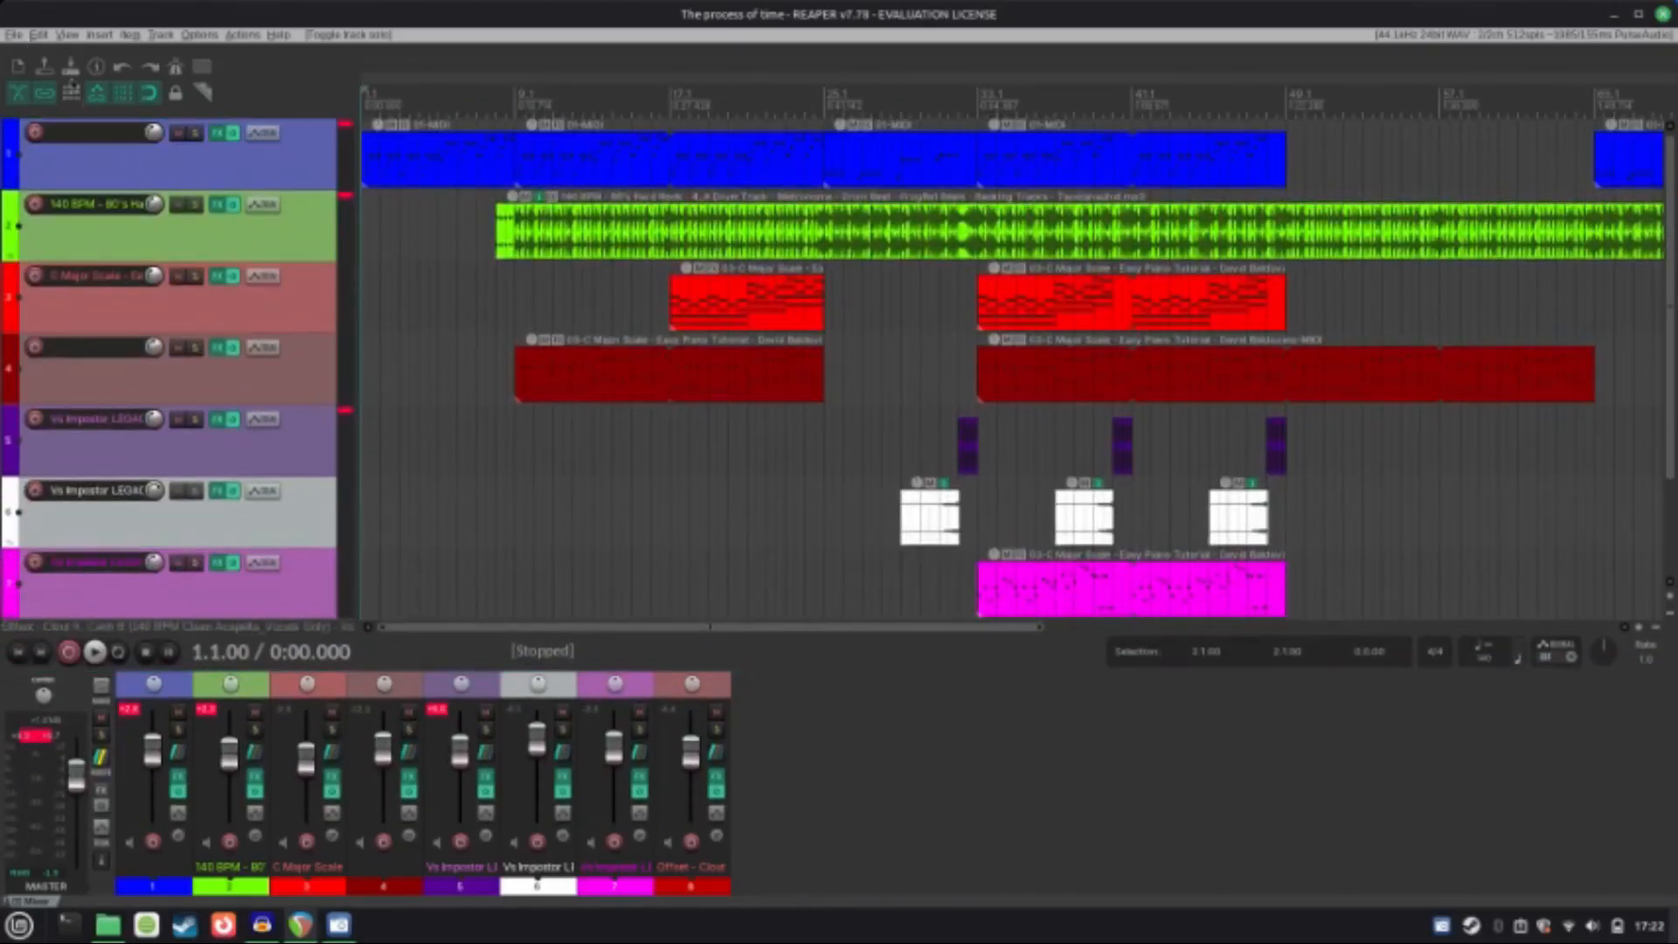
Step: Open the project "20 bite burger" and return the edit cursor to the start of the song
left_click(12, 35)
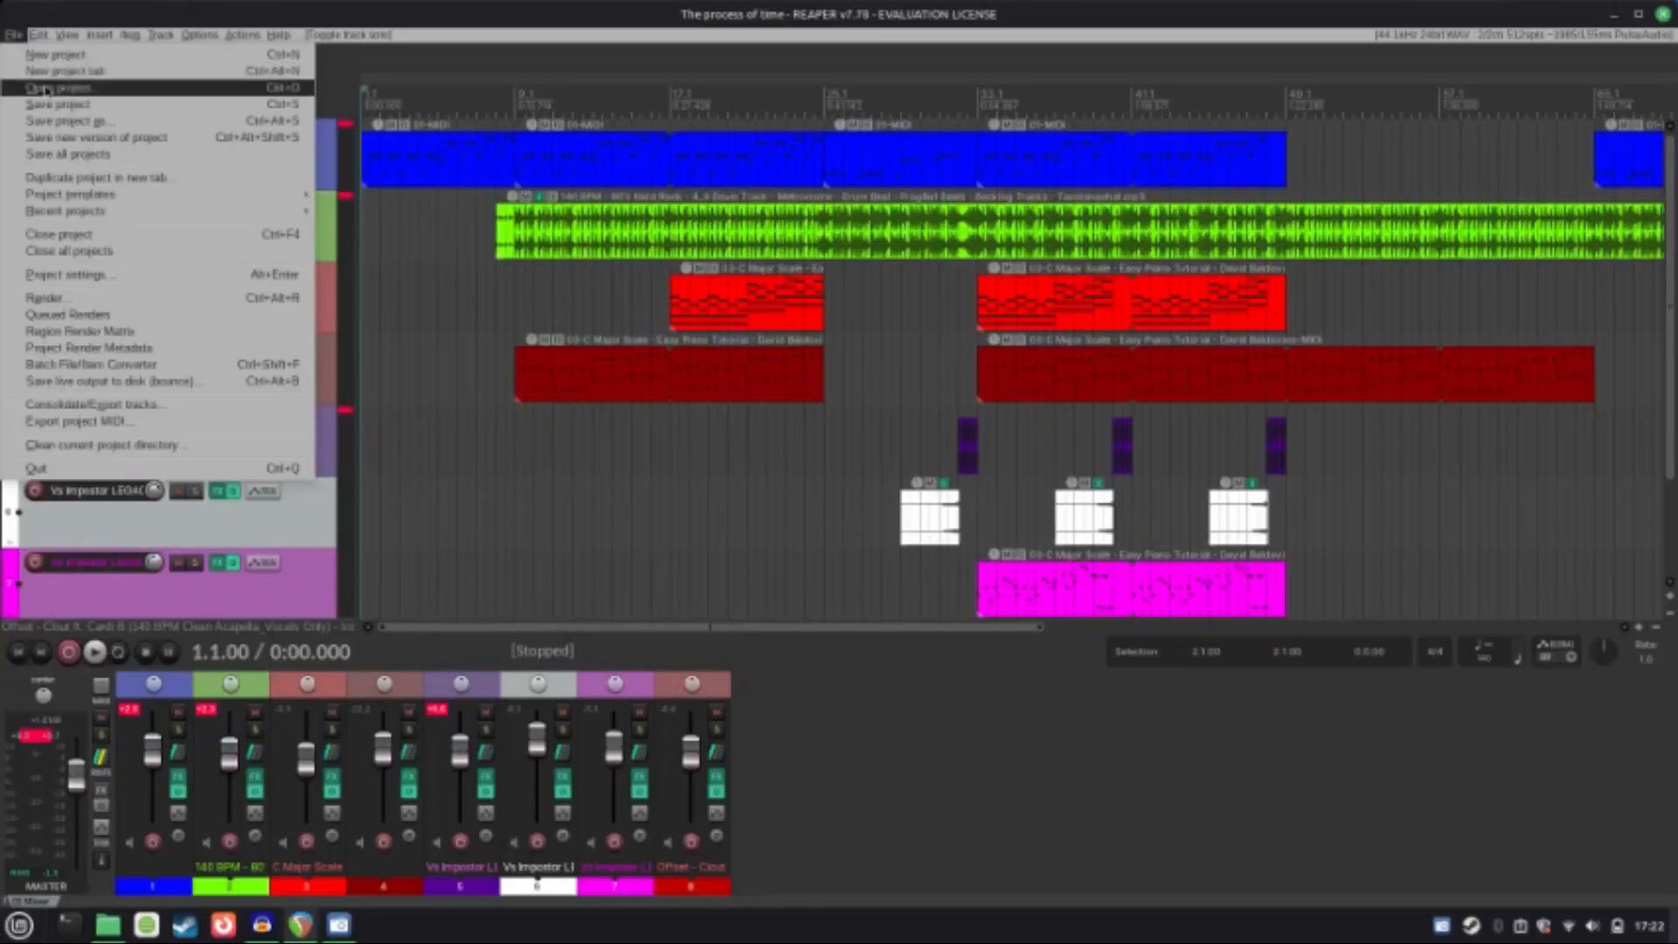
left_click(116, 102)
double_click(620, 311)
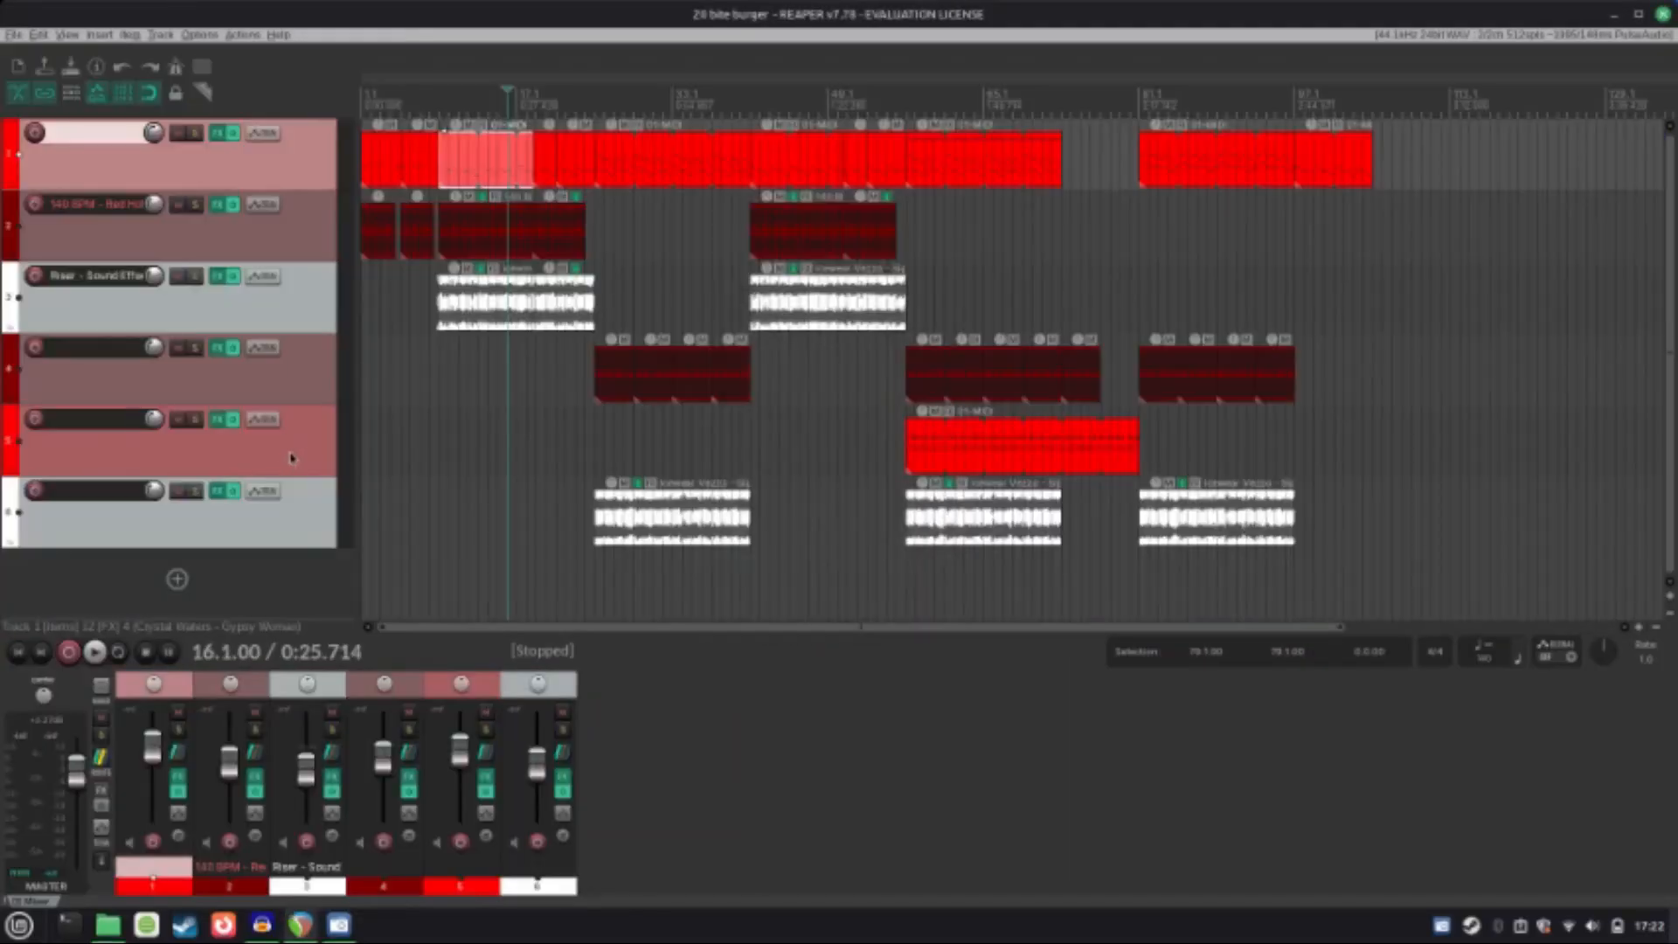
left_click(18, 653)
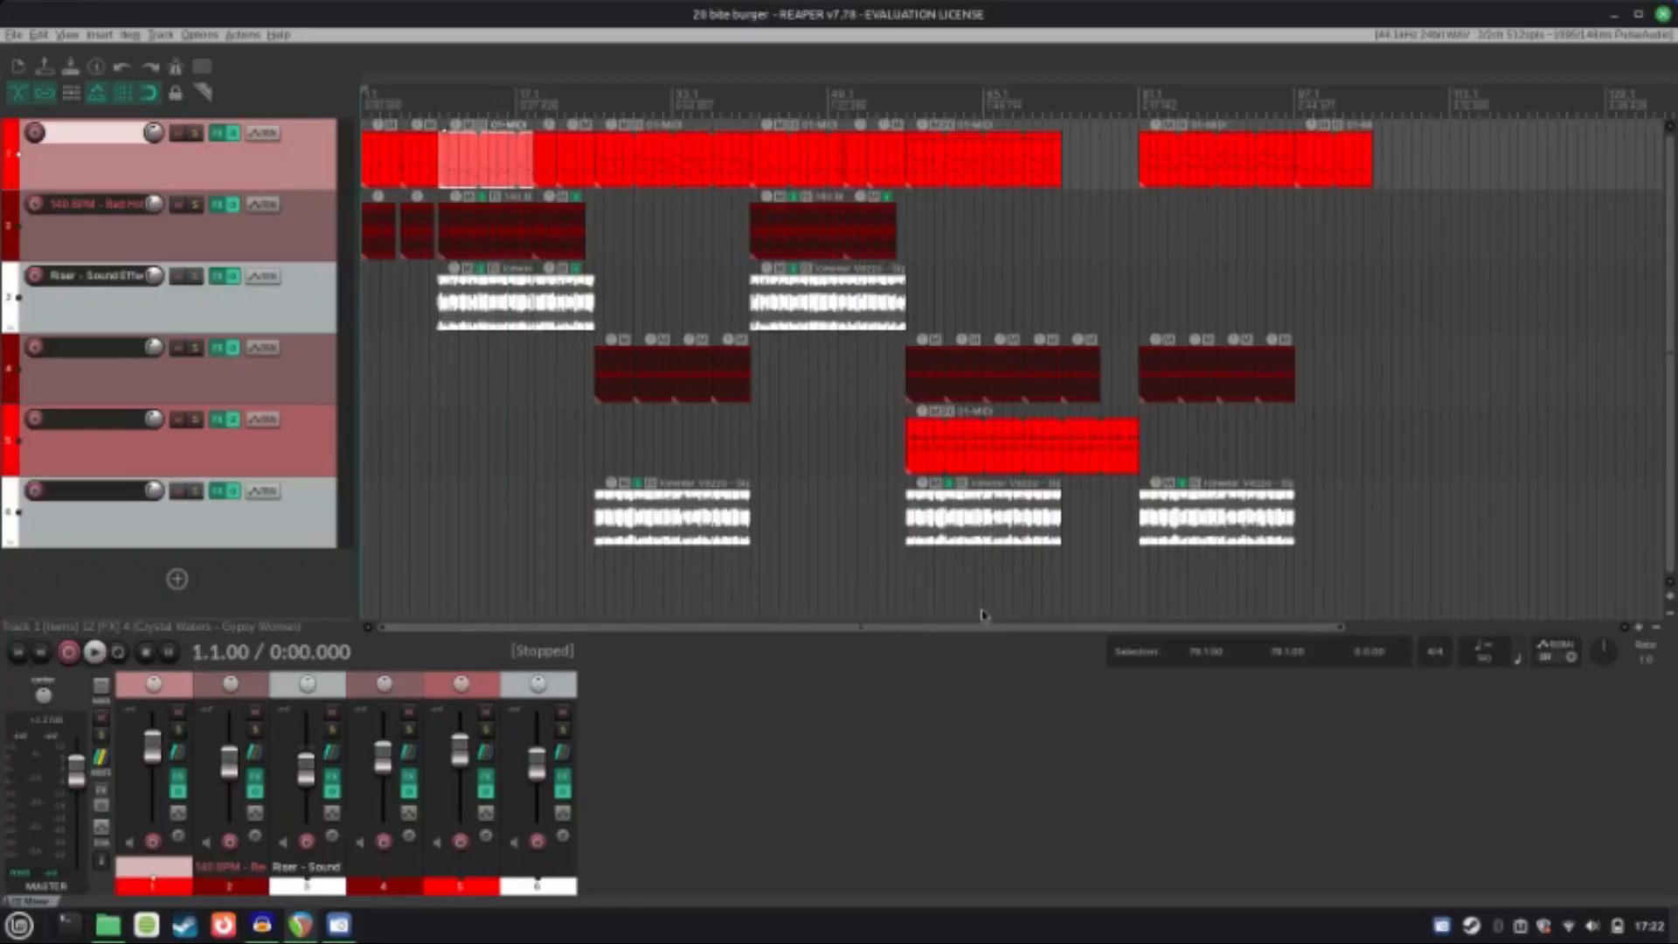
Step: Solo track 1 and audition its opening MIDI part from bar 1
scroll(617, 363, "up", 10)
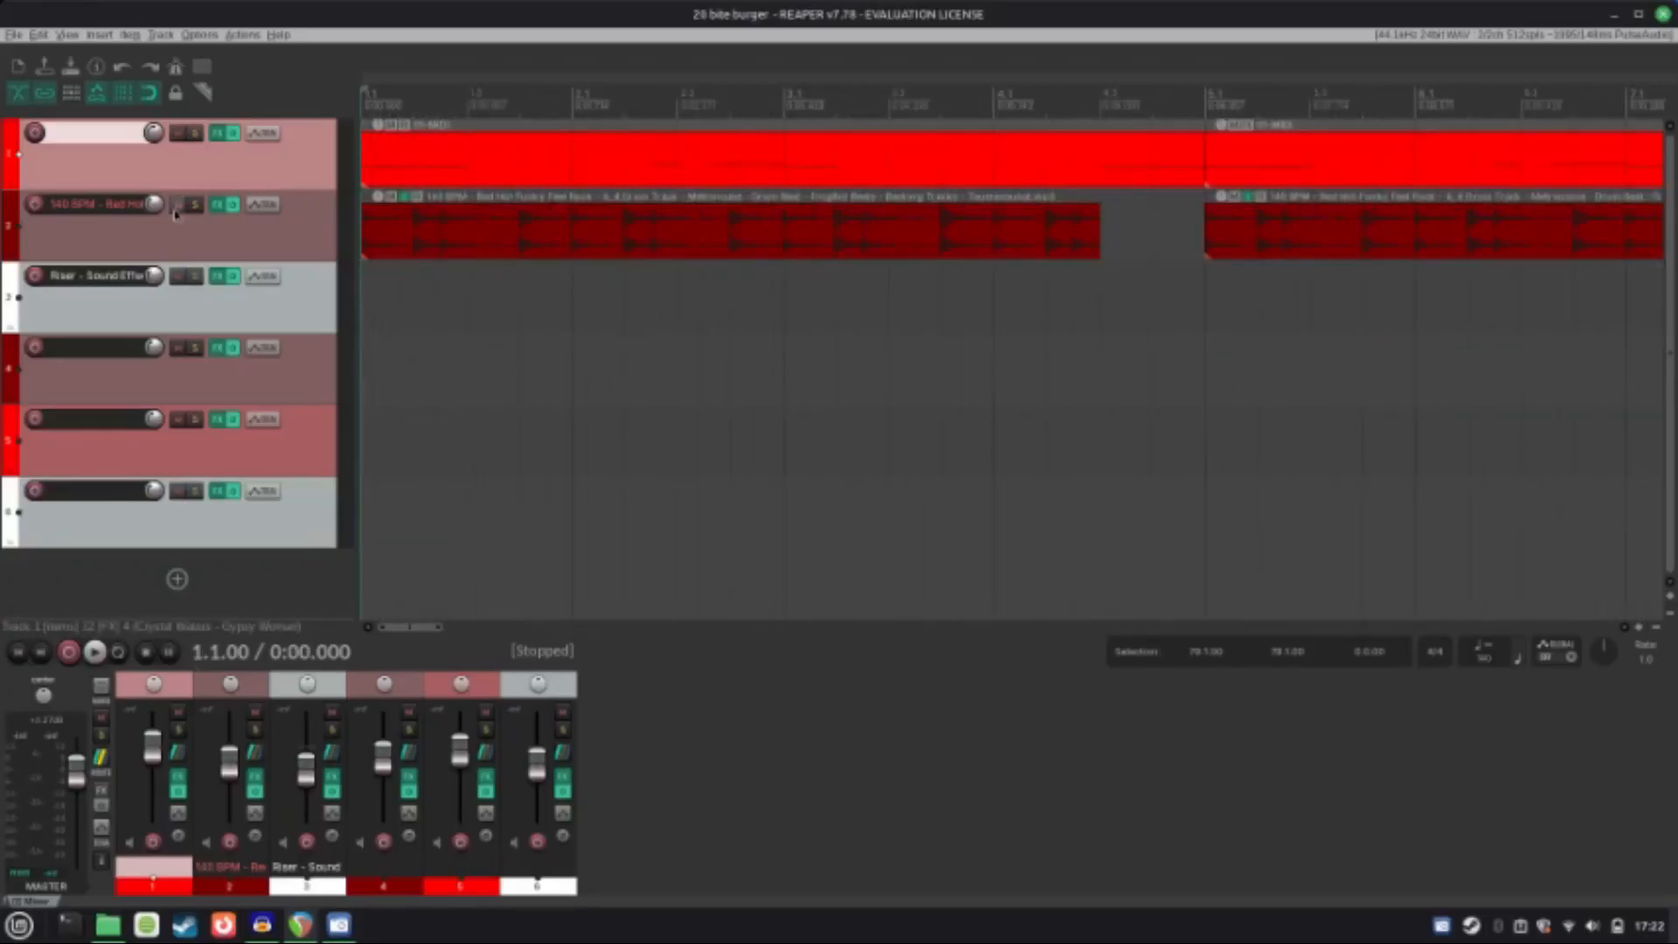
left_click(191, 133)
key("space")
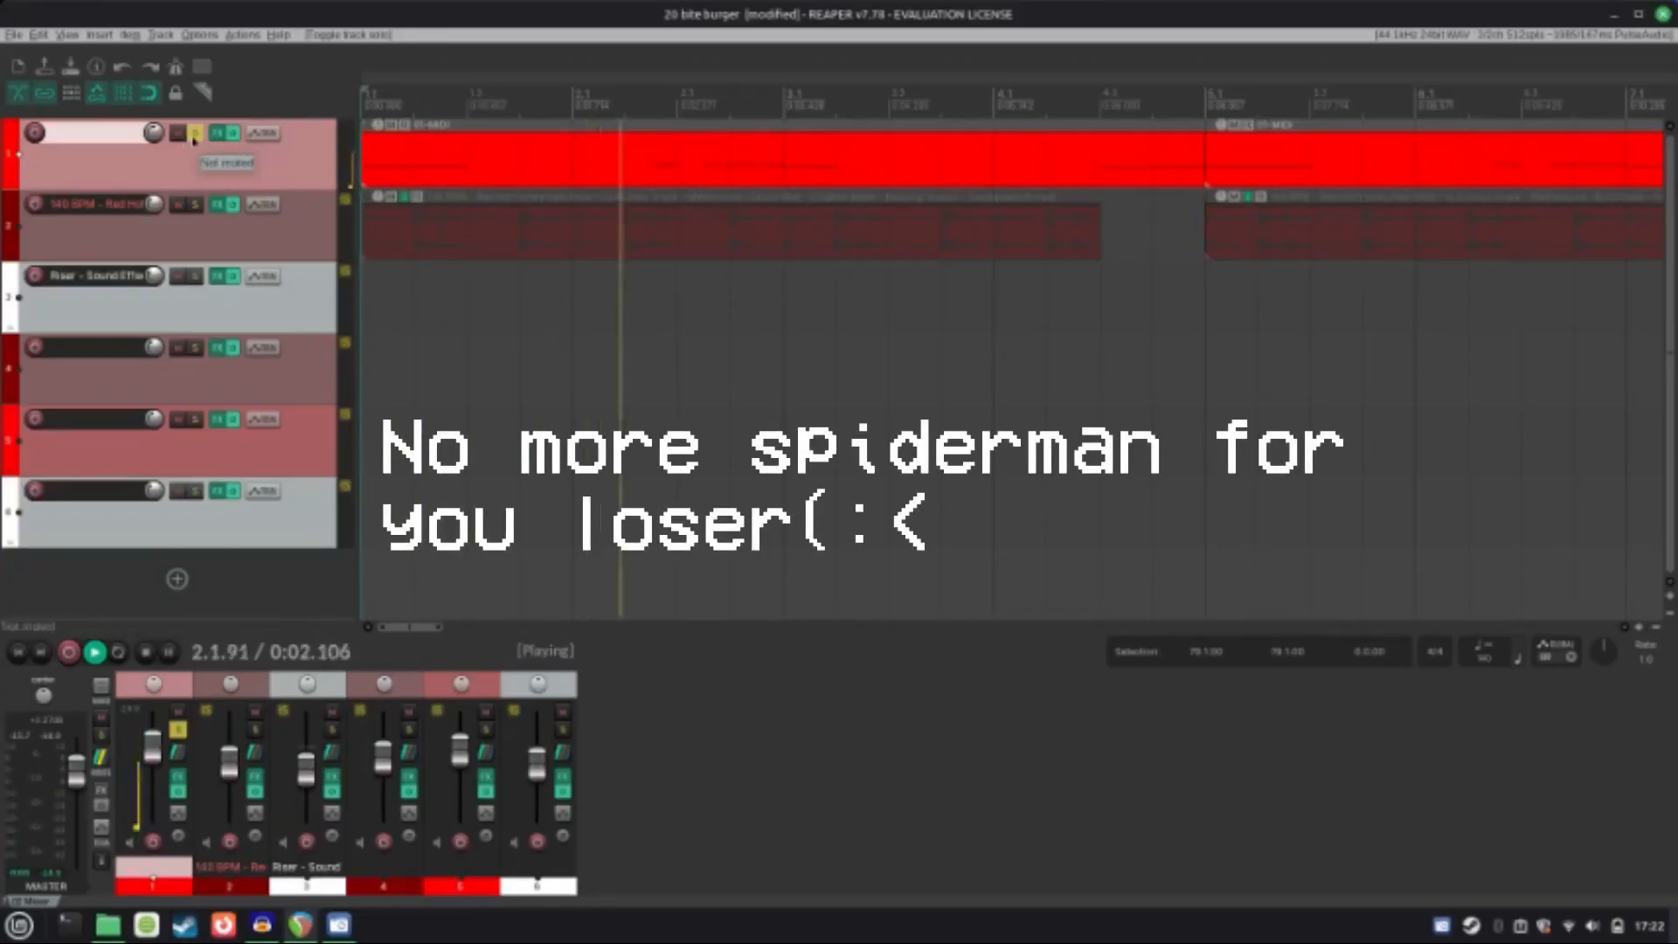
key("space")
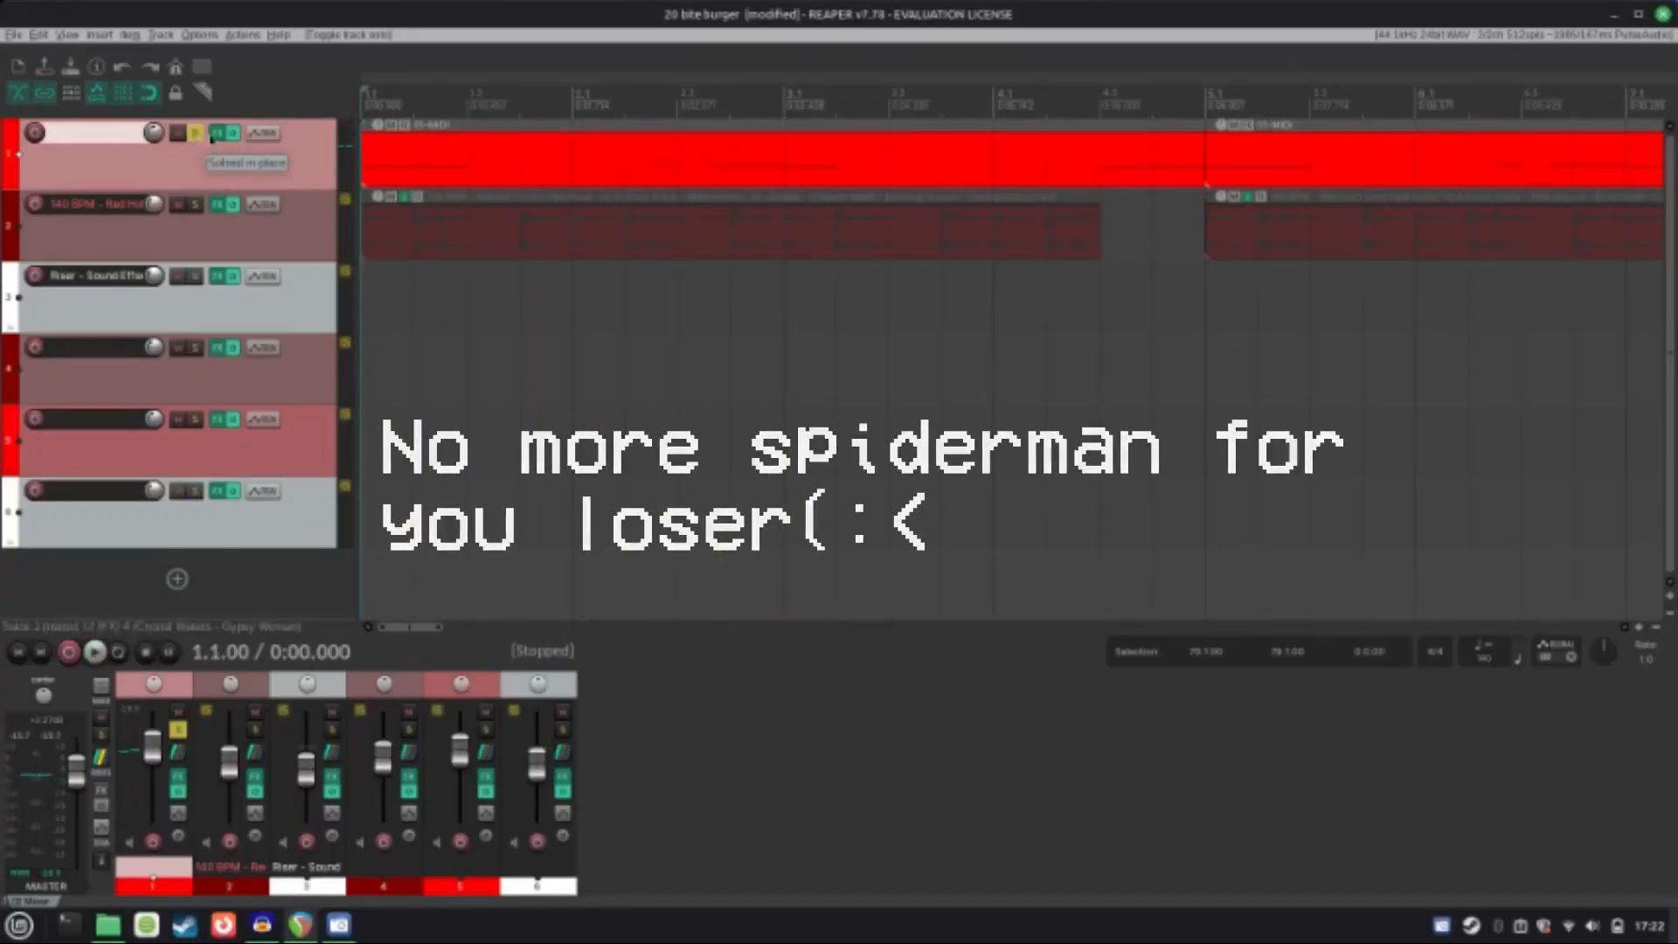
Step: Open track 1's effects and examine the Crystal Waters "Gypsy Woman" sample region in ReaSamplOmatic5000 at several zoom levels
left_click(215, 134)
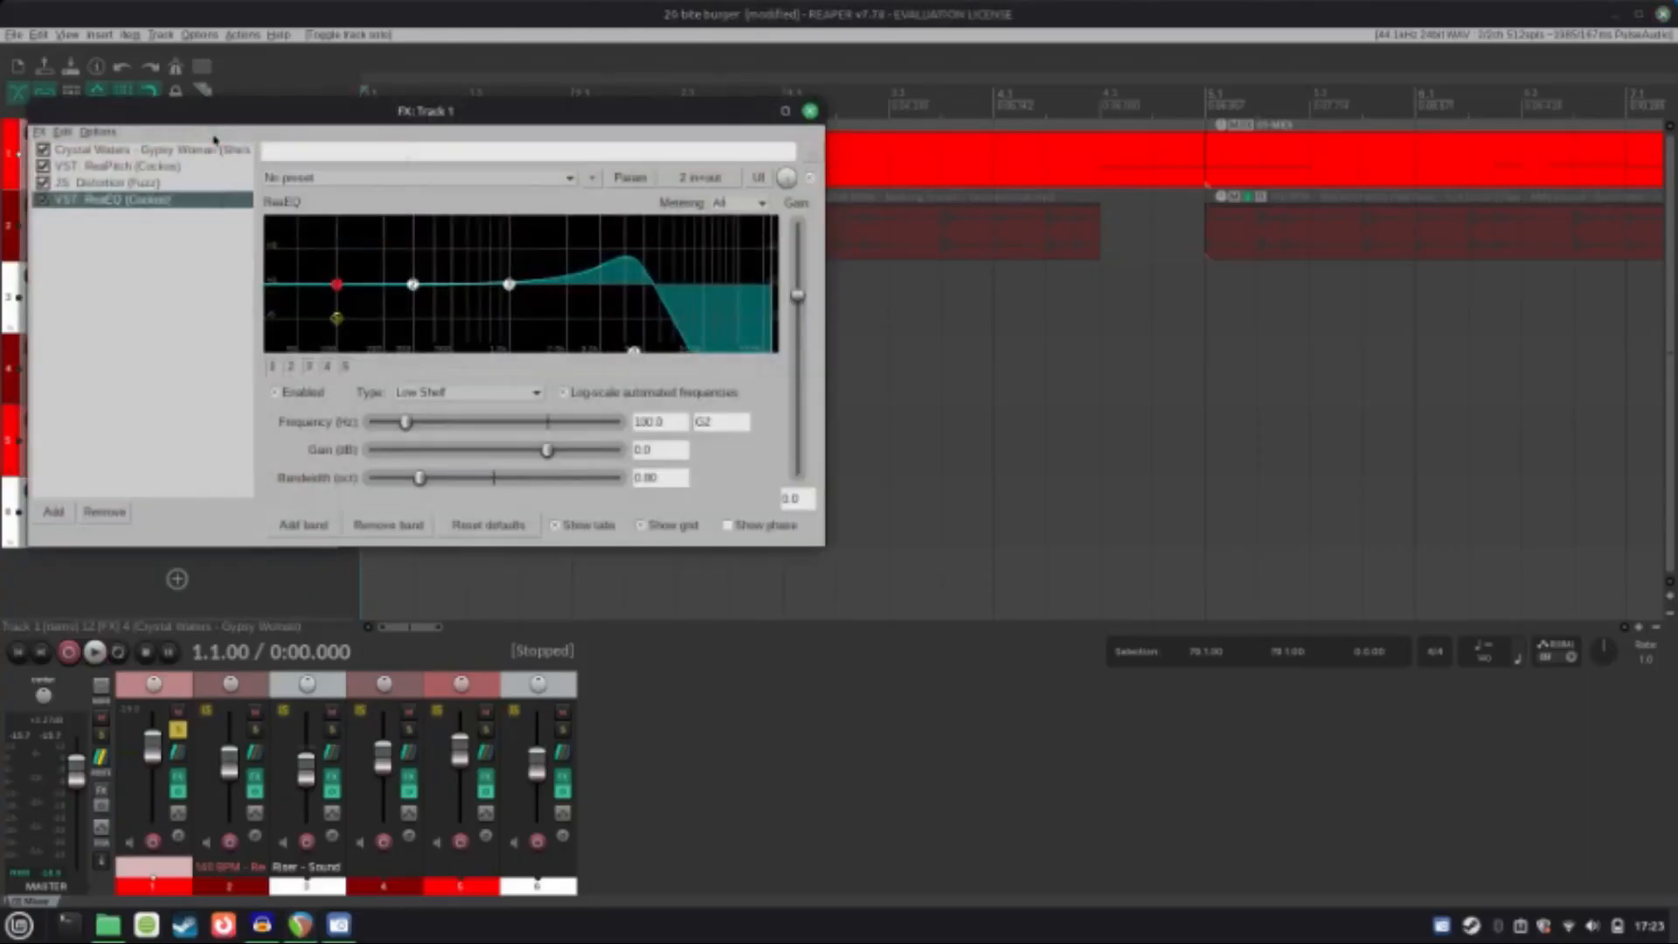
left_click(106, 152)
scroll(500, 263, "down", 8)
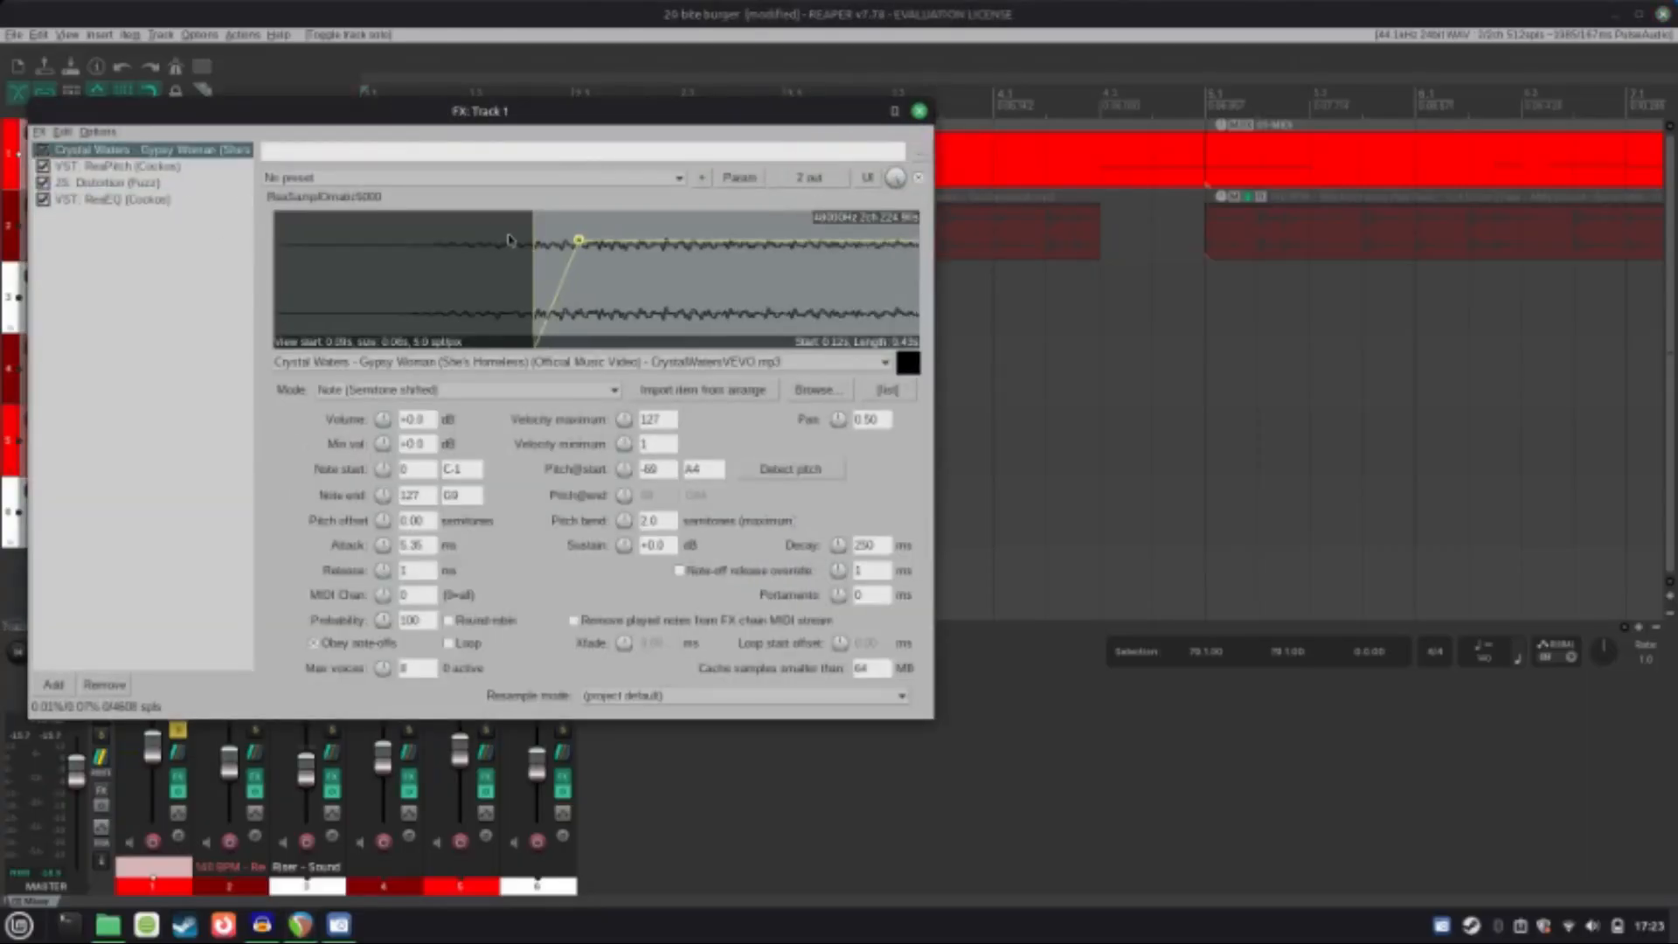
scroll(503, 241, "down", 10)
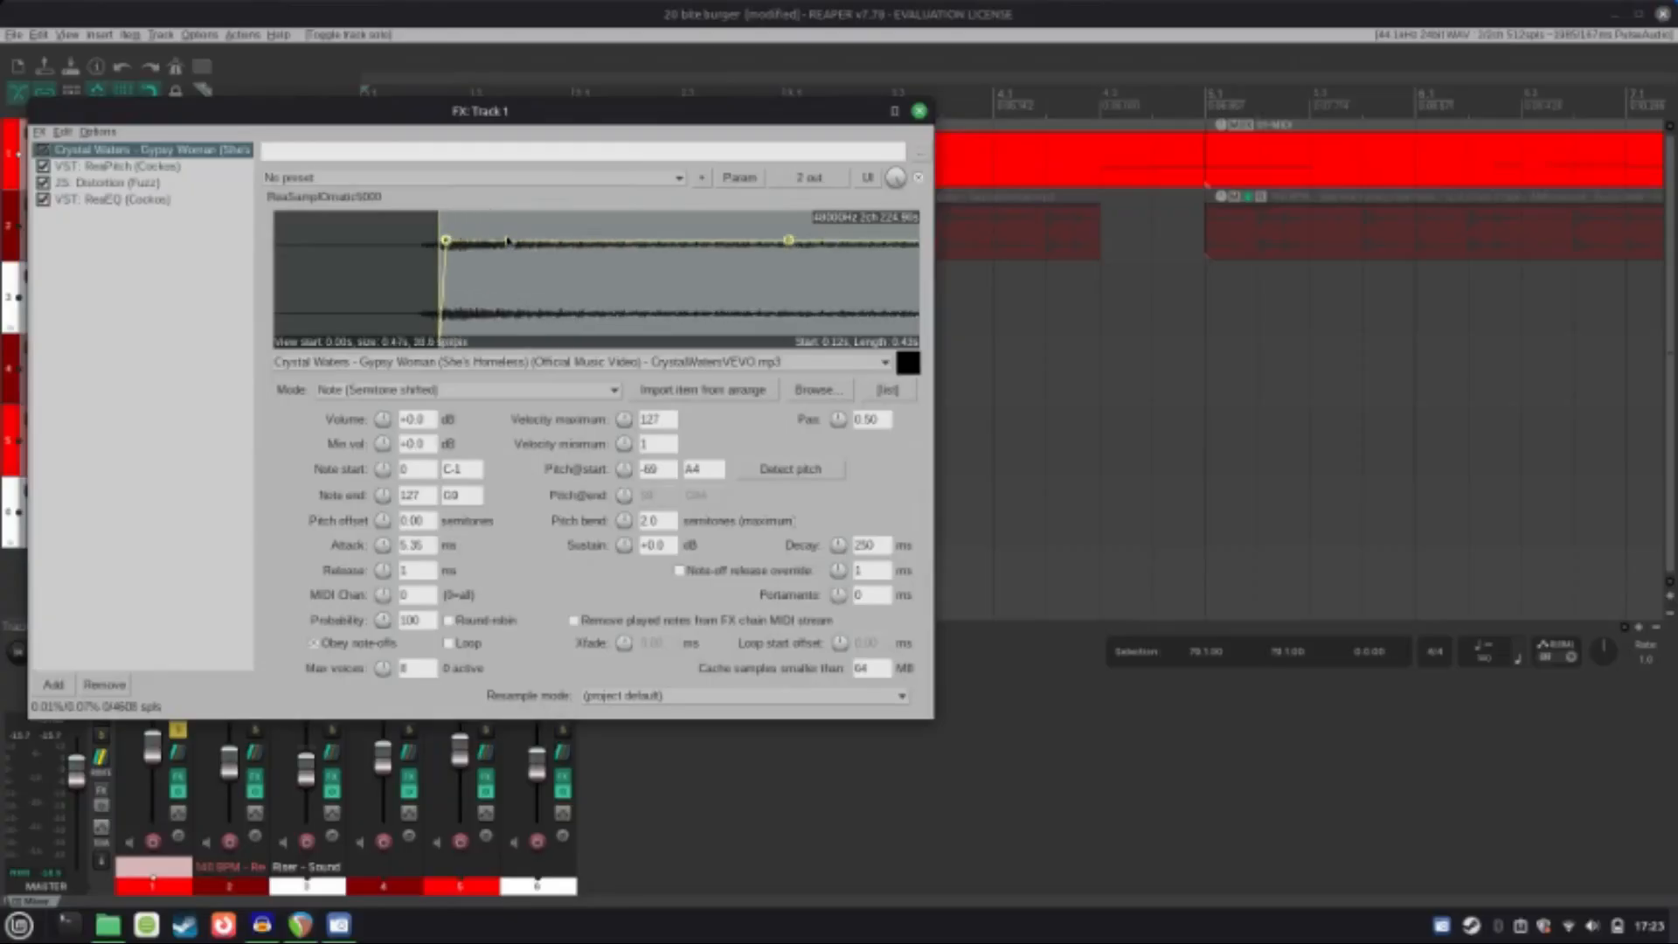
scroll(508, 241, "down", 3)
scroll(454, 273, "up", 4)
left_click_drag(337, 300, 939, 287)
scroll(478, 285, "up", 4)
scroll(382, 292, "up", 8)
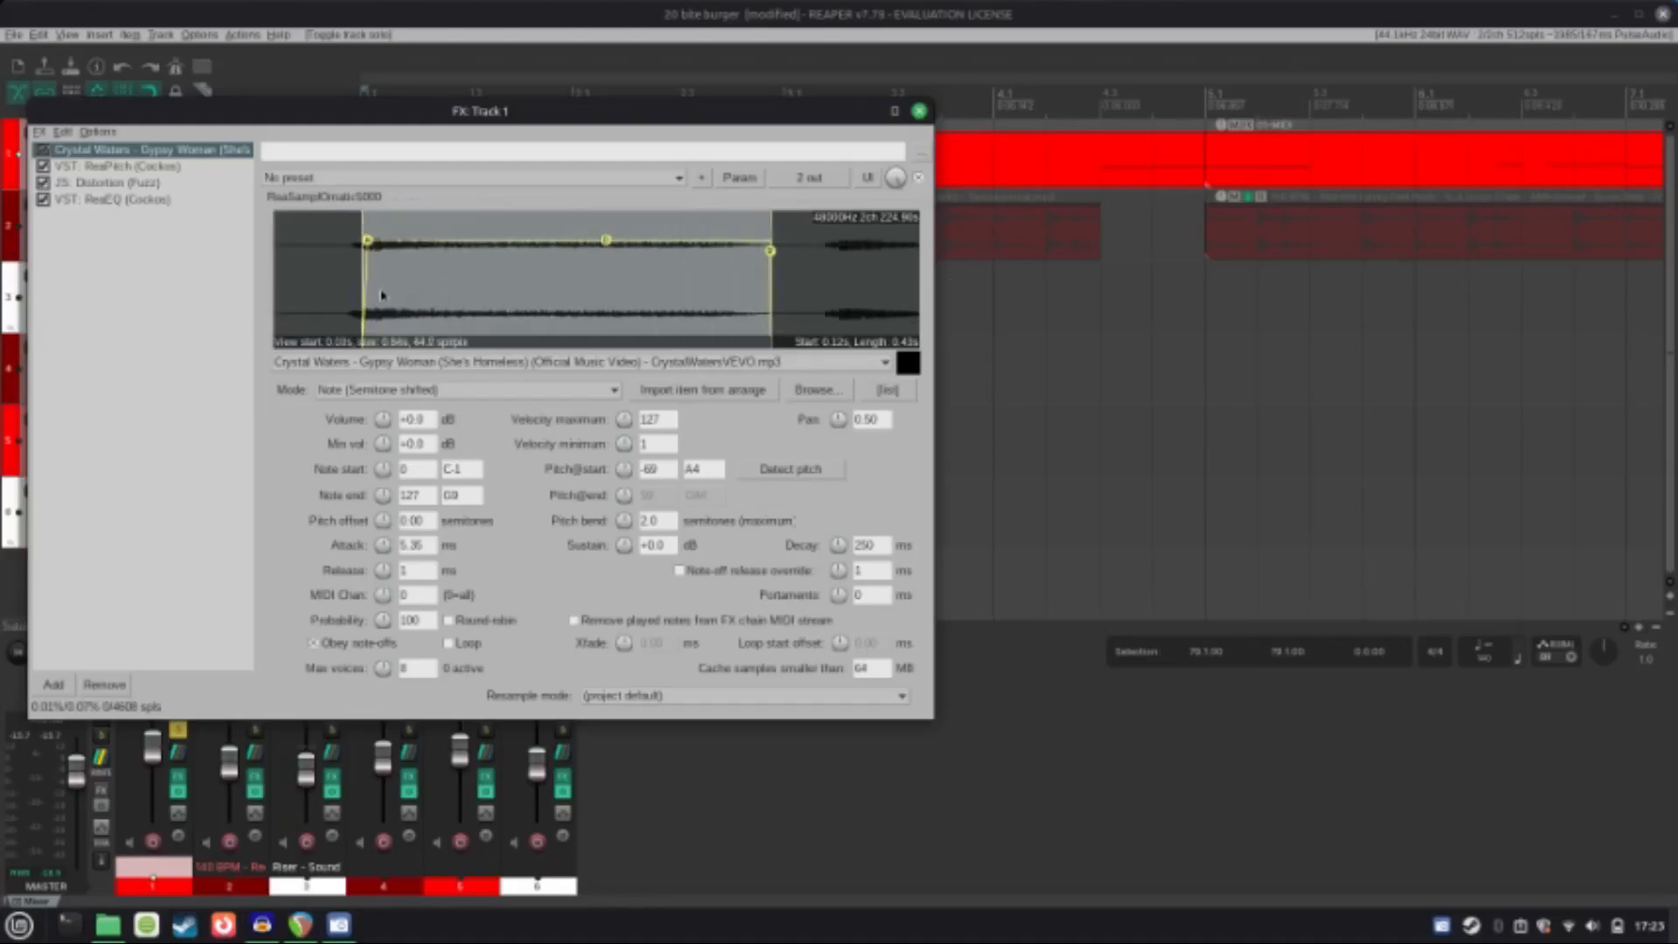
left_click_drag(382, 292, 714, 301)
scroll(473, 305, "up", 2)
scroll(498, 290, "up", 2)
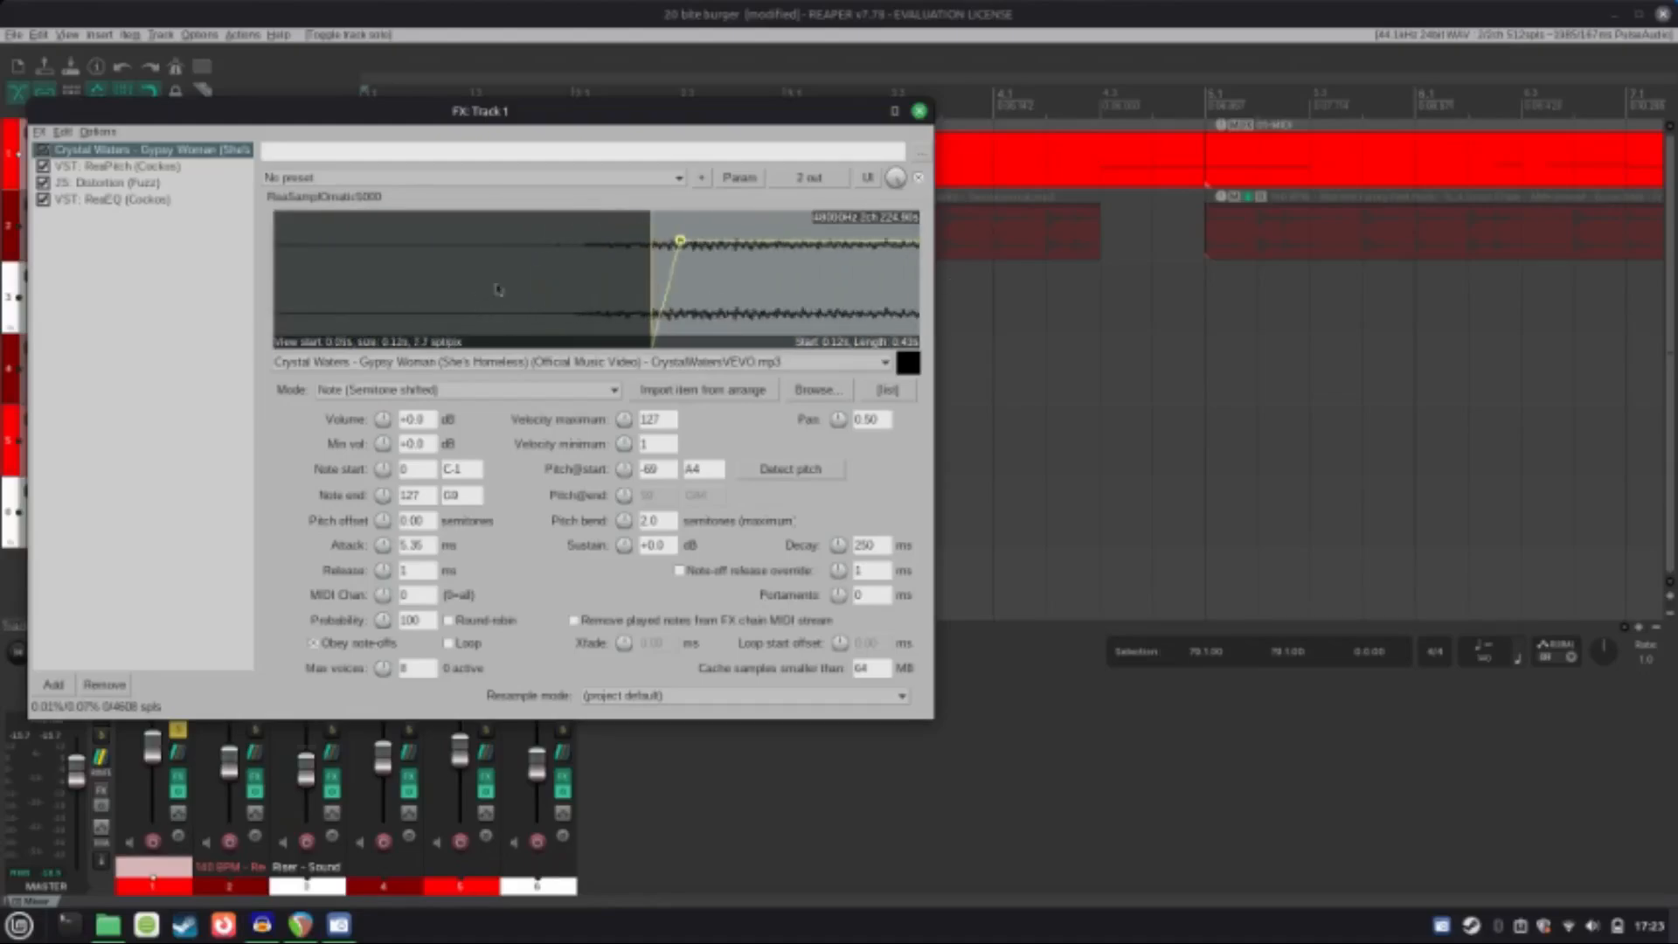
scroll(647, 296, "down", 7)
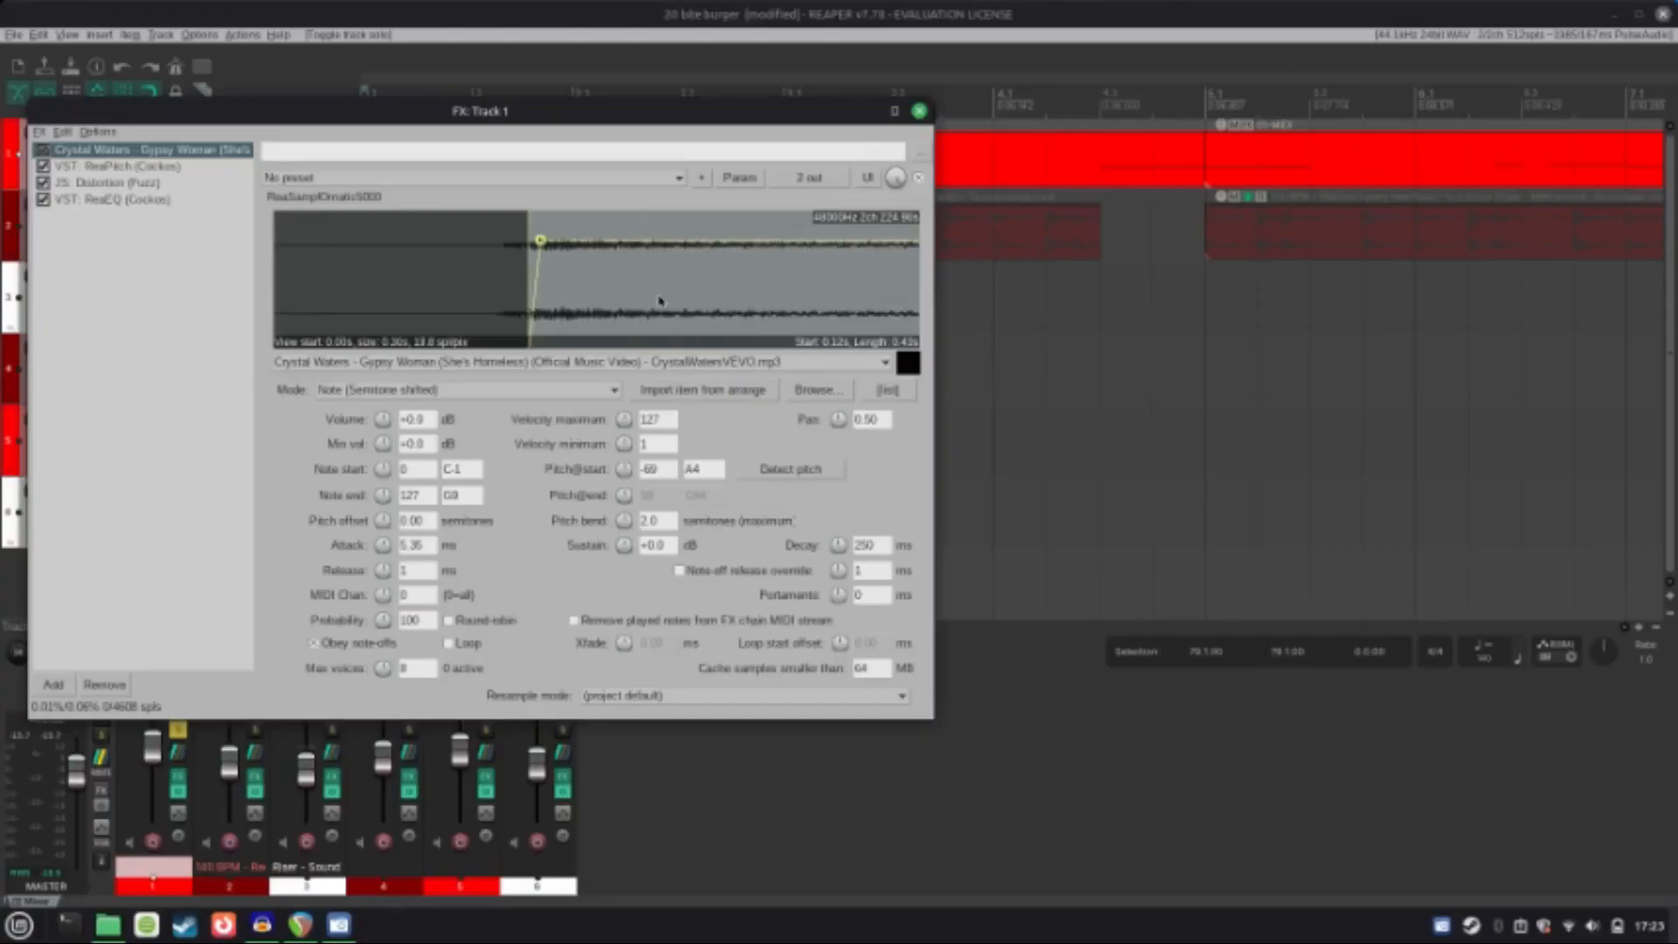
mouse_move(663, 301)
left_mouse_down()
mouse_move(587, 306)
mouse_move(652, 299)
mouse_move(674, 270)
left_mouse_up()
scroll(587, 307, "up", 2)
scroll(588, 255, "down", 1)
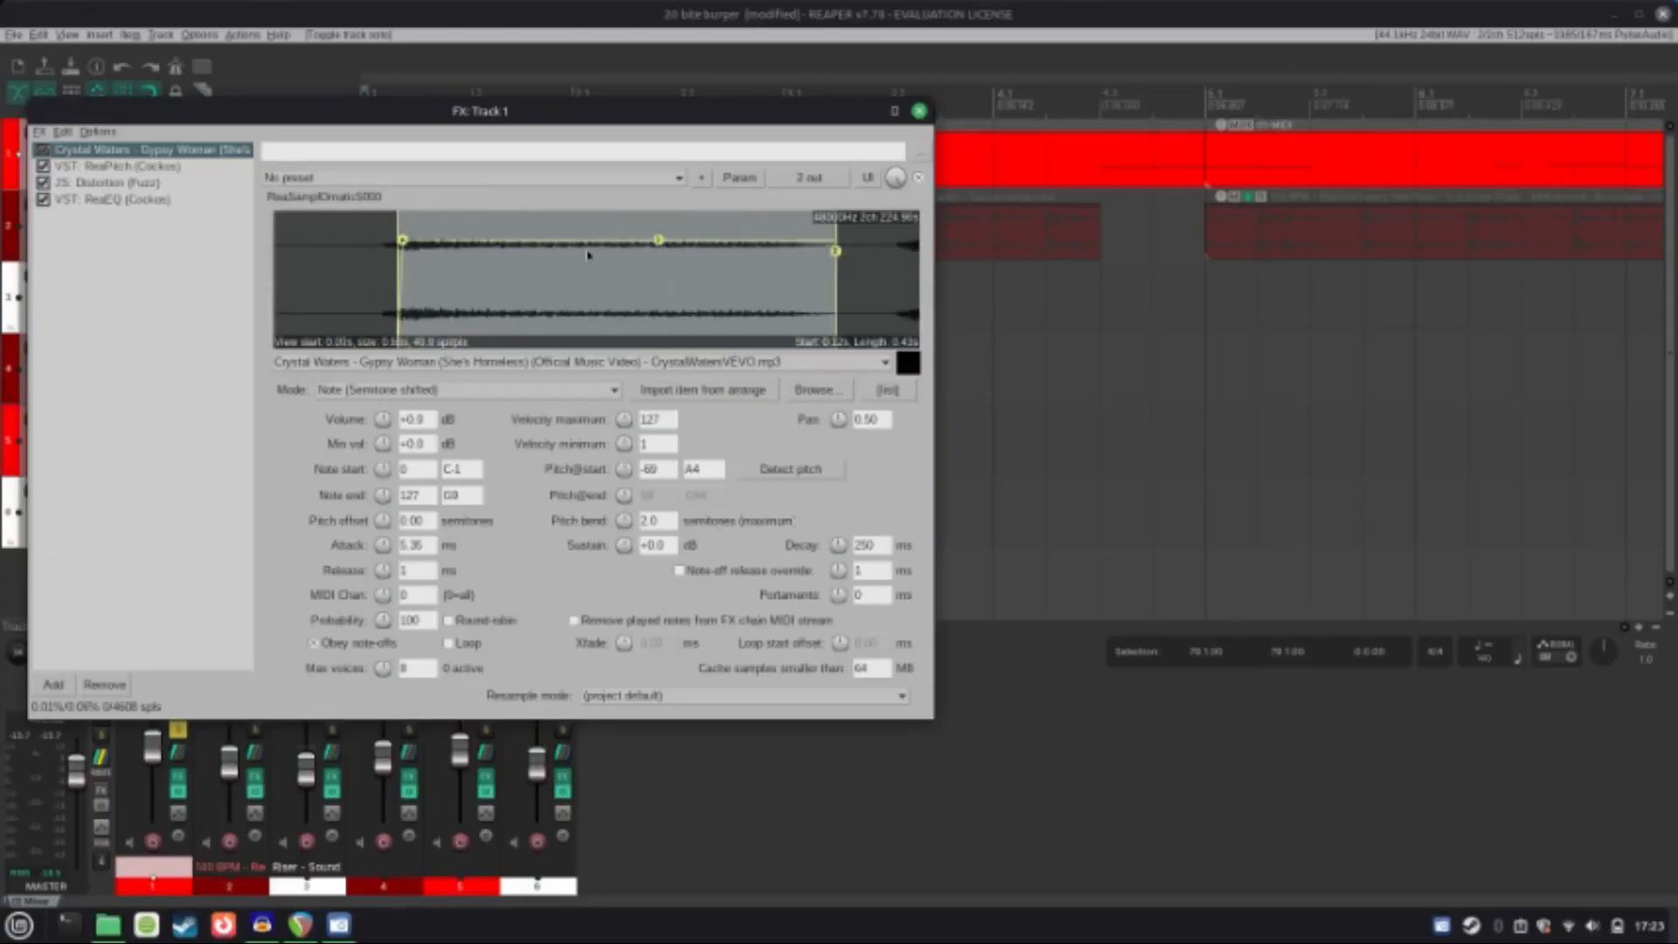
Step: Review the ReaPitch, Distortion (Fuzz) and ReaEQ settings in track 1's effects chain
left_click(94, 167)
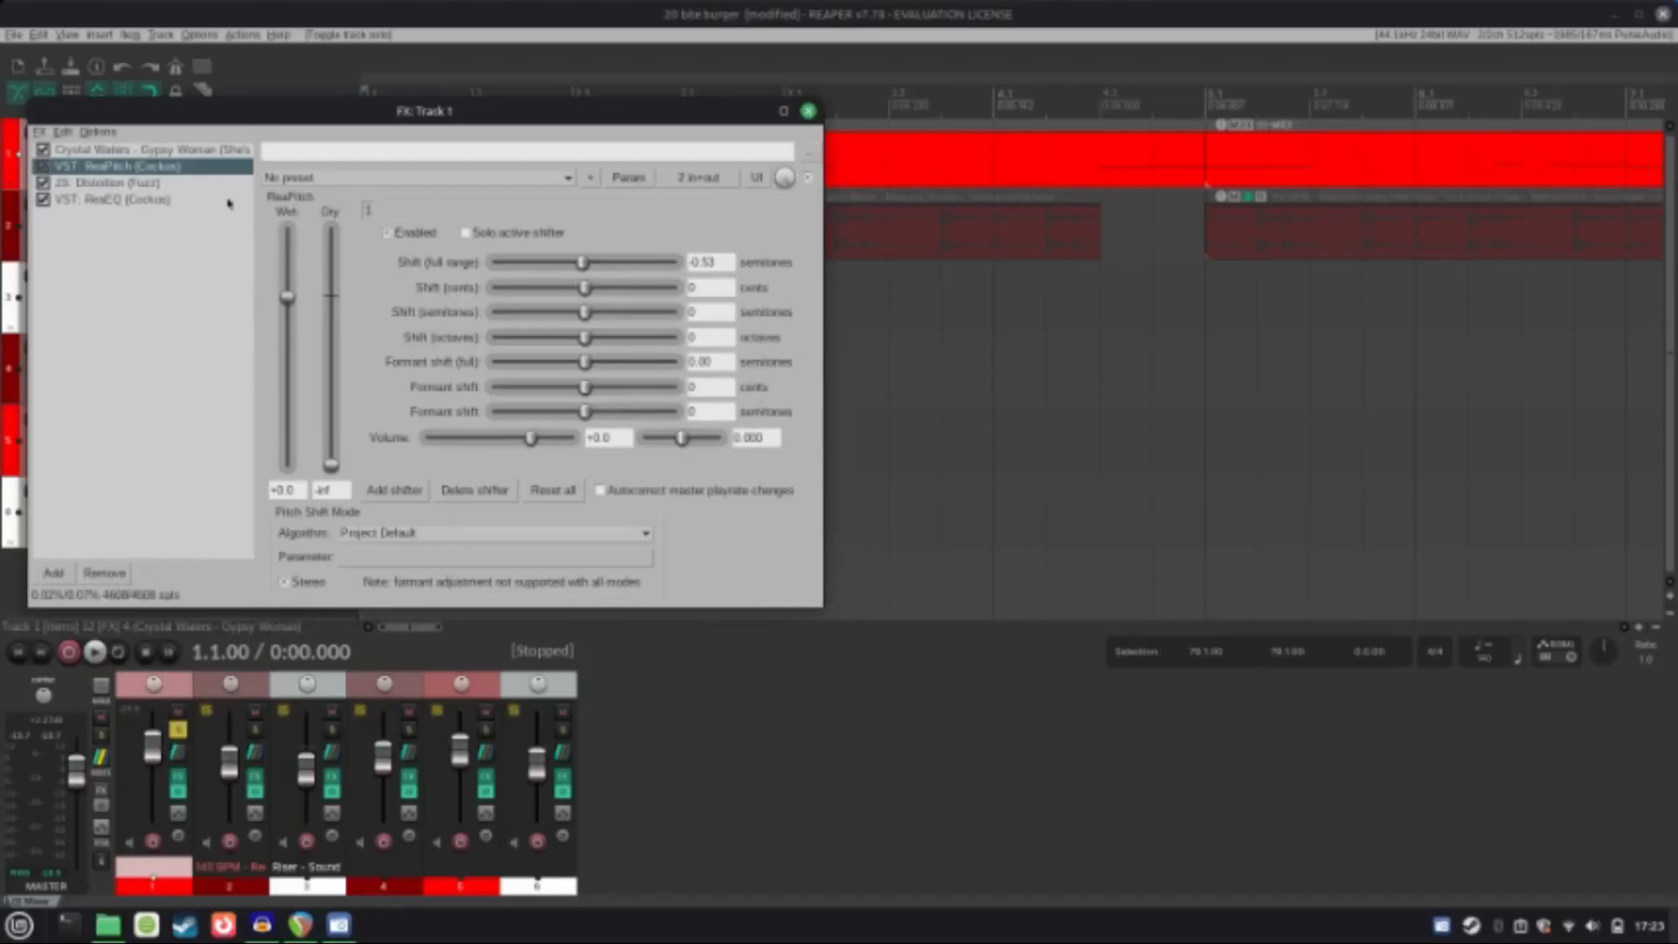
left_click(90, 183)
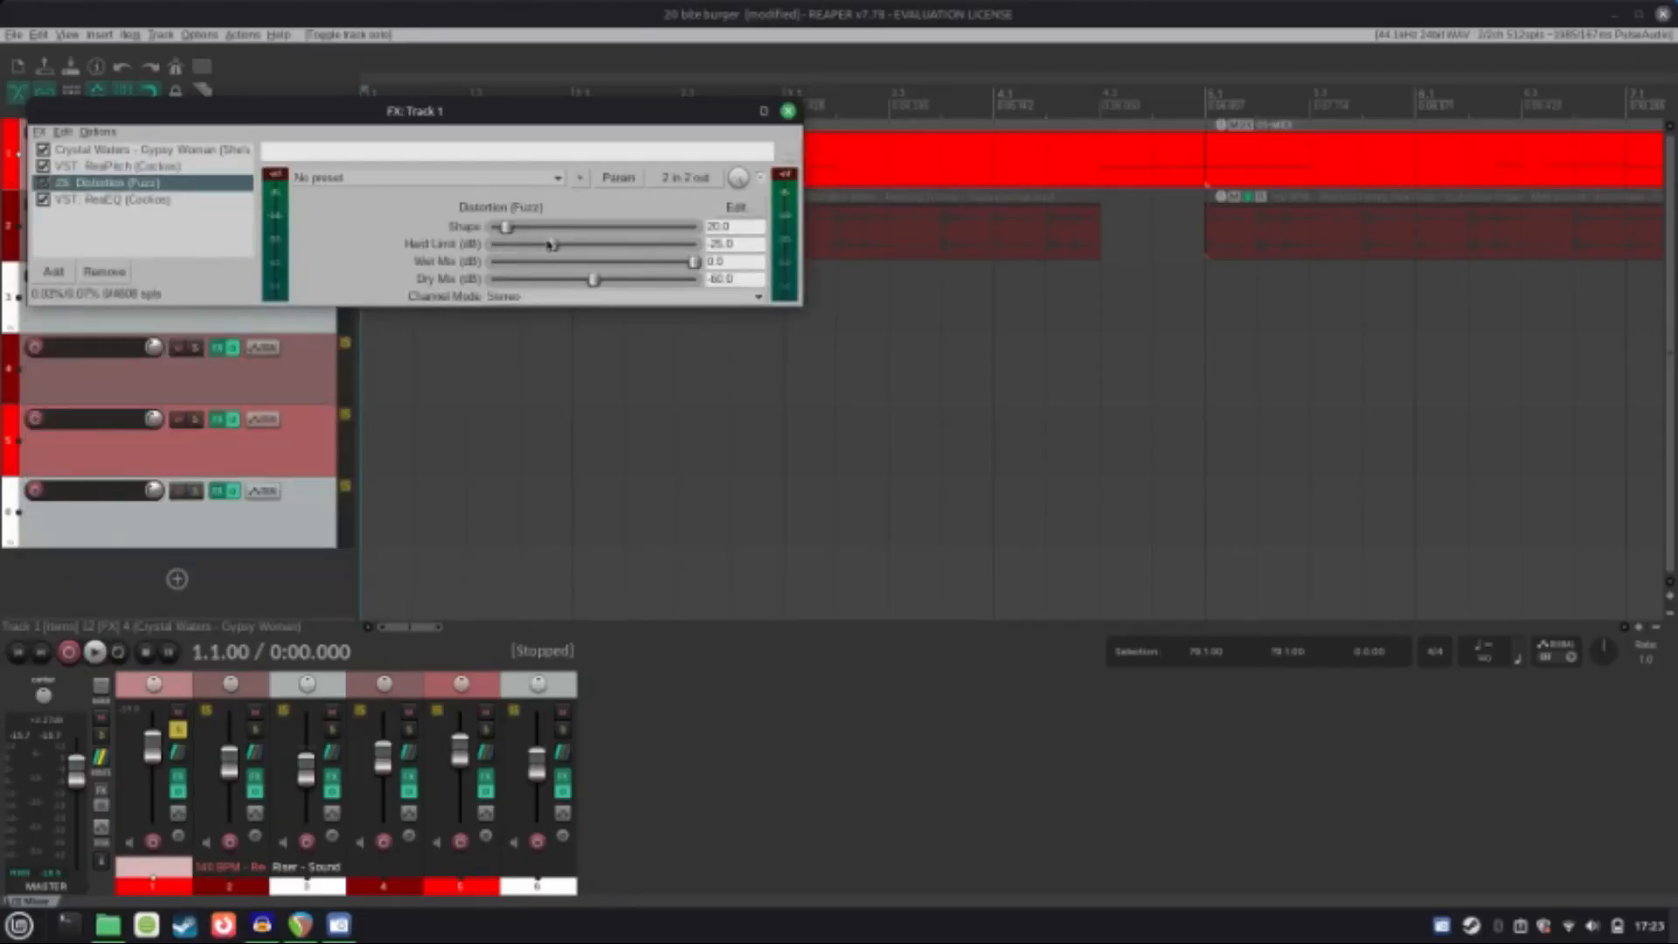
left_click(93, 201)
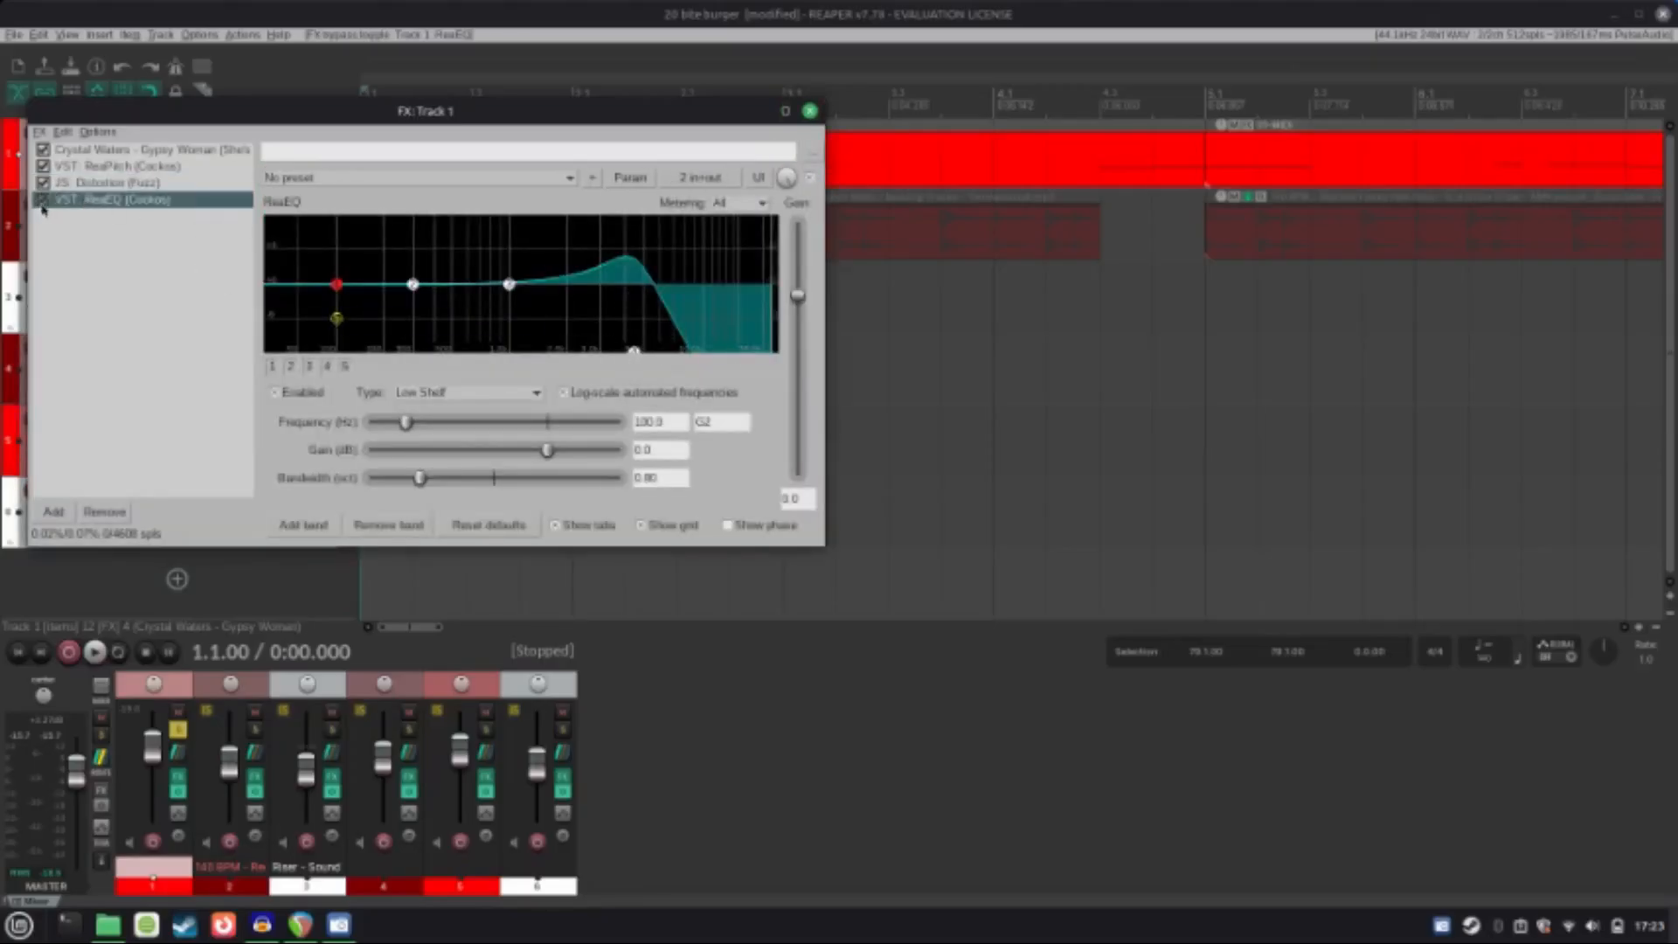
Step: Audition track 1 with ReaEQ showing, close its effects chain and remove the track's solo
key("space")
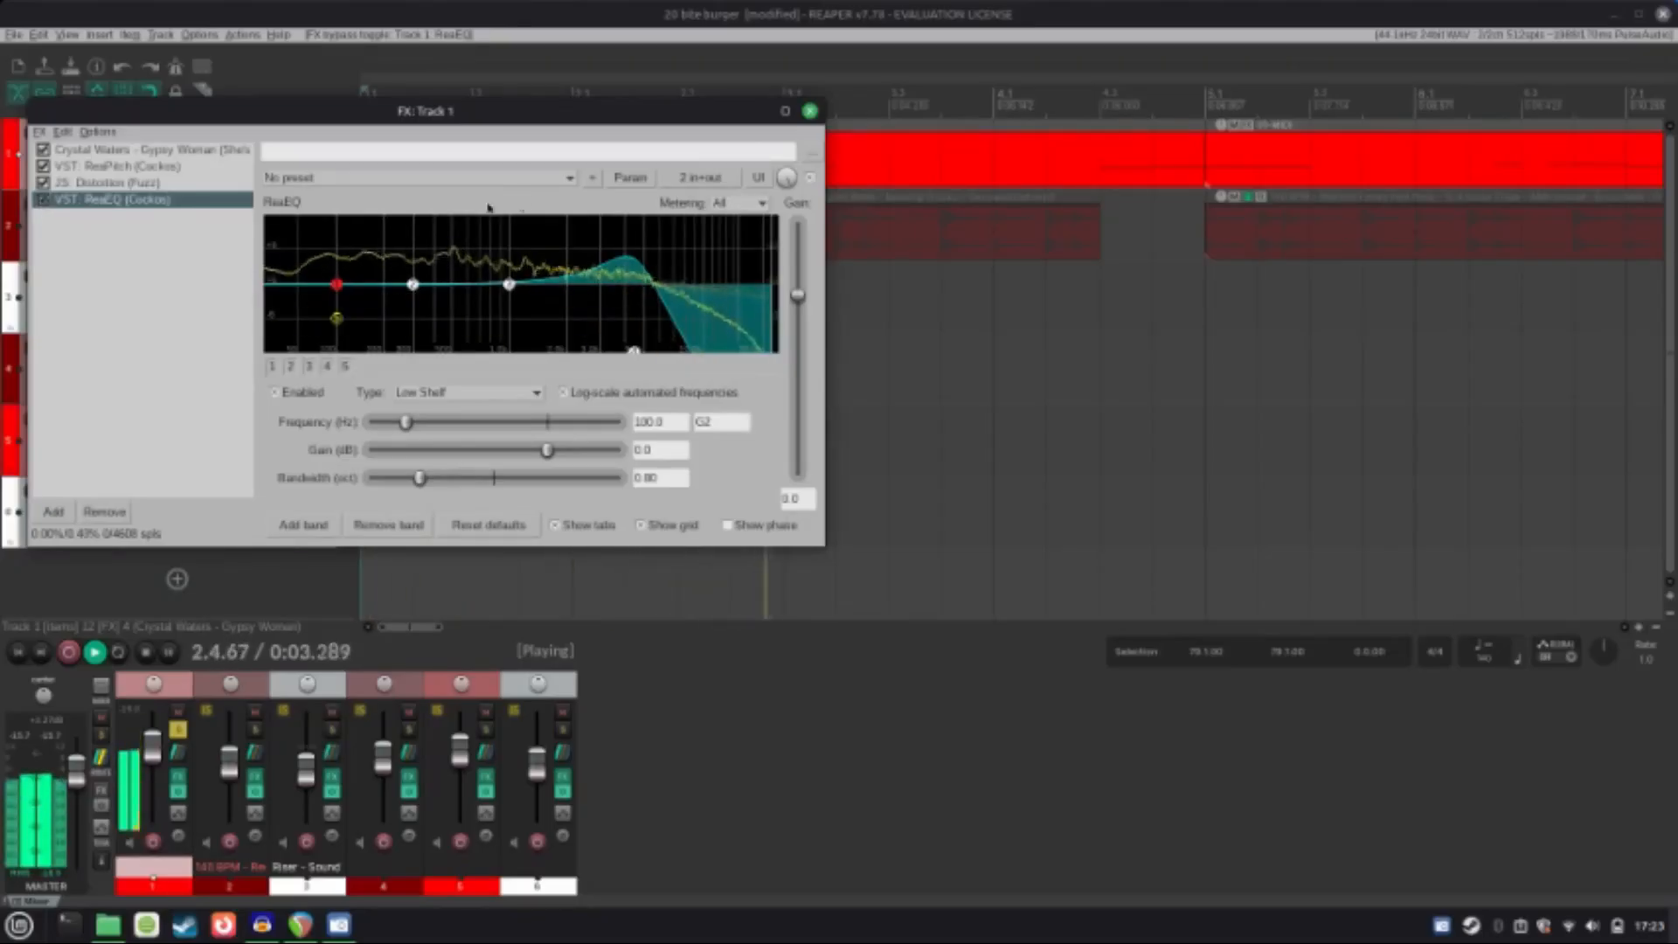
key("space")
left_click(810, 111)
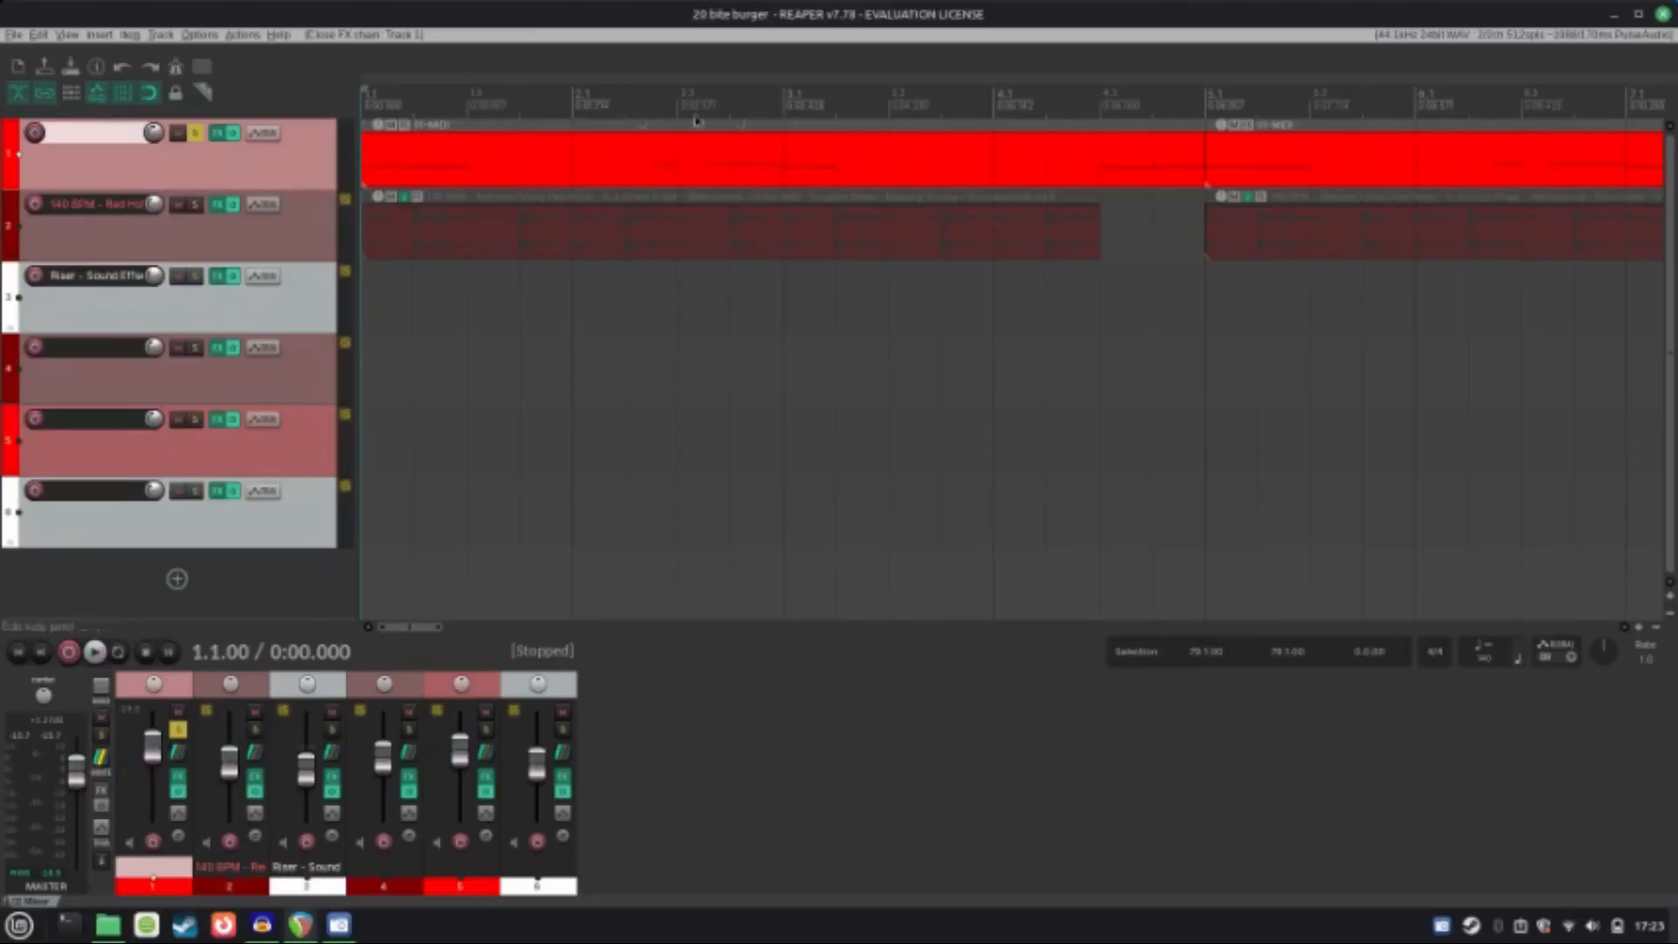
left_click(192, 132)
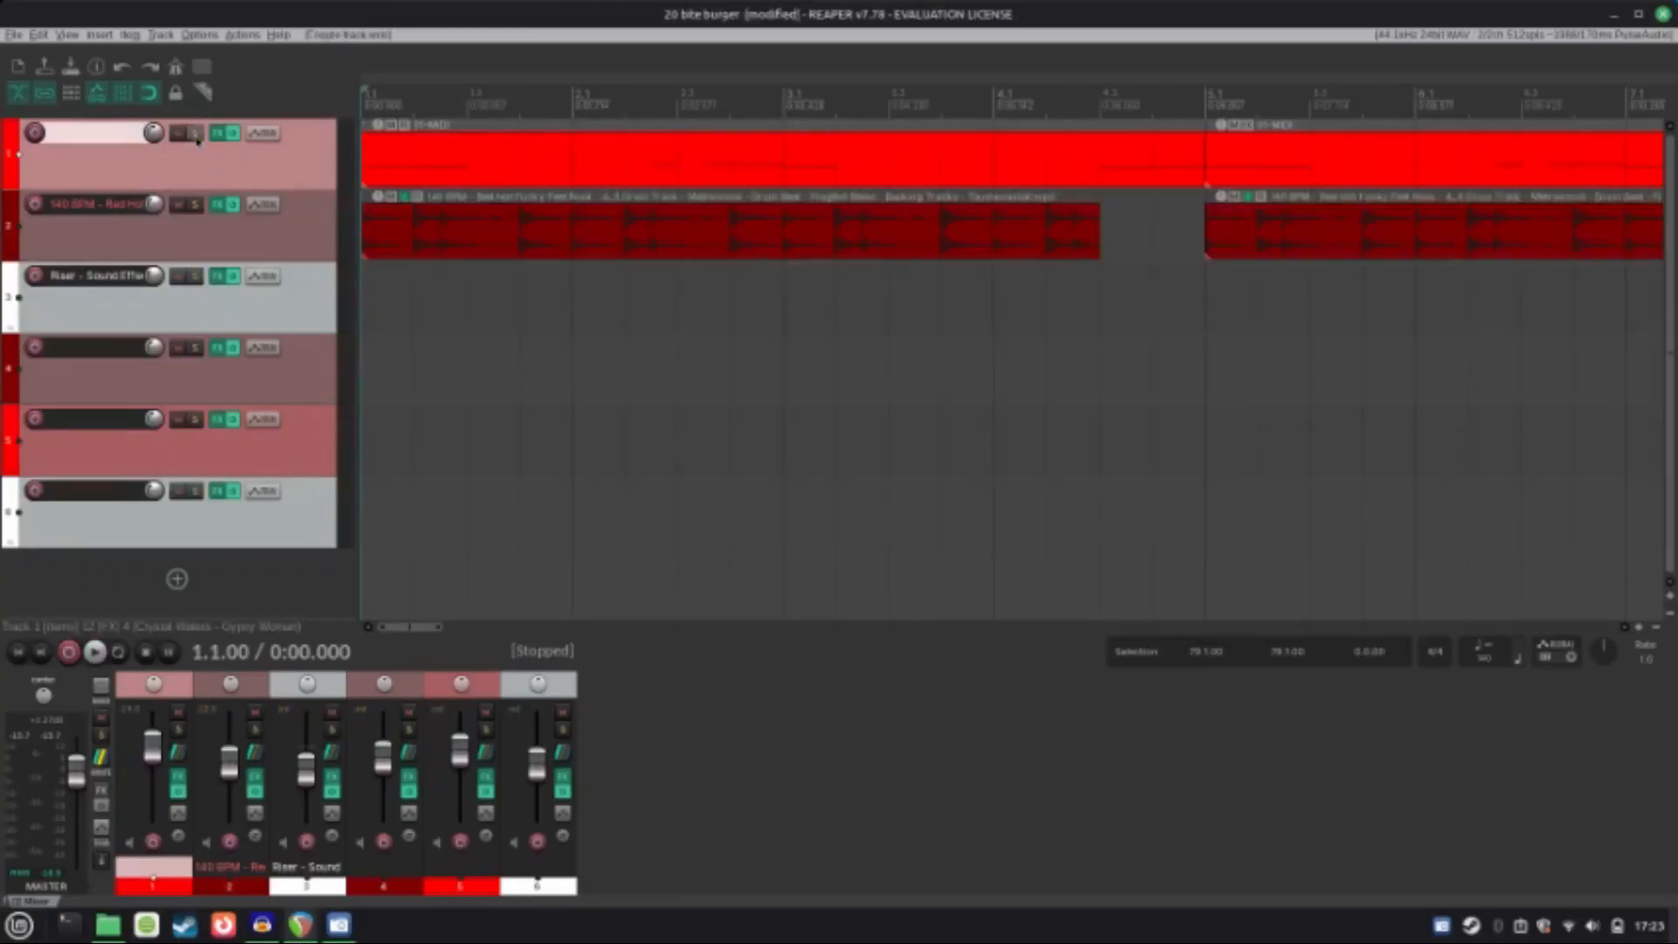
Step: Solo the 140 BPM drum track 2 and audition it from the start of the project
left_click(195, 205)
scroll(526, 233, "down", 5)
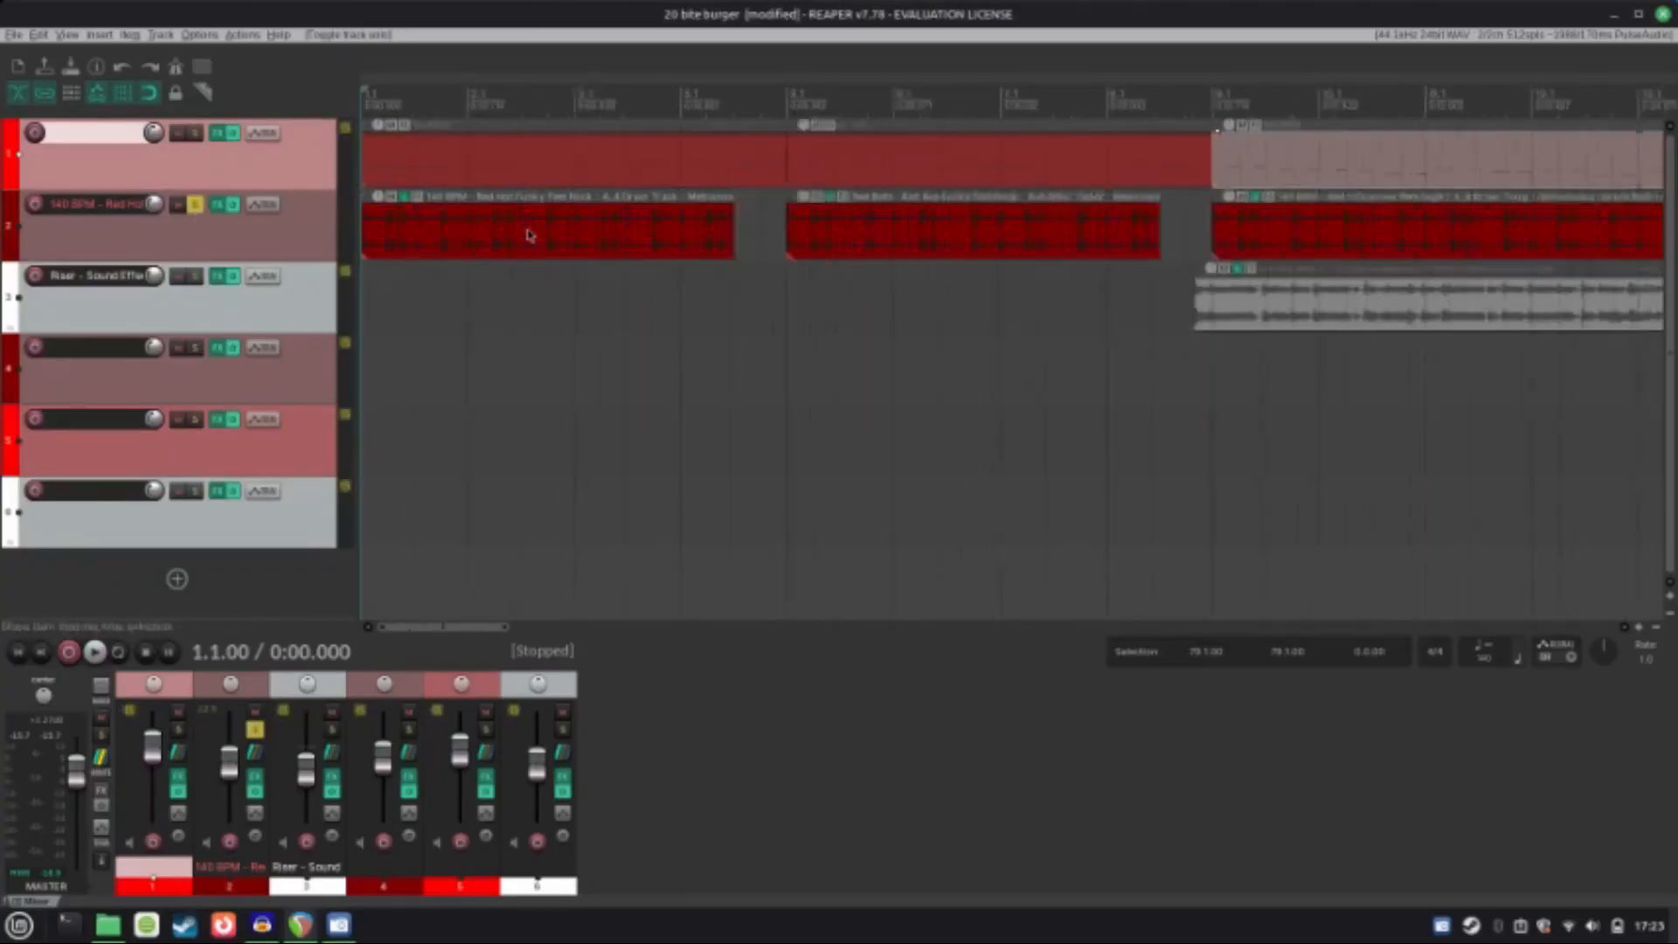
scroll(527, 234, "up", 5)
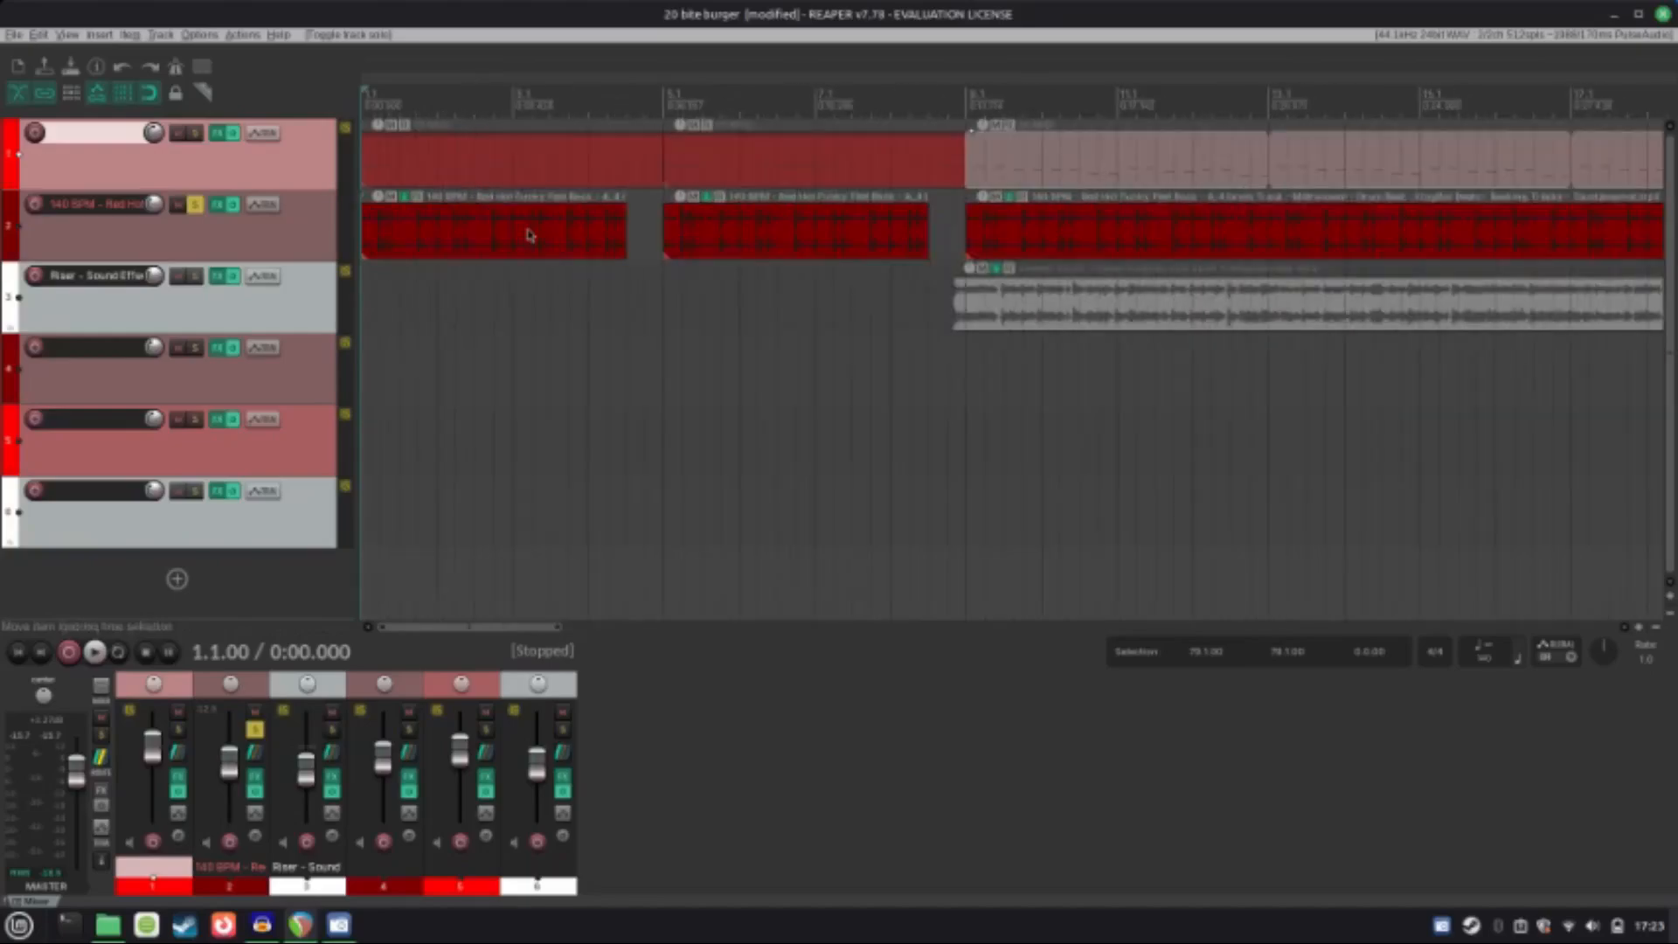
key("space")
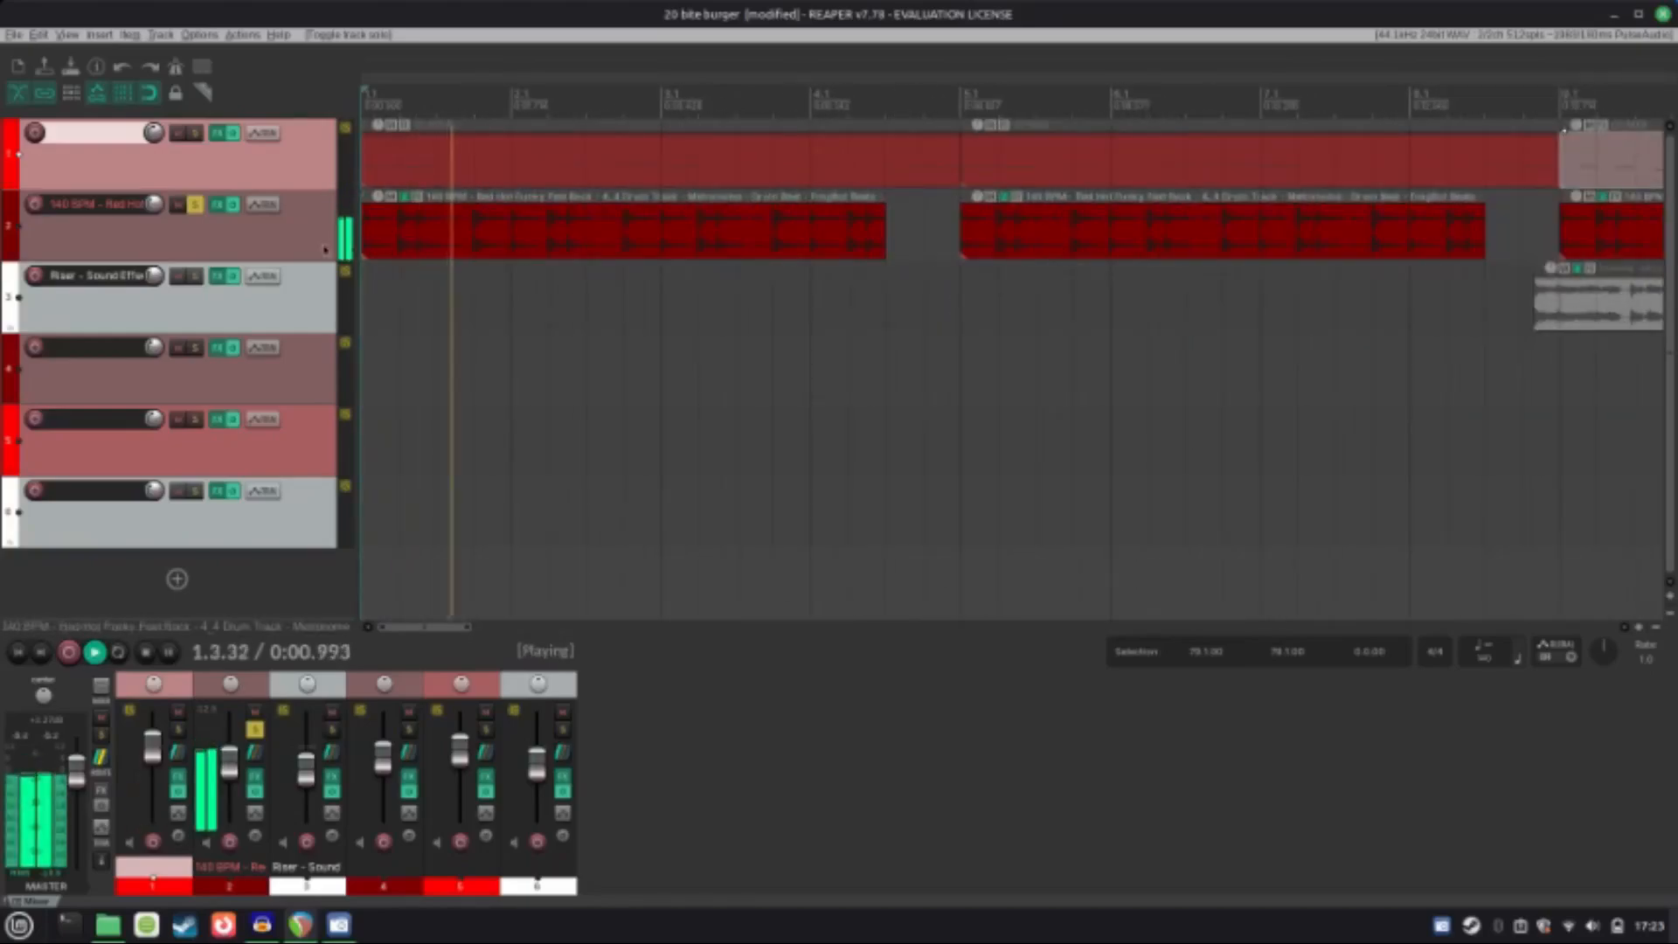
key("space")
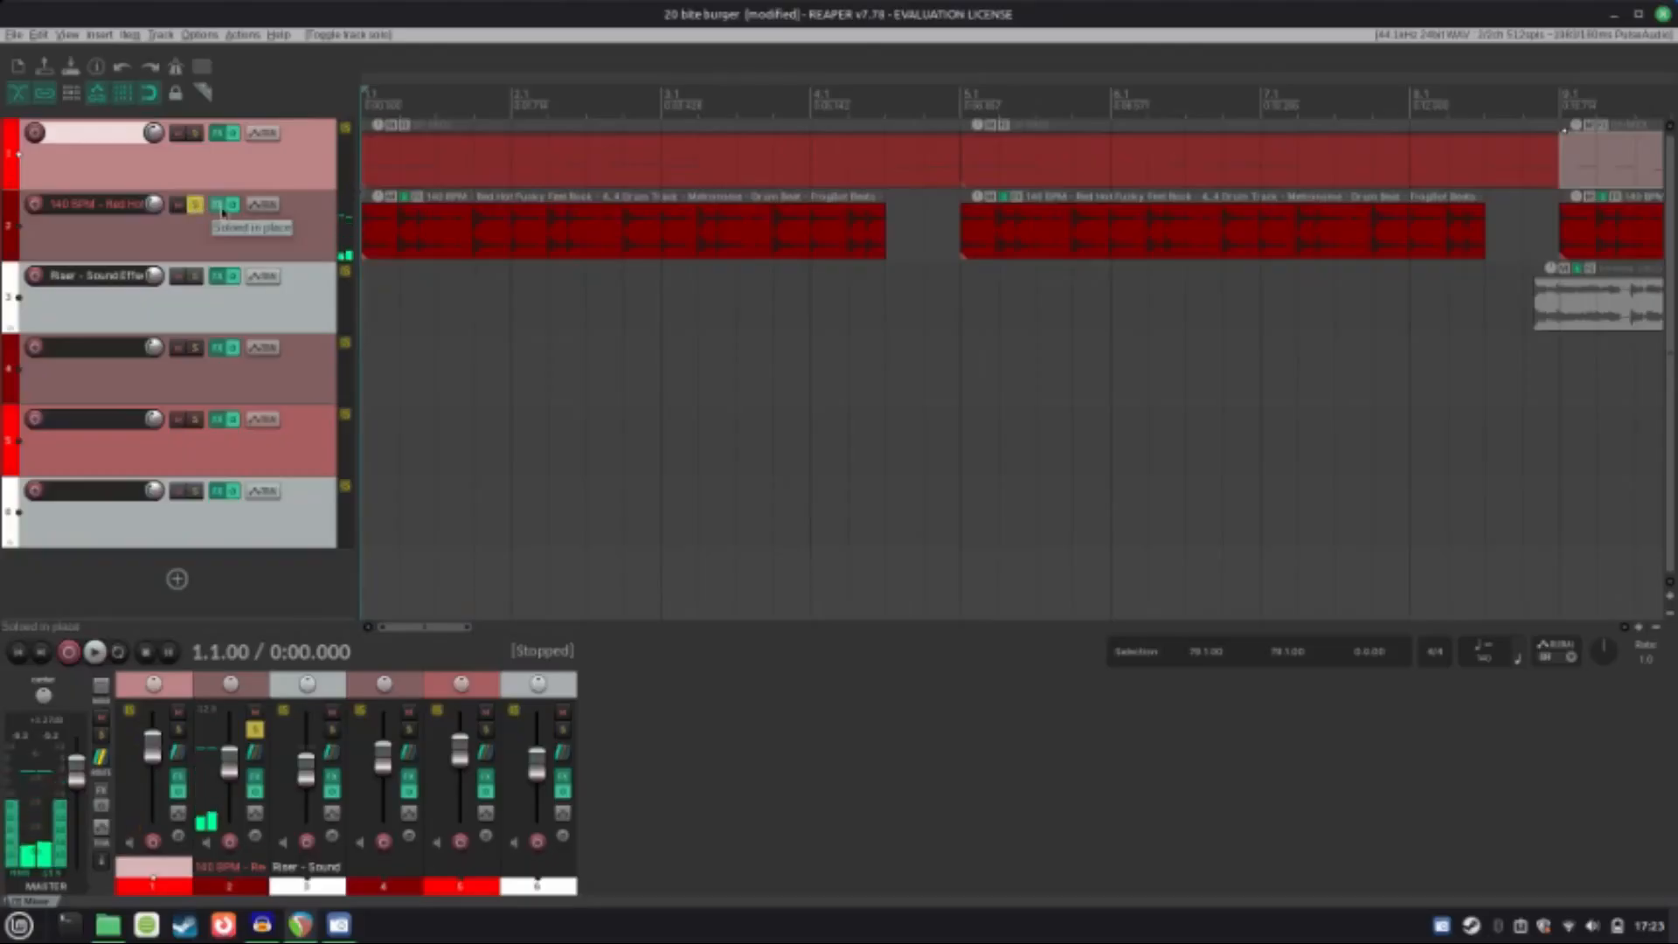
Step: Review the Distortion and ReaEQ settings on track 2, close its effects chain and save the project
left_click(216, 204)
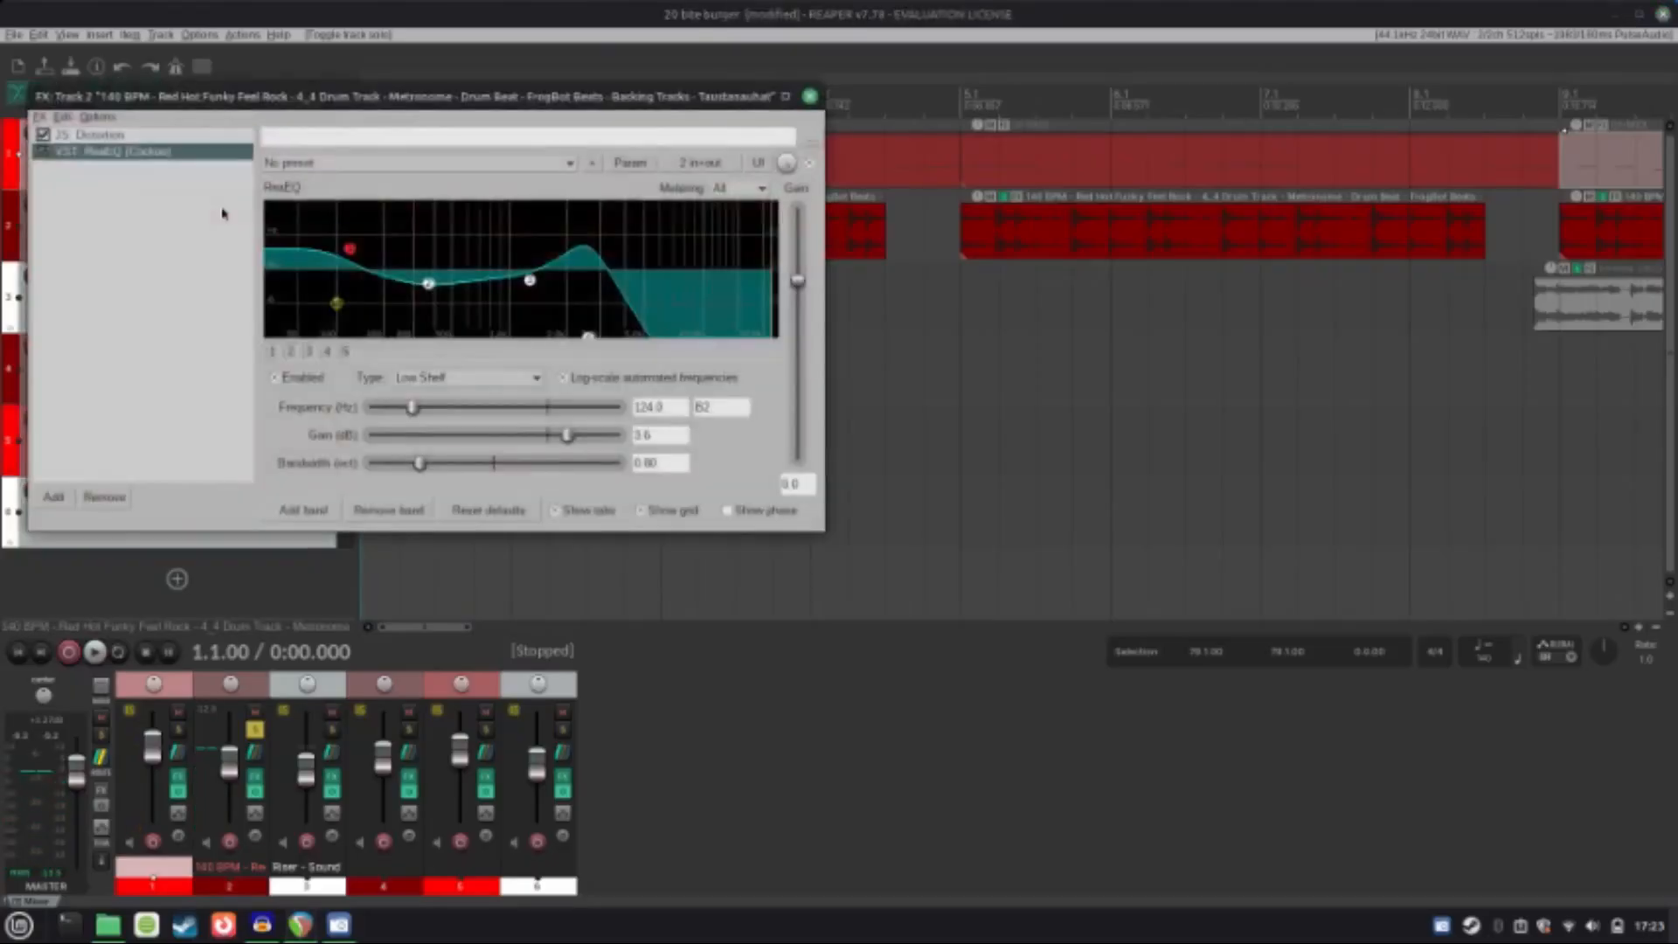
left_click(91, 138)
left_click(131, 152)
left_click(811, 100)
key("ctrl+s")
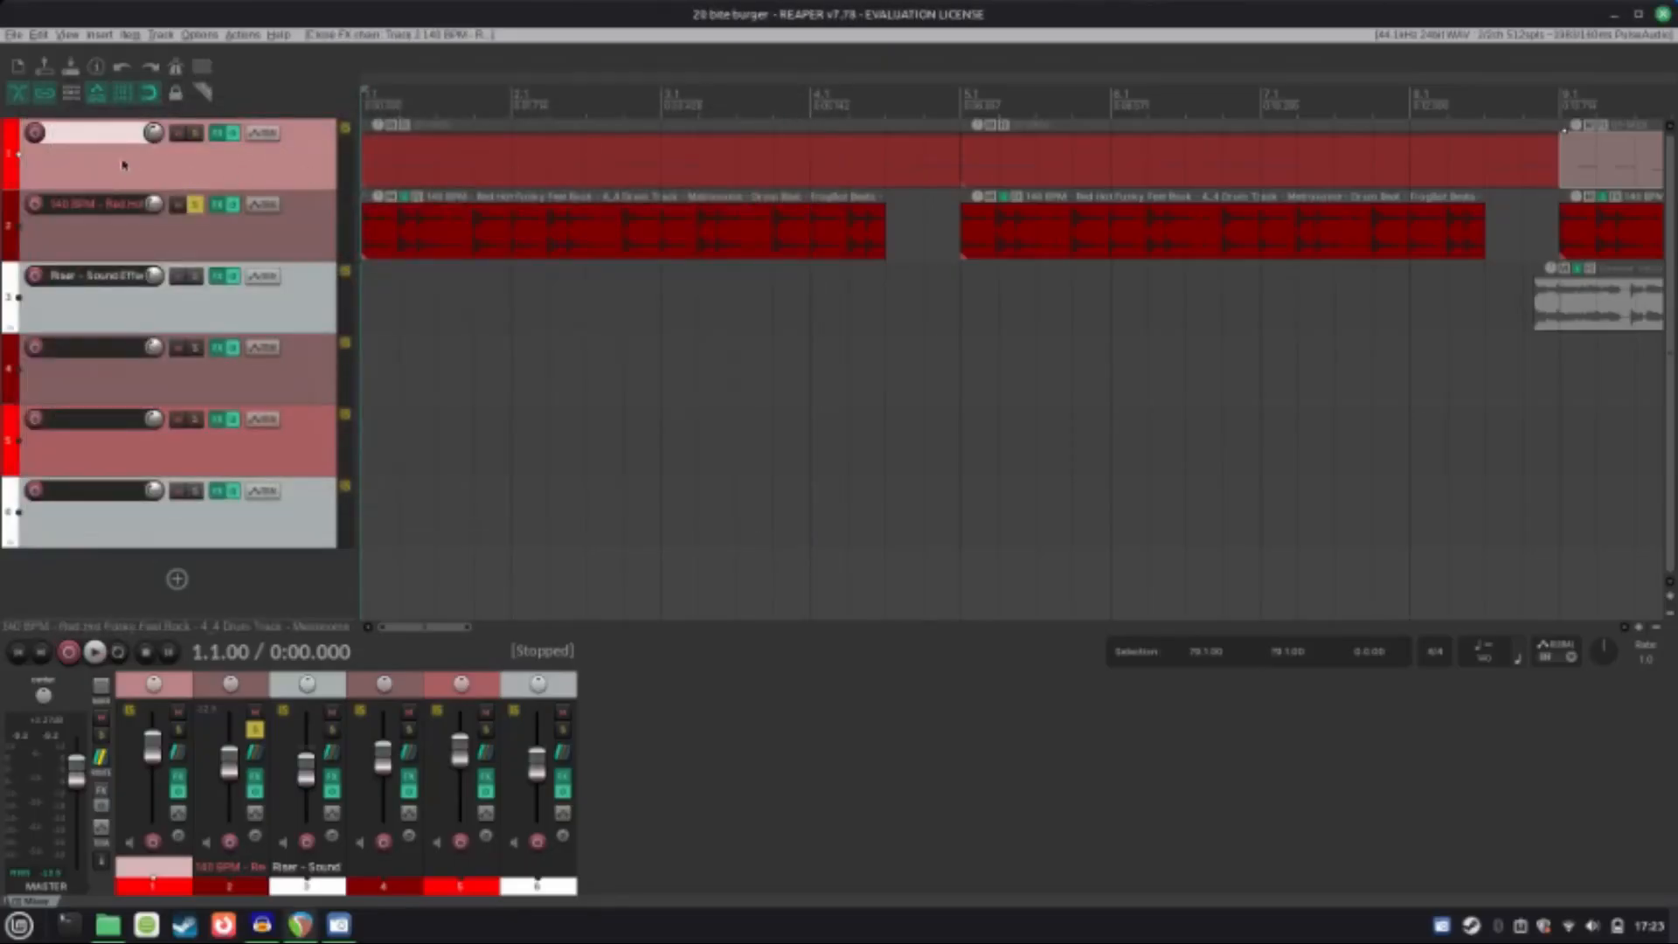
Step: Remove the solo from track 2 and play the full mix from bar 9
left_click(194, 204)
scroll(612, 339, "down", 5)
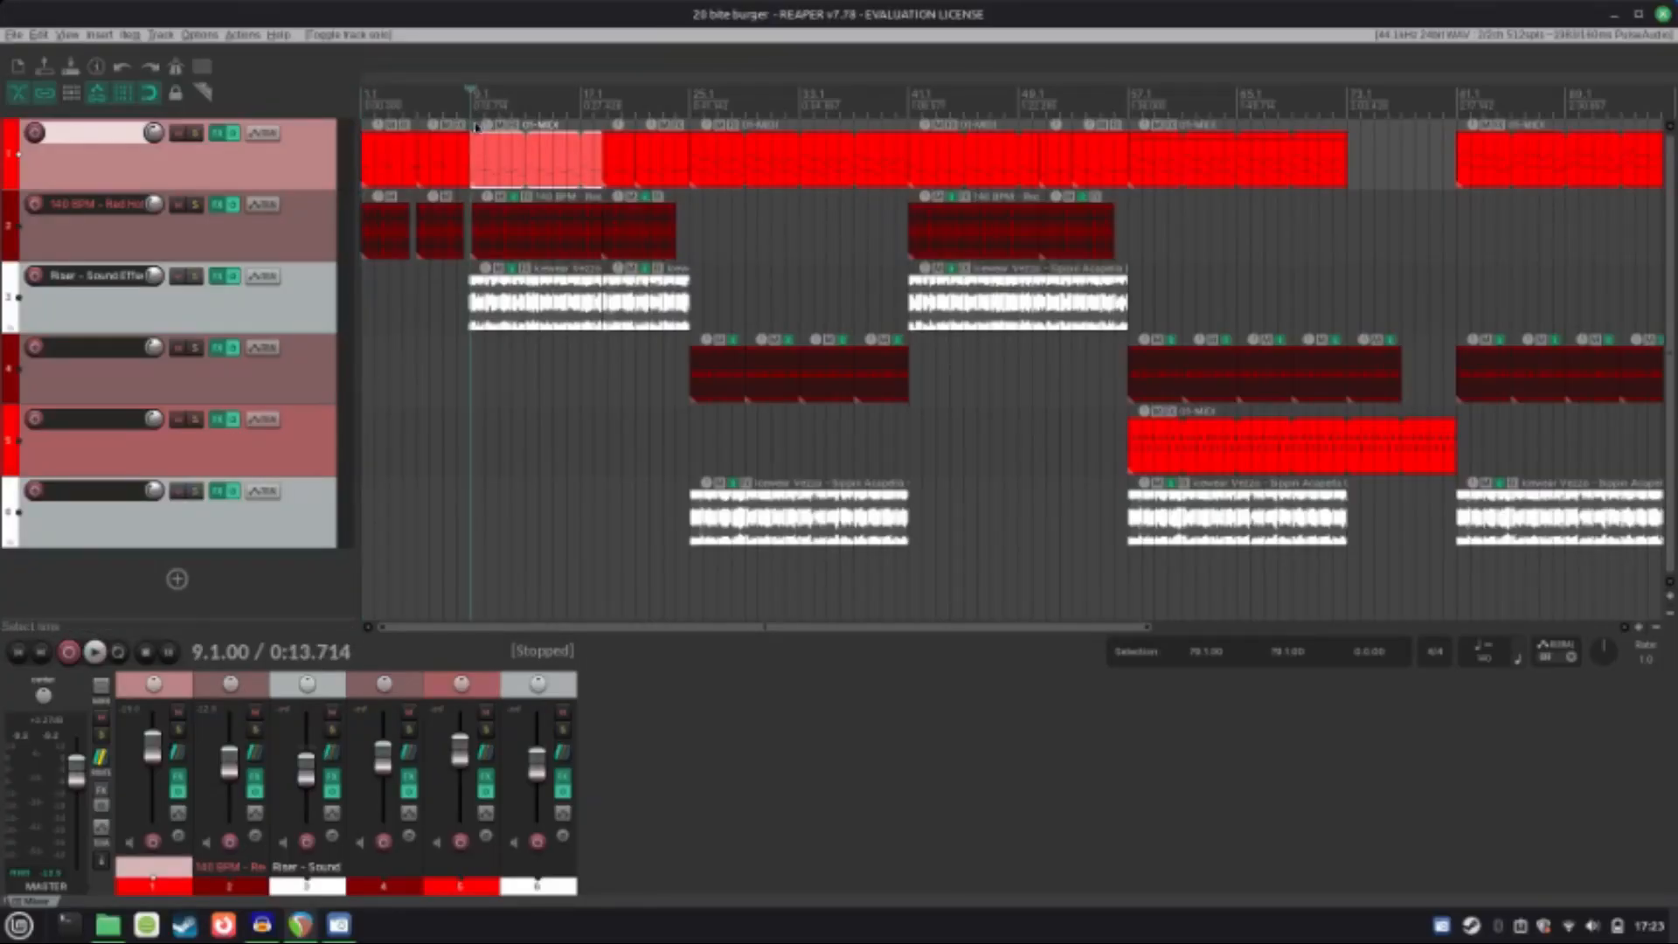
key("space")
key("space")
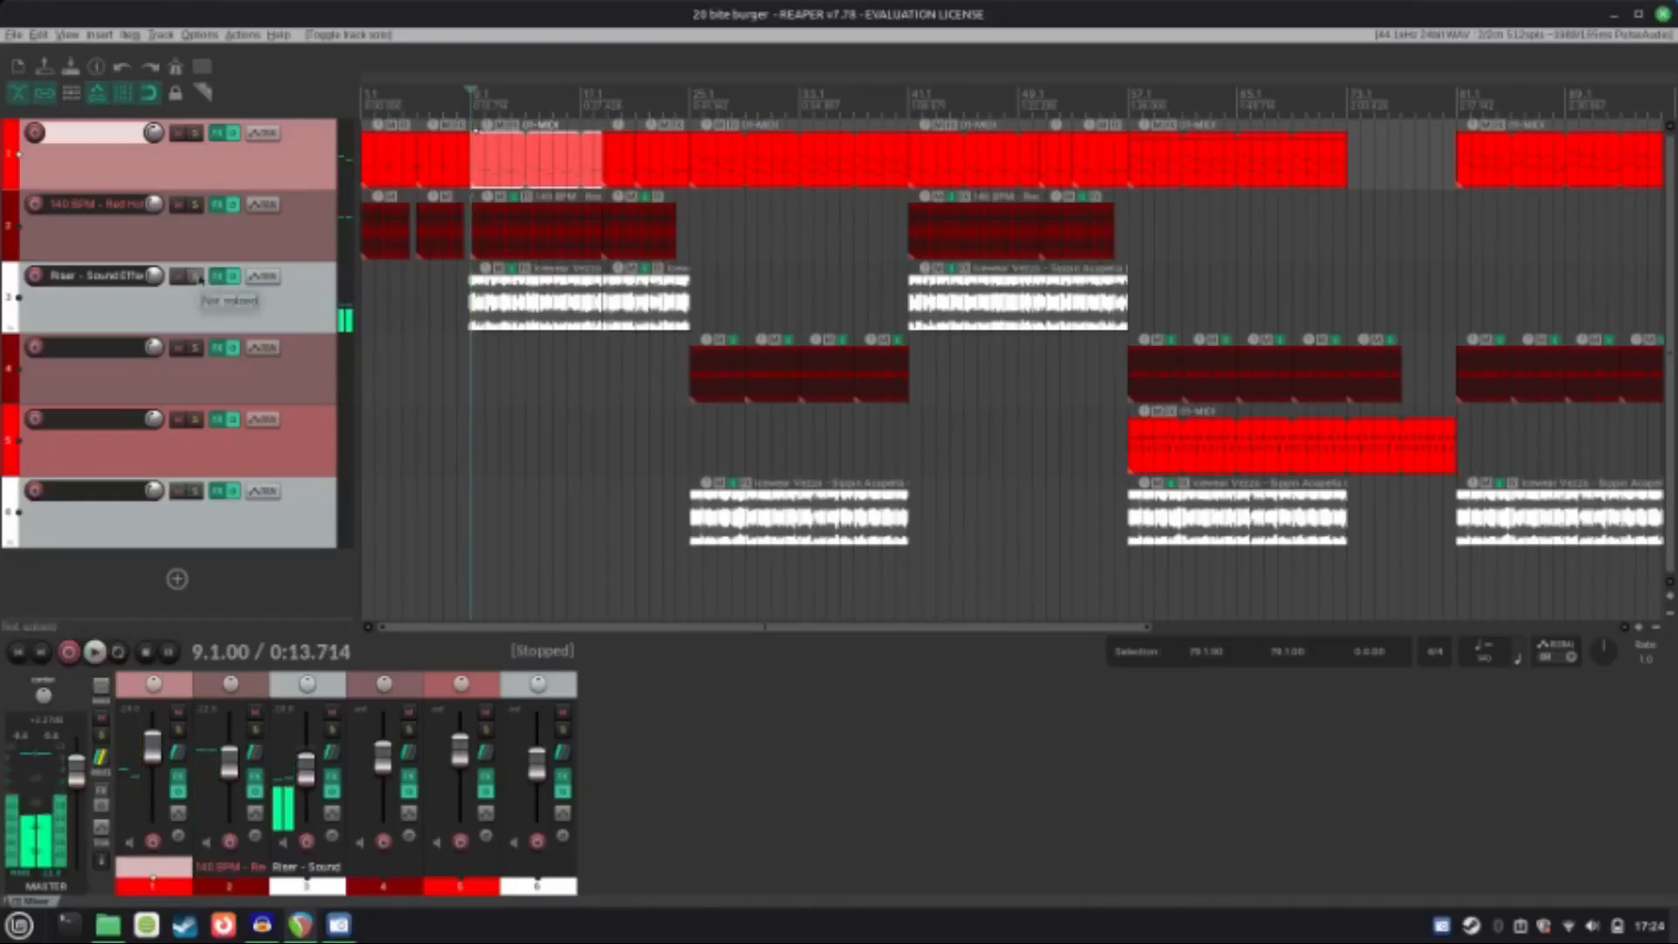
Step: Solo the Riser track 3, audition it from around bar 9 and save the project
left_click(198, 277)
scroll(1087, 119, "up", 5)
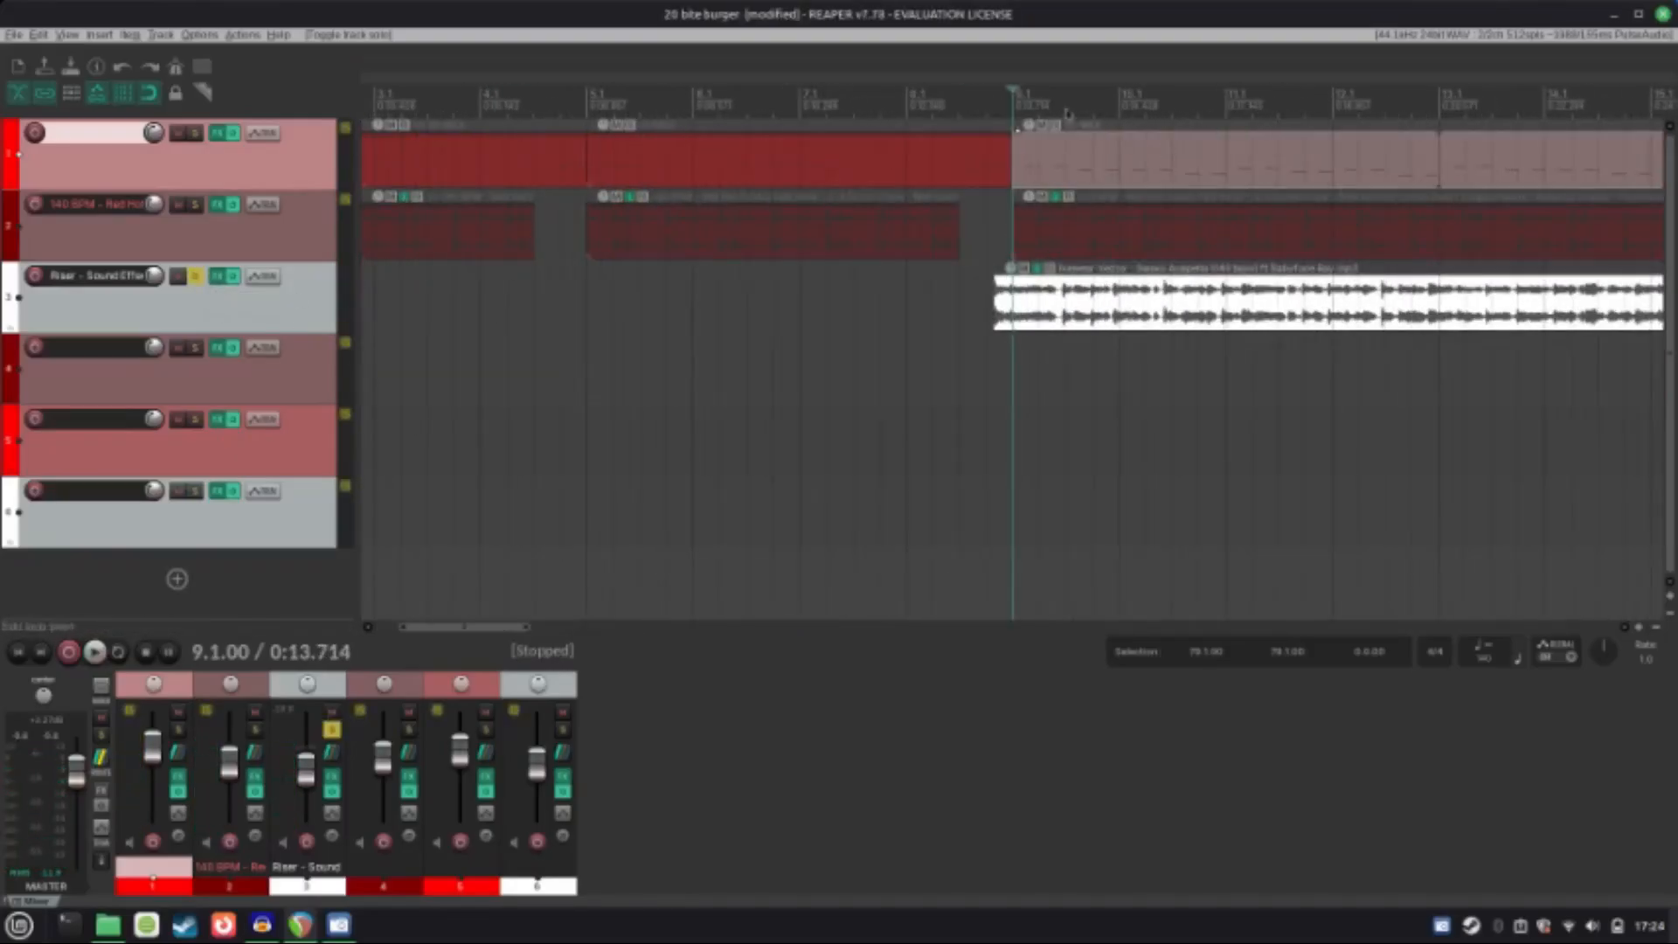
key("space")
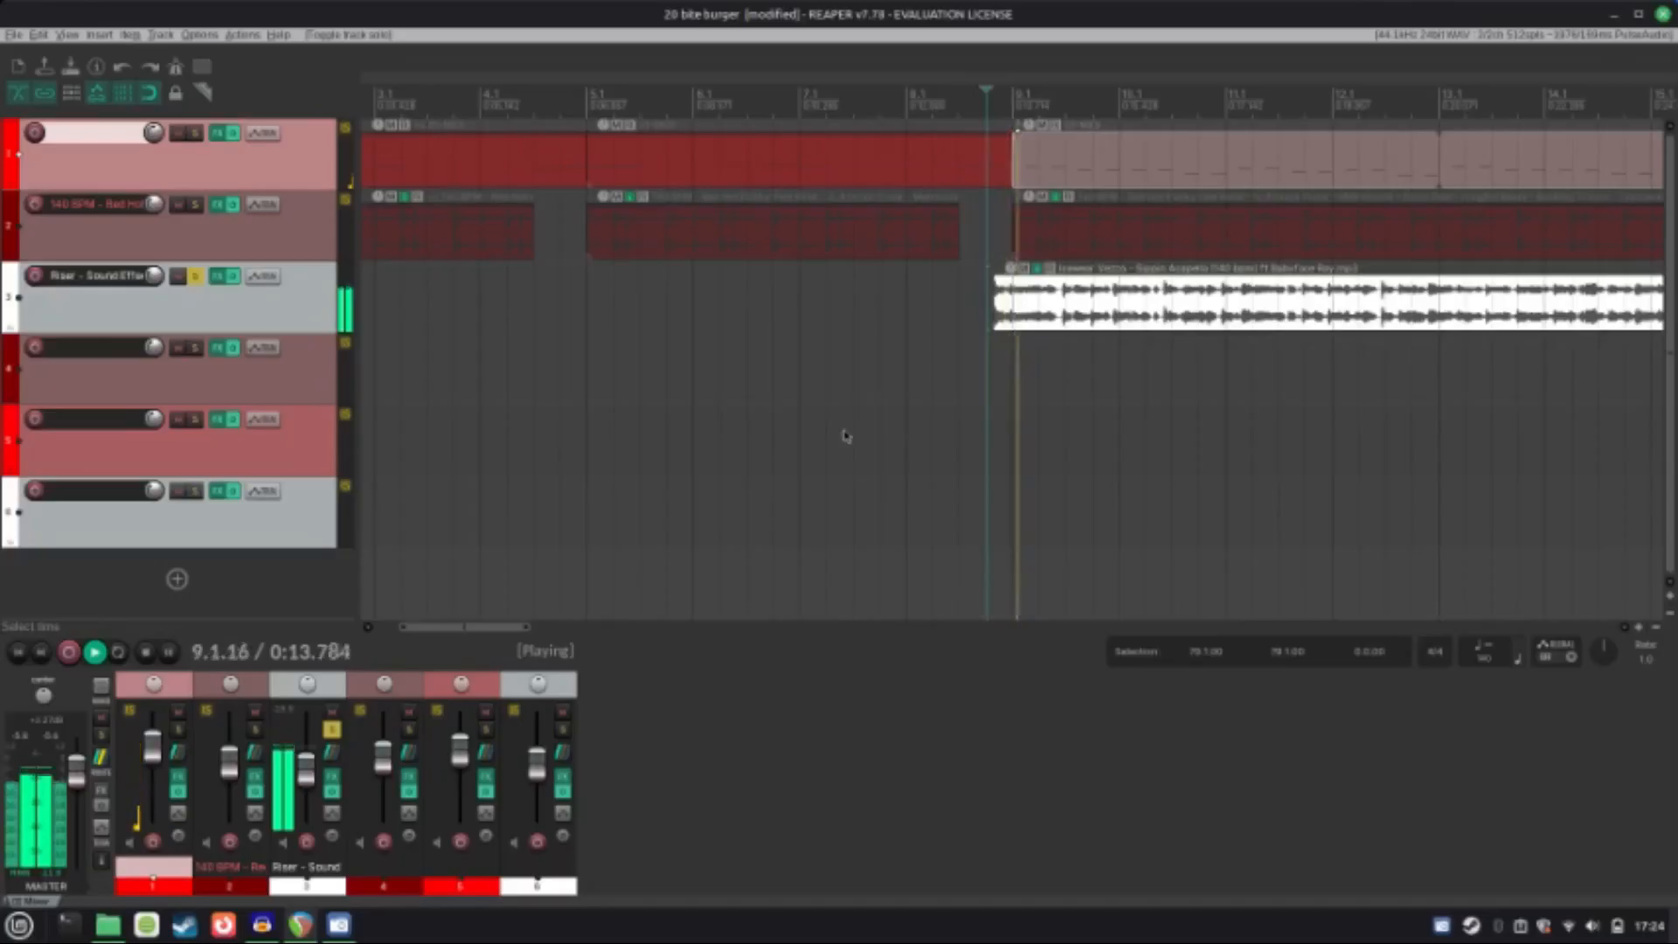
scroll(842, 435, "down", 5)
key("ctrl+s")
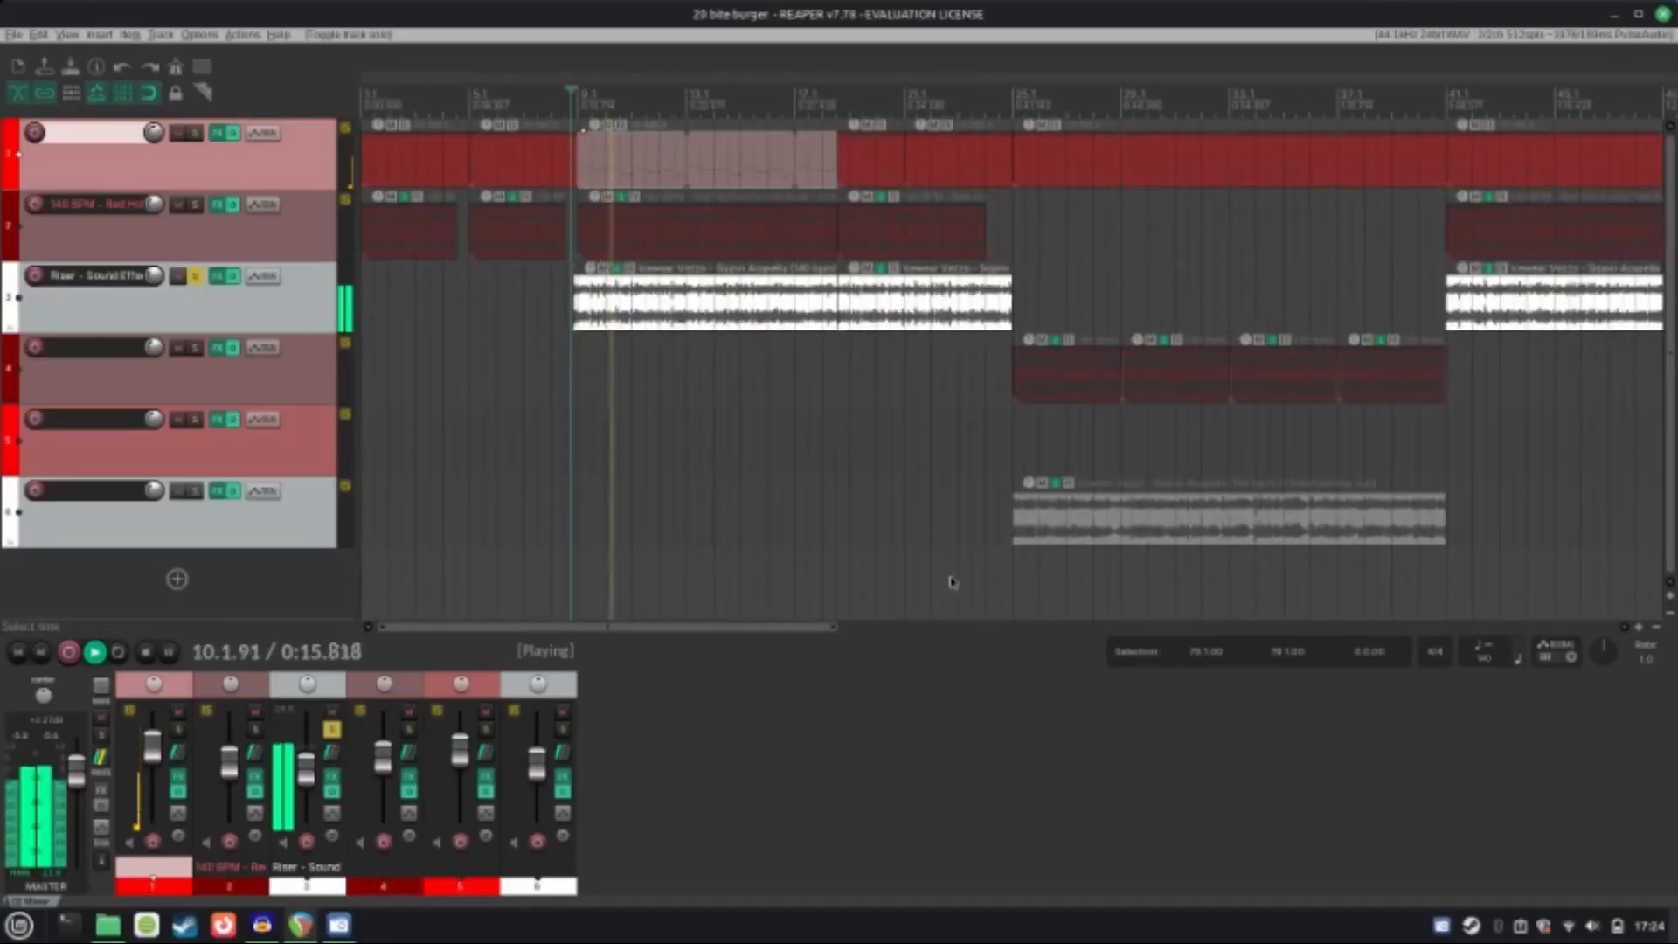
key("space")
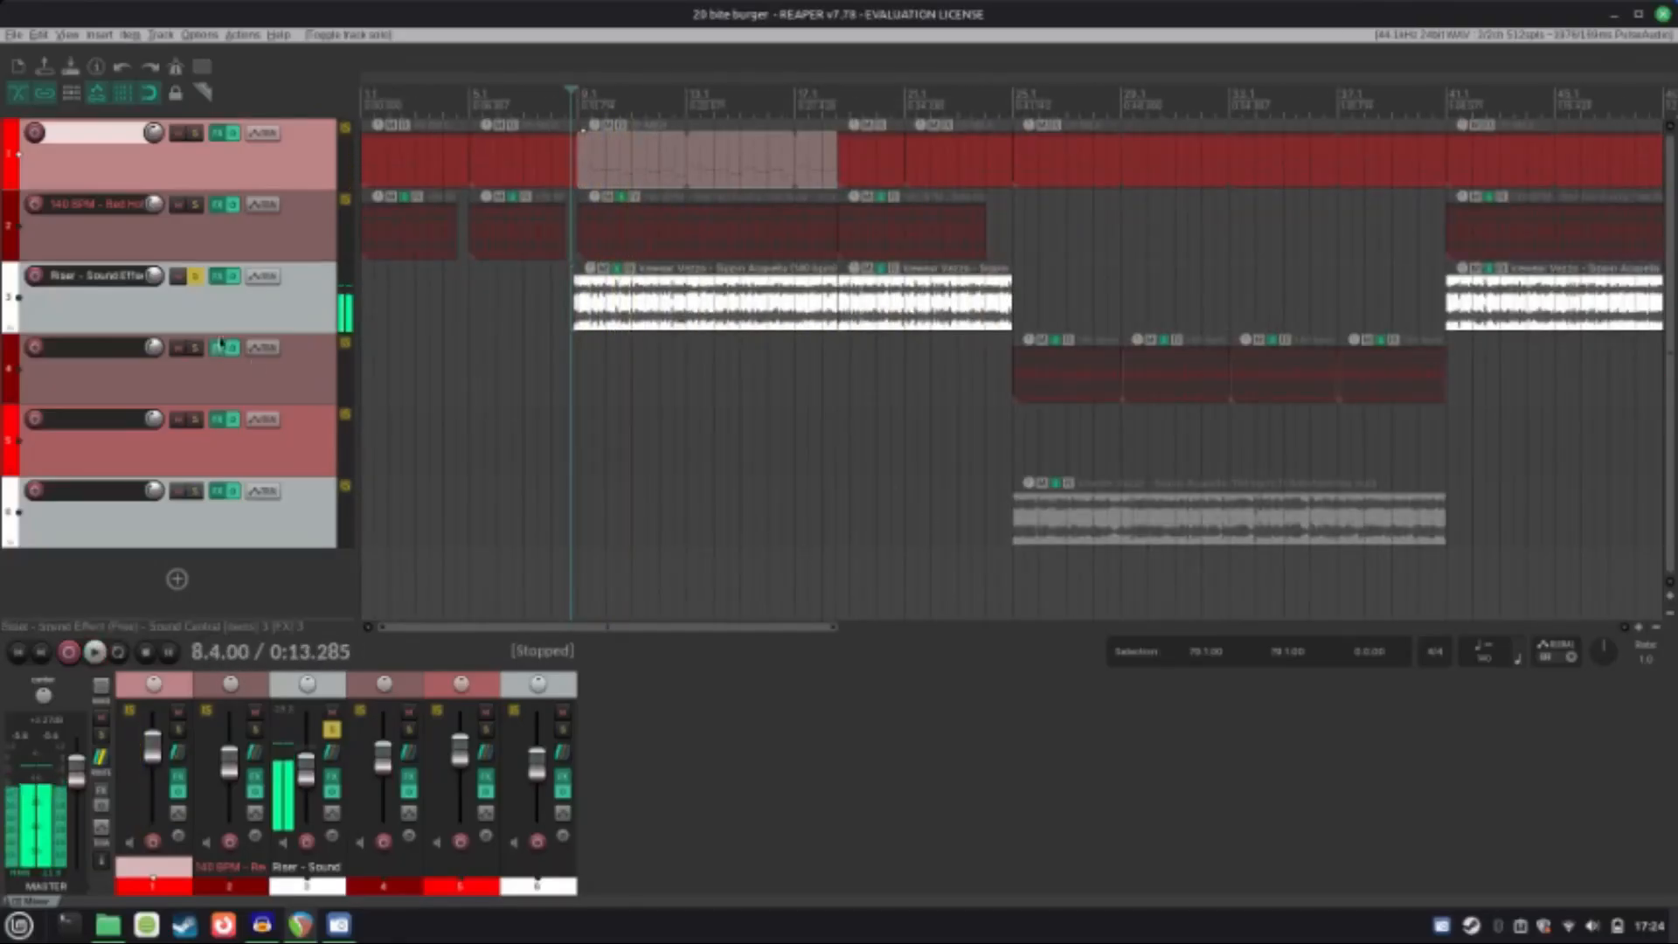
Step: Remove the solo from track 3 and place the edit cursor at bar 25, leaving track 6 unsoloed
key("F6")
left_click(1011, 114)
left_click(194, 490)
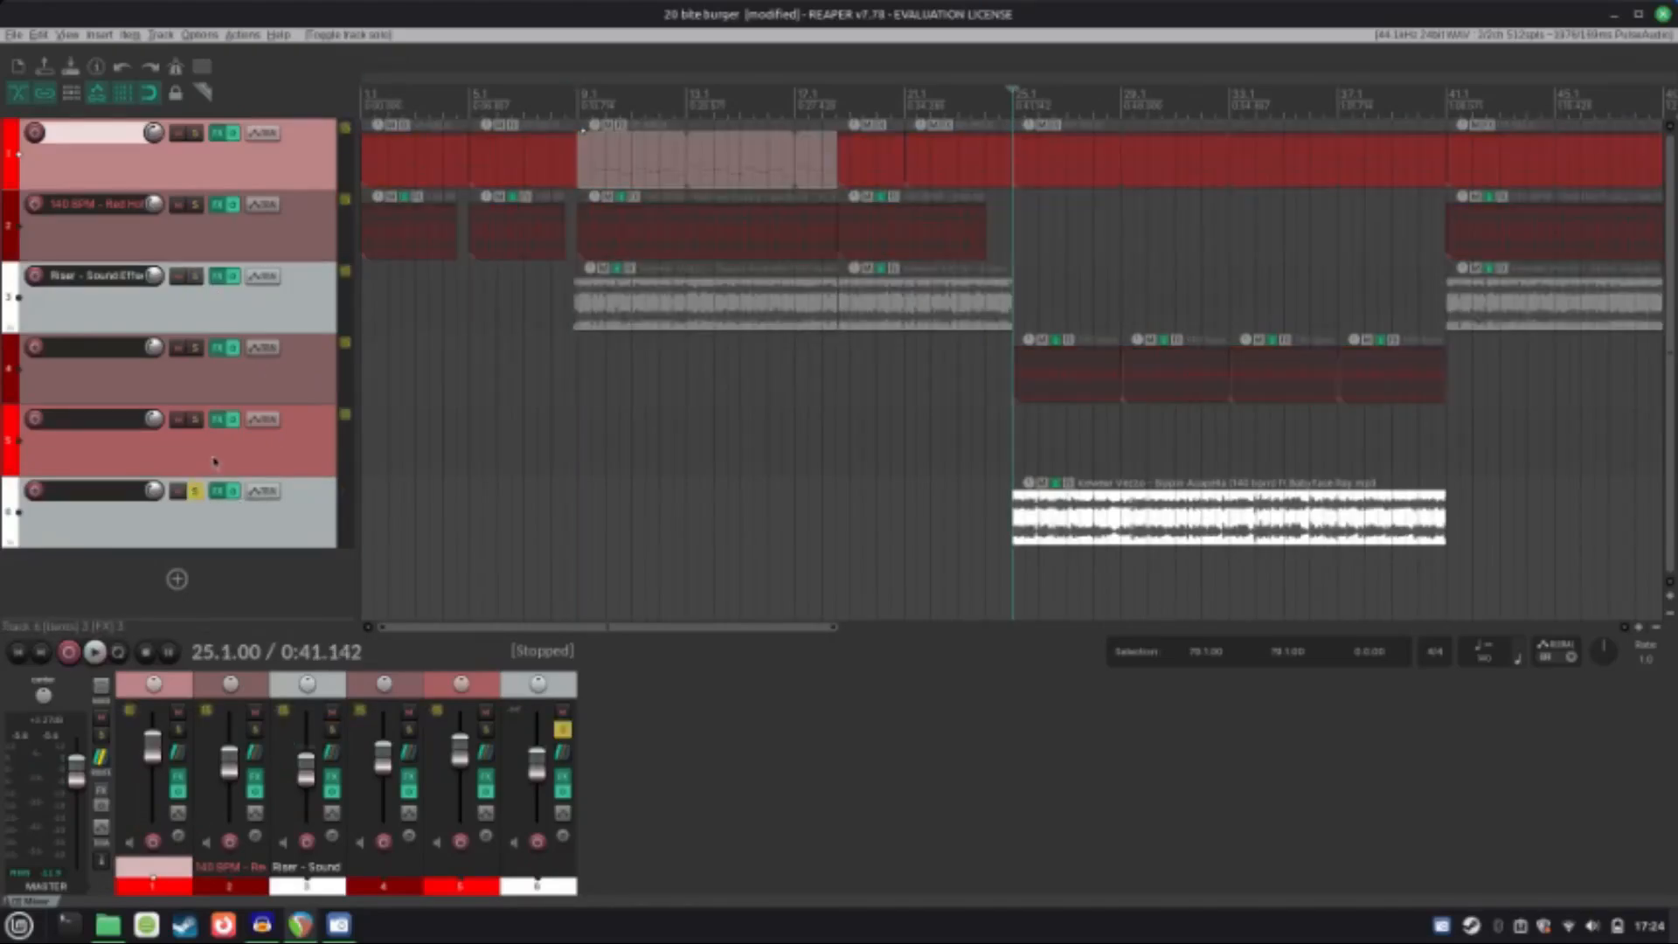
left_click(196, 491)
Step: Review the ReaEQ, ReaDelay and Distortion settings on track 3 and close its effects chain
left_click(217, 276)
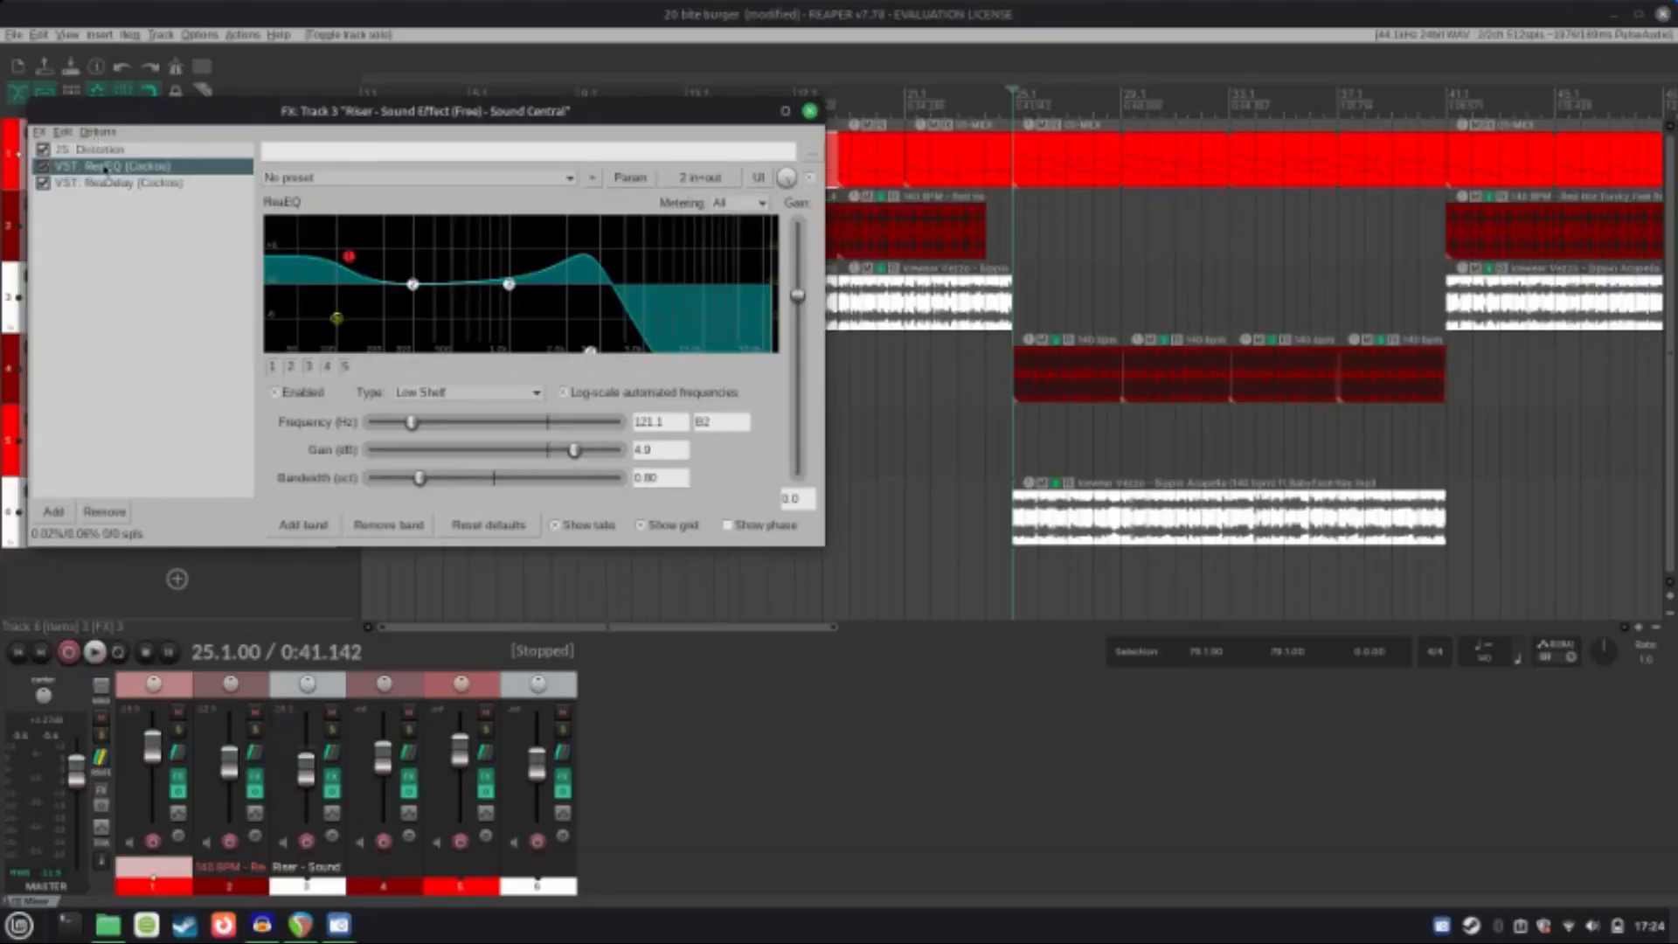
left_click(105, 183)
left_click(99, 150)
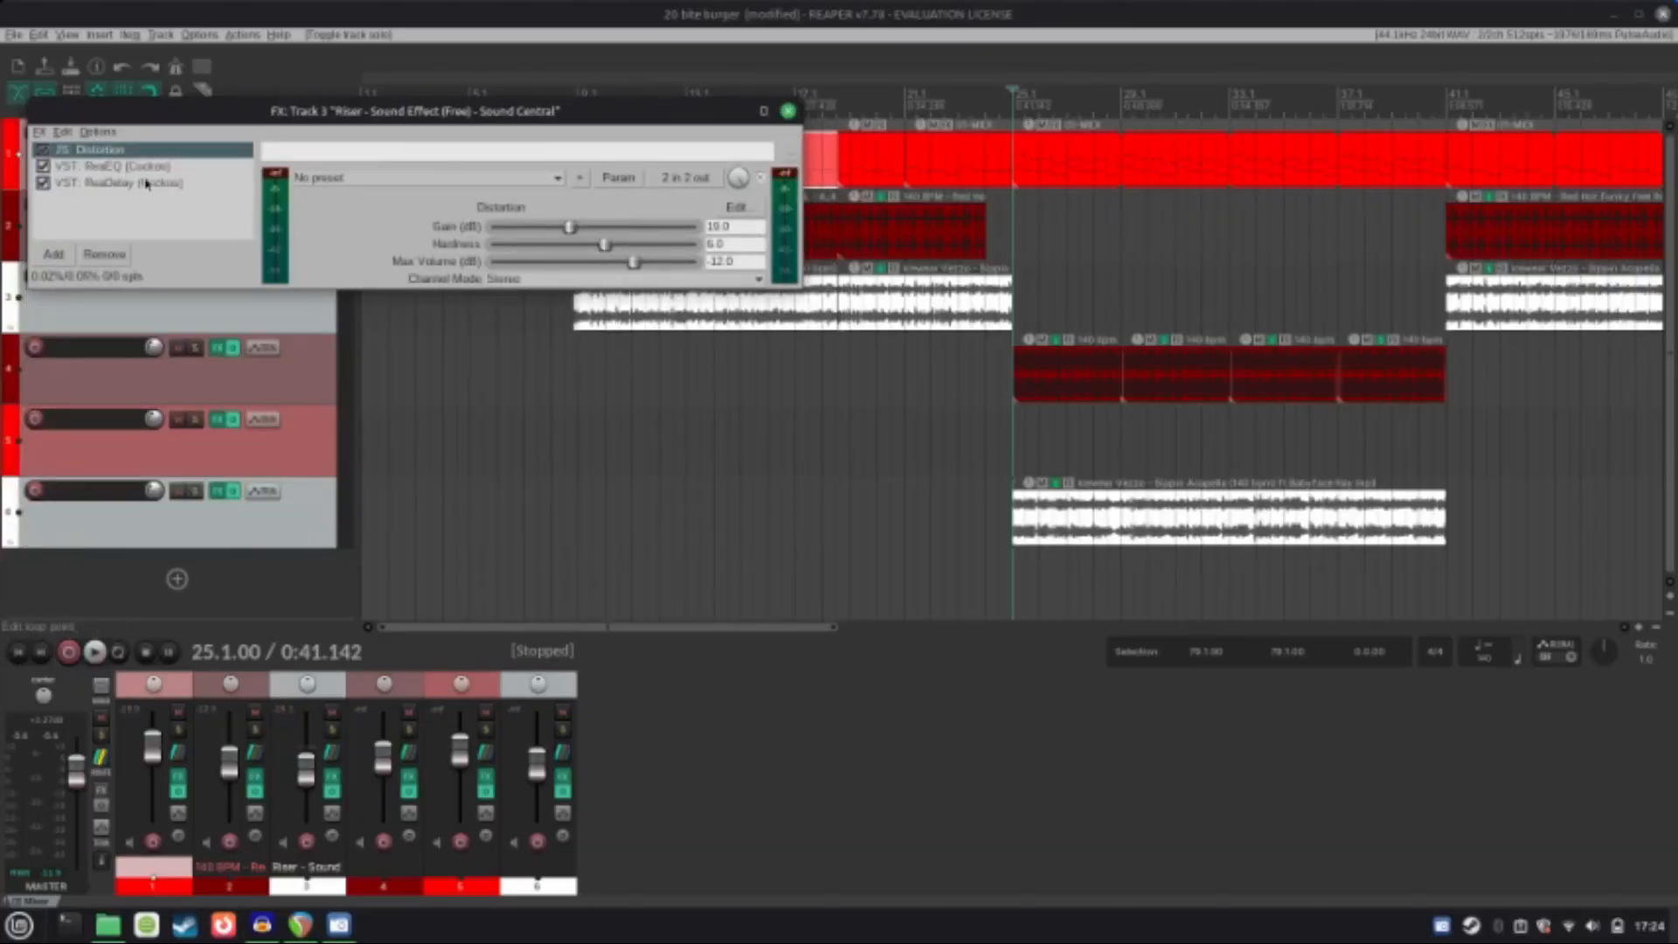
left_click(110, 166)
left_click(810, 112)
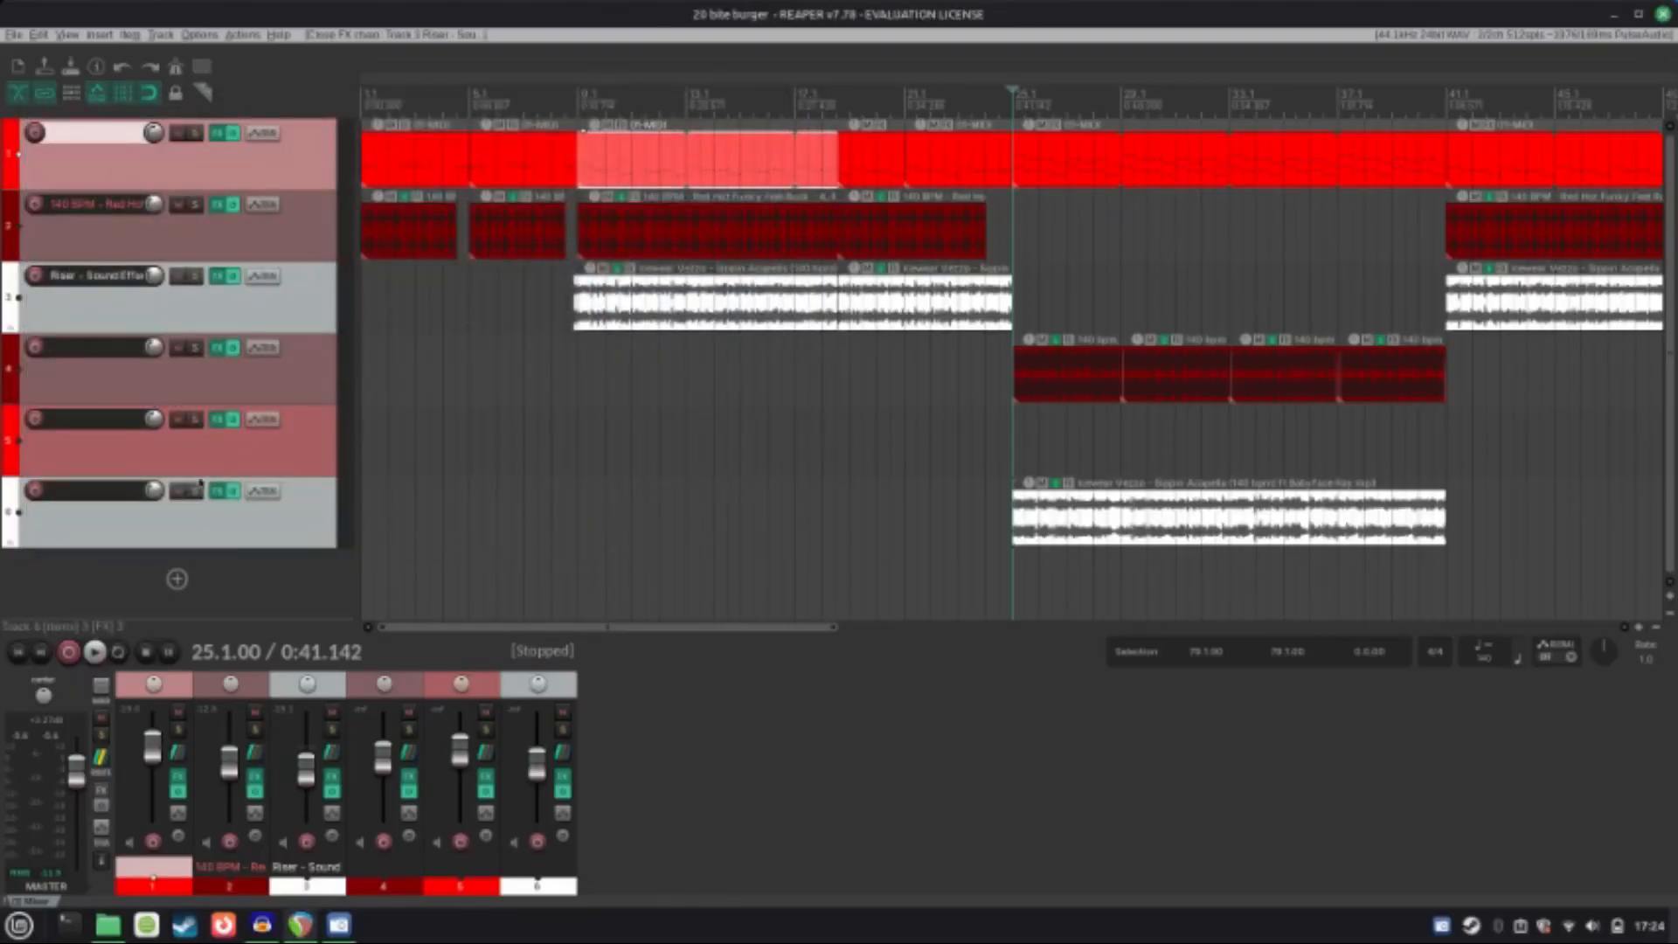
Step: Solo track 6 and audition it from bar 25 with its effects chain open
left_click(187, 497)
key("space")
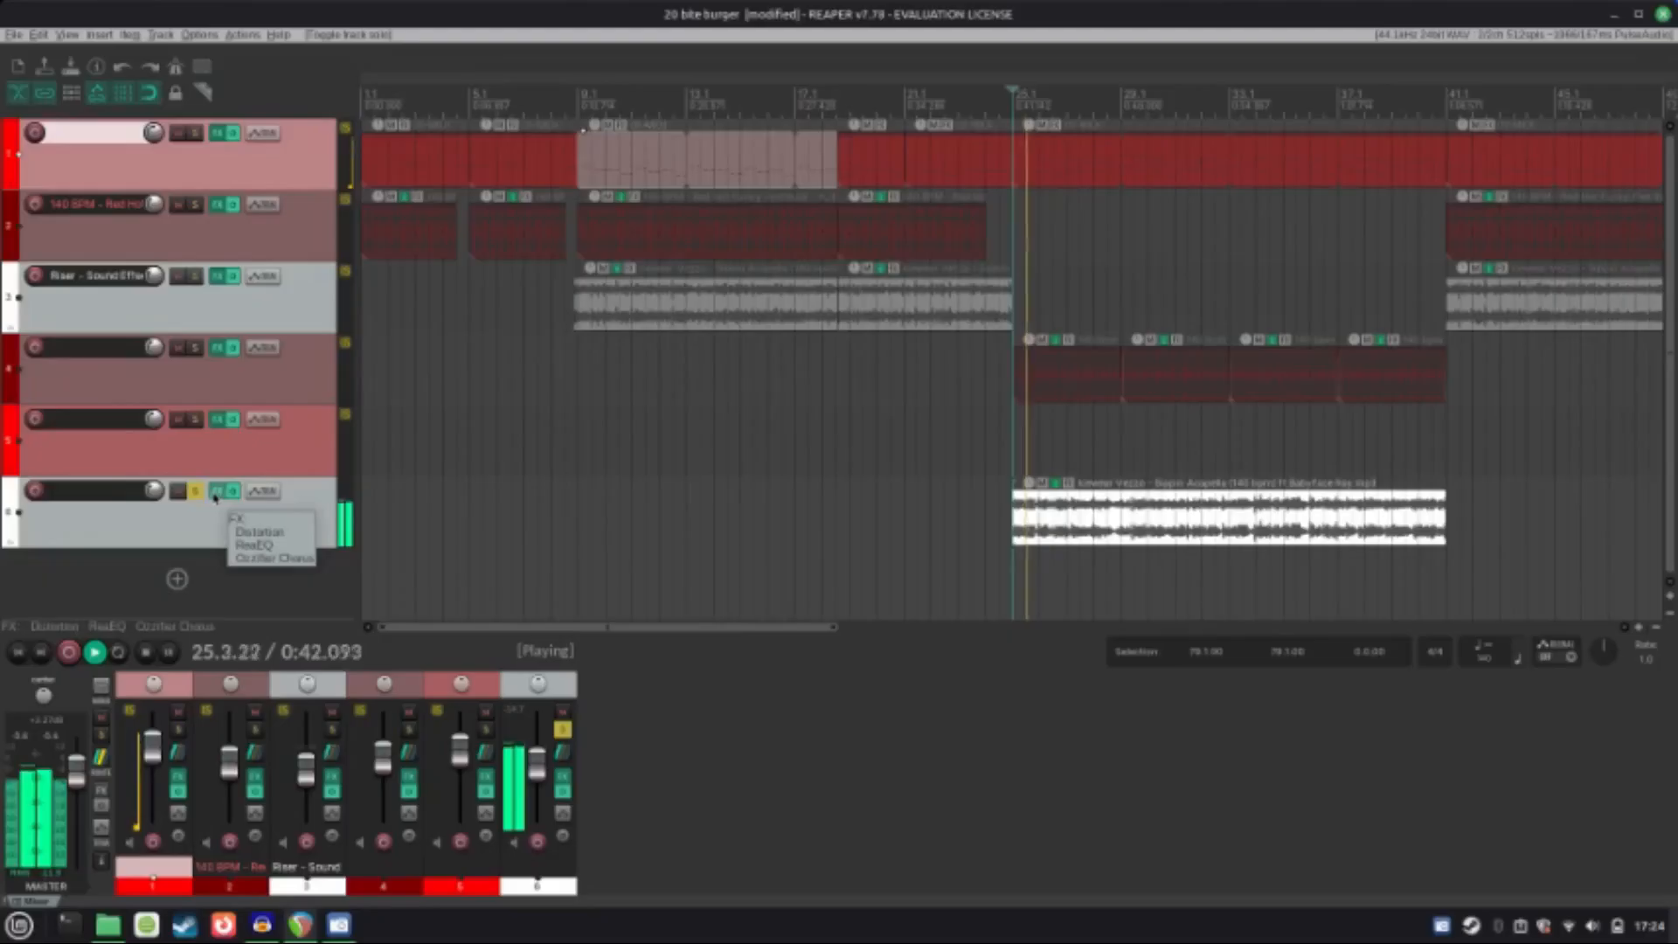
left_click(215, 492)
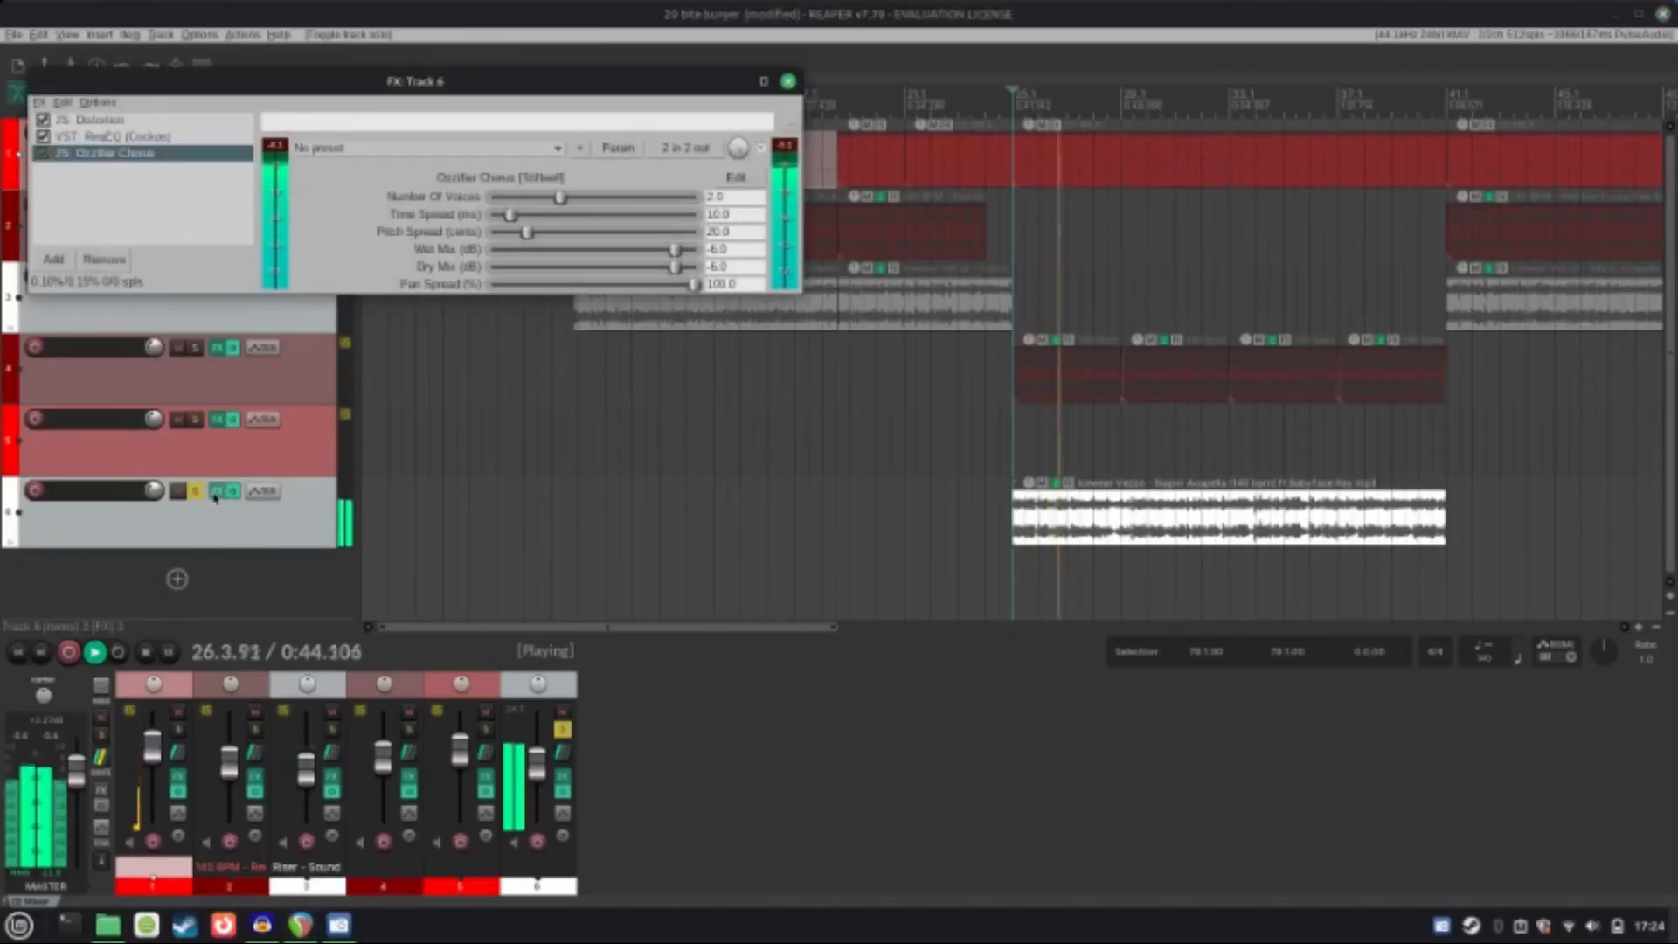
key("space")
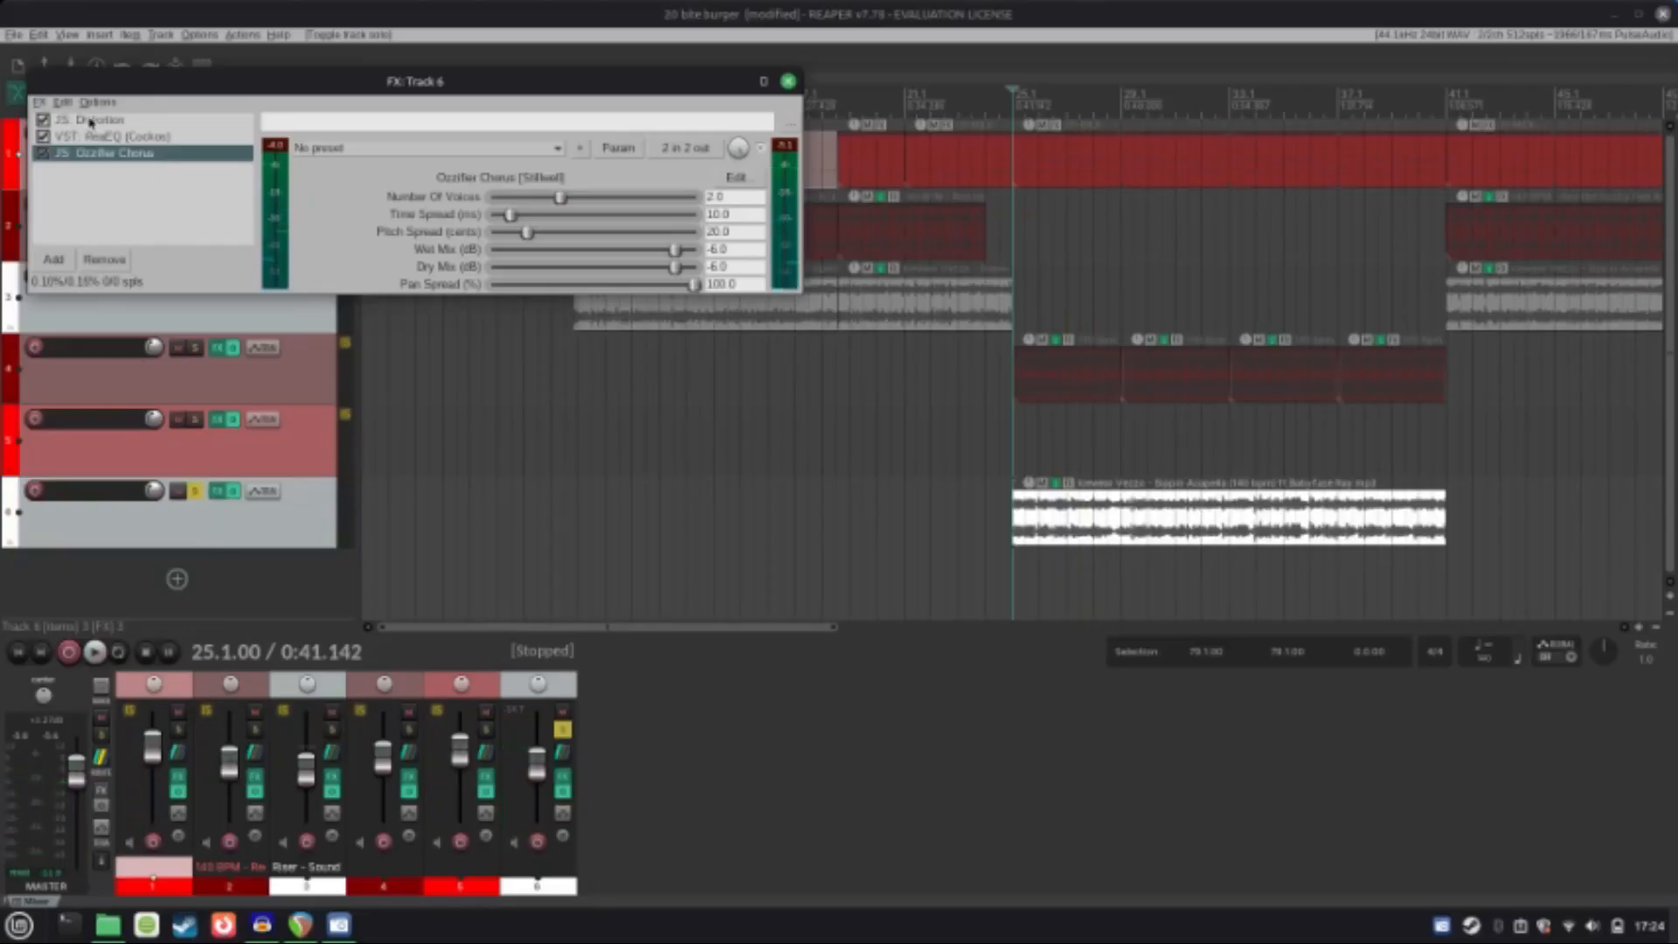
Step: Review the Distortion, ReaEQ and Ozzifier Chorus settings on track 6
left_click(91, 122)
left_click(113, 137)
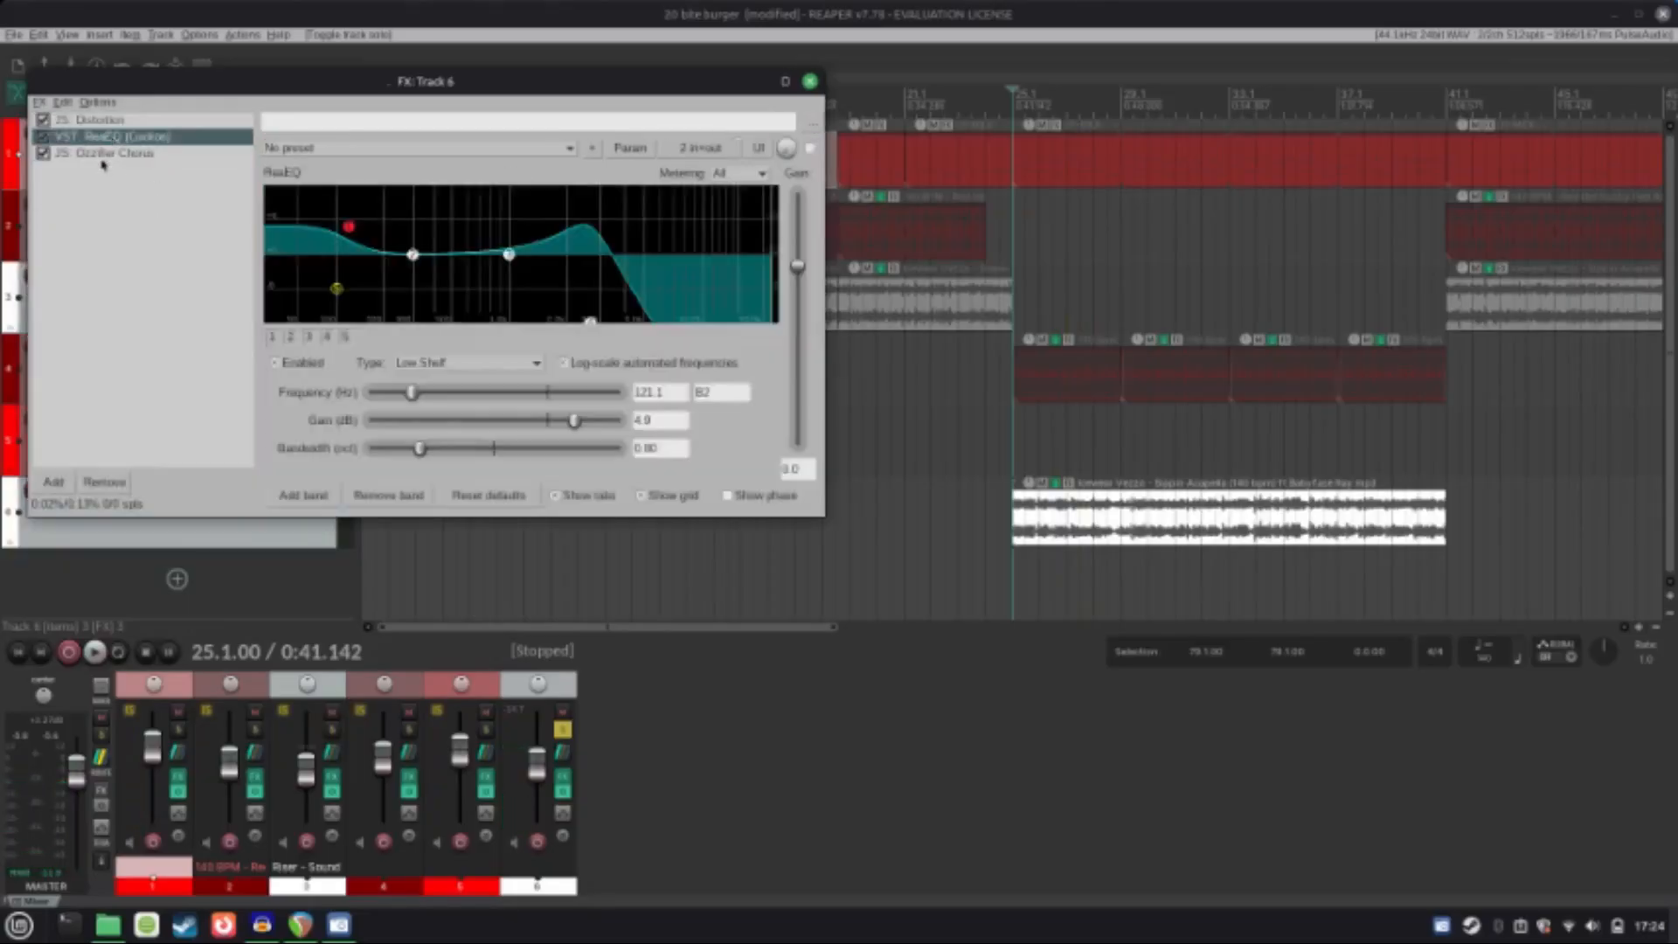
left_click(116, 155)
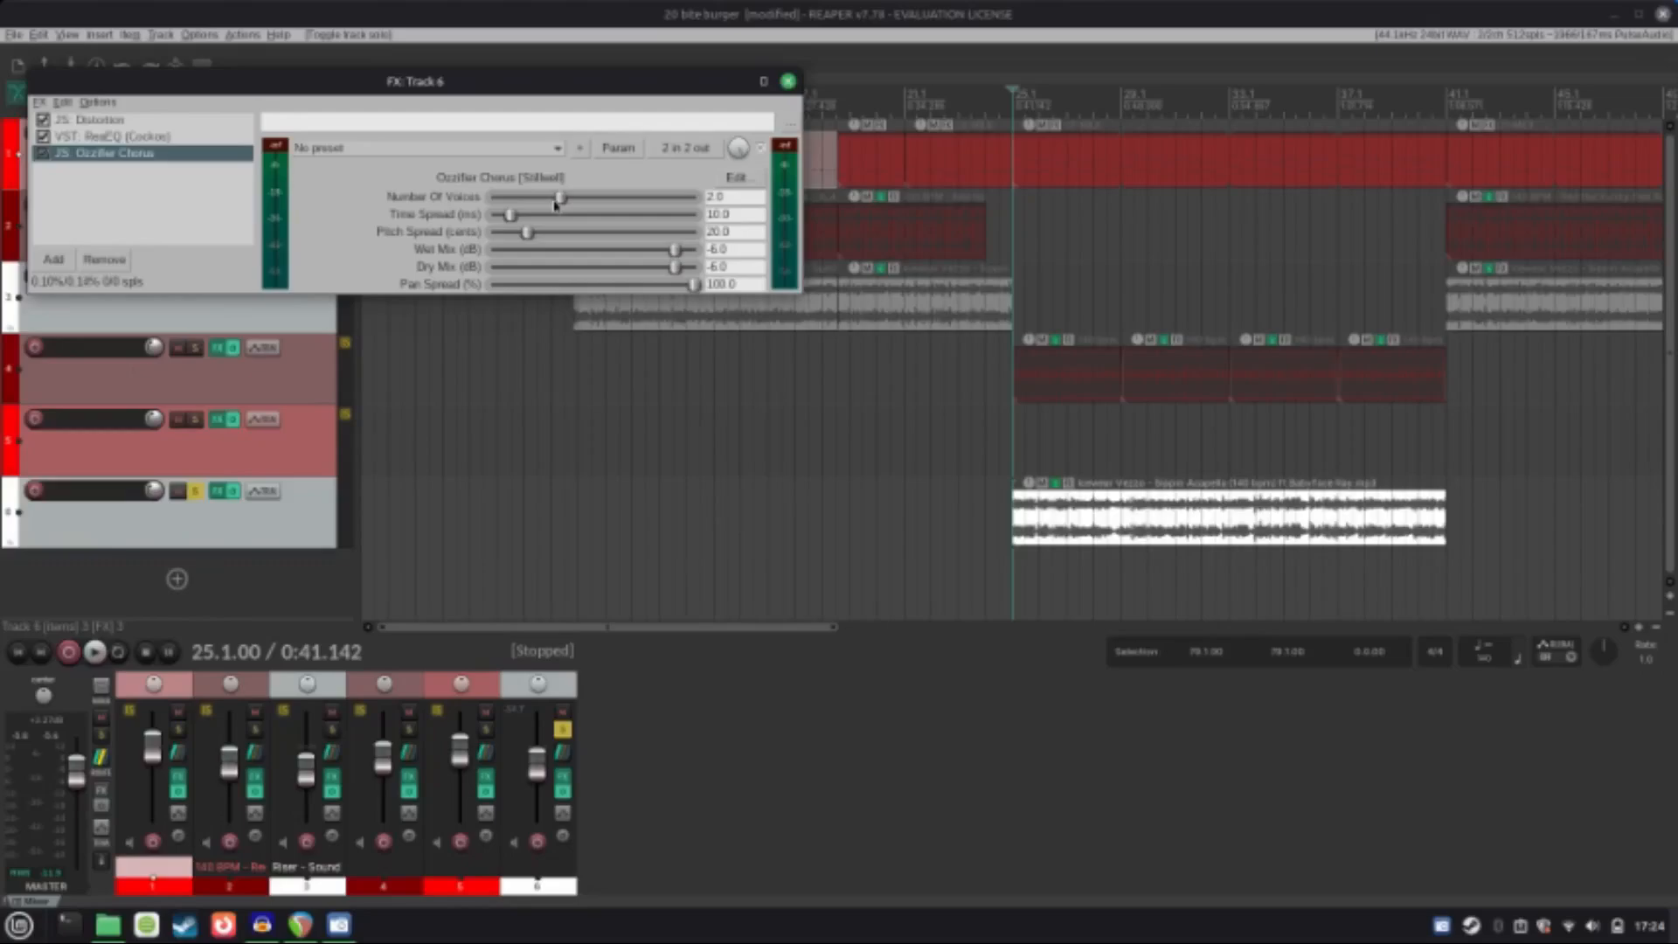
Step: Audition track 6 with the Ozzifier Chorus at 1 voice, restore it to 2 voices and close the effects chain
left_click_drag(562, 199, 528, 198)
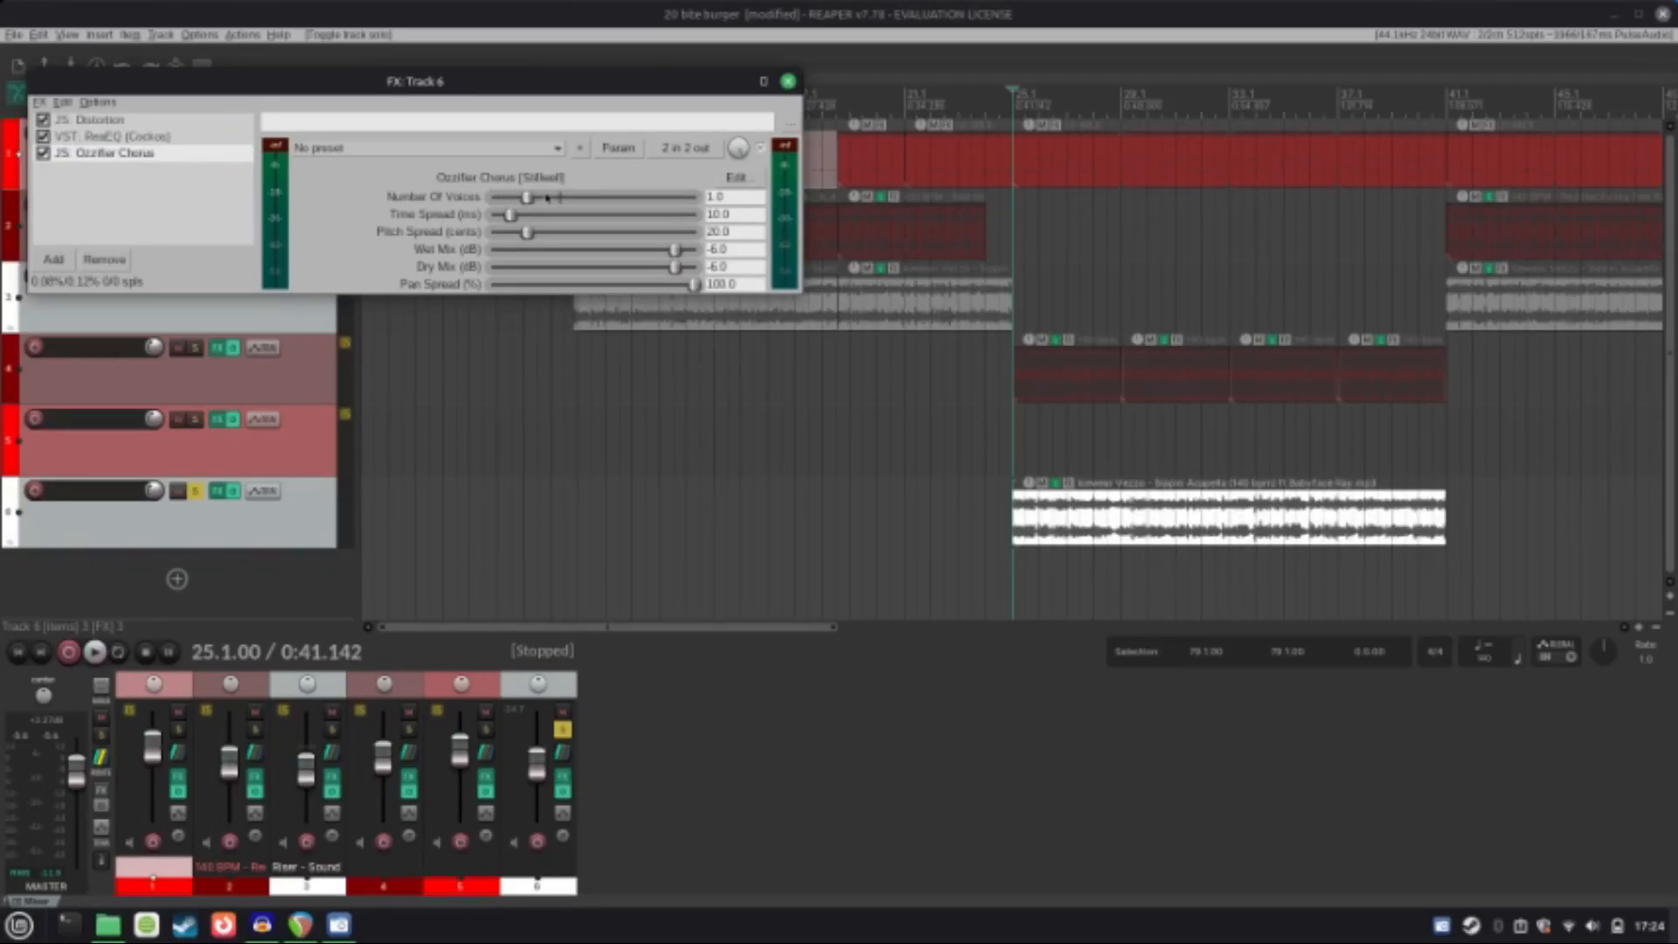
key("space")
left_click_drag(528, 199, 570, 200)
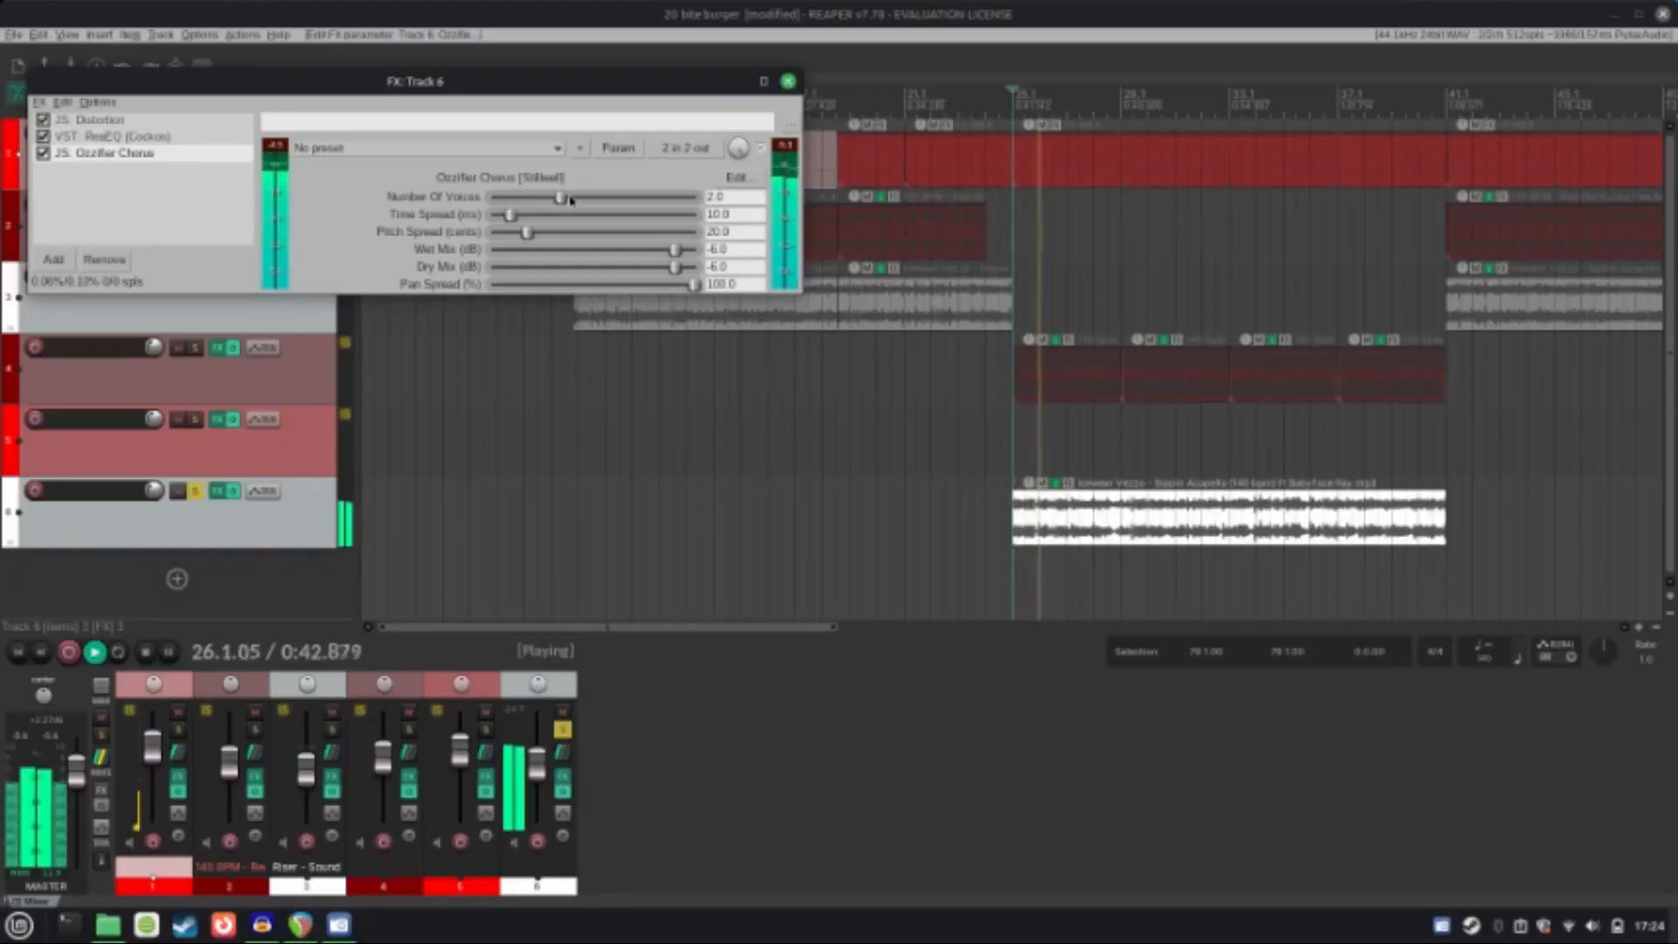
key("space")
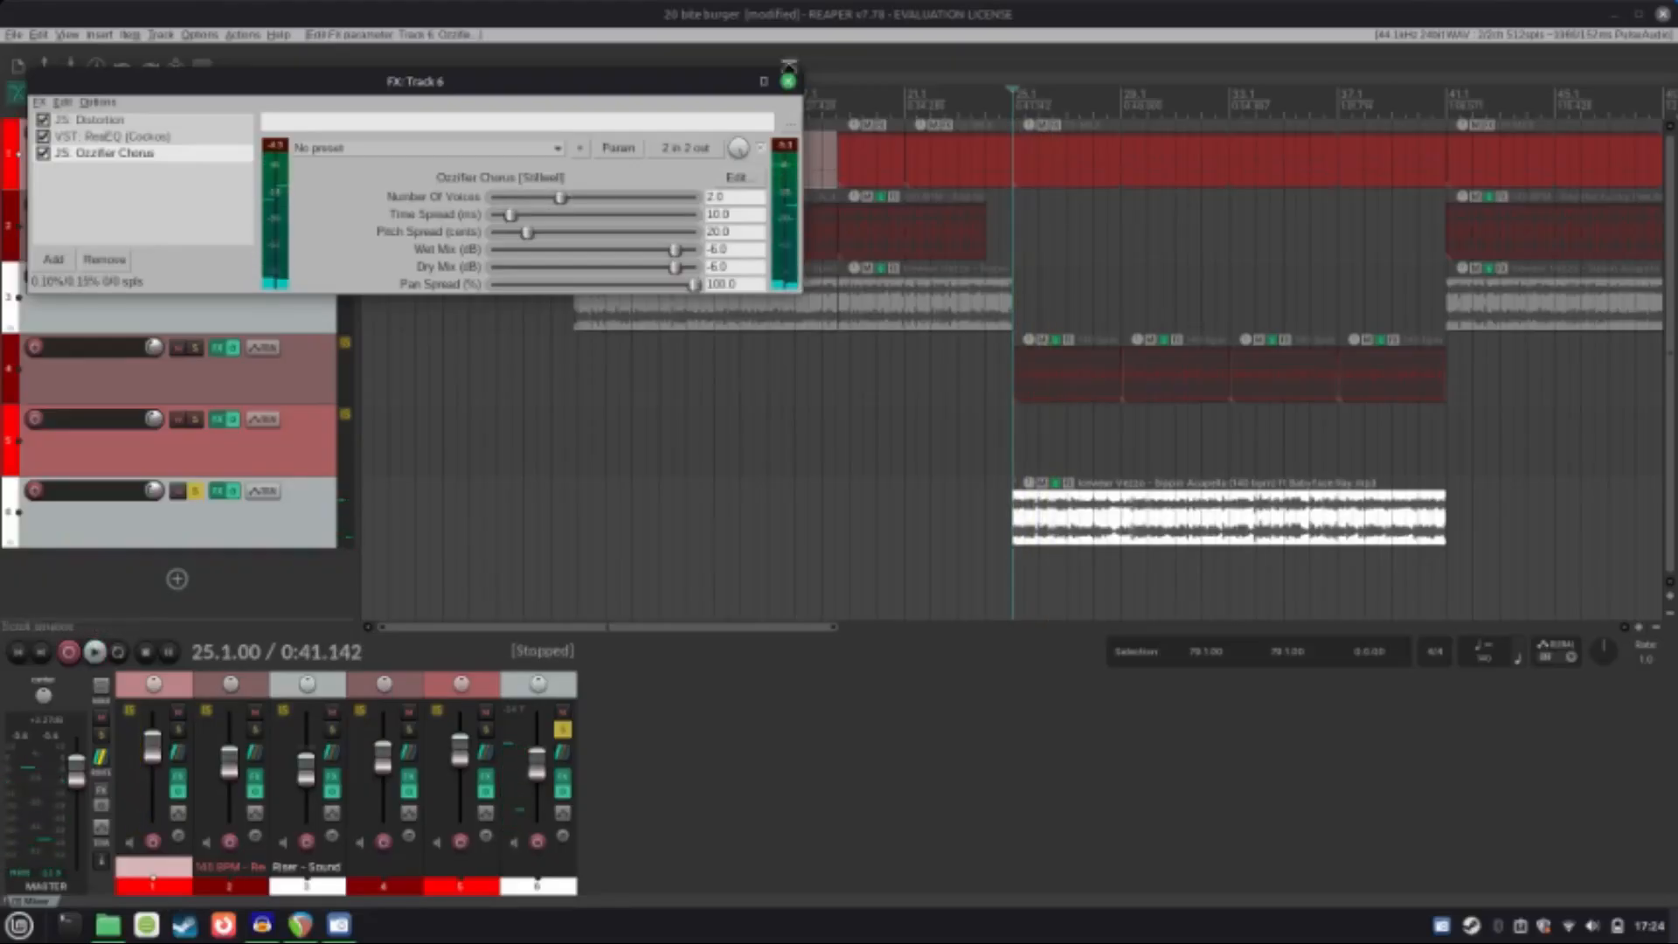
left_click(787, 81)
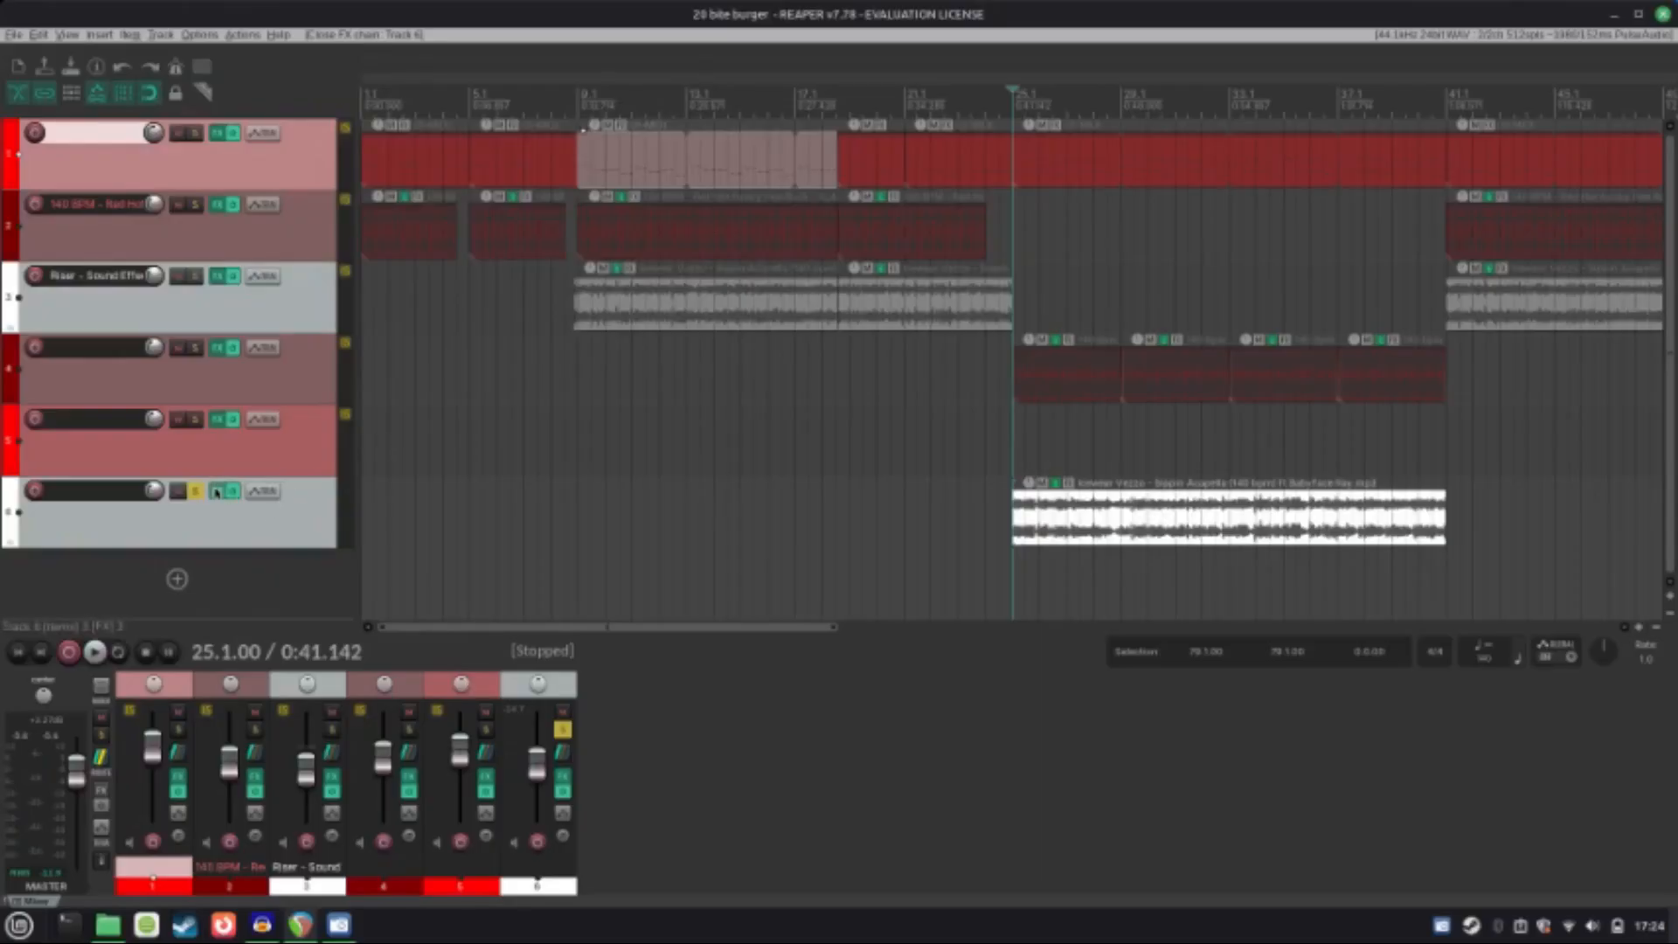
Step: Reopen track 6's effects chain at ReaEQ and compare the soloed vocal with the EQ bypassed and enabled
left_click(217, 491)
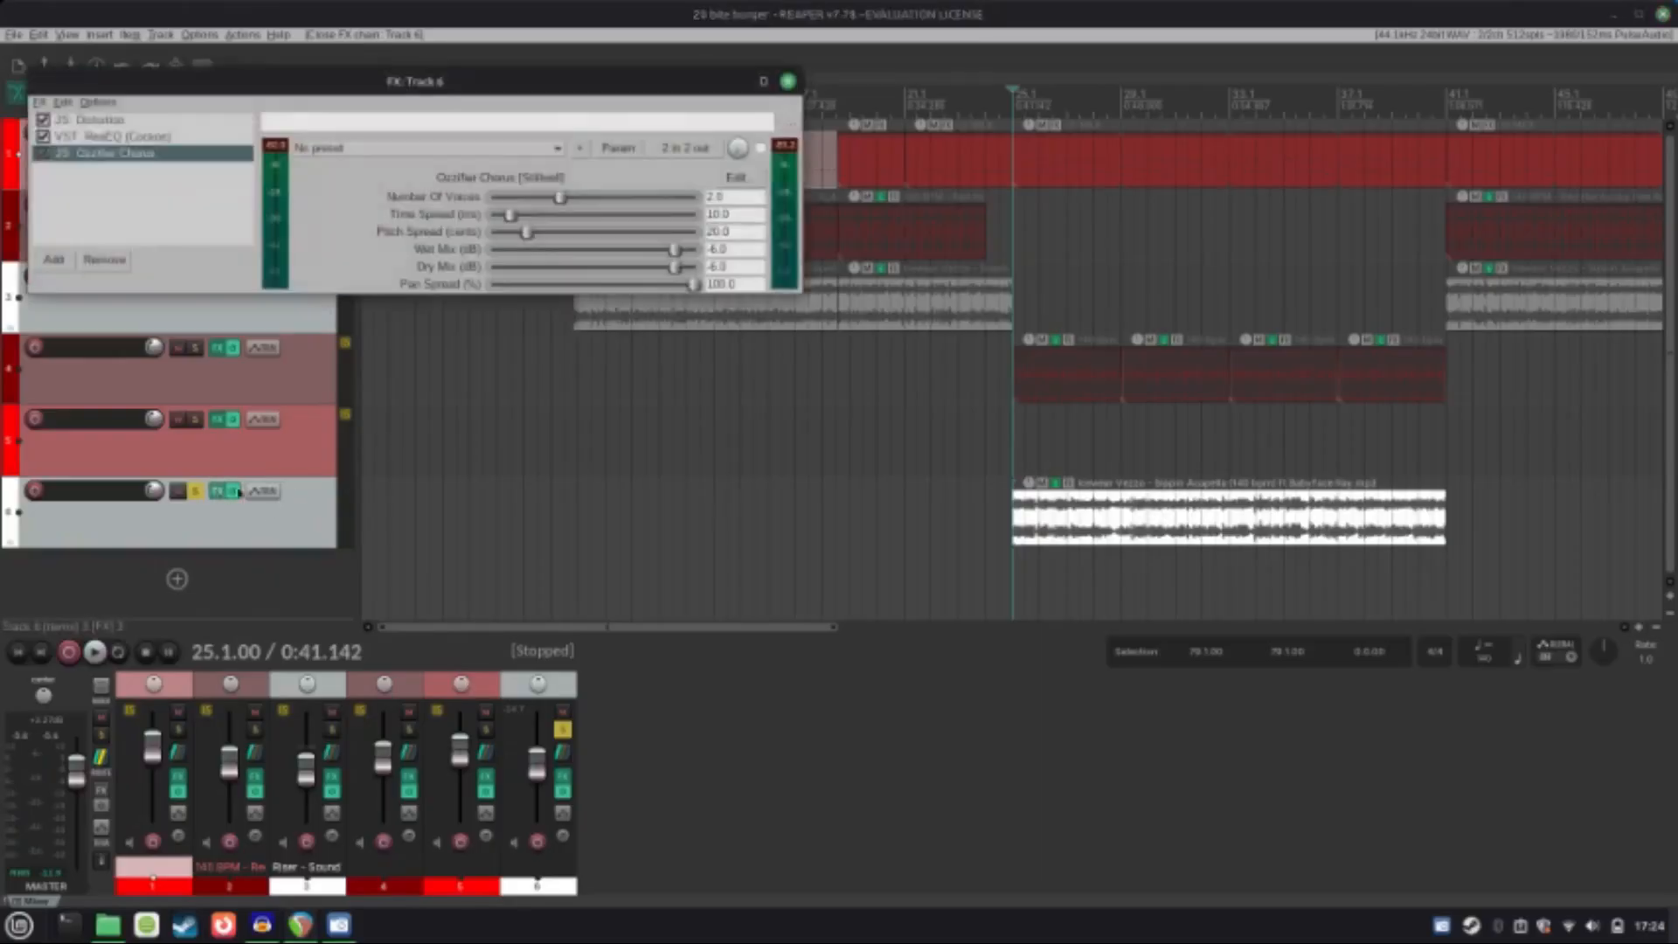
left_click(96, 138)
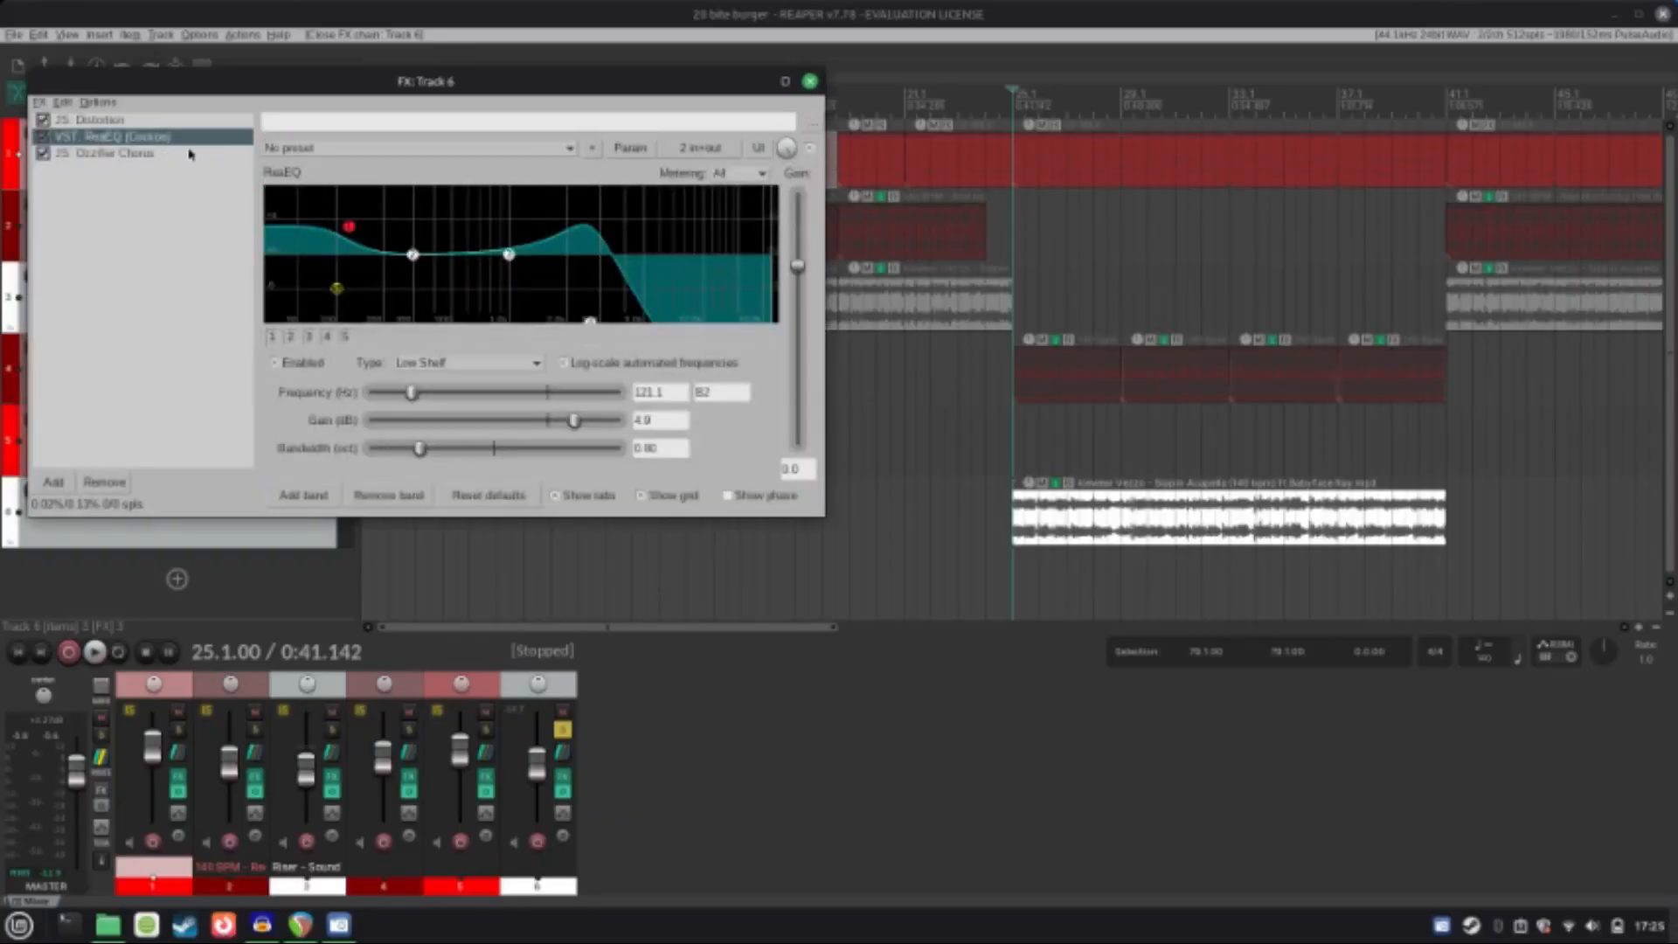
key("space")
left_click(44, 138)
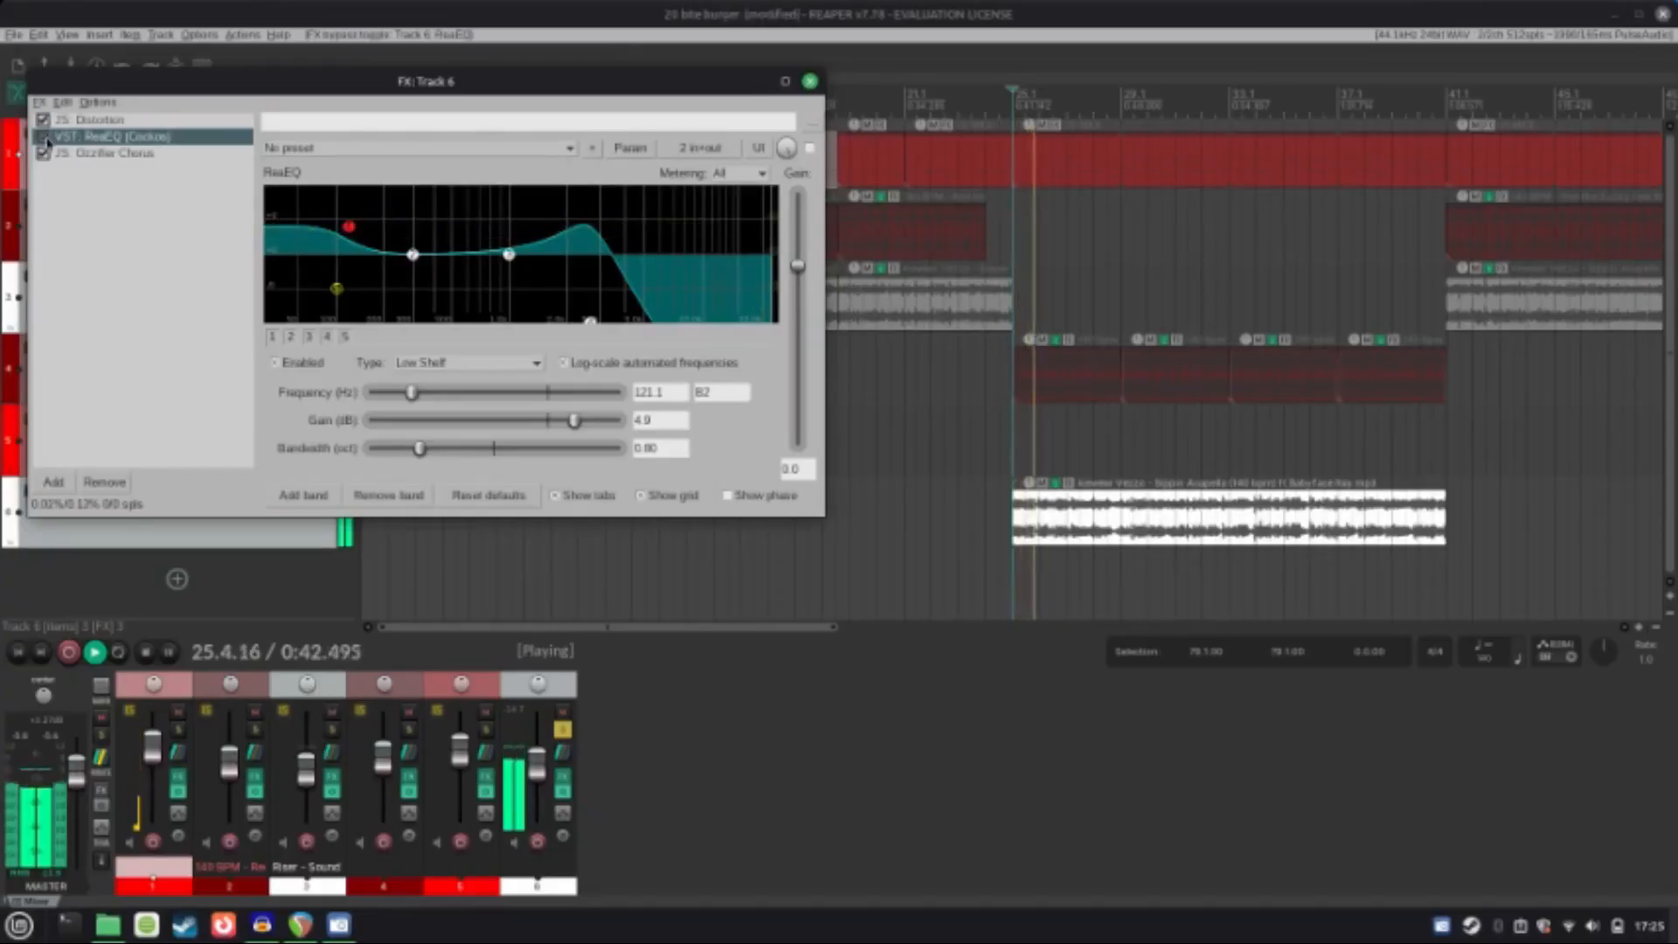
left_click(46, 138)
key("space")
left_click(45, 139)
key("space")
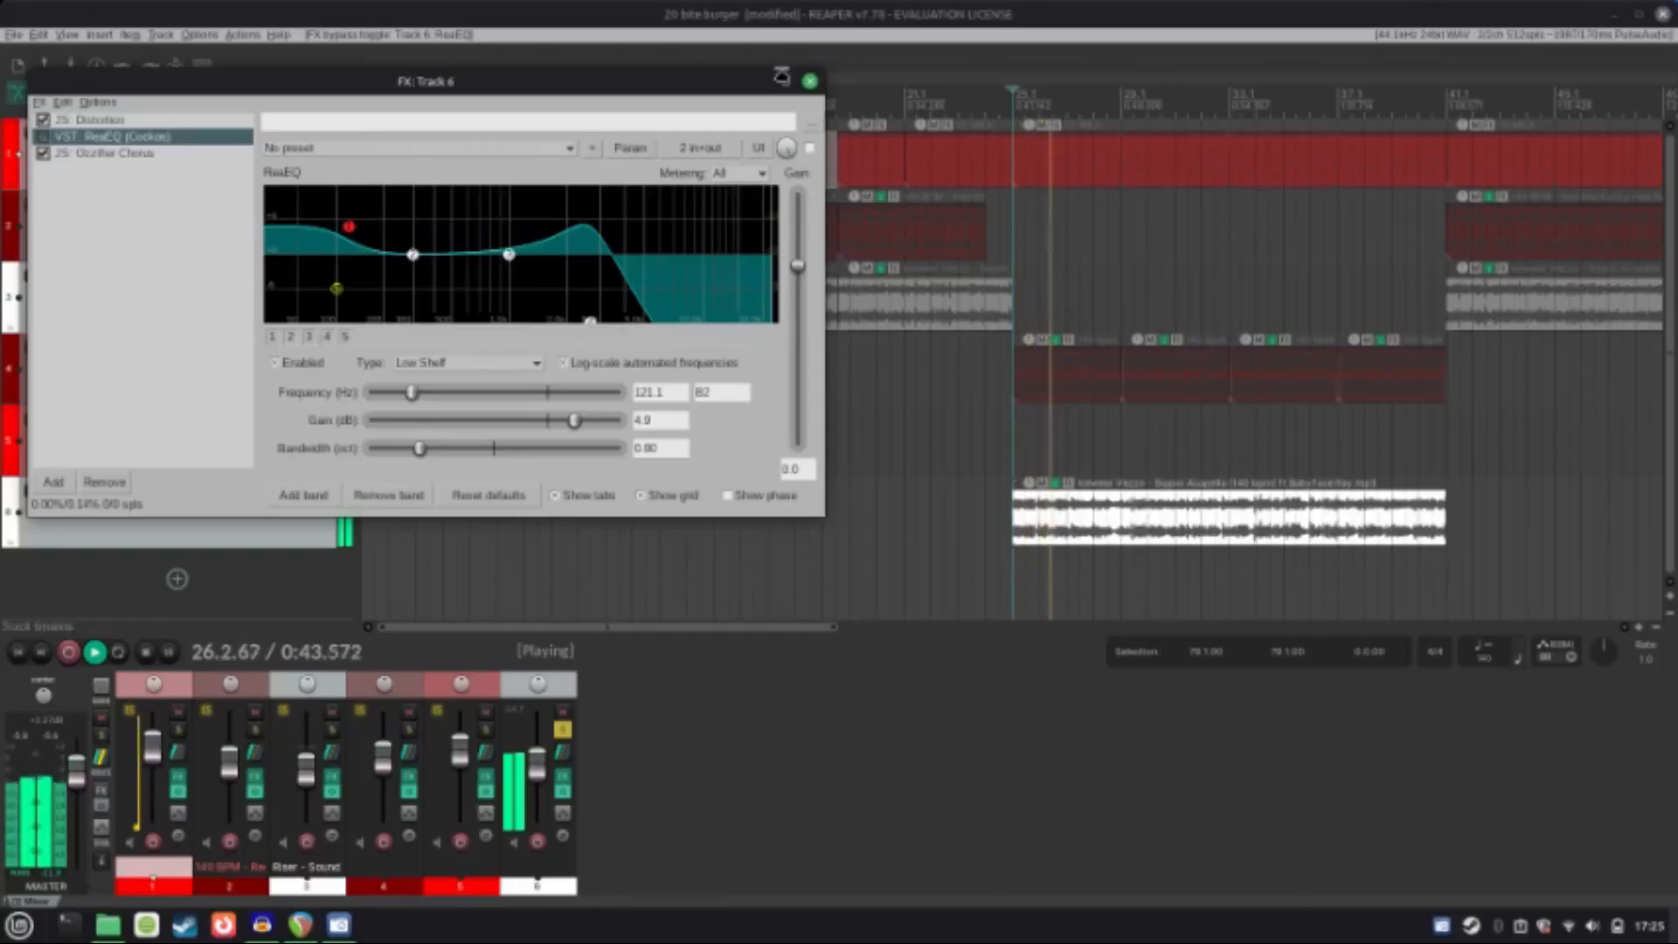
Step: Close track 6's effects chain, stop playback and remove the track's solo
left_click(810, 81)
key("space")
left_click(186, 491)
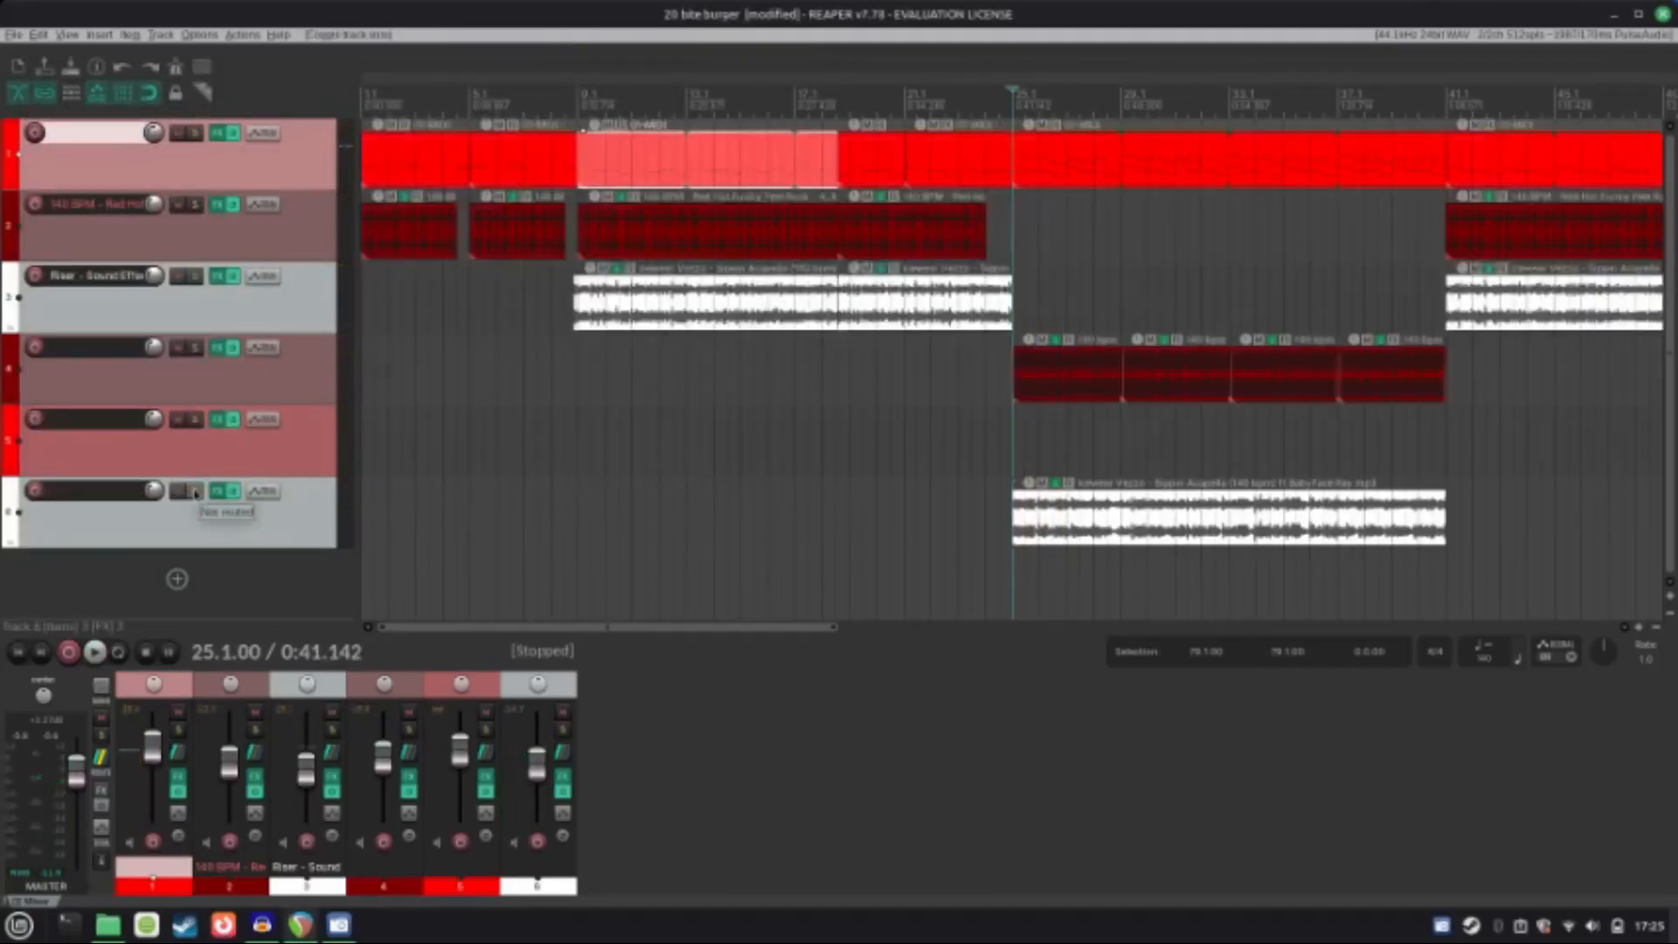
Step: Audition the full mix from bar 25, re-enable ReaEQ on track 6 and save the project
key("space")
key("space")
left_click(225, 491)
left_click(42, 138)
key("space")
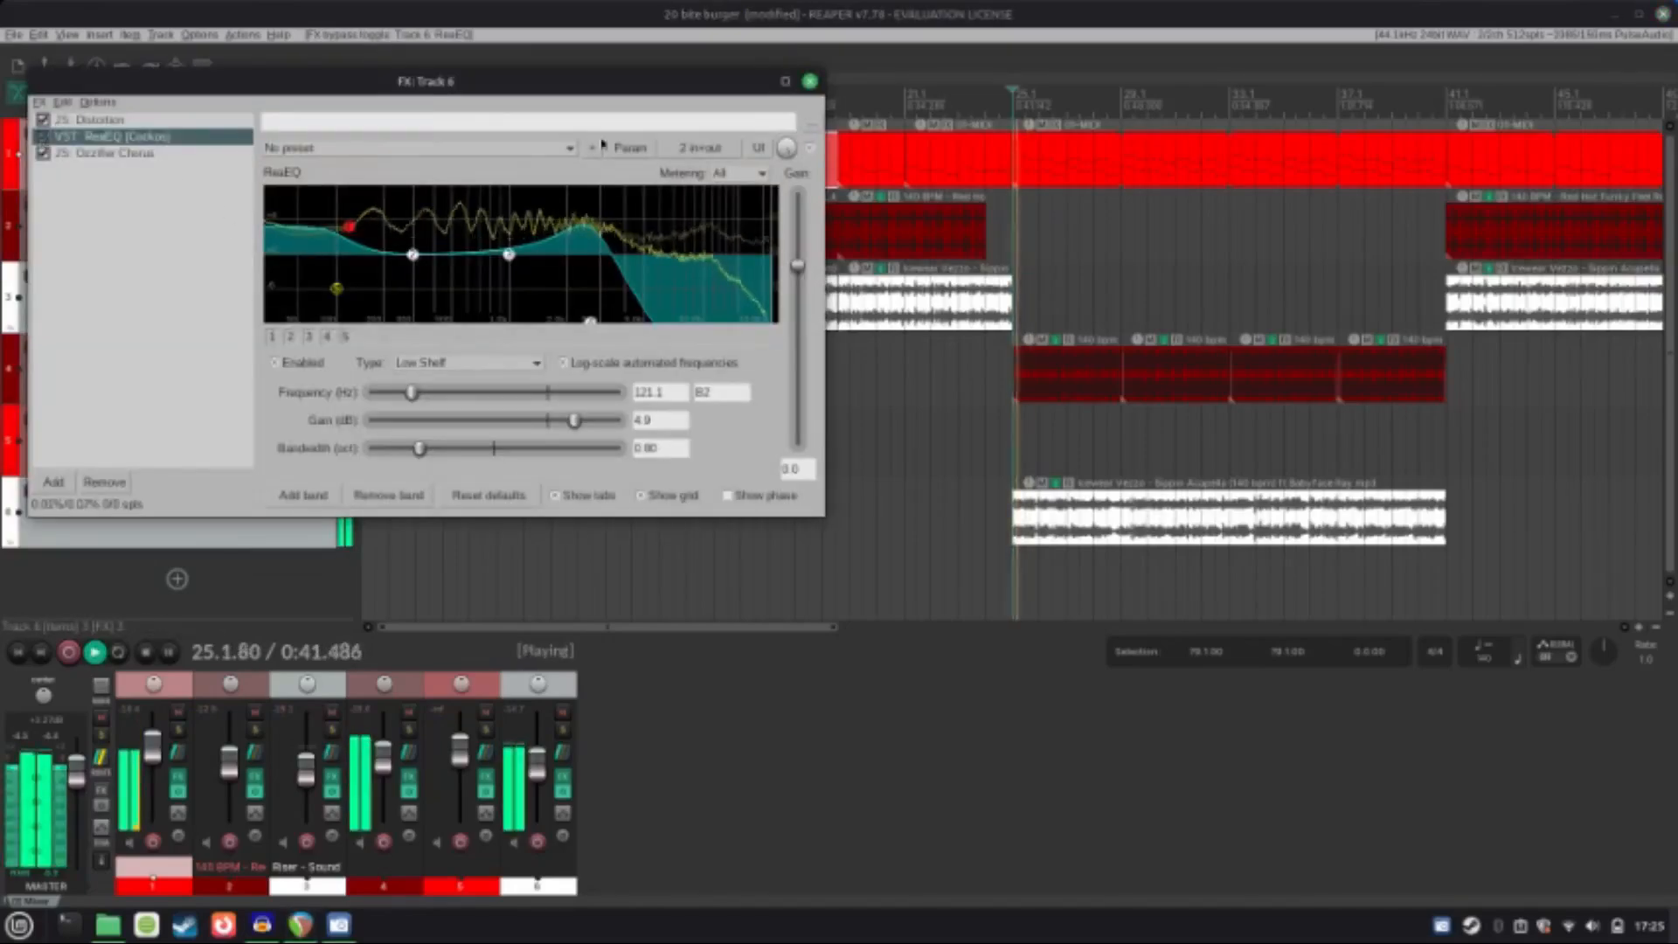
left_click(810, 82)
key("ctrl+s")
key("space")
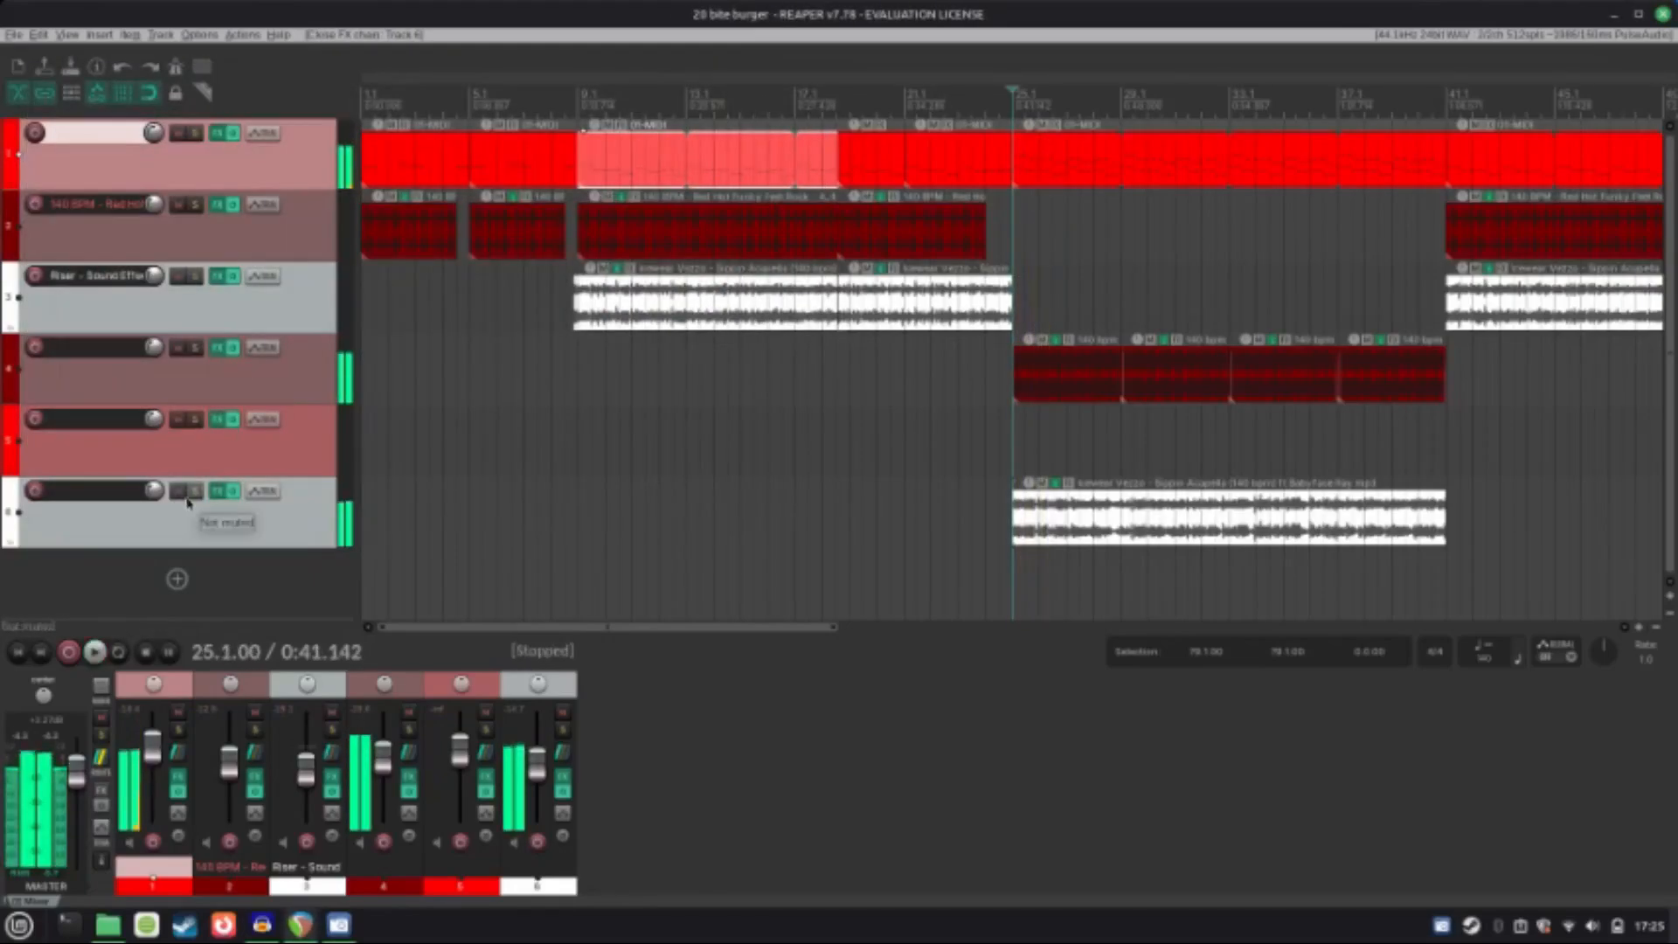
Step: Switch track 6's solo on and off again and save the project
left_click(197, 494)
left_click(196, 494)
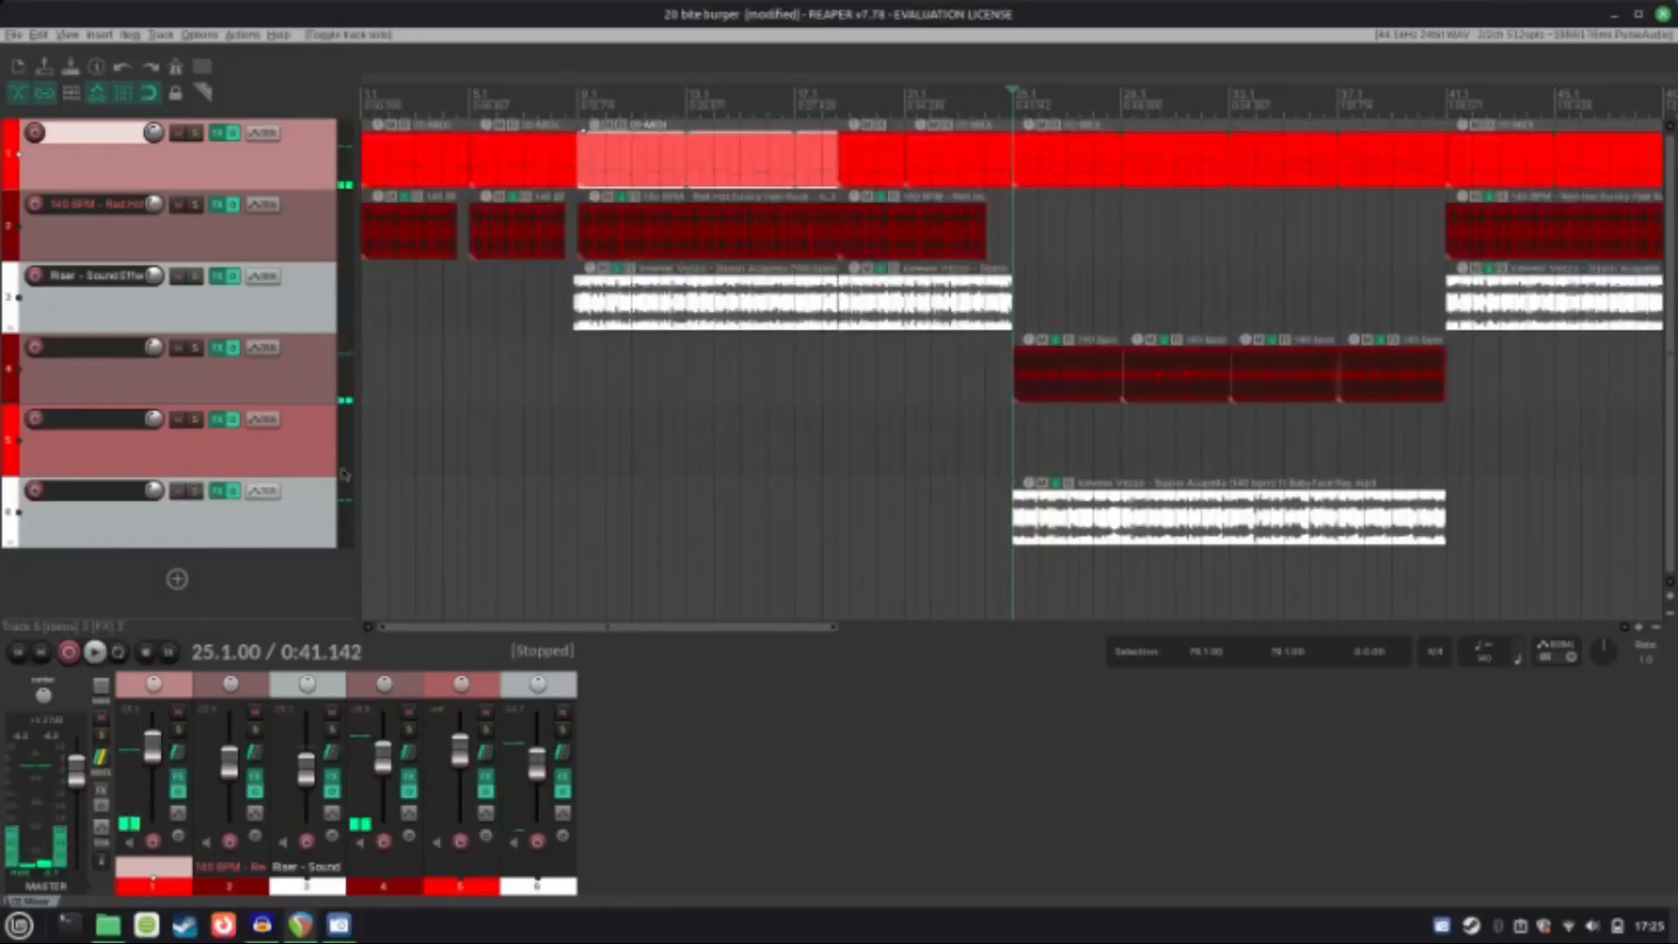
scroll(486, 445, "down", 4)
key("ctrl+s")
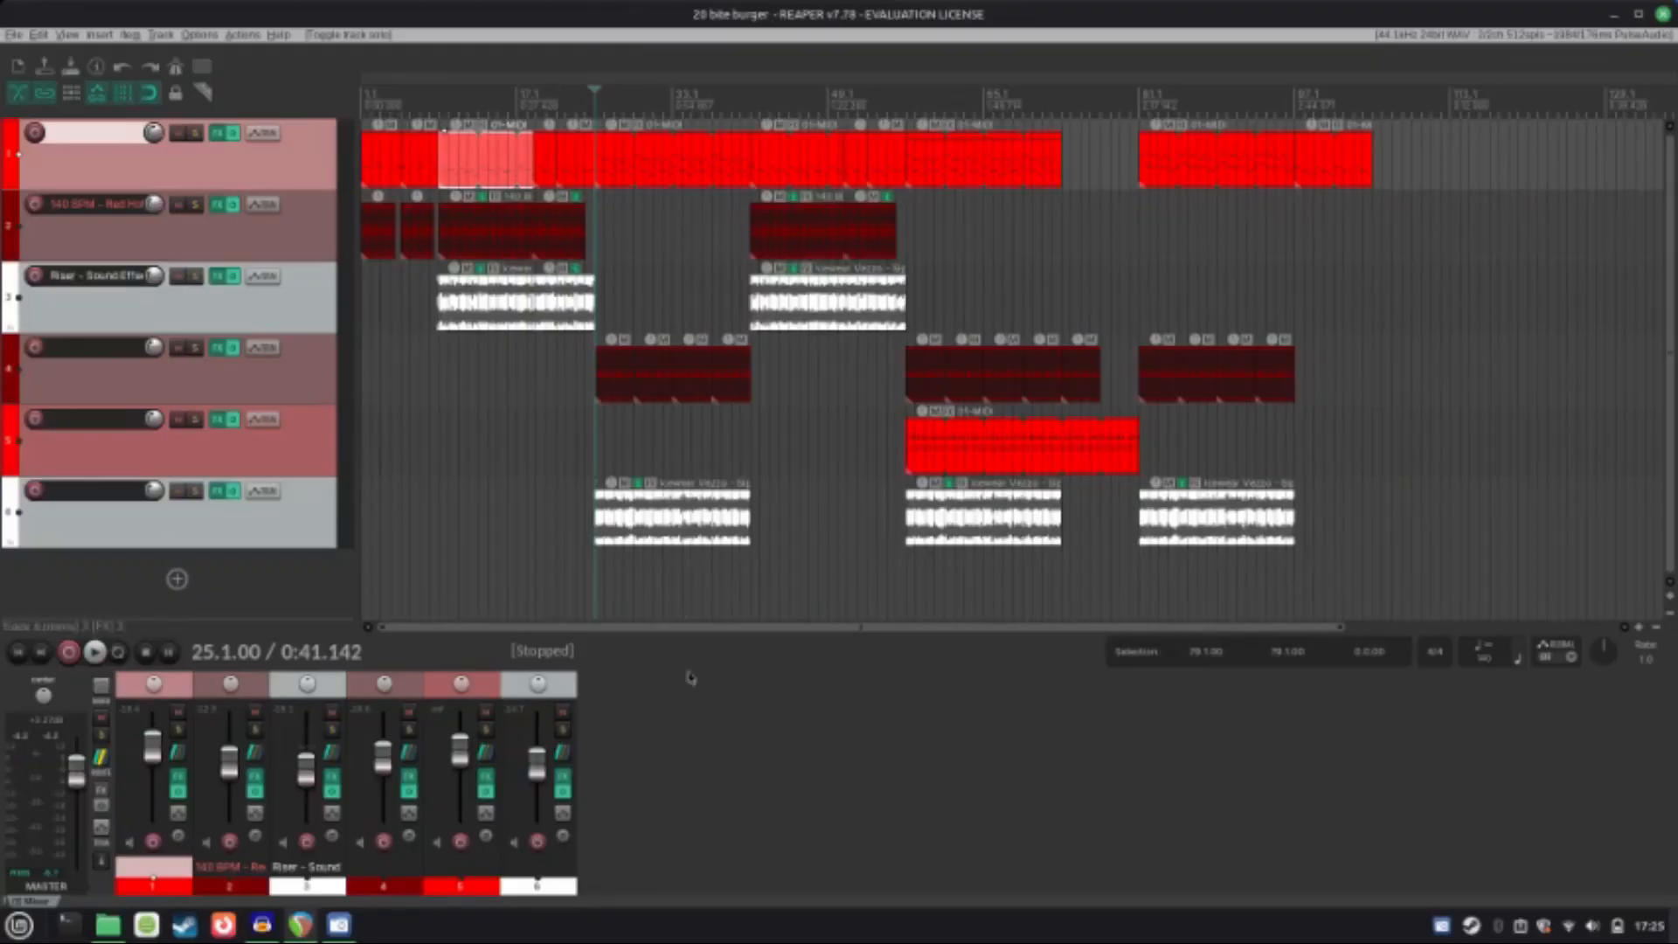
Step: Audition the full mix briefly from bars 41 and 57, and return to the start of the project
left_click(747, 111)
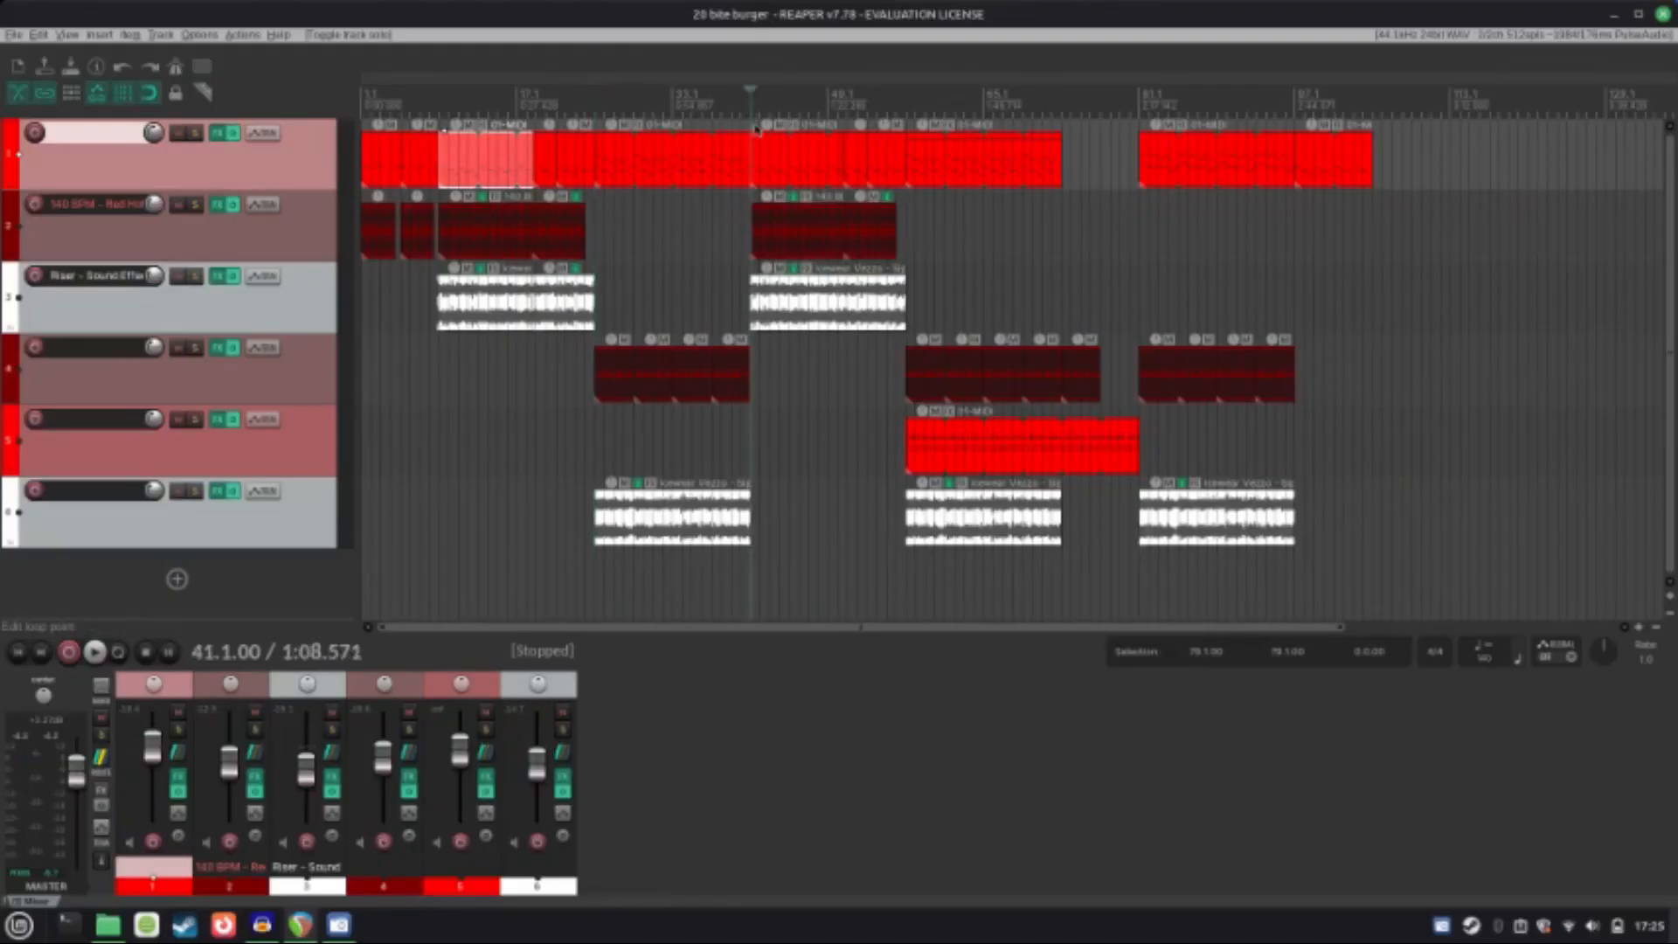
key("space")
key("space")
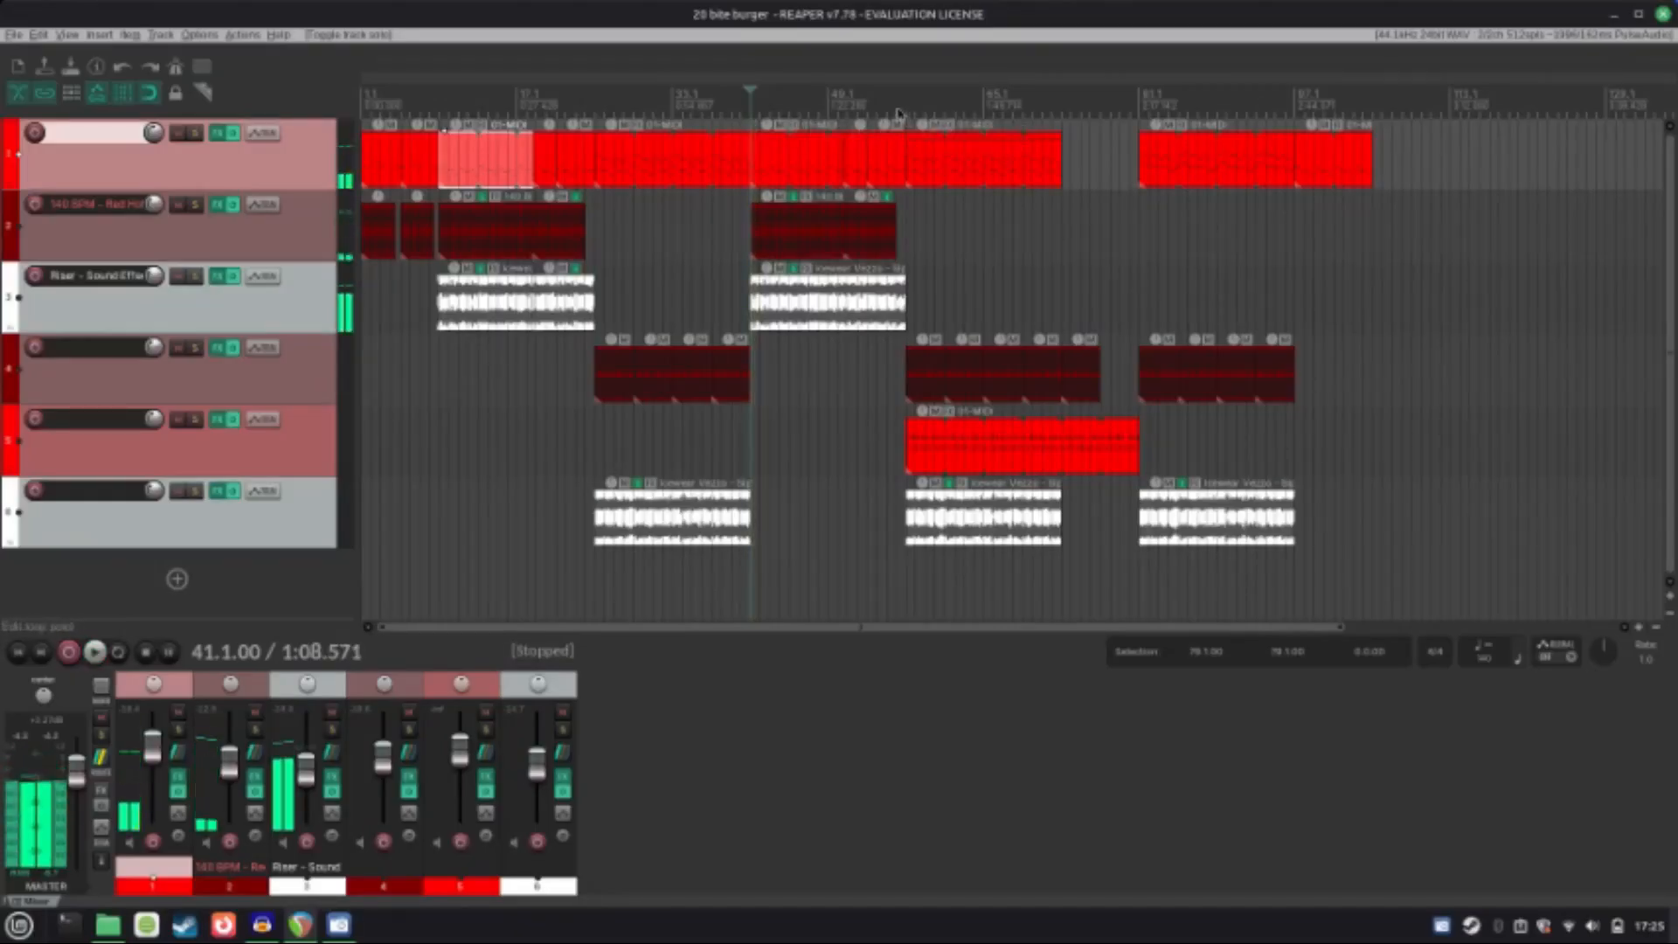
left_click(906, 111)
key("space")
key("space")
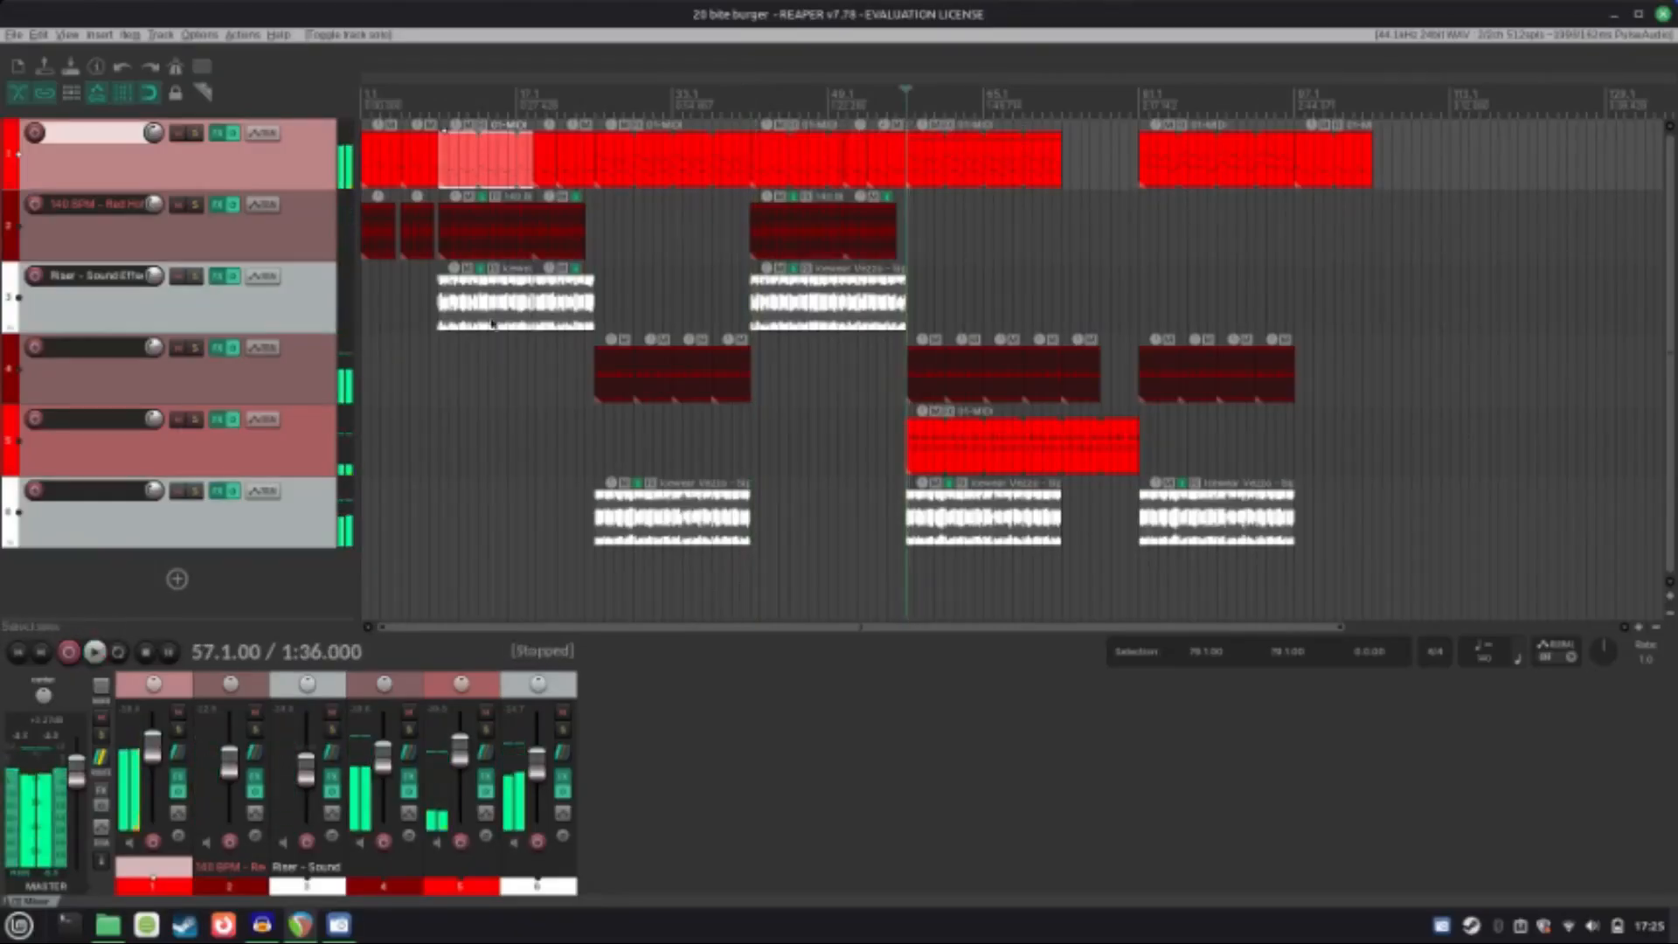
left_click(17, 652)
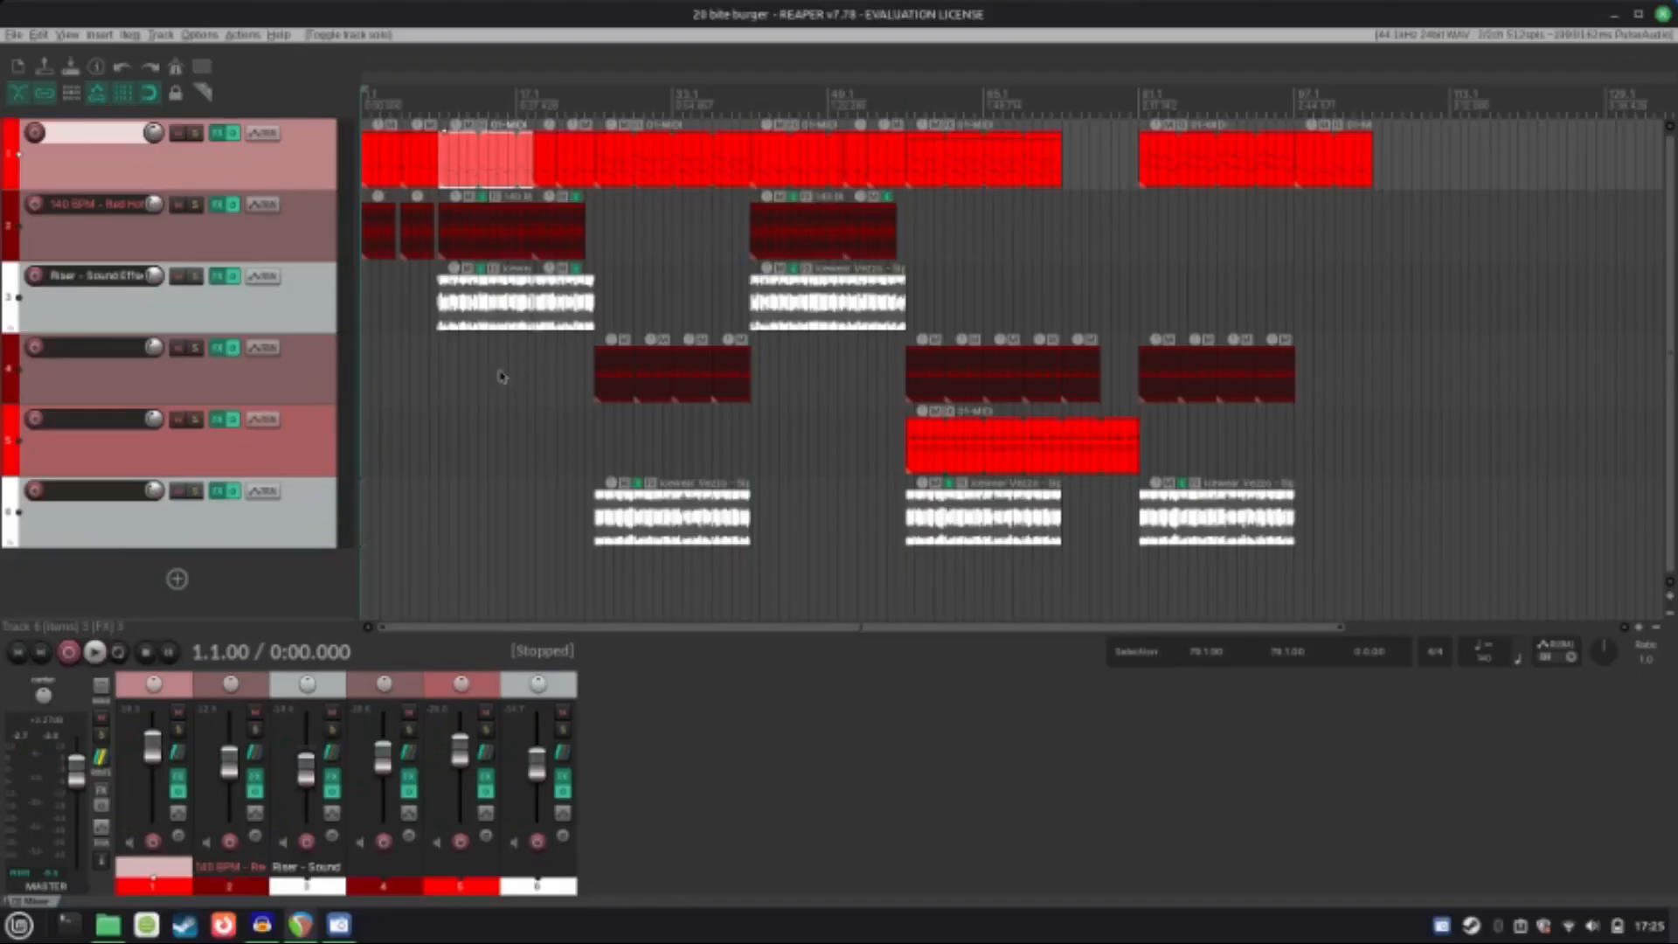
scroll(502, 377, "up", 15)
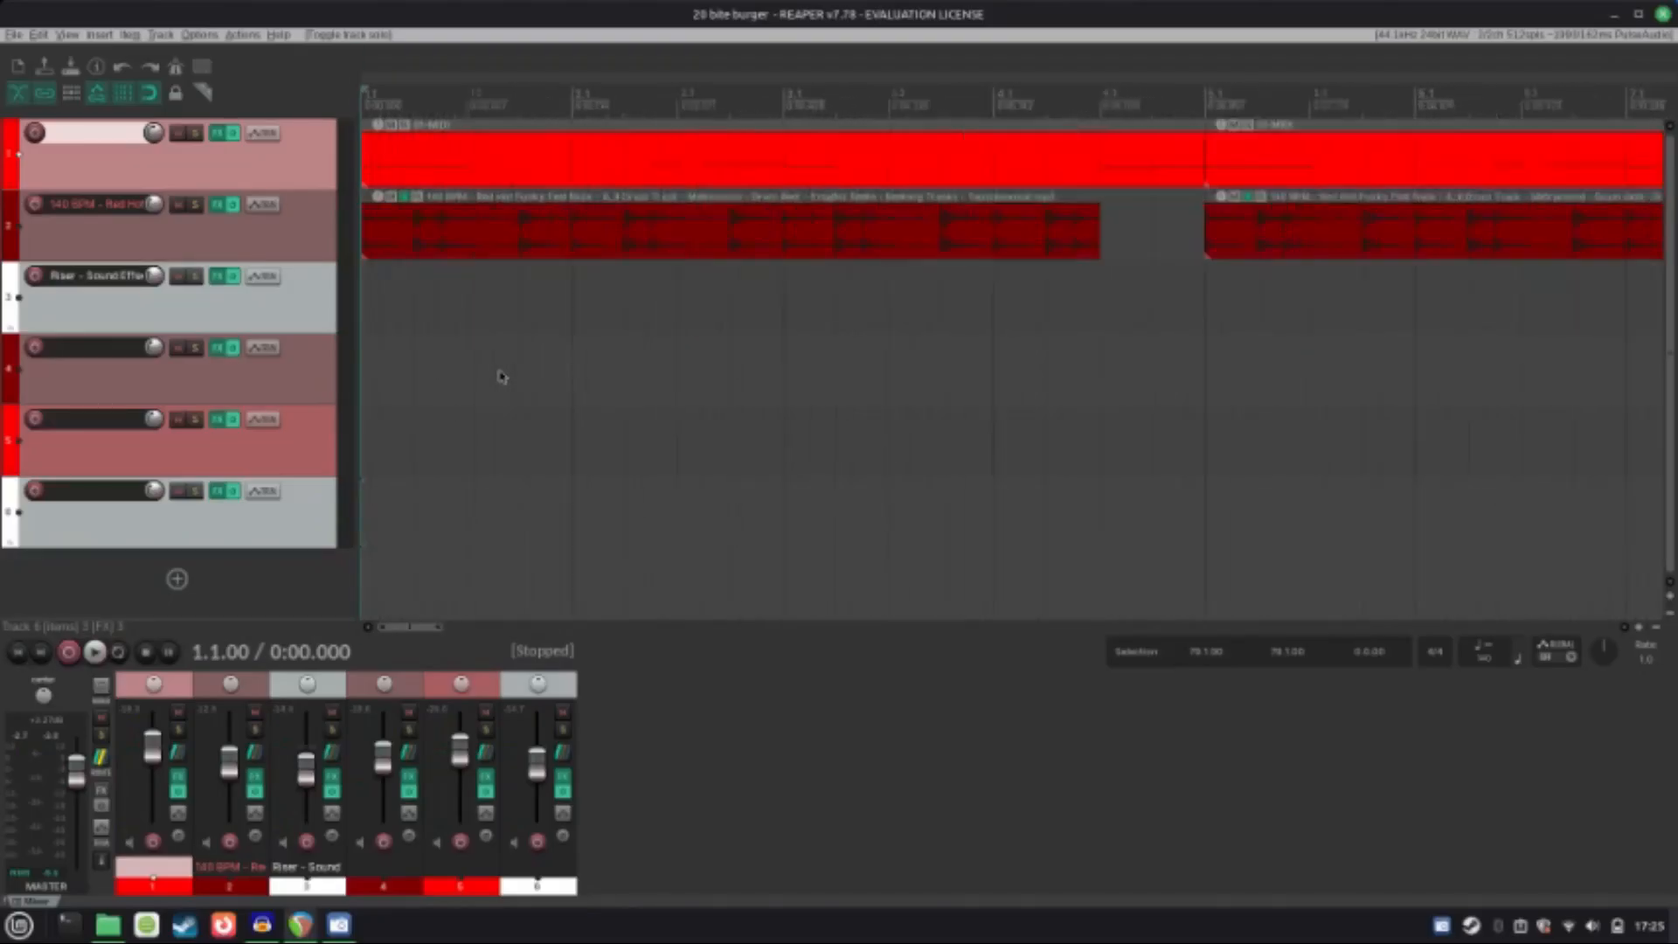
scroll(502, 377, "down", 15)
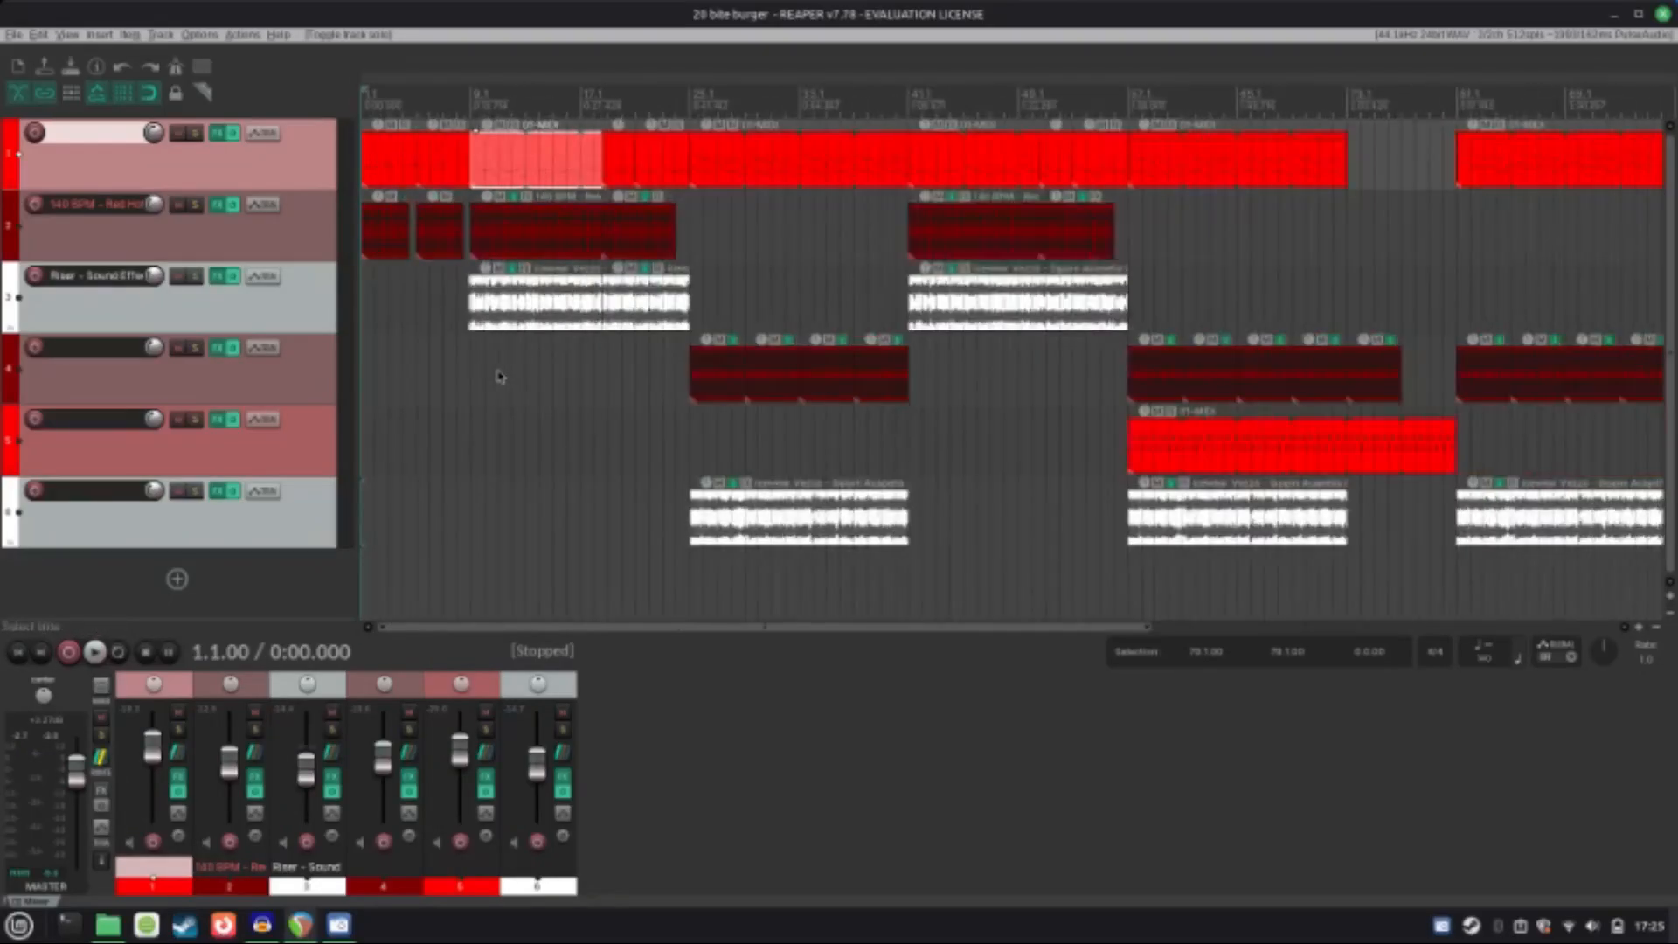
scroll(494, 375, "down", 8)
scroll(502, 377, "up", 8)
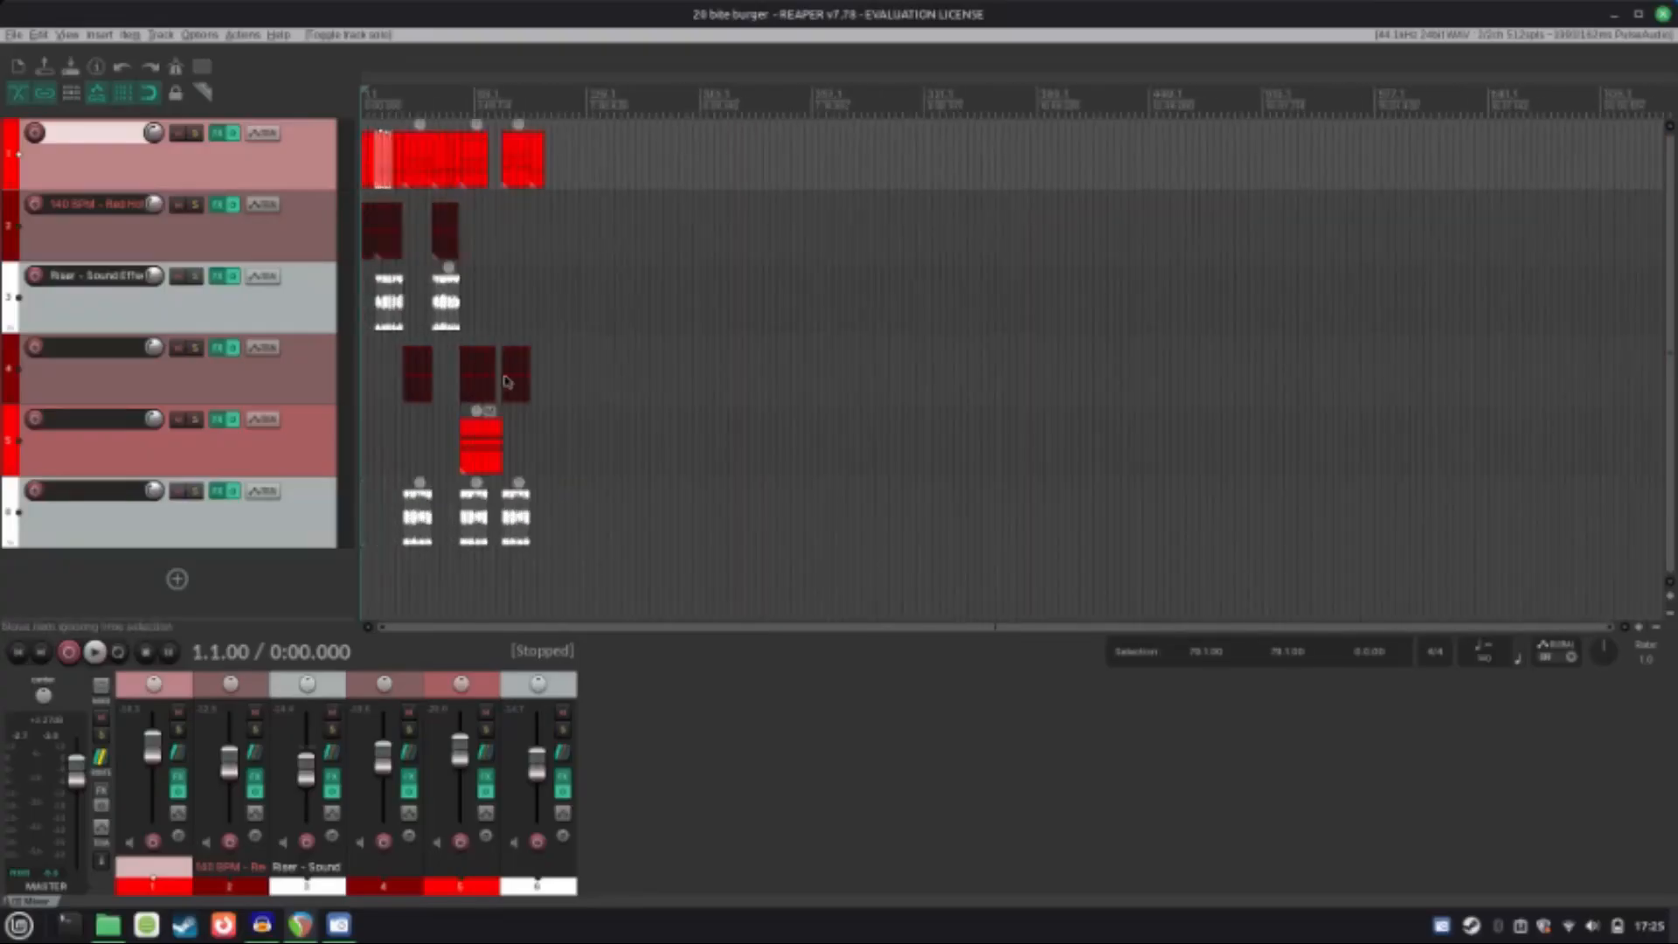
scroll(510, 381, "up", 4)
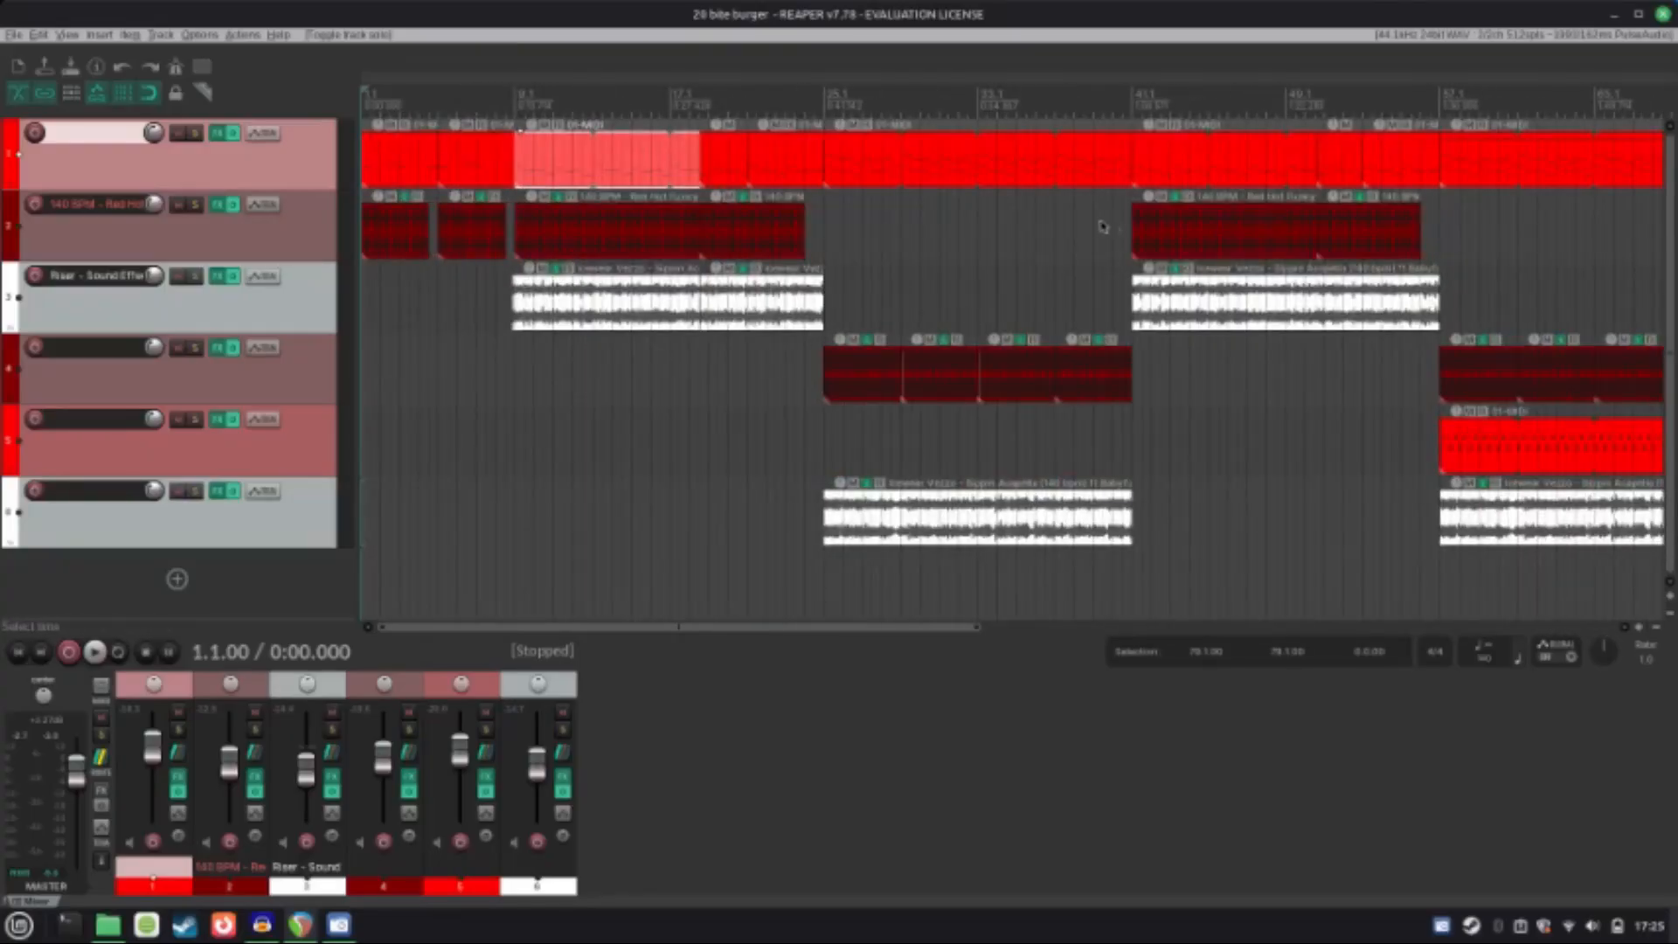
Step: Audition the full mix briefly from bar 18
left_click(690, 109)
key("space")
key("space")
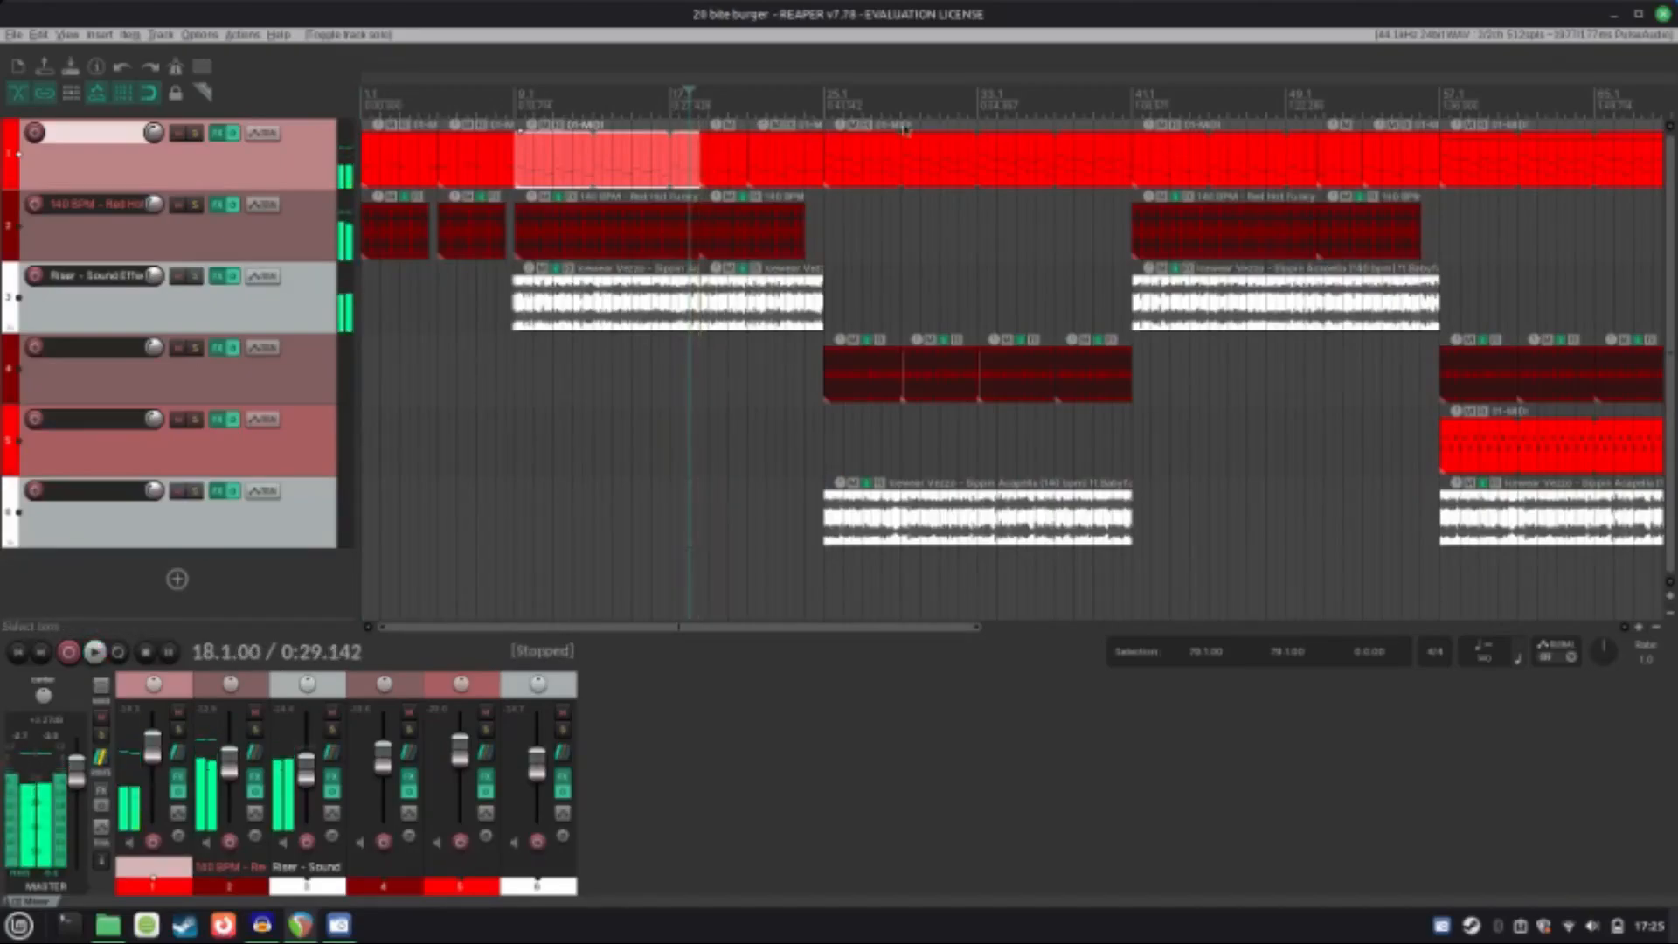
Step: Move the play position to bar 25 and bar 57, and return to the start of the project
left_click(824, 109)
scroll(824, 110, "down", 4)
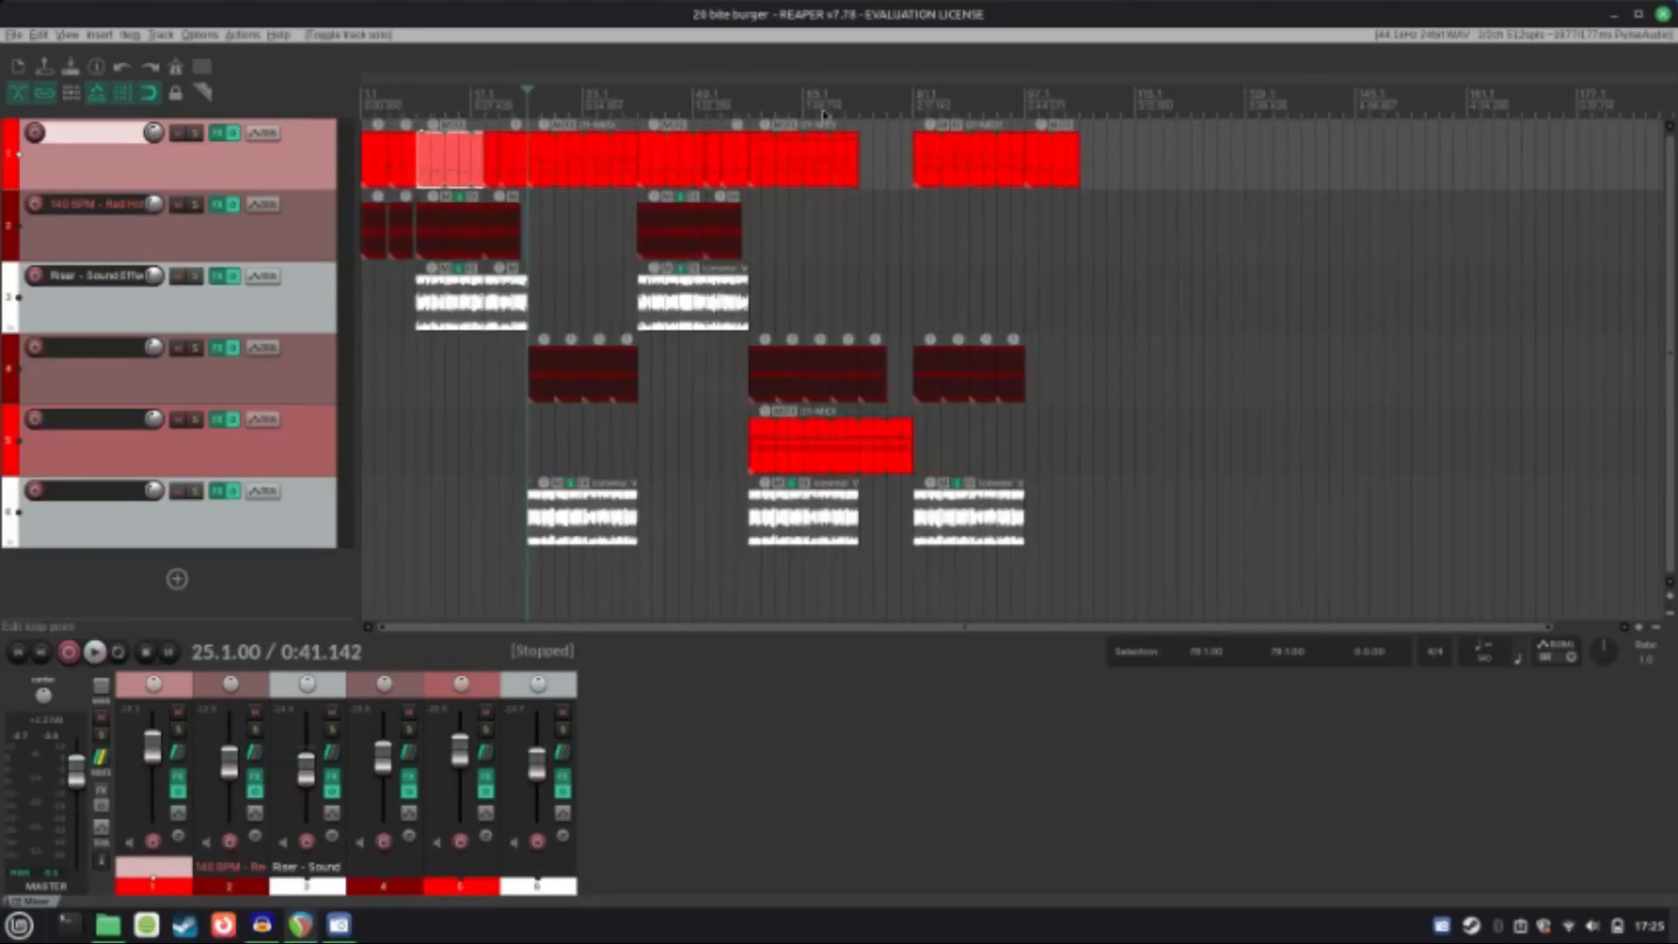
left_click(752, 110)
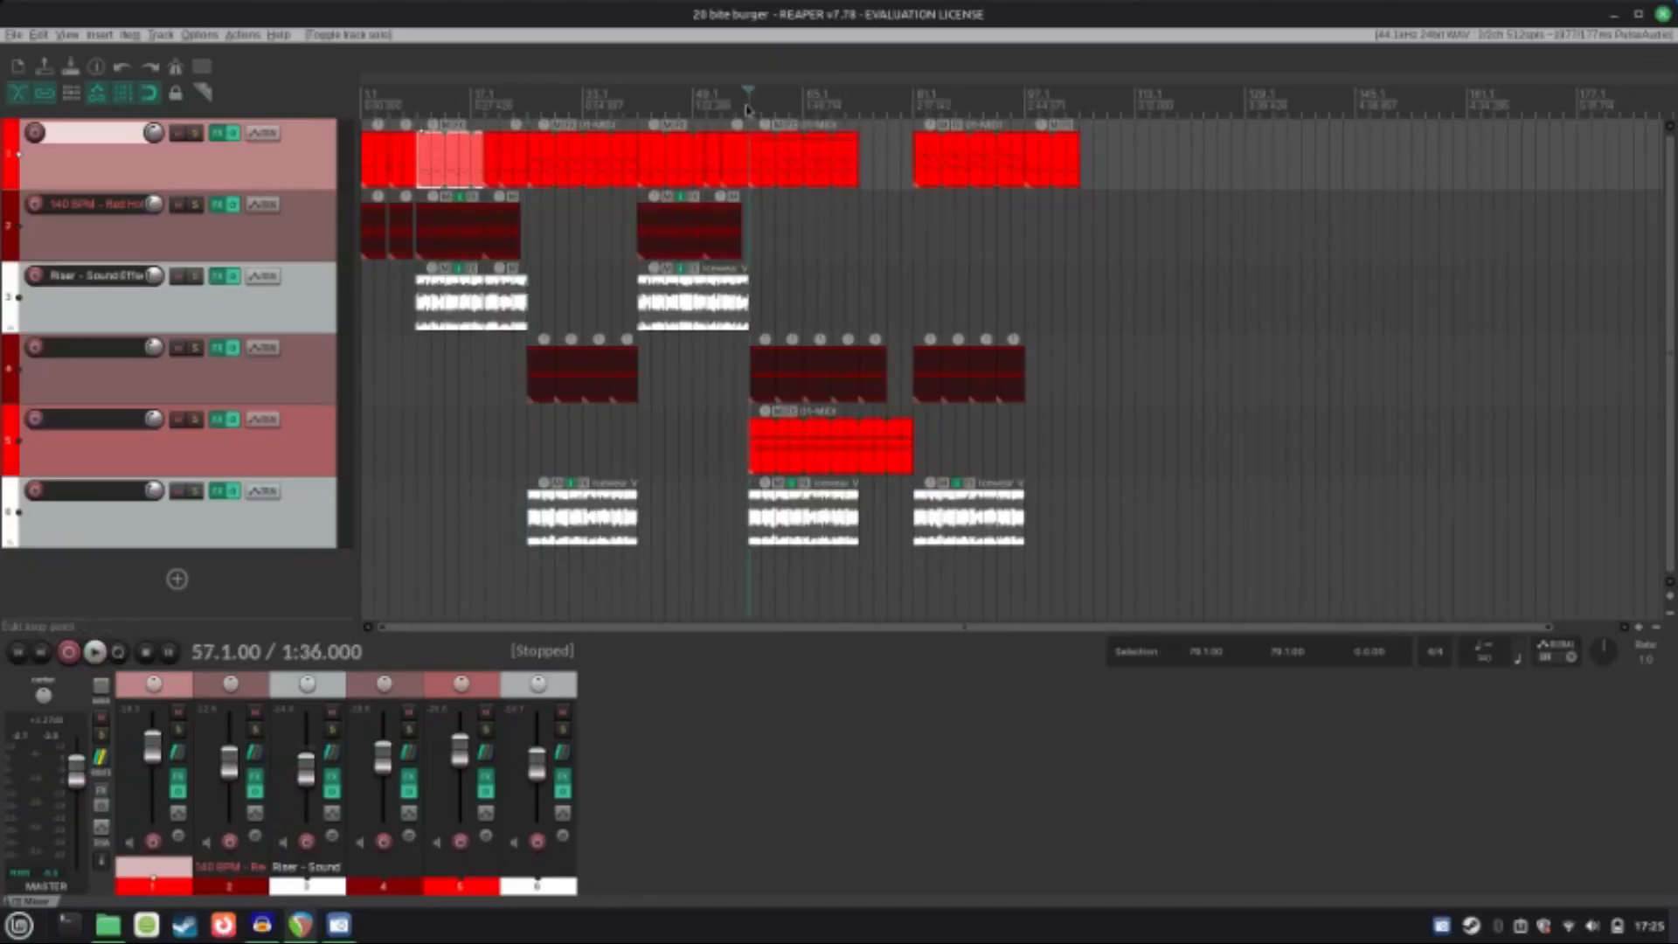
scroll(816, 281, "up", 5)
scroll(933, 268, "down", 5)
left_click(16, 653)
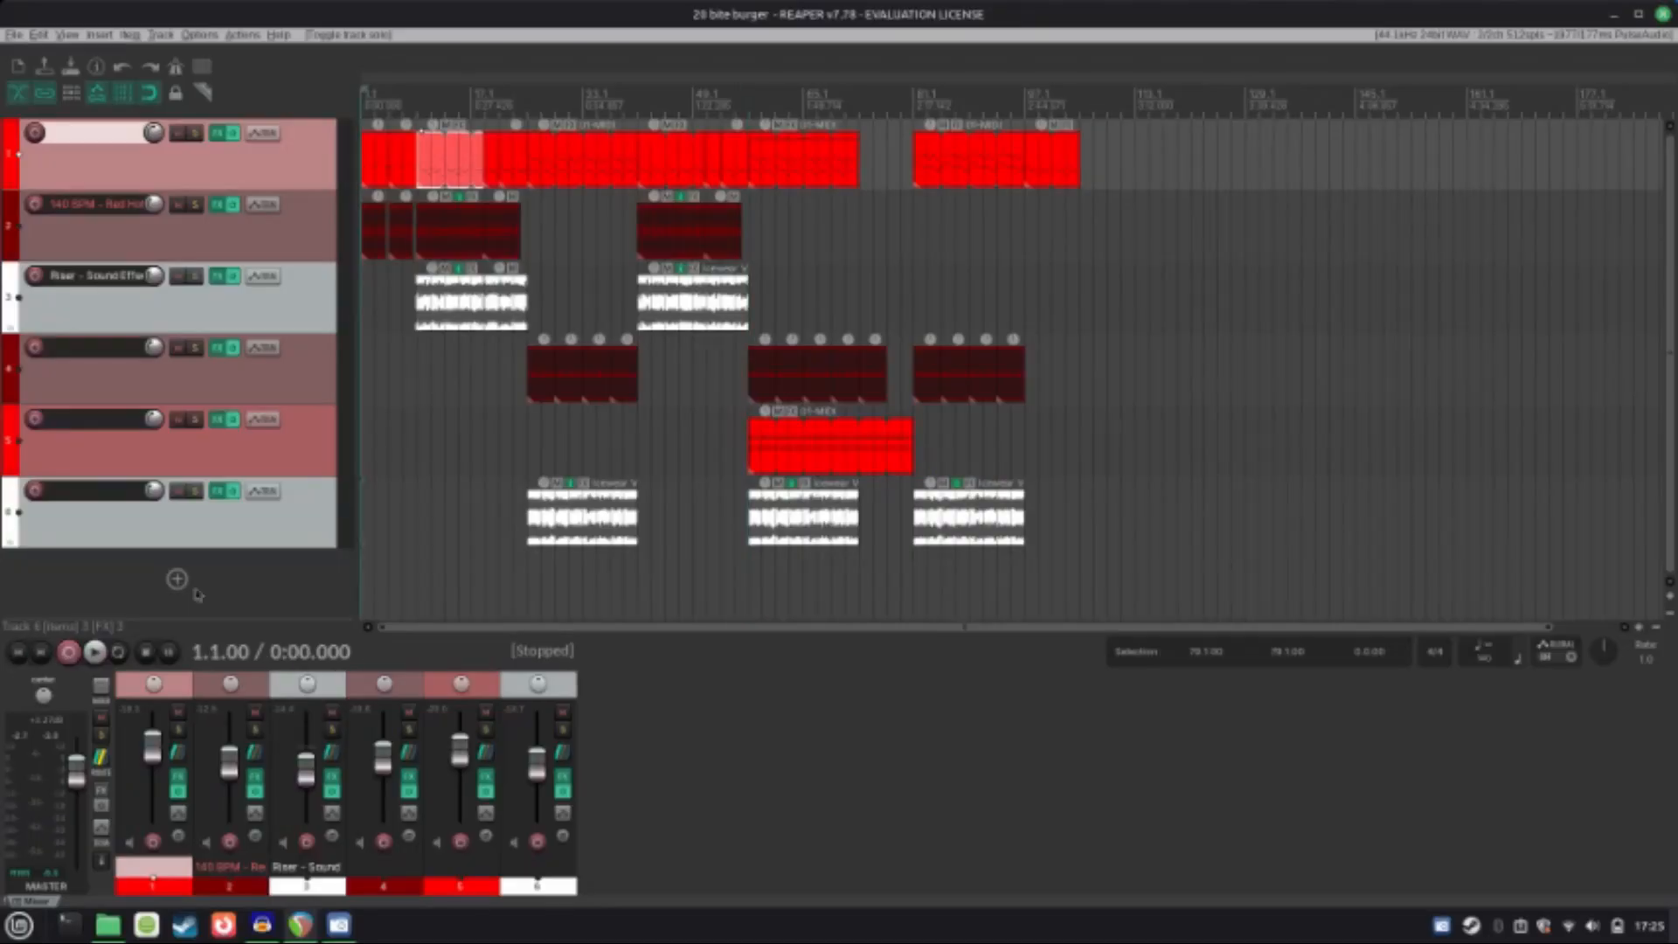
scroll(487, 442, "up", 4)
scroll(524, 428, "down", 4)
scroll(543, 421, "down", 12)
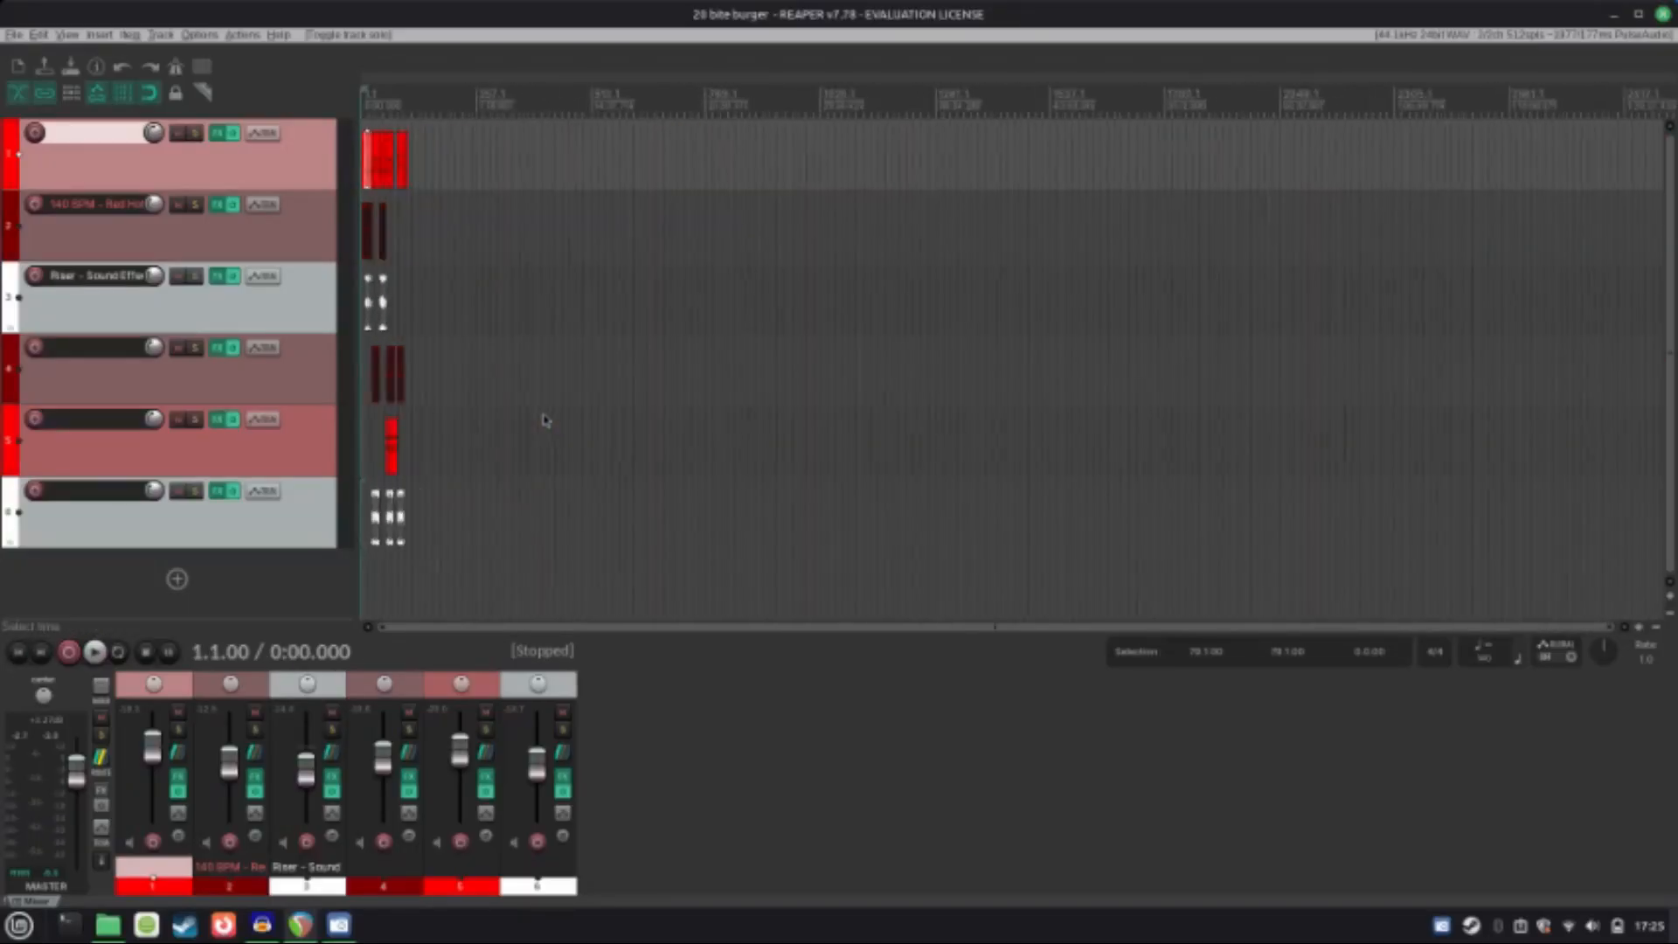
scroll(544, 421, "up", 18)
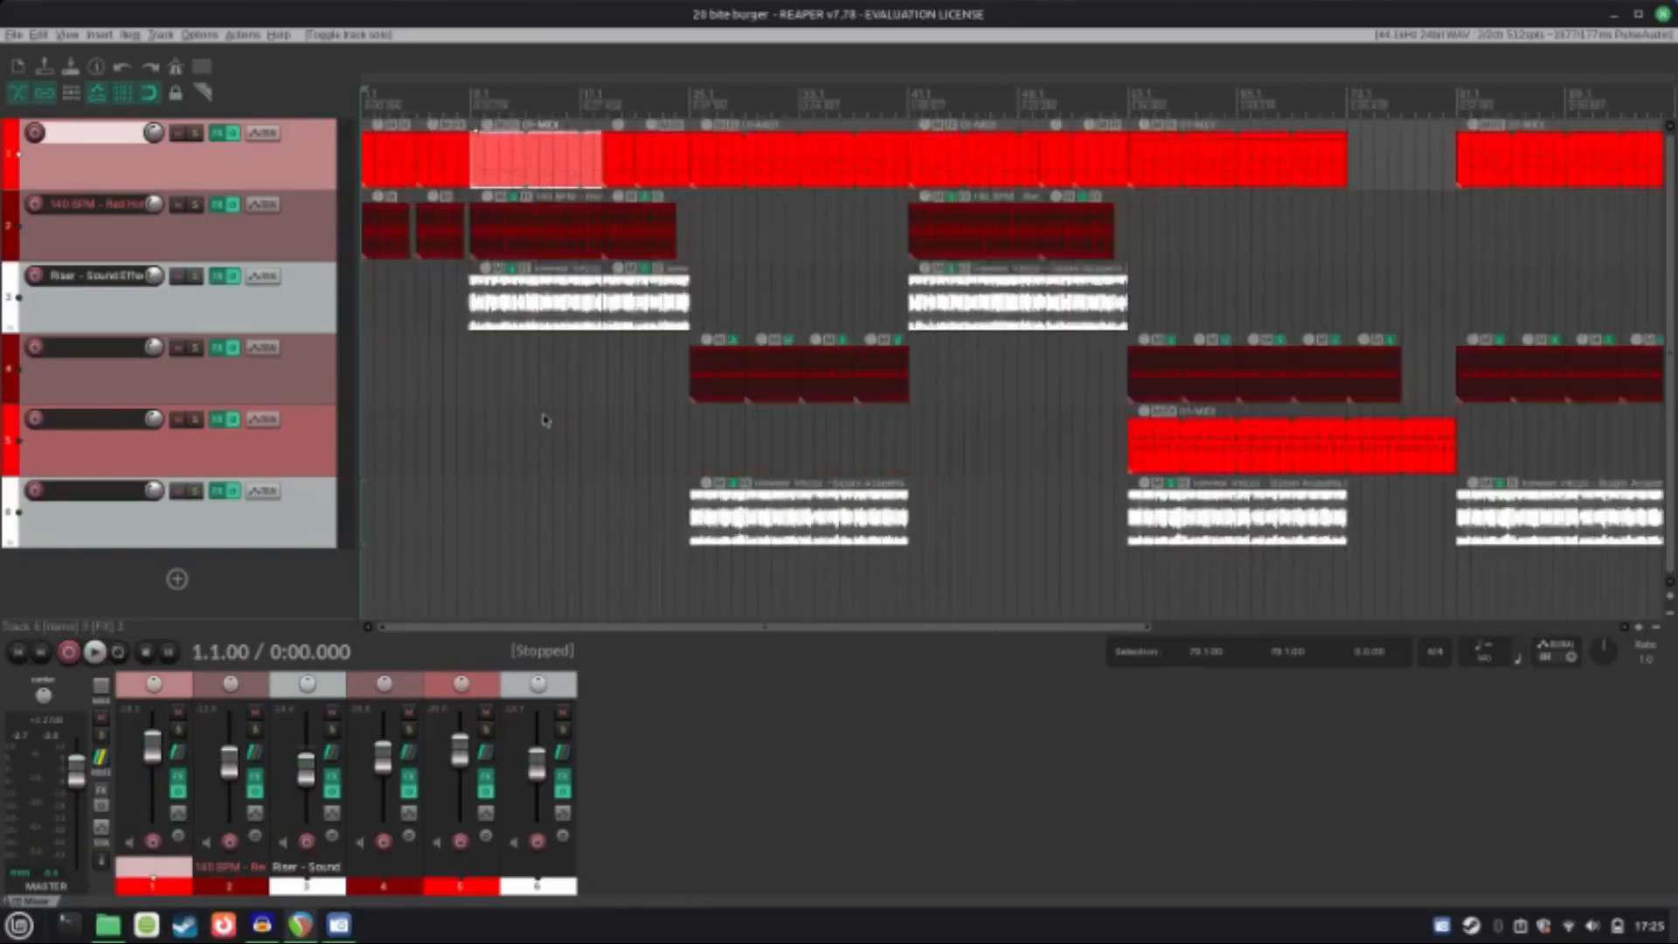
scroll(544, 420, "down", 6)
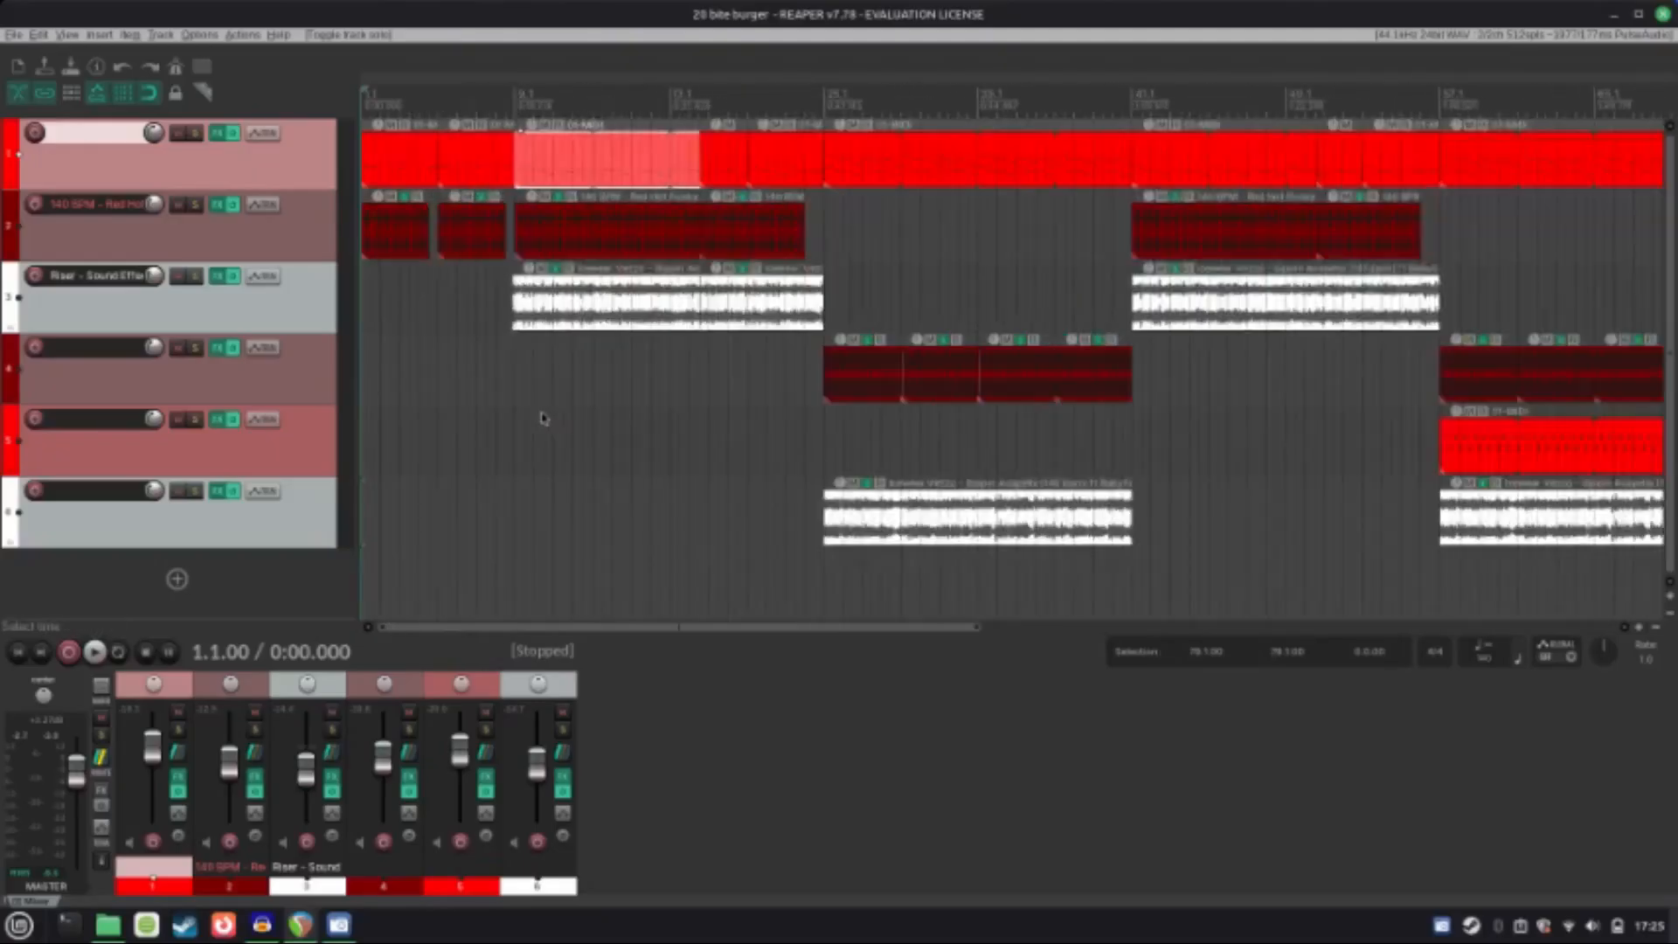
scroll(544, 420, "down", 2)
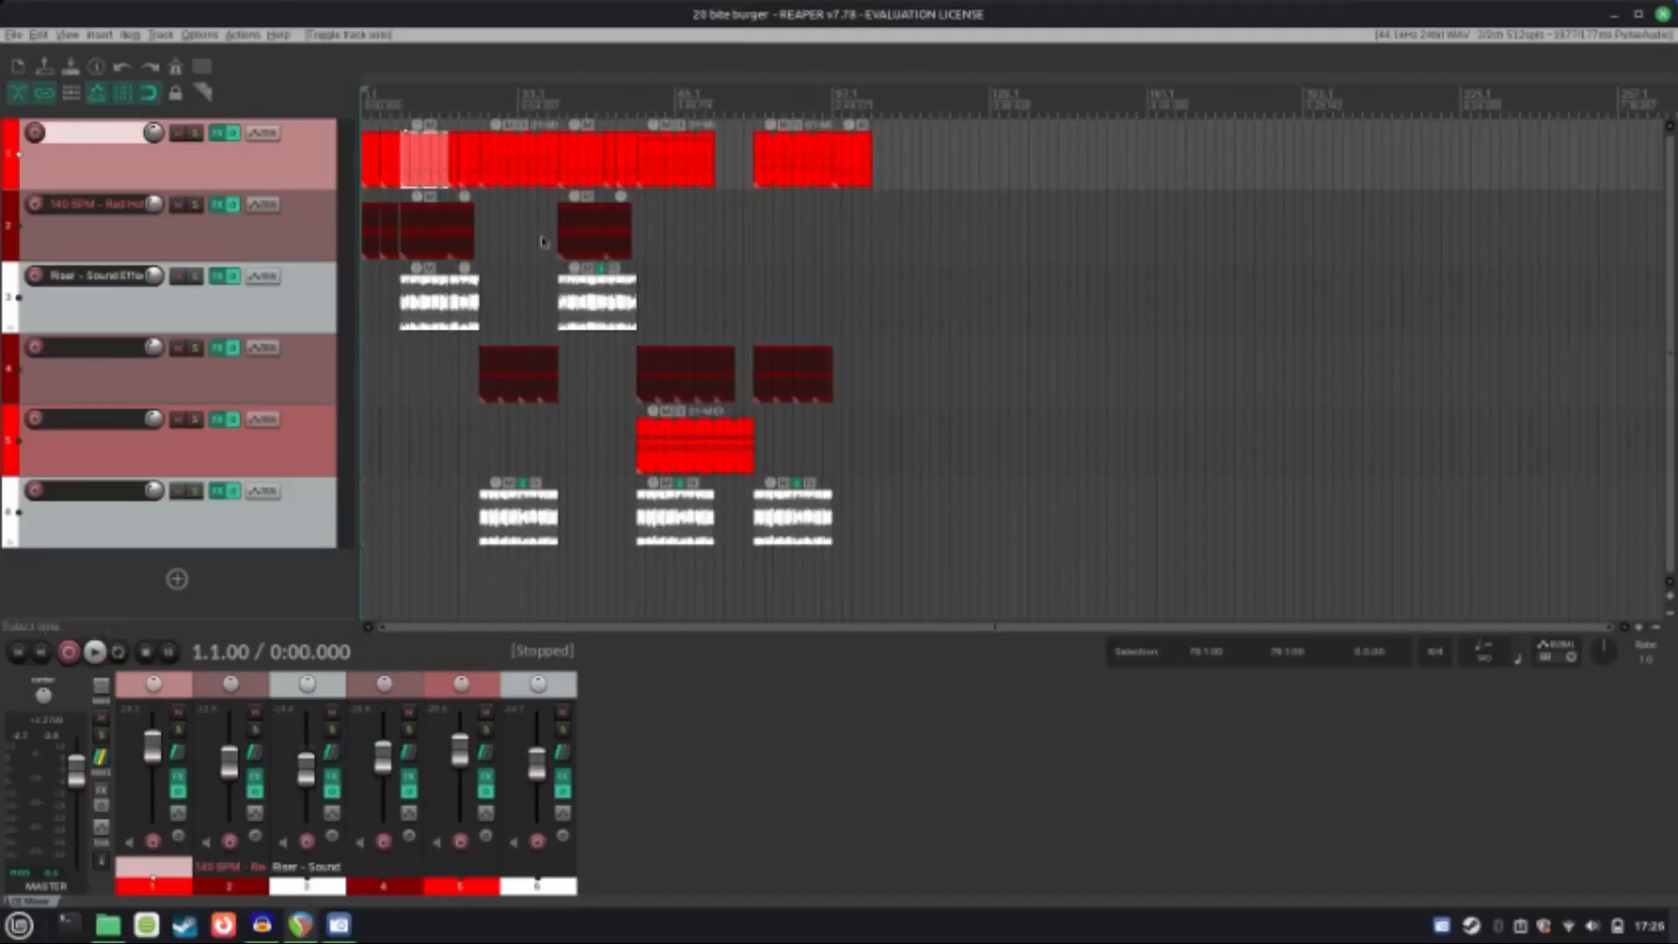
scroll(537, 242, "up", 4)
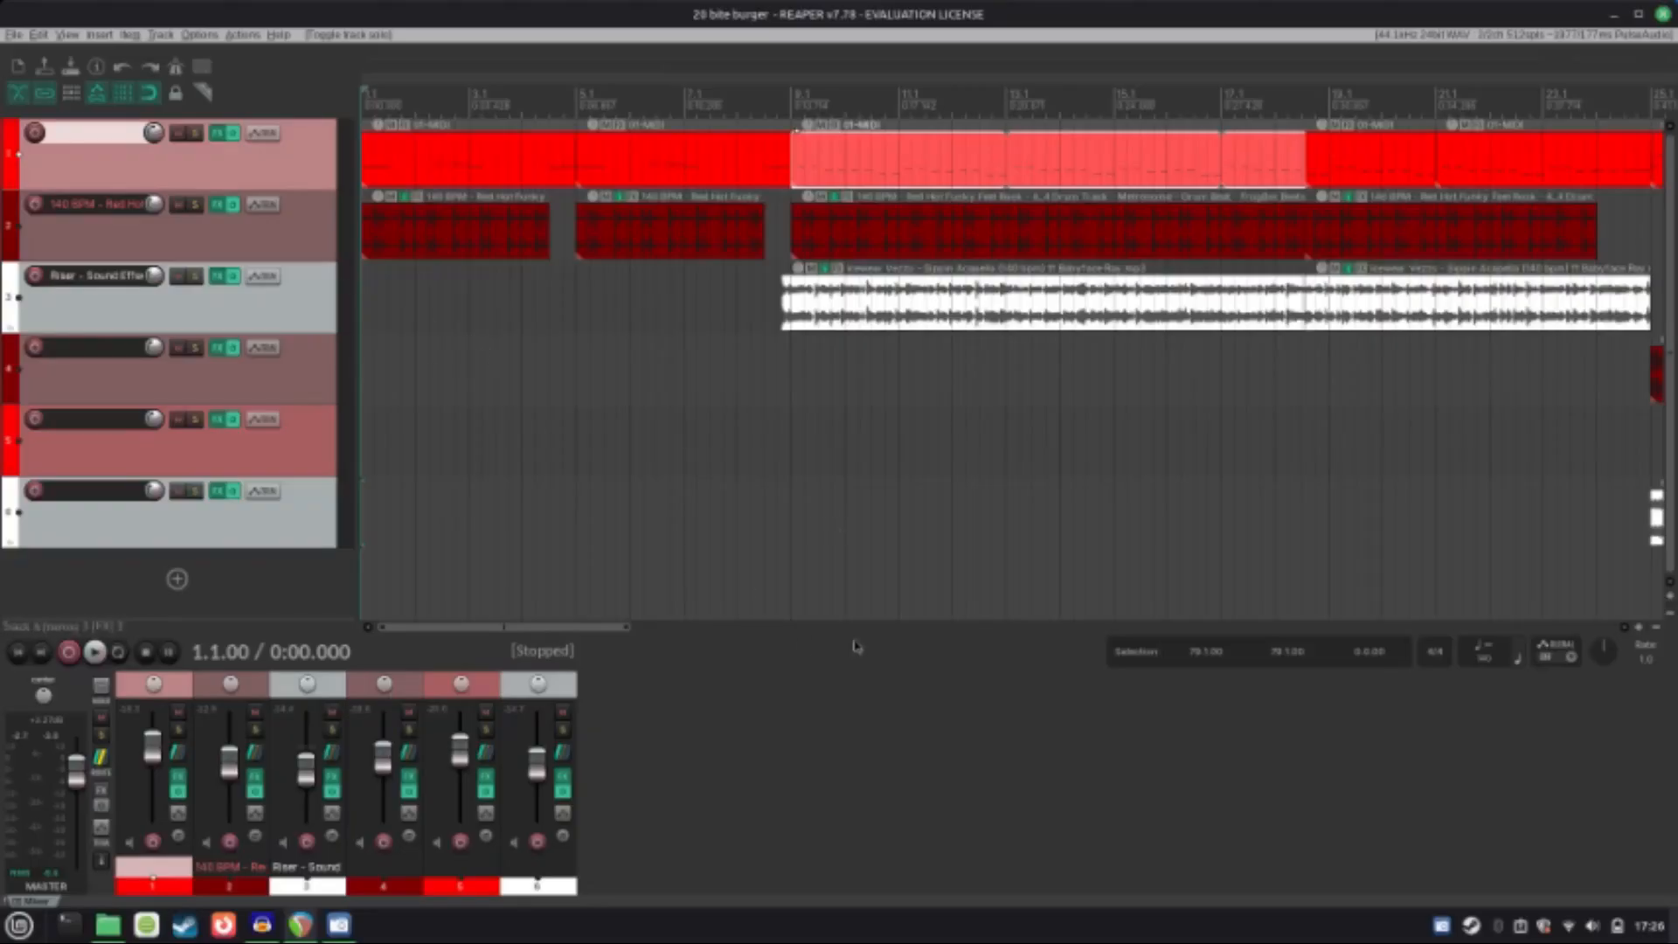
Step: Inspect the Distortion (Fuzz), ReaPitch and ReaSamplOmatic5000 sample settings in track 1's effects chain and save the project
left_click(218, 133)
left_click(105, 183)
left_click(119, 165)
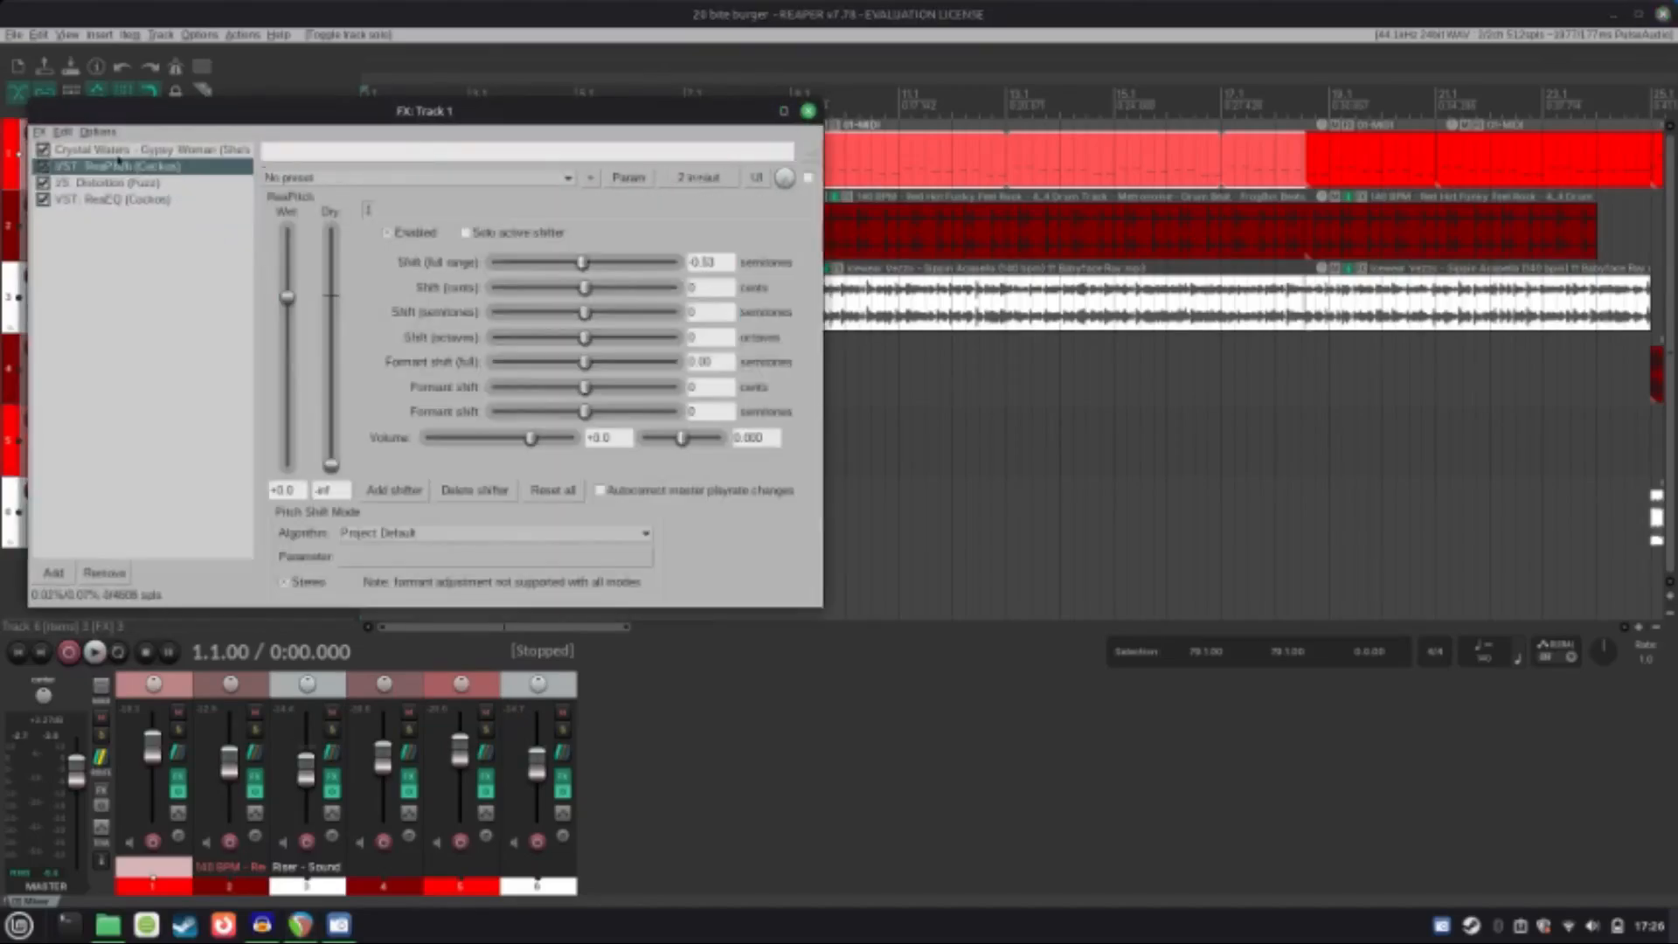
left_click(124, 150)
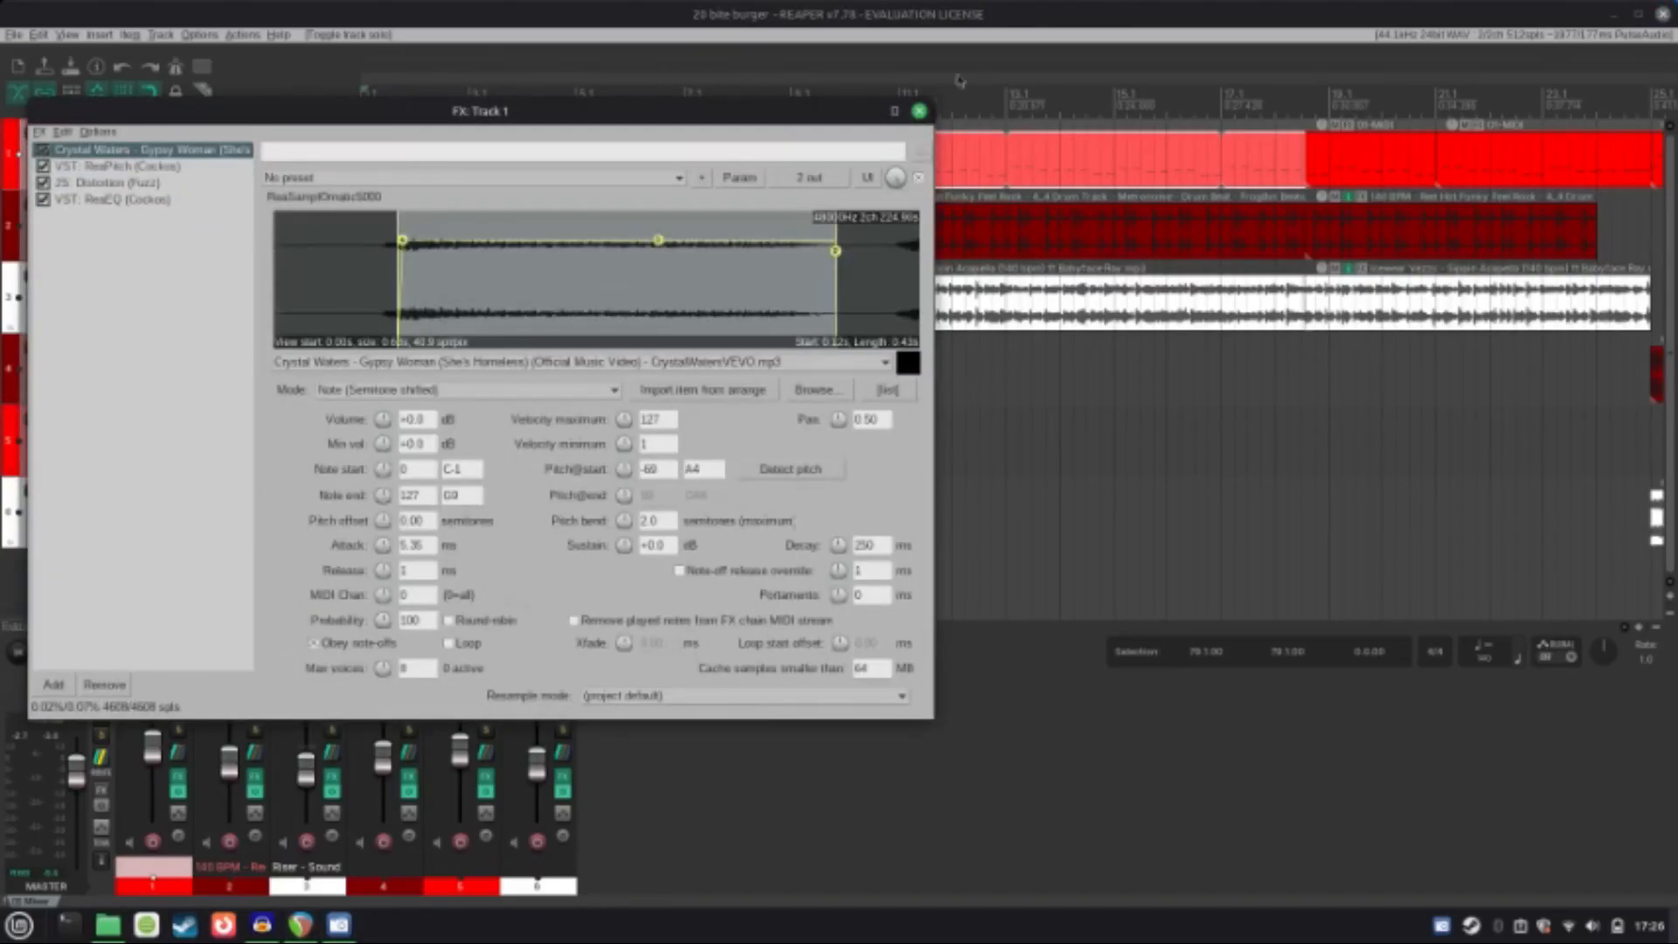
left_click(918, 111)
key("ctrl+s")
scroll(732, 334, "down", 4)
scroll(658, 598, "down", 1)
scroll(658, 598, "down", 2)
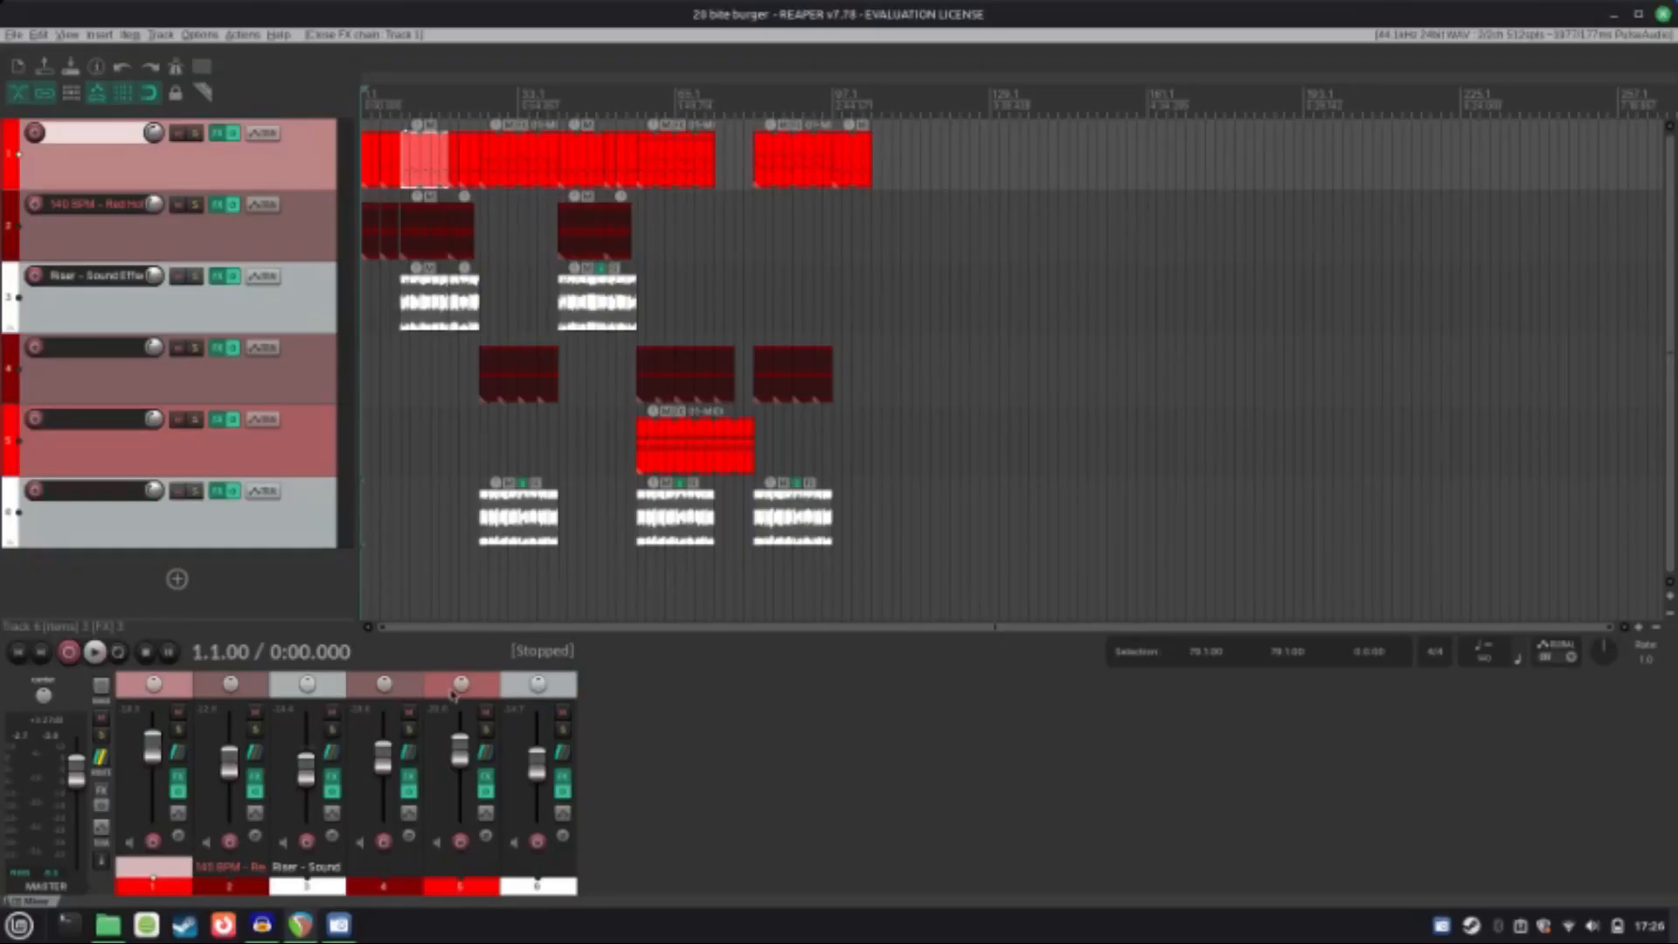
scroll(423, 486, "up", 4)
scroll(431, 487, "down", 4)
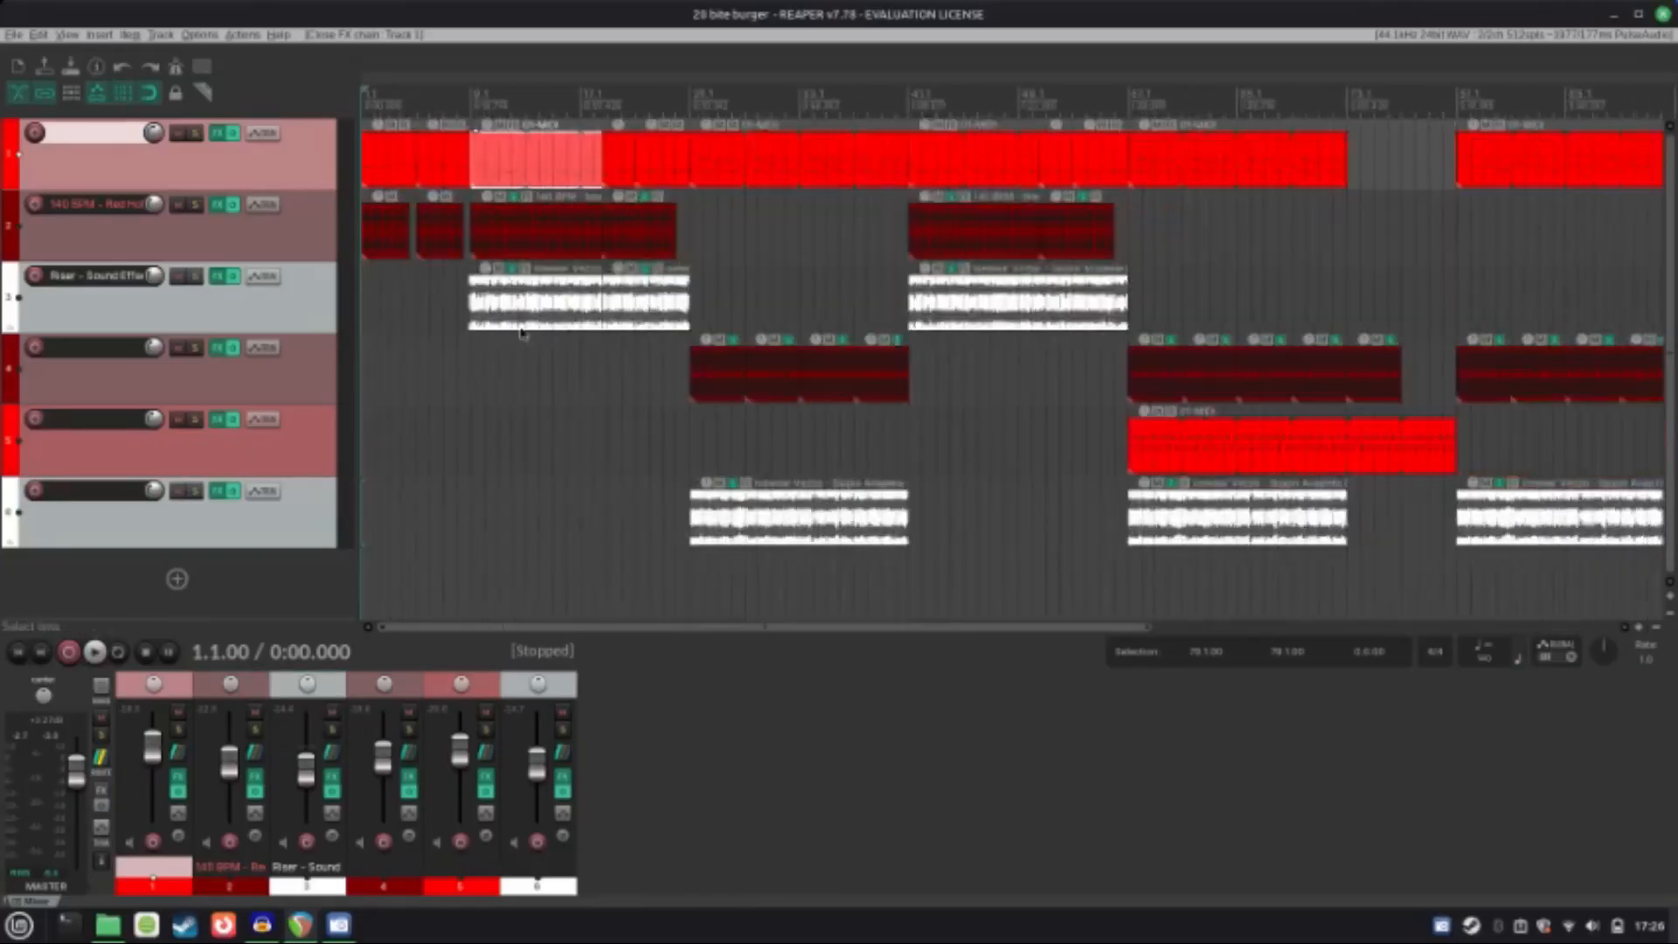
scroll(520, 332, "up", 4)
scroll(521, 332, "down", 2)
scroll(521, 330, "up", 1)
scroll(522, 326, "down", 2)
scroll(521, 325, "up", 3)
scroll(522, 326, "down", 10)
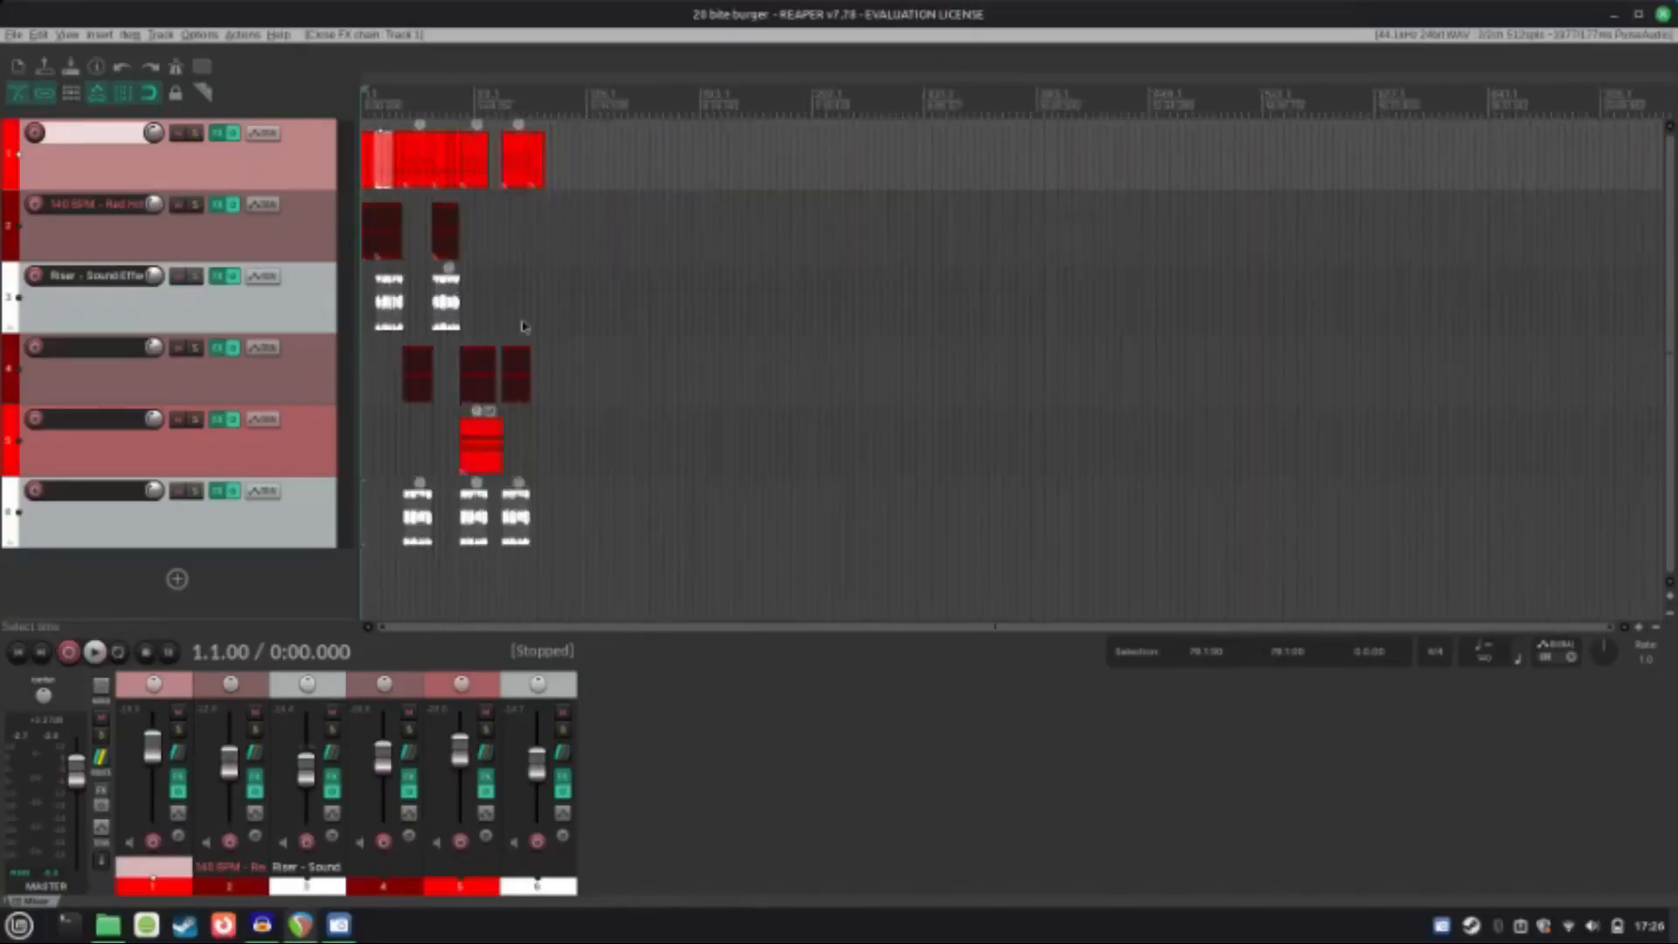
scroll(523, 326, "down", 5)
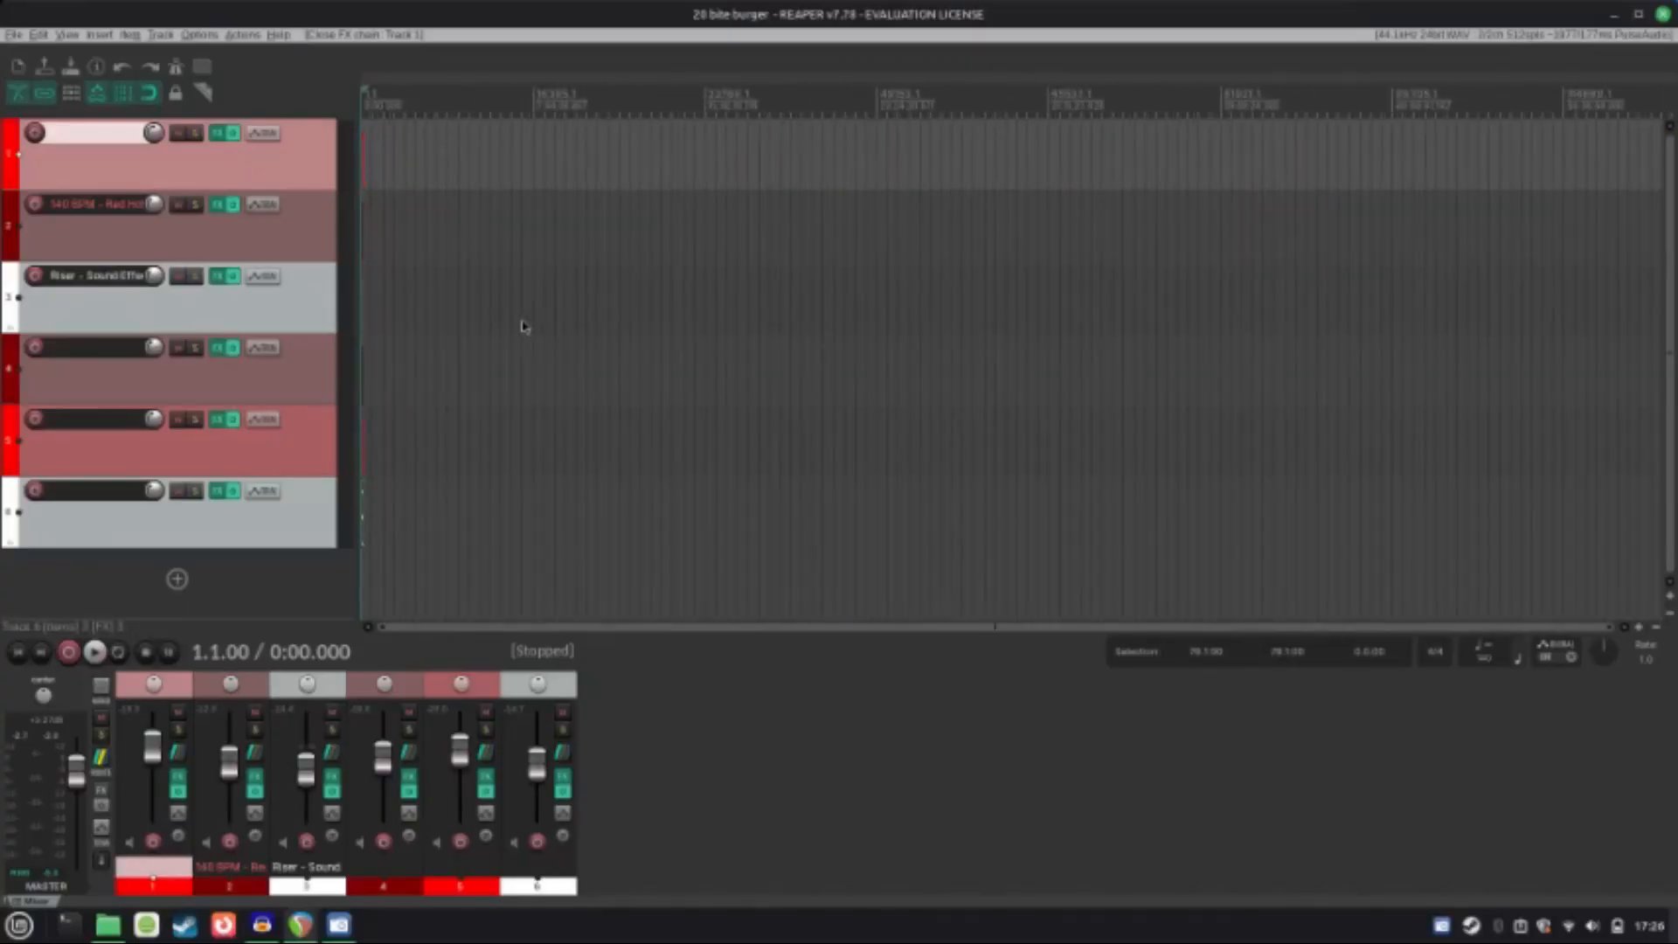
scroll(522, 326, "up", 12)
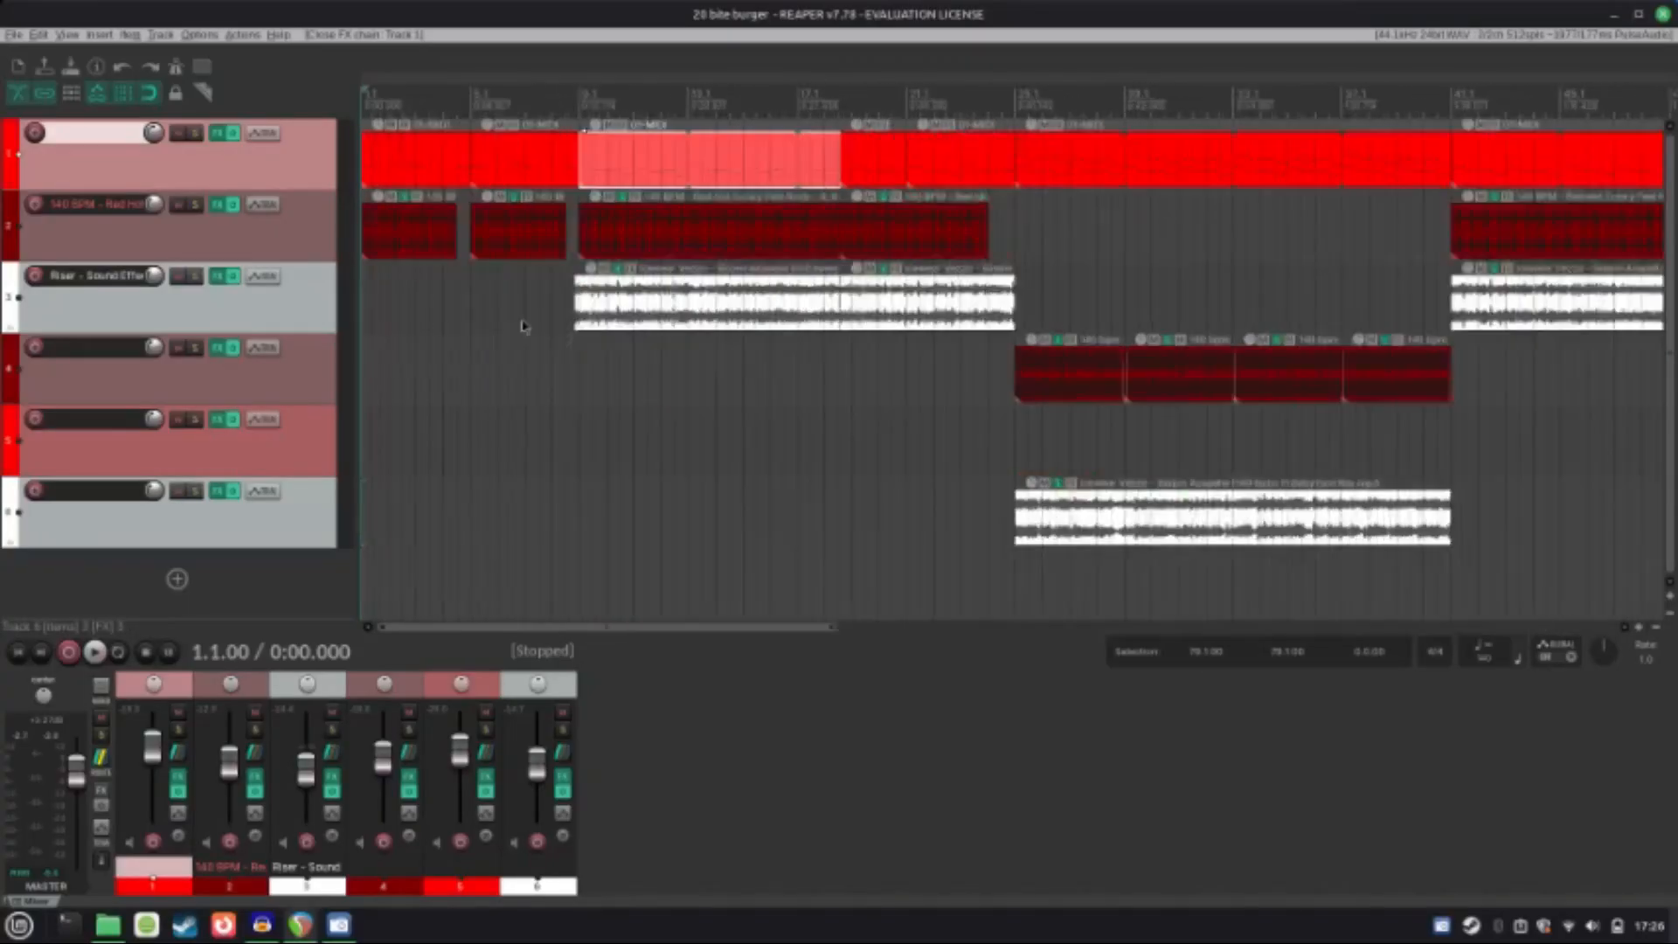
scroll(523, 326, "down", 3)
scroll(498, 457, "up", 2)
scroll(498, 457, "down", 3)
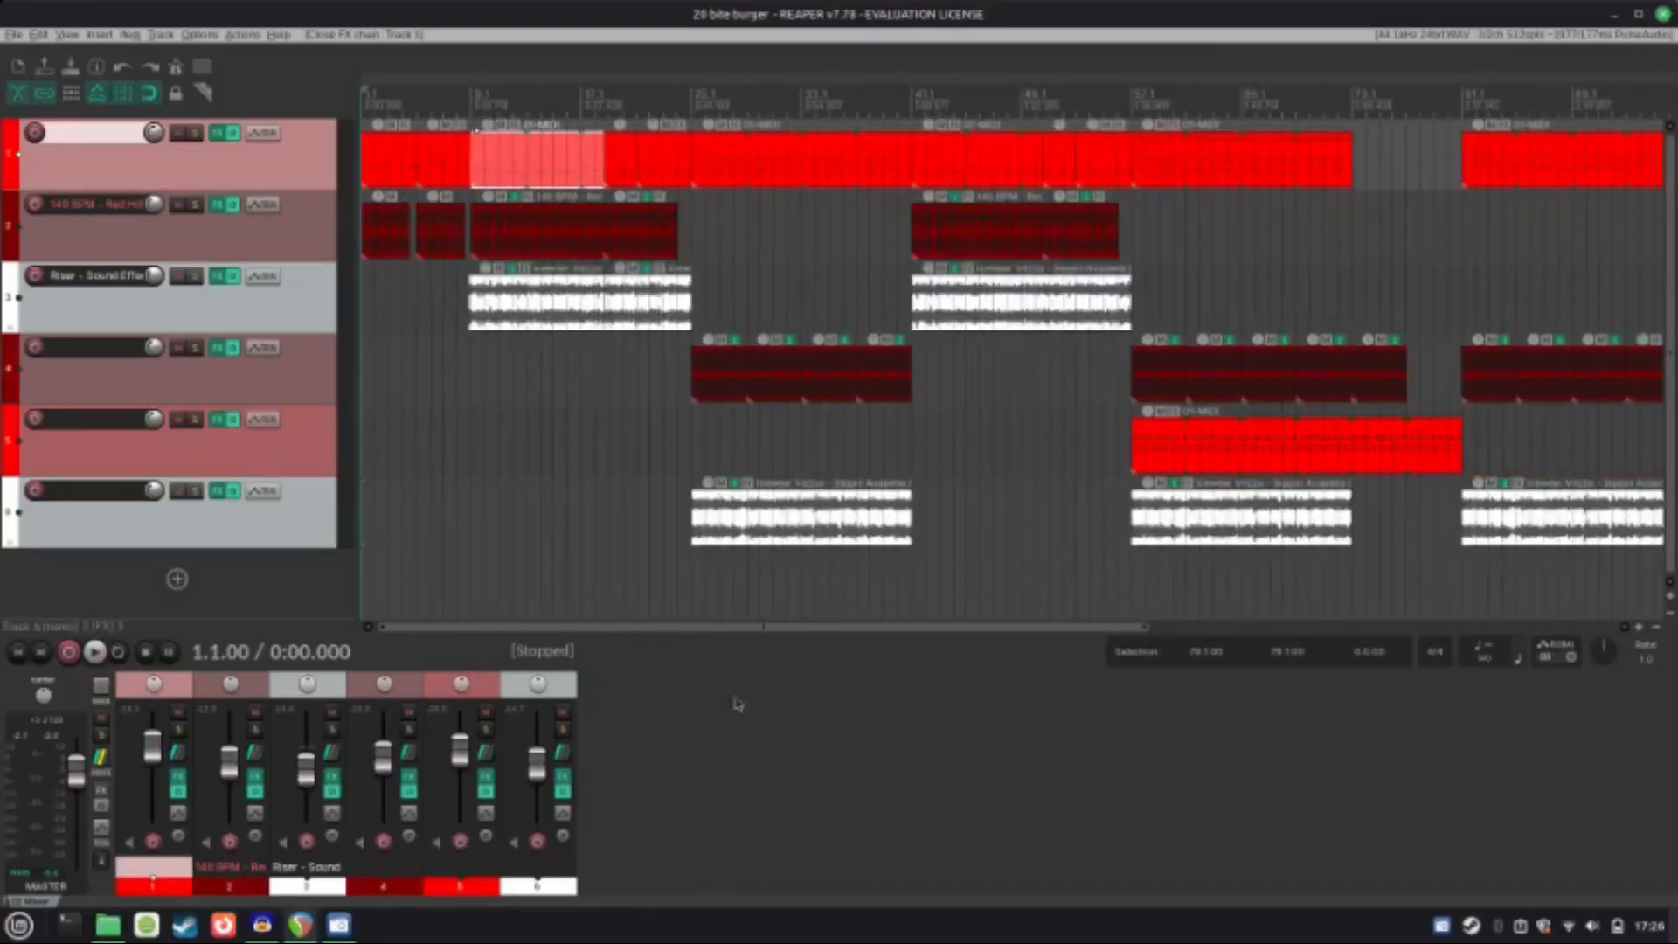
Step: Enlarge the mixer to view the effects listed on every track and shrink it again
left_click_drag(693, 669, 738, 562)
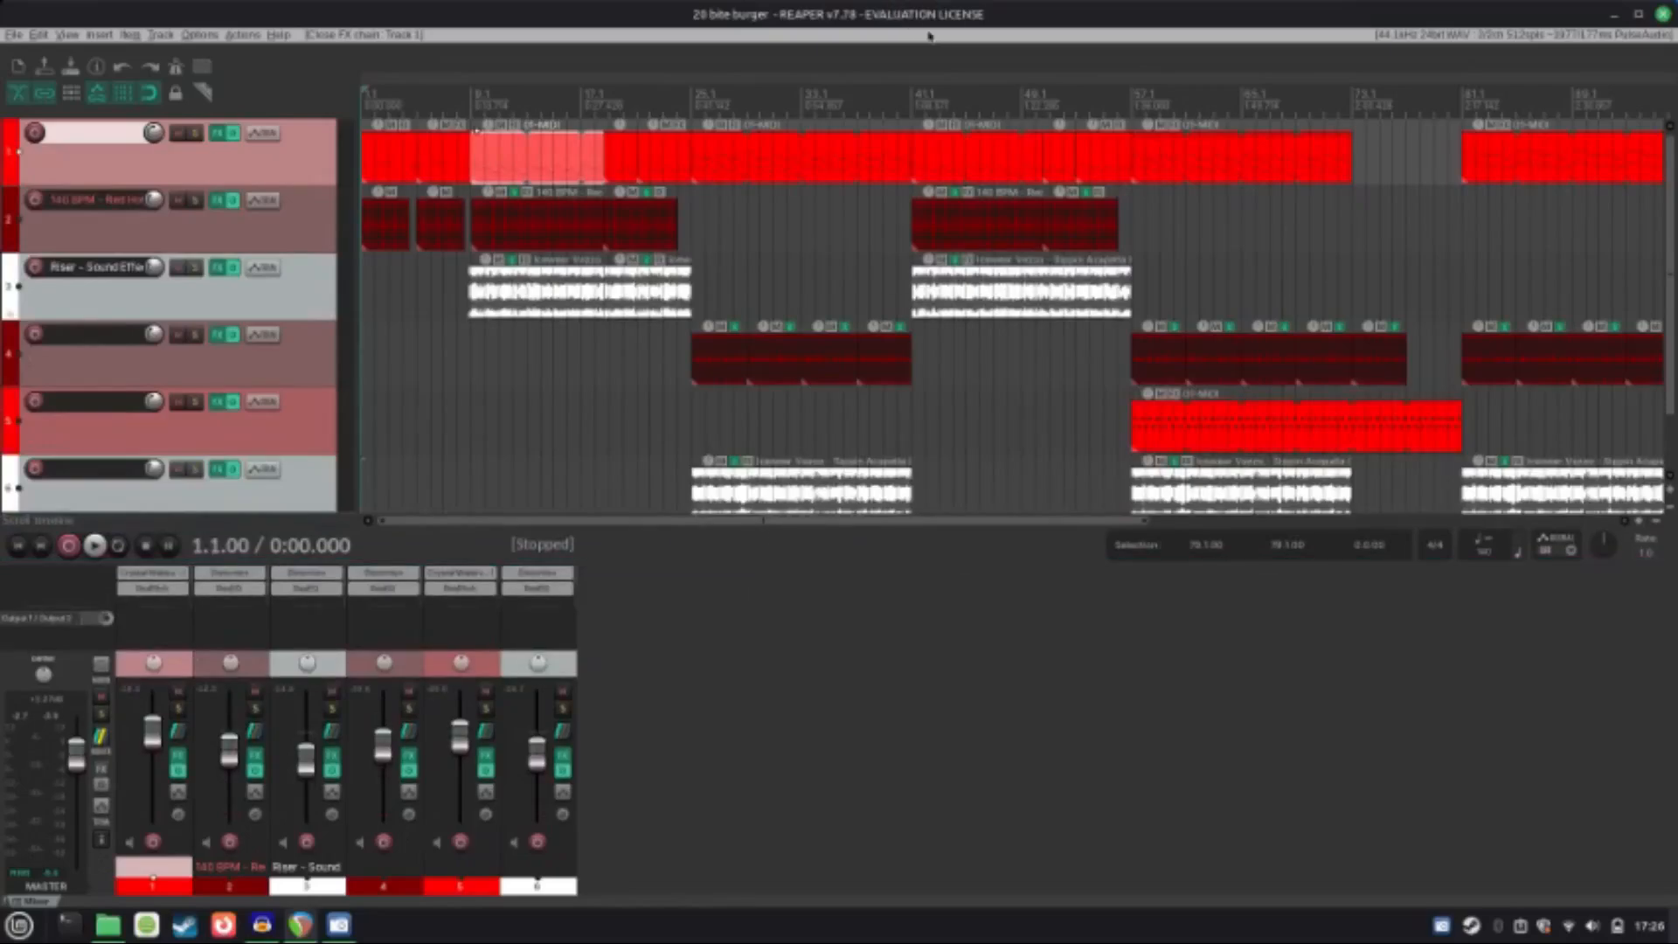
left_click_drag(678, 566, 830, 794)
scroll(634, 513, "down", 3)
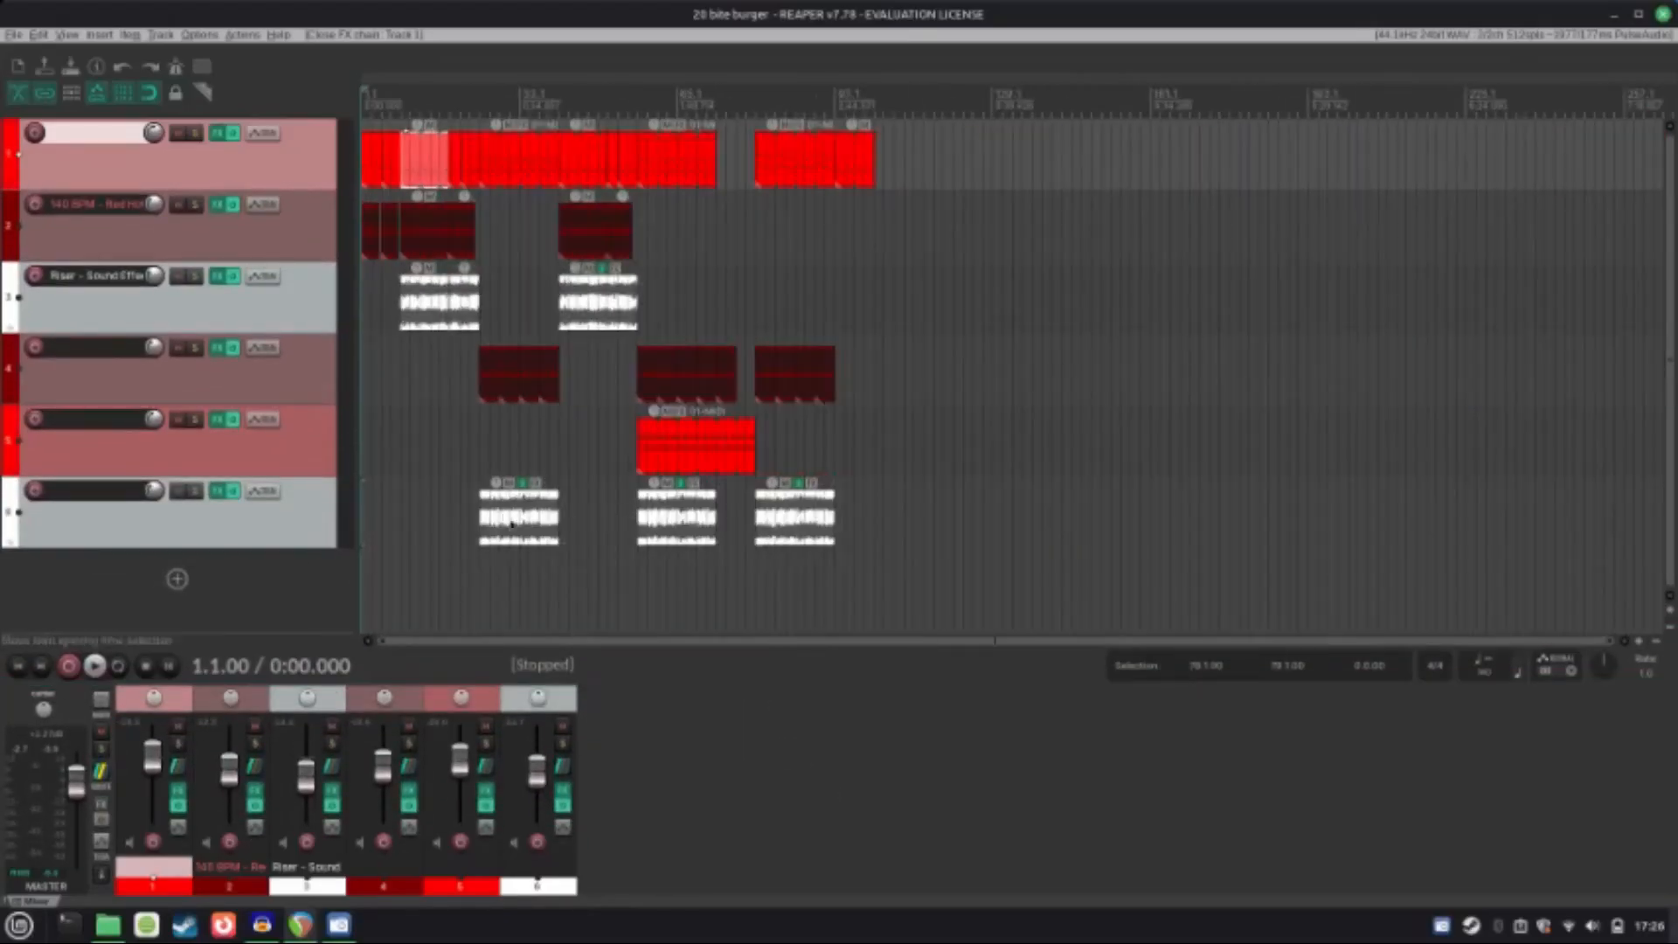
scroll(410, 376, "up", 4)
right_click(298, 165)
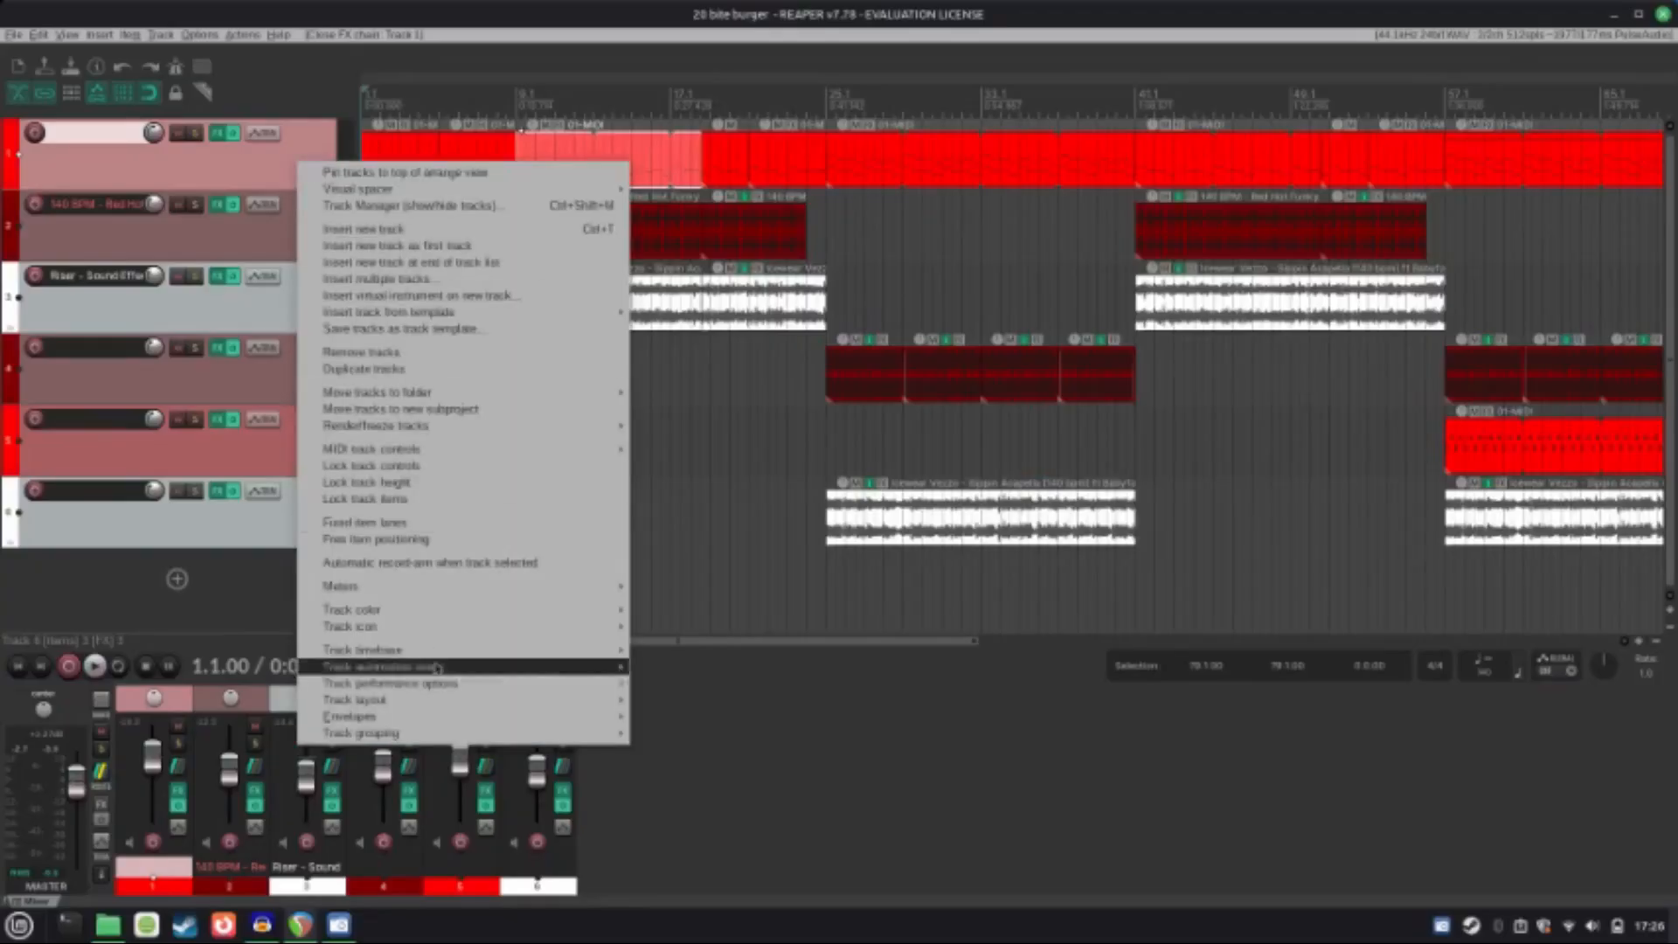
mouse_move(484, 615)
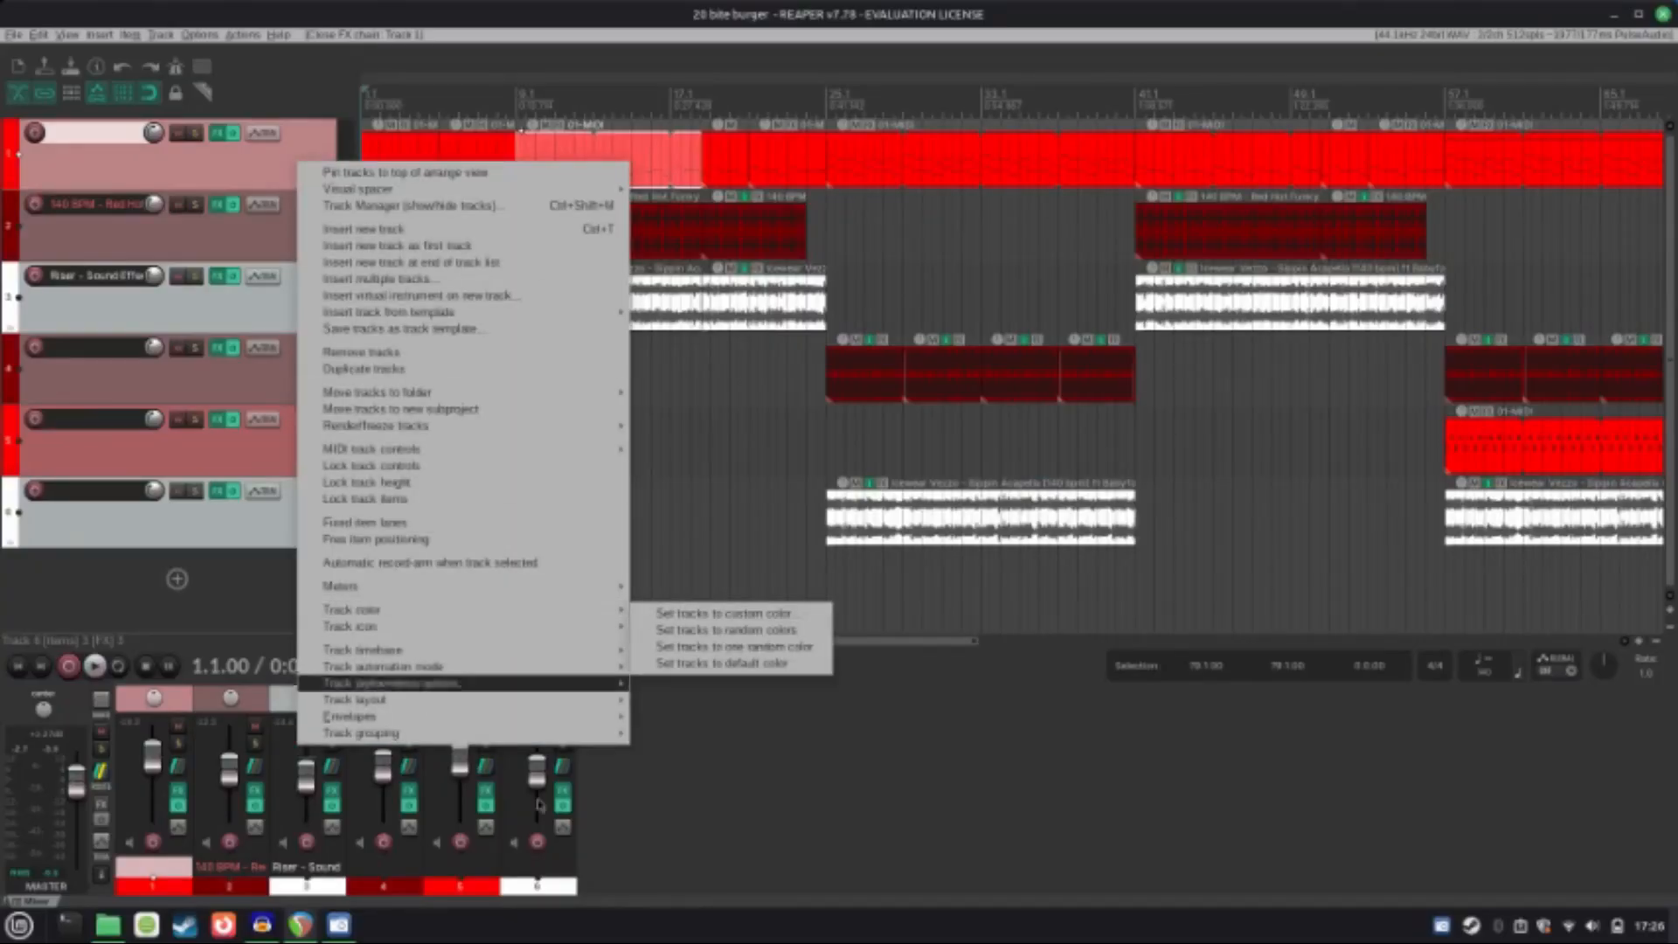
left_click(771, 793)
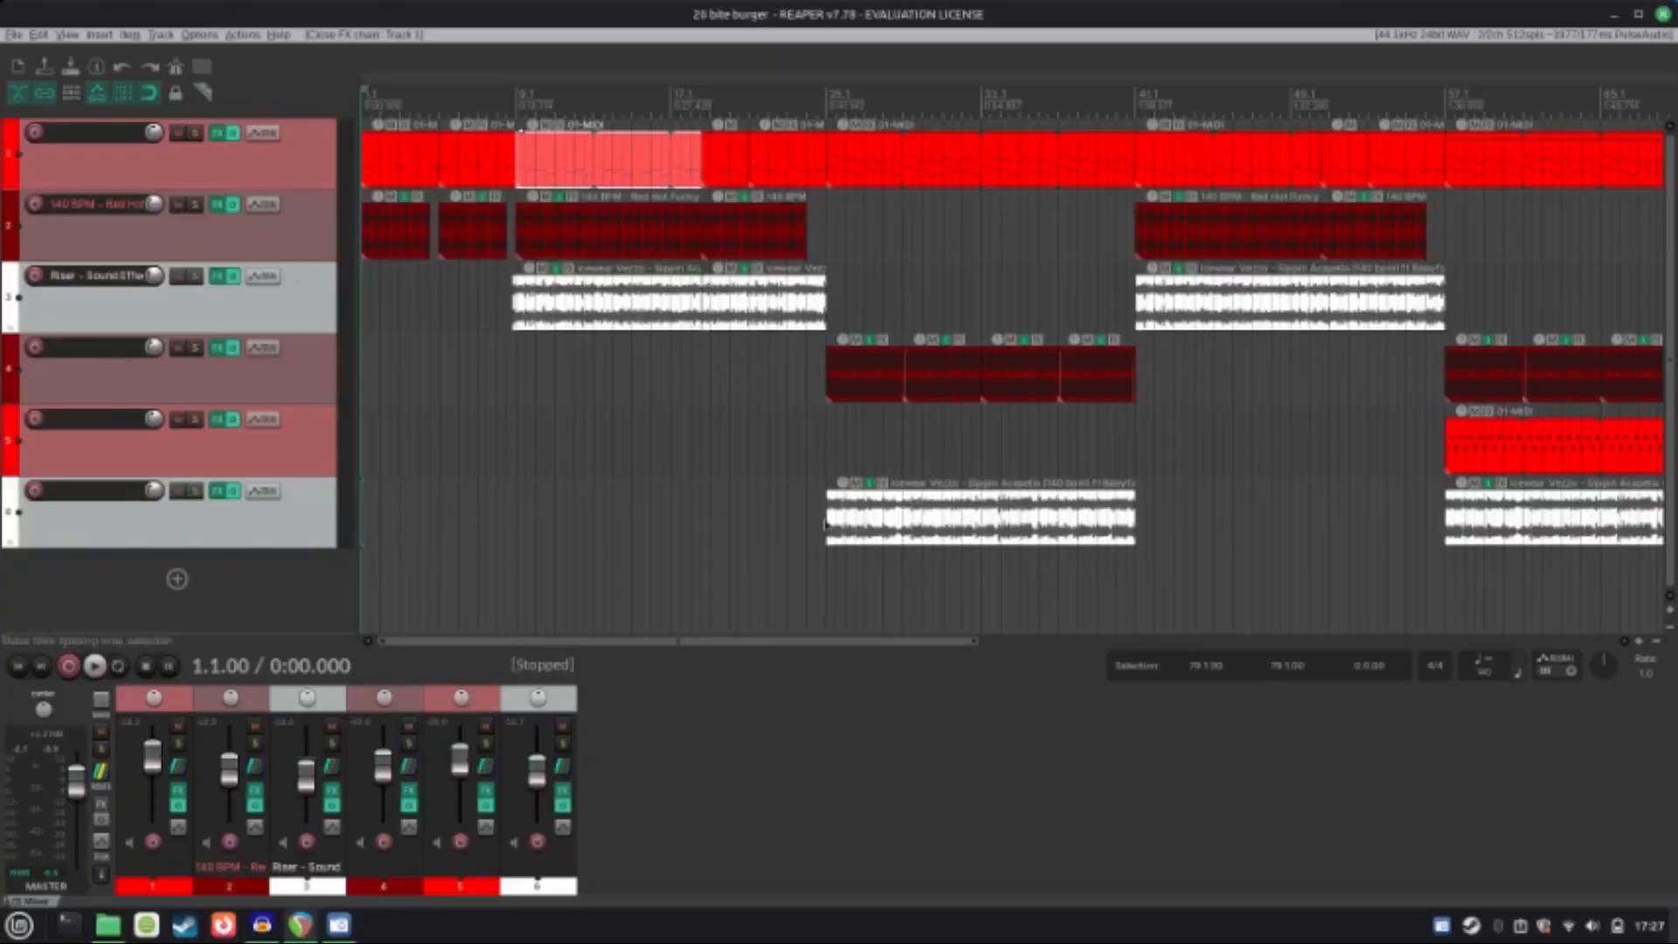
Step: Open the project "new sax.RPP" and give its first track a custom bright red color
key("ctrl+o")
double_click(600, 330)
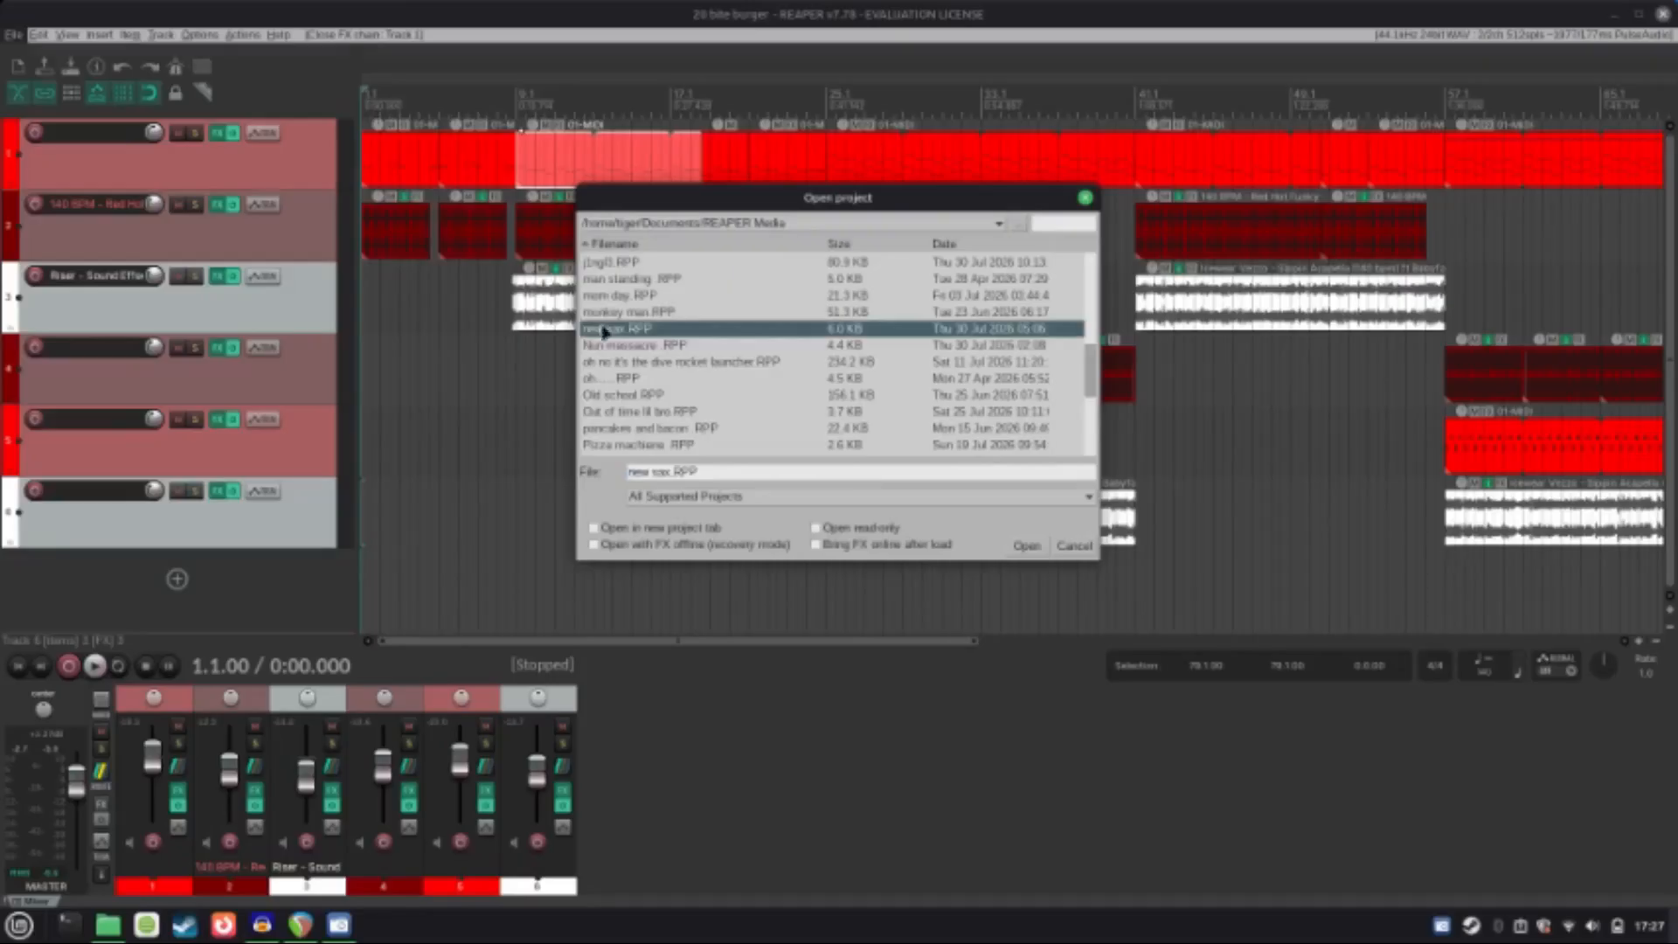
right_click(243, 175)
mouse_move(482, 626)
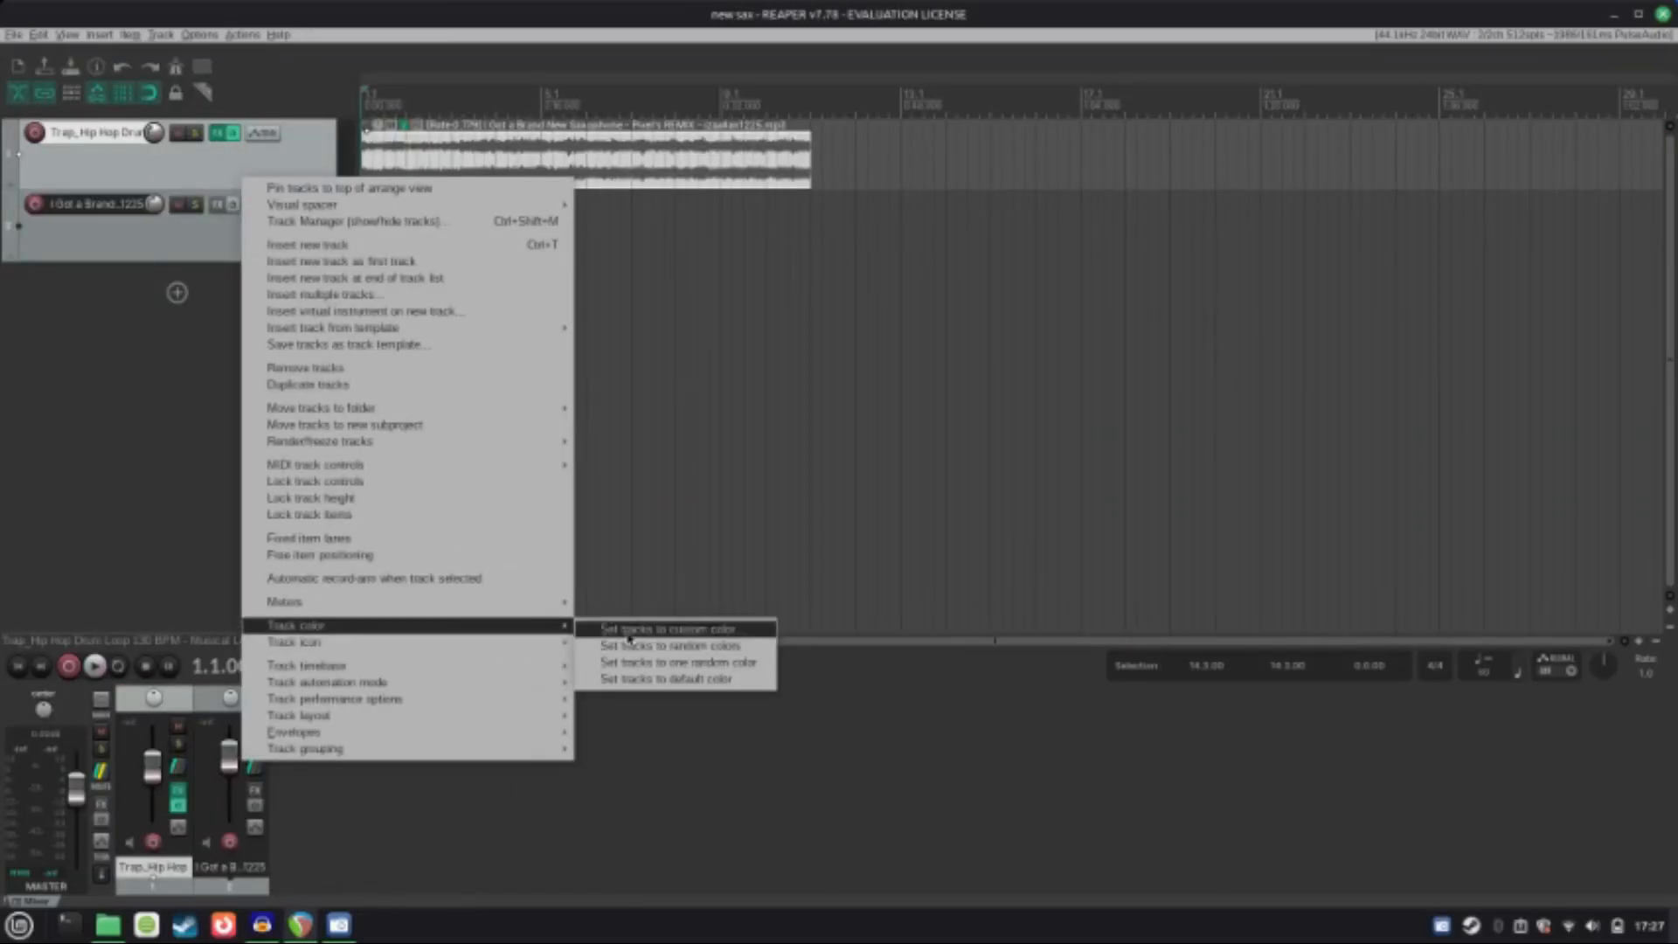
left_click(629, 629)
left_click(671, 253)
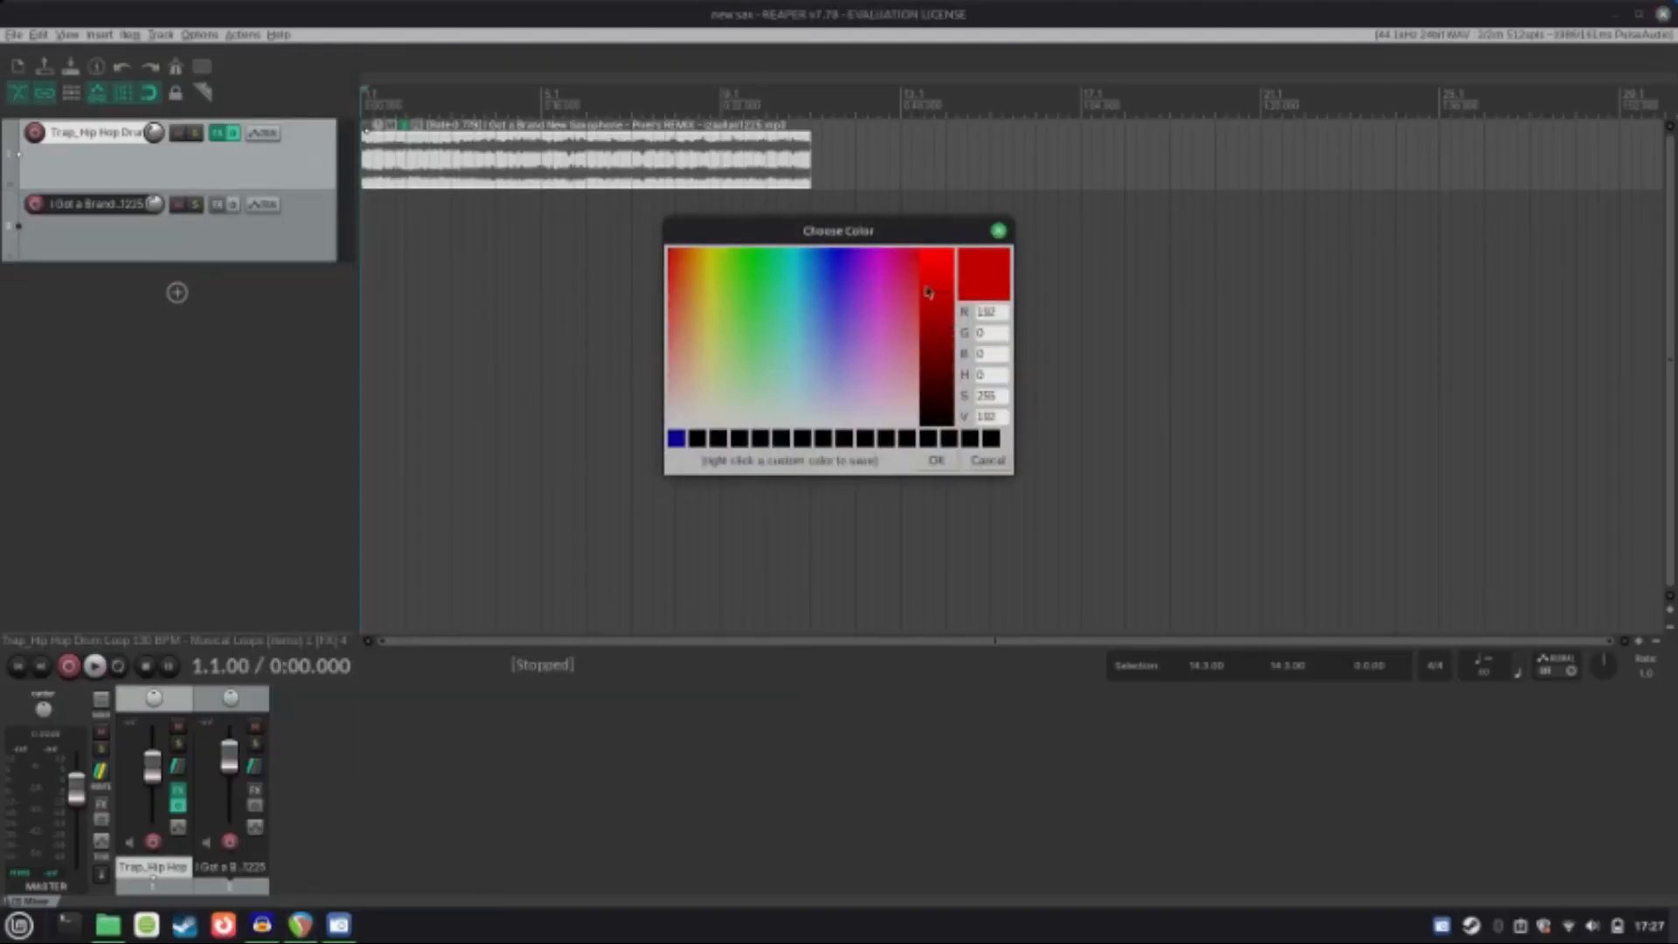
left_click_drag(927, 289, 954, 205)
left_click(939, 461)
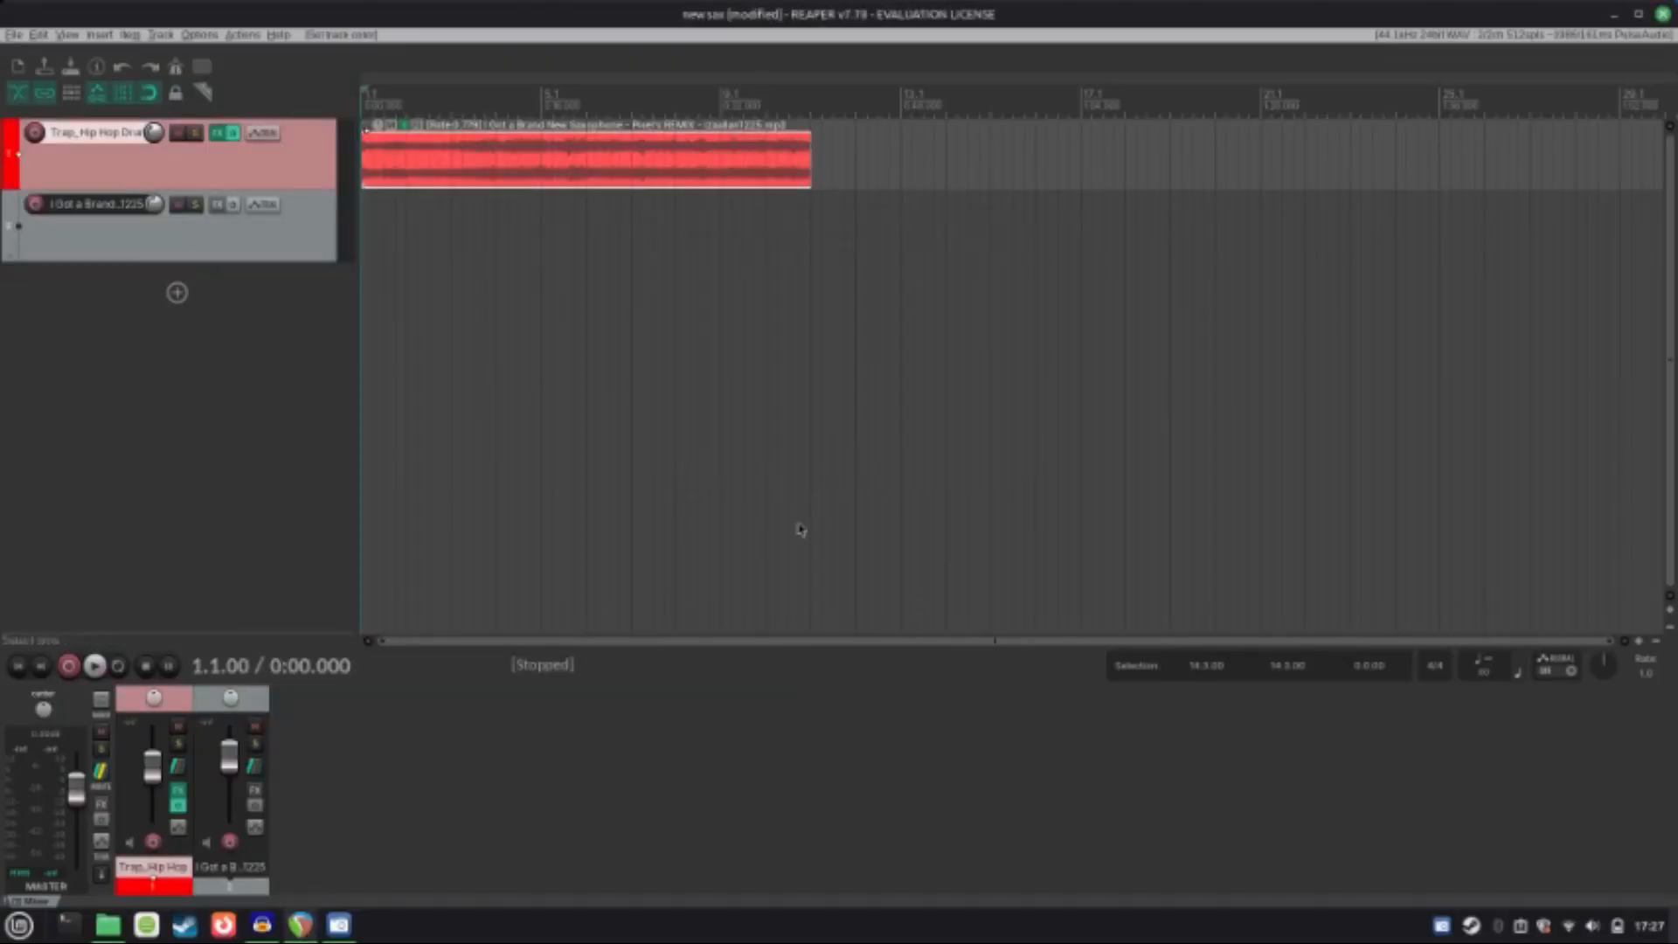
left_click(711, 438)
Step: Audition the project from the start and view the first track's effects chain during playback
left_click(17, 665)
key("space")
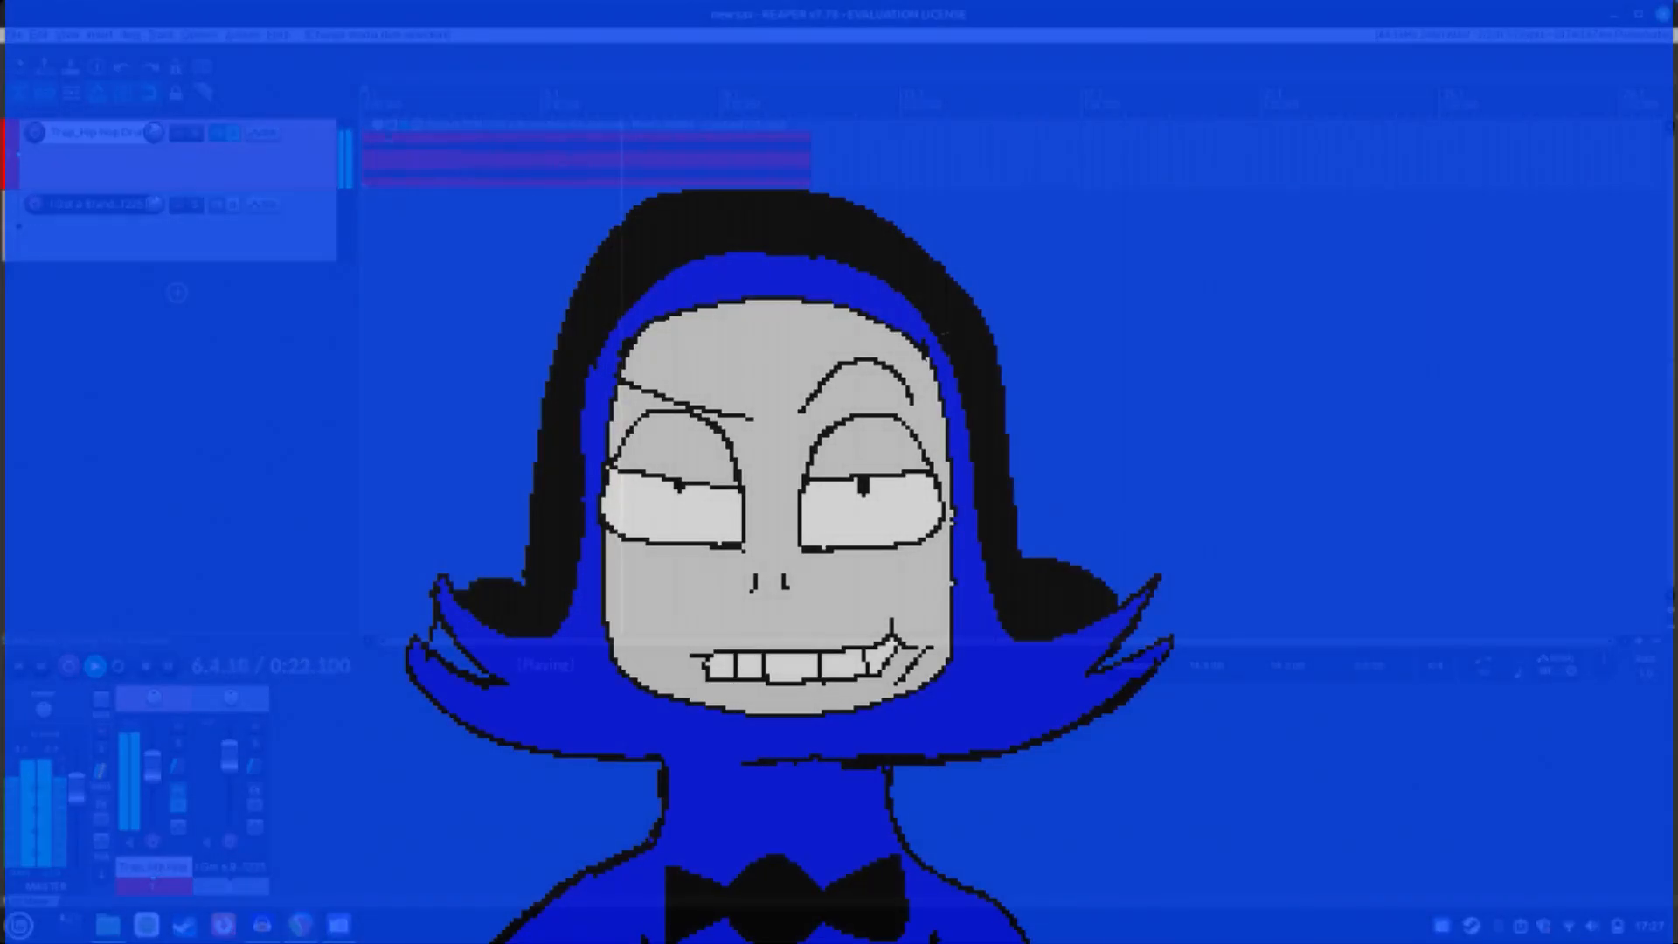
left_click(217, 139)
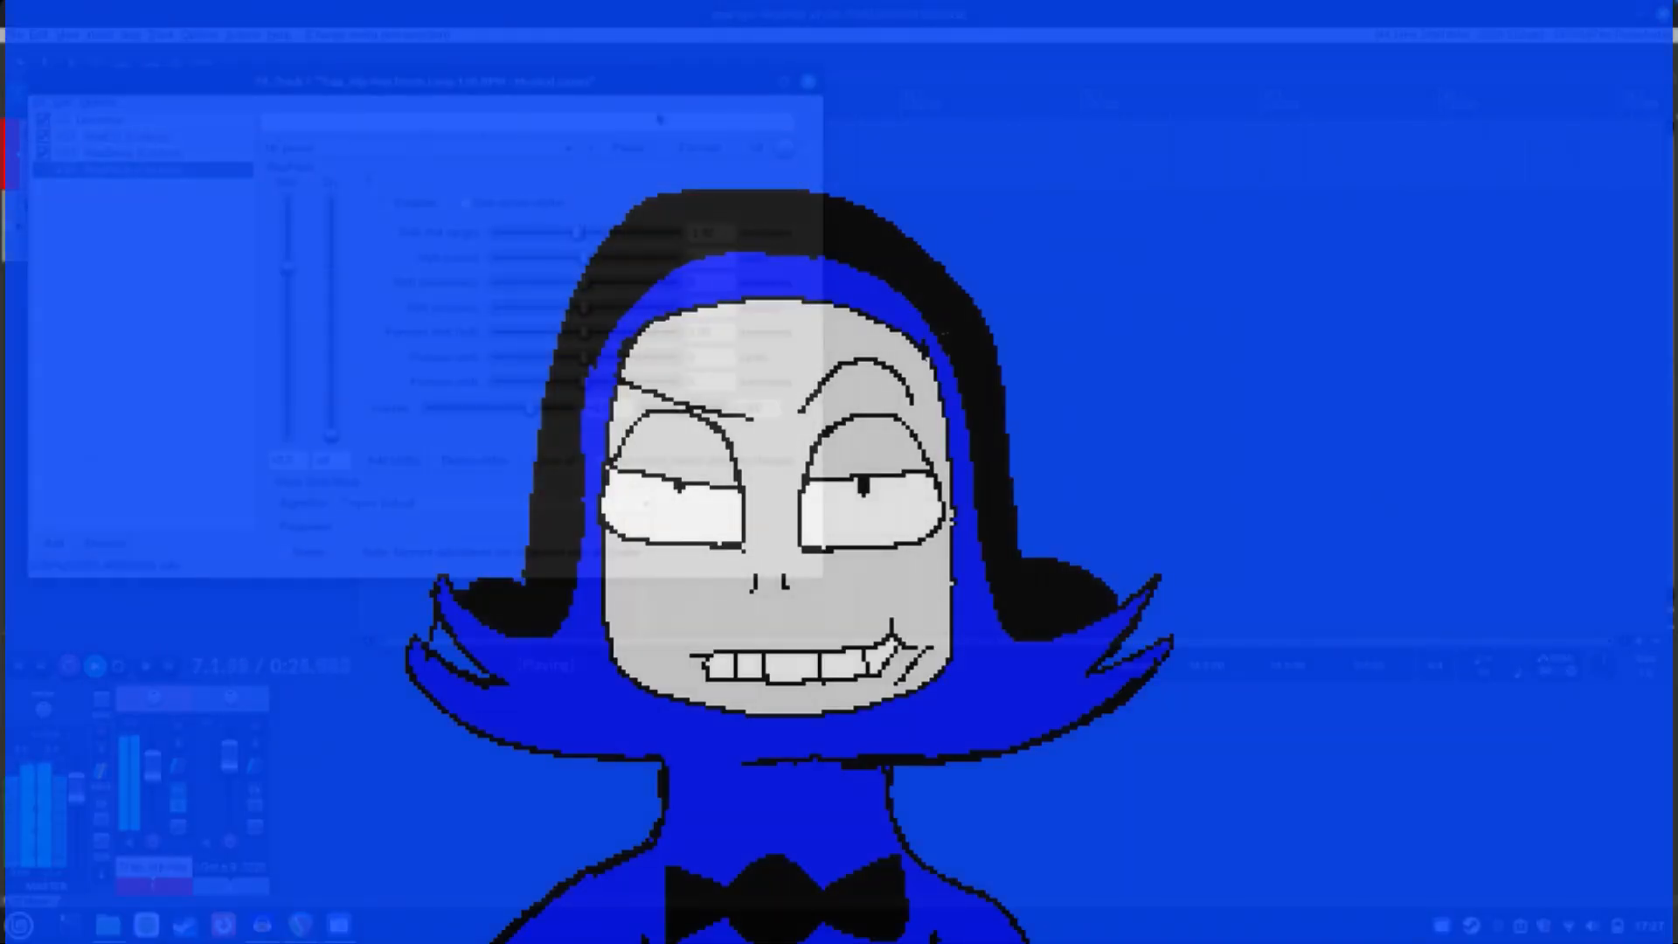
left_click(809, 82)
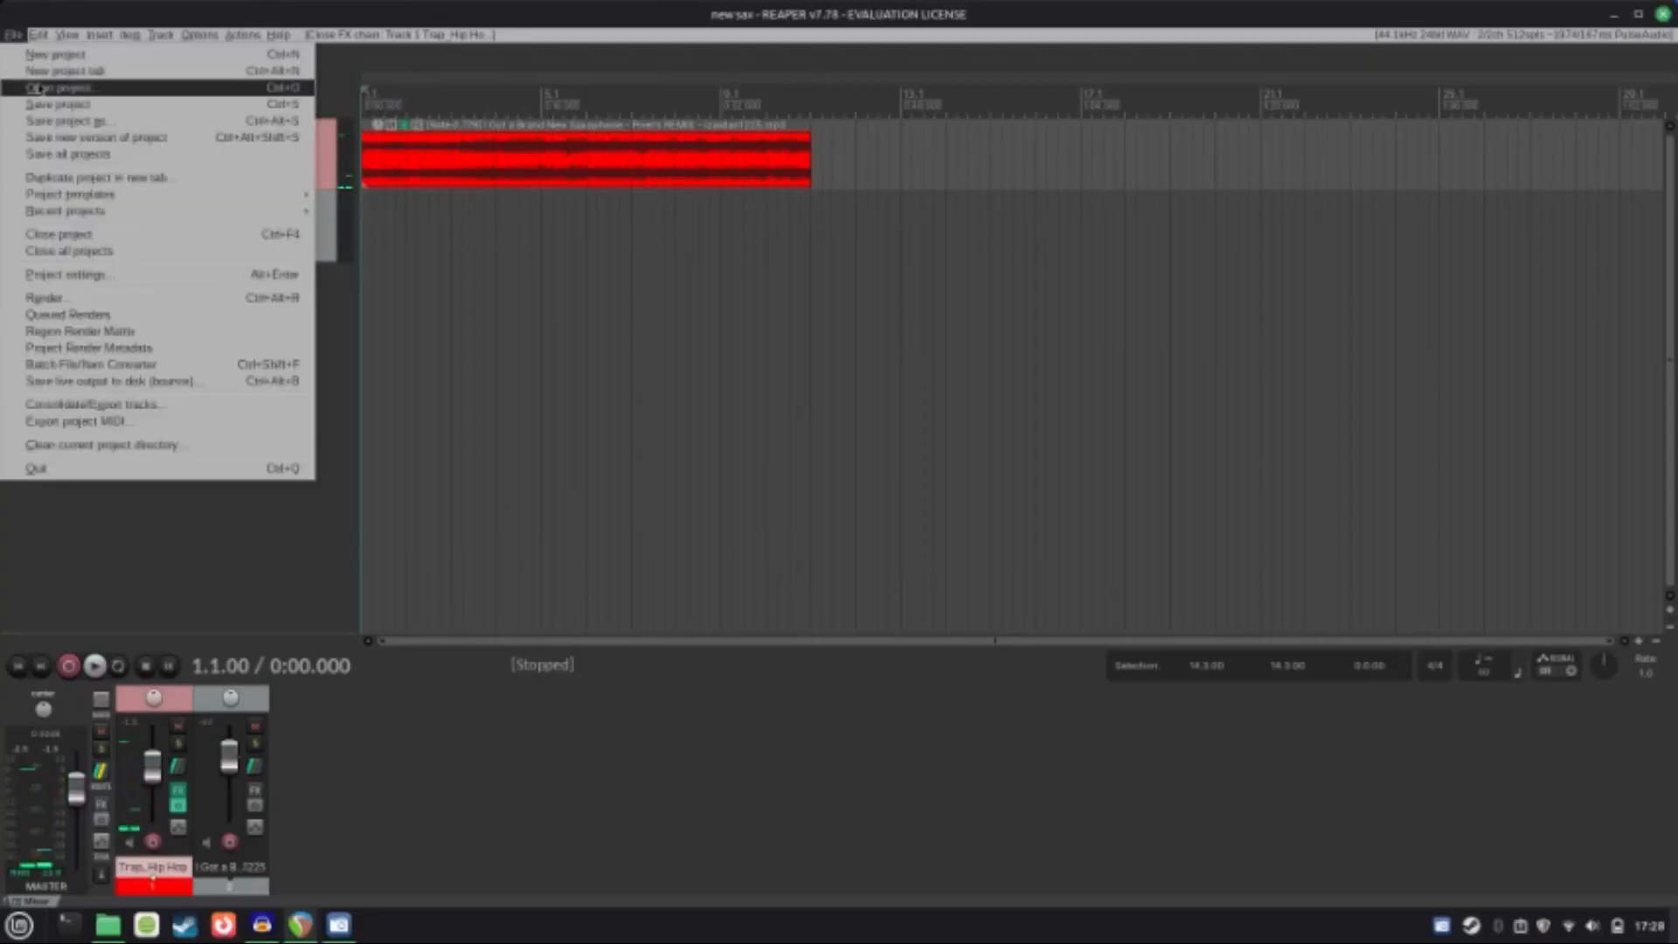
left_click(70, 87)
scroll(664, 372, "down", 7)
key("Escape")
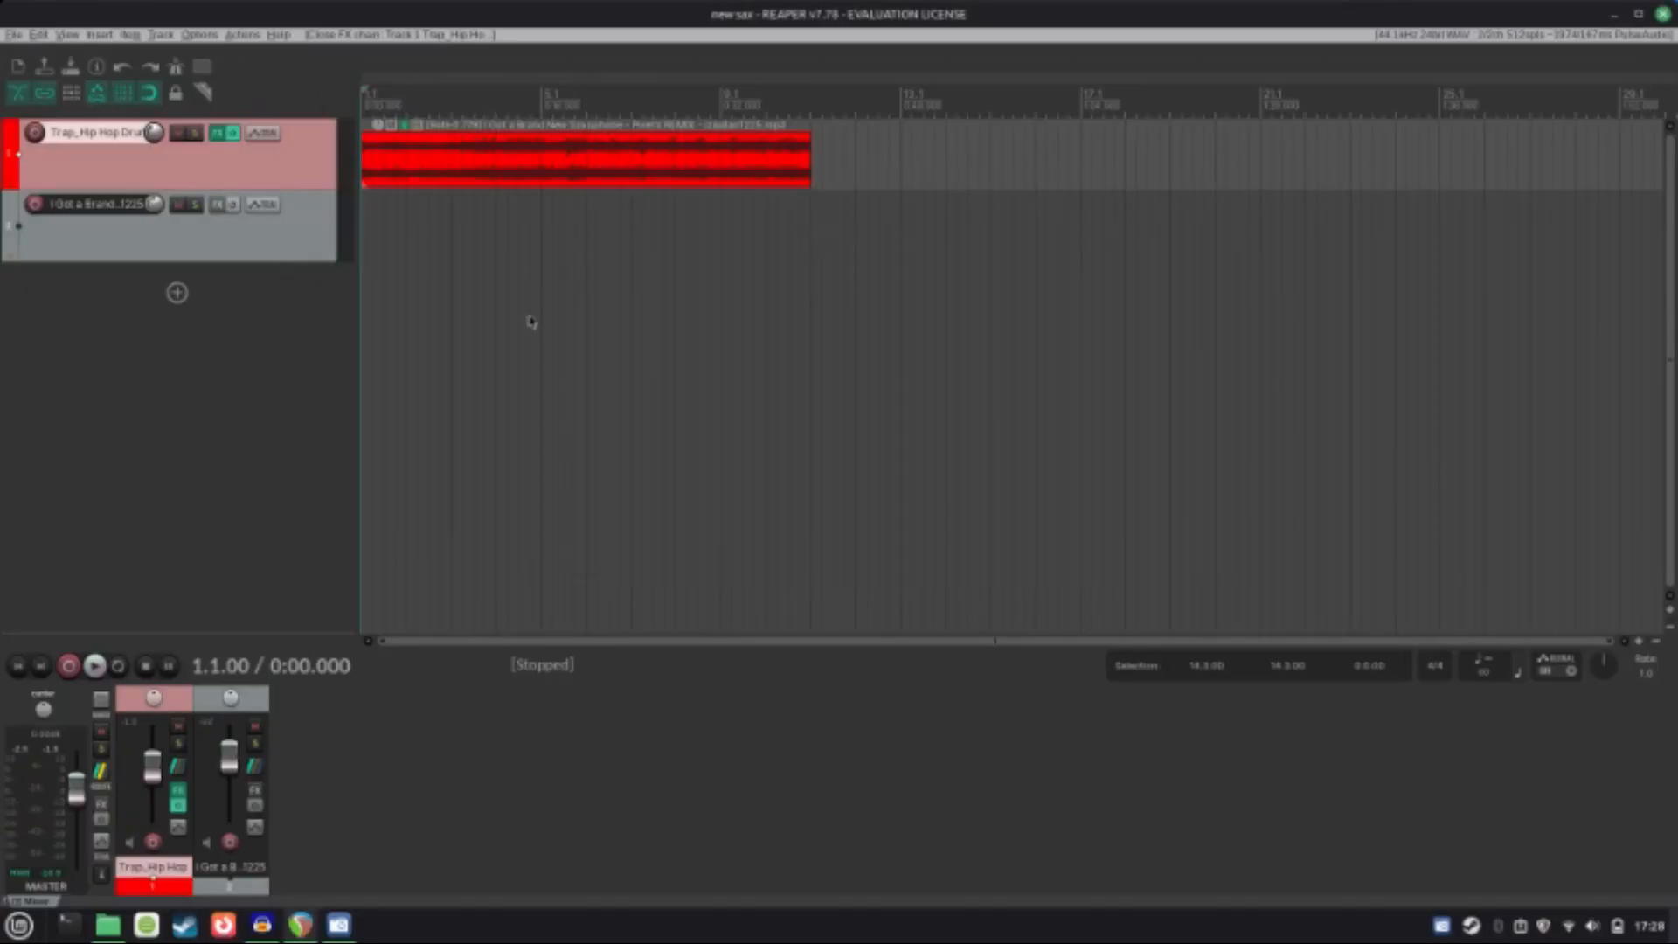